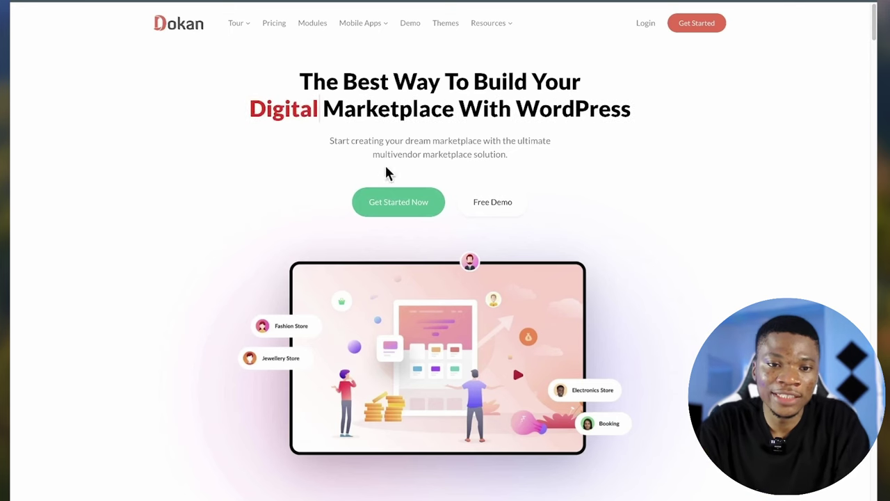
- Scroll the dokan.co homepage past the stats and feature cards down to Dokan Interface
{"action": "scroll", "coordinate": [406, 104], "scroll_direction": "down", "scroll_amount": 1}
{"action": "scroll", "coordinate": [405, 108], "scroll_direction": "up", "scroll_amount": 1}
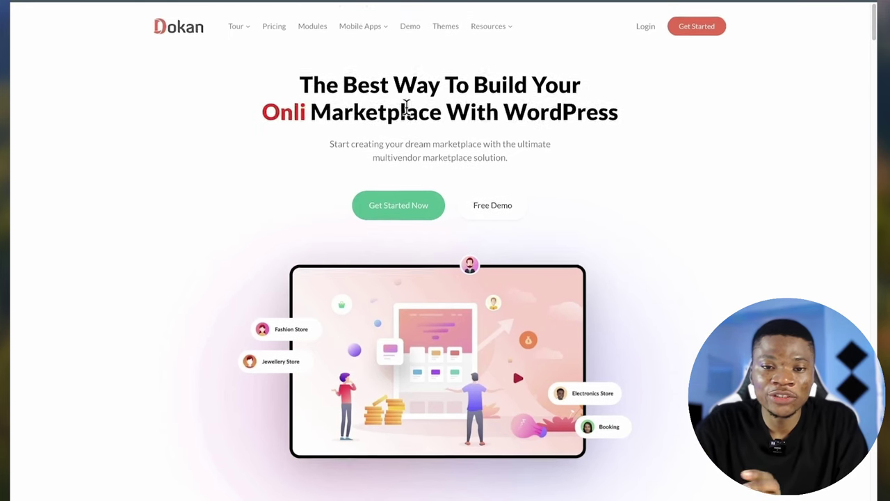
{"action": "scroll", "coordinate": [406, 107], "scroll_direction": "down", "scroll_amount": 1}
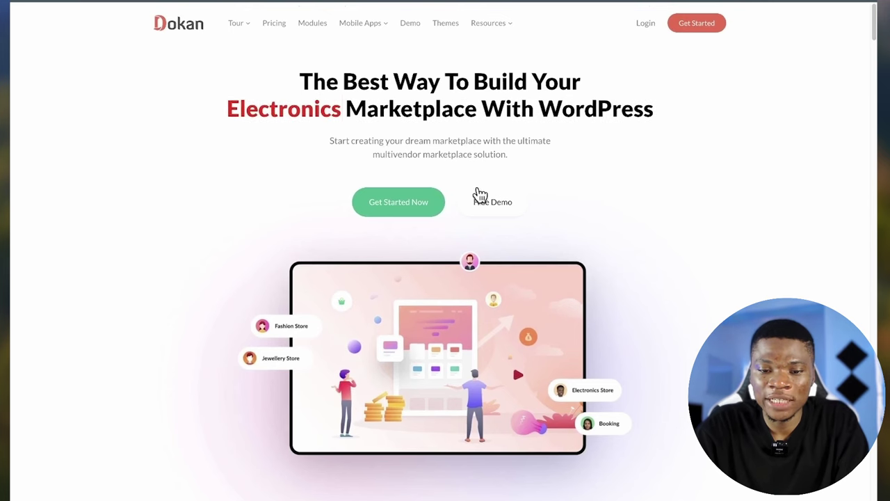
{"action": "scroll", "coordinate": [440, 250], "scroll_direction": "down", "scroll_amount": 4}
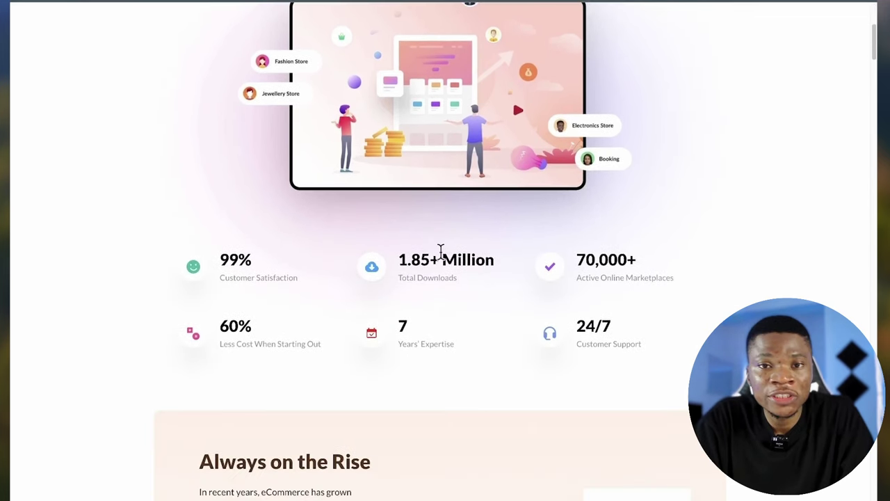
{"action": "scroll", "coordinate": [440, 250], "scroll_direction": "down", "scroll_amount": 1}
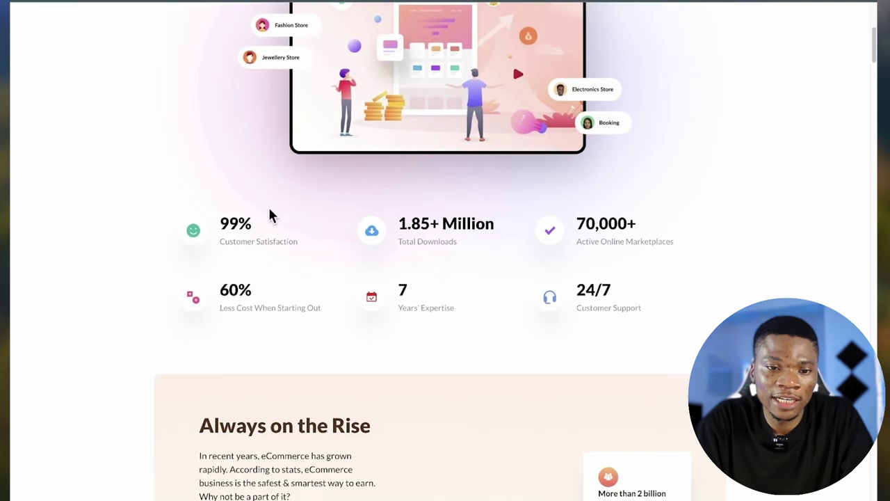
{"action": "scroll", "coordinate": [306, 263], "scroll_direction": "down", "scroll_amount": 1}
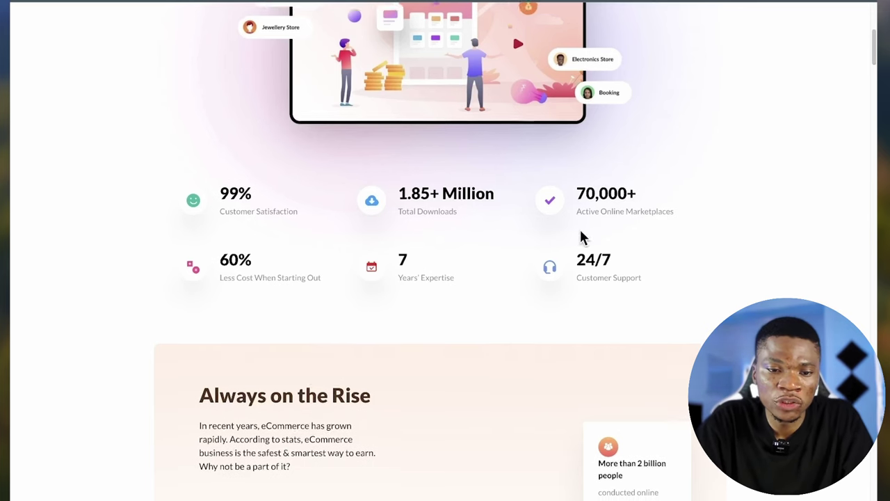
{"action": "scroll", "coordinate": [581, 229], "scroll_direction": "down", "scroll_amount": 1}
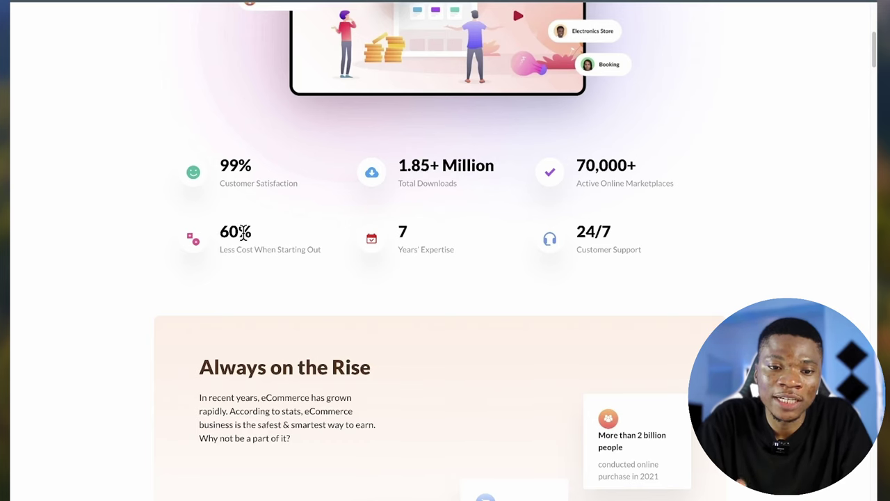
{"action": "scroll", "coordinate": [396, 229], "scroll_direction": "up", "scroll_amount": 1}
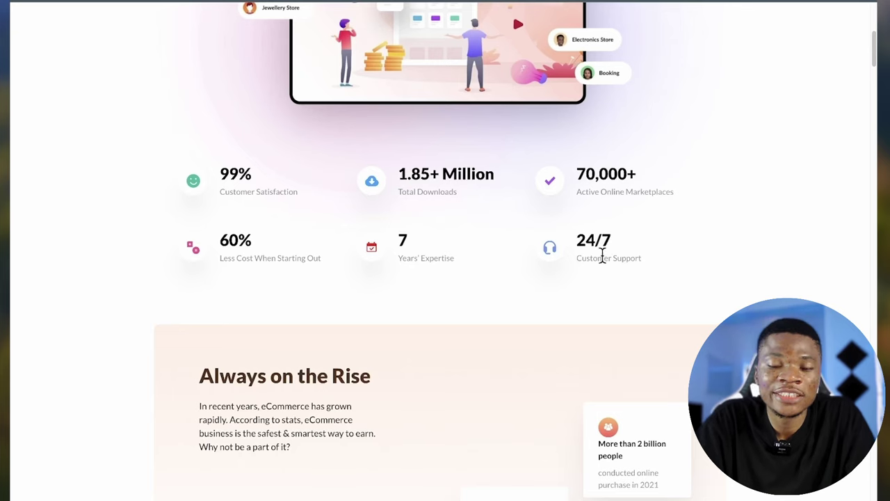
{"action": "scroll", "coordinate": [669, 260], "scroll_direction": "down", "scroll_amount": 15}
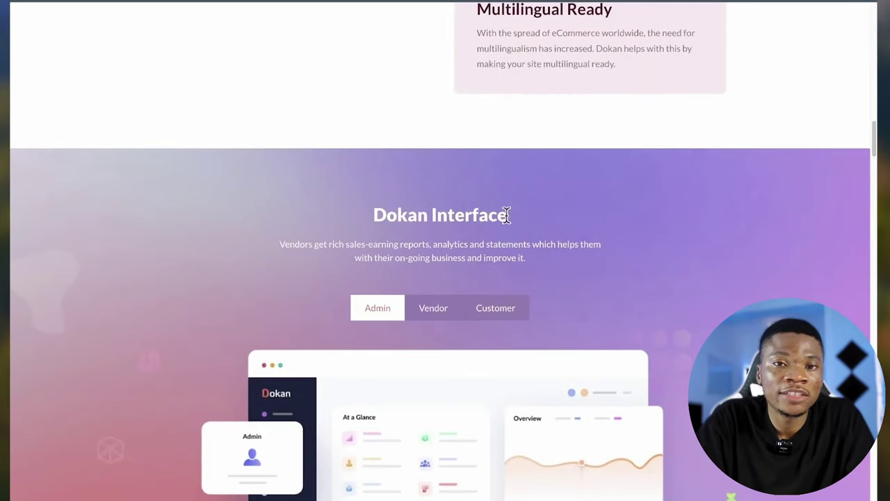
- Preview the Vendor and Customer tabs of Dokan Interface, then return to the homepage top
{"action": "scroll", "coordinate": [521, 225], "scroll_direction": "down", "scroll_amount": 2}
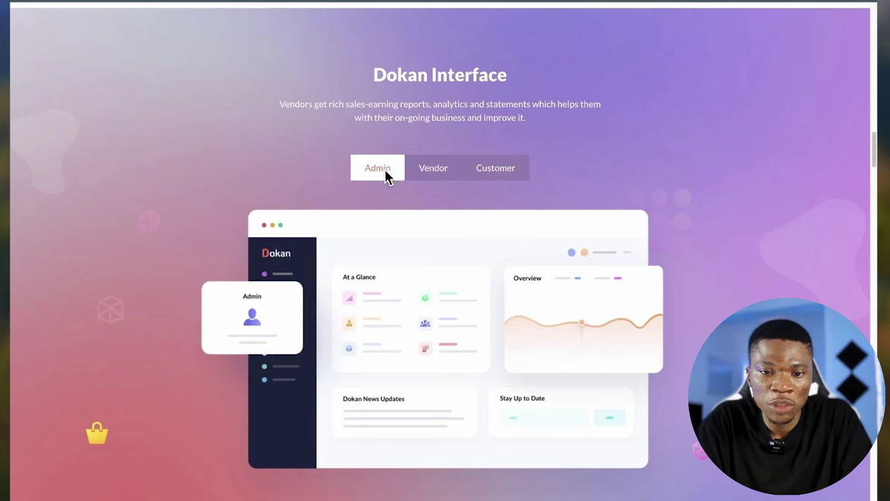
{"action": "left_click", "coordinate": [440, 173]}
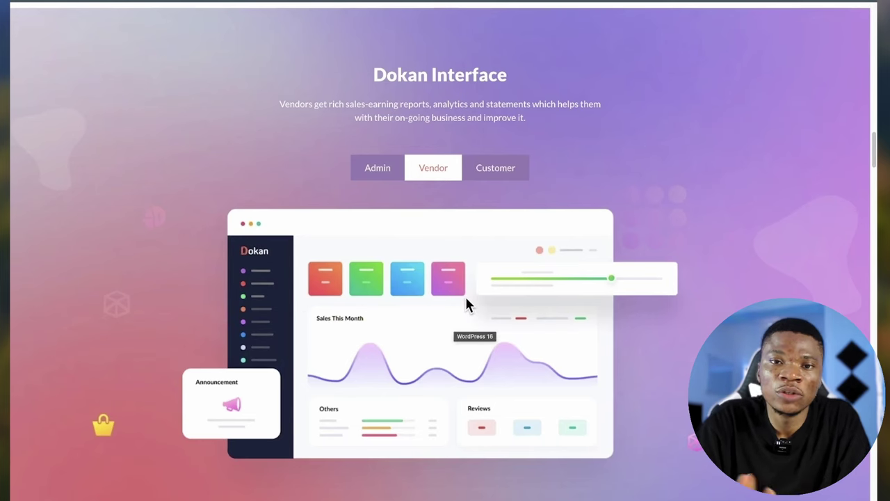
{"action": "left_click", "coordinate": [503, 170]}
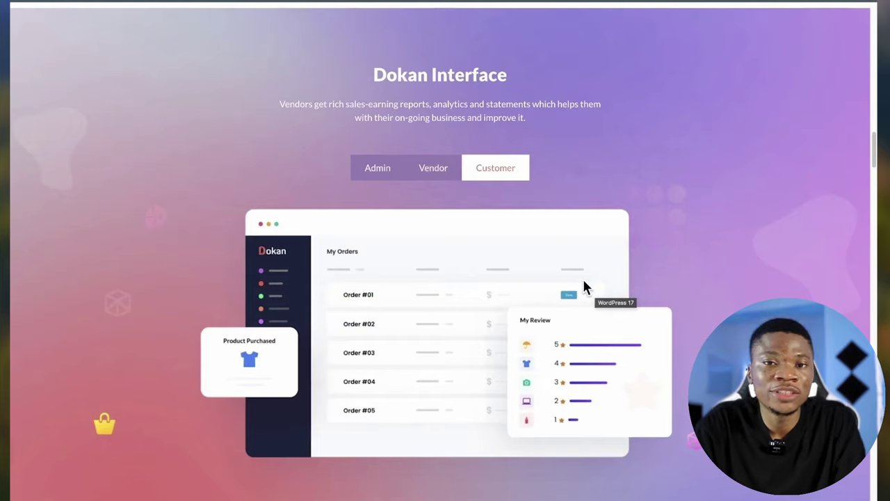
{"action": "scroll", "coordinate": [512, 201], "scroll_direction": "up", "scroll_amount": 15}
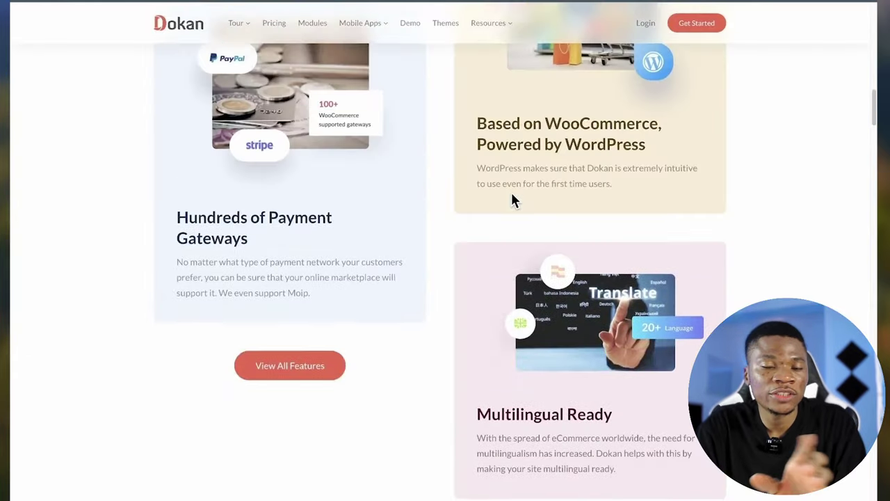
{"action": "scroll", "coordinate": [512, 201], "scroll_direction": "up", "scroll_amount": 8}
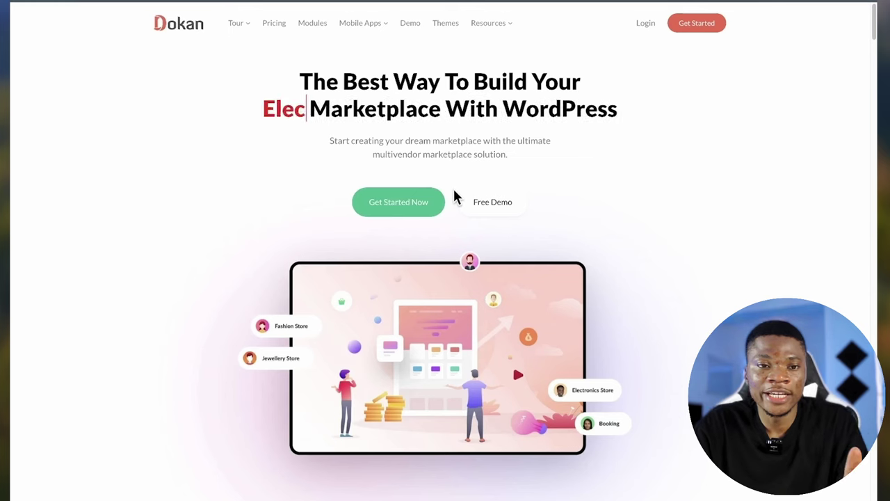
- Open the pricing page via Get Started Now and look over the annual plan cards
{"action": "left_click", "coordinate": [386, 211]}
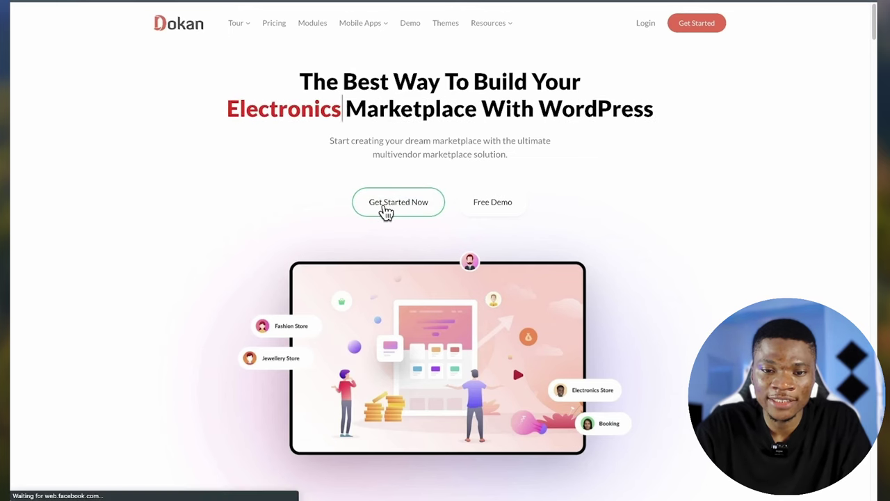
{"action": "scroll", "coordinate": [223, 309], "scroll_direction": "down", "scroll_amount": 3}
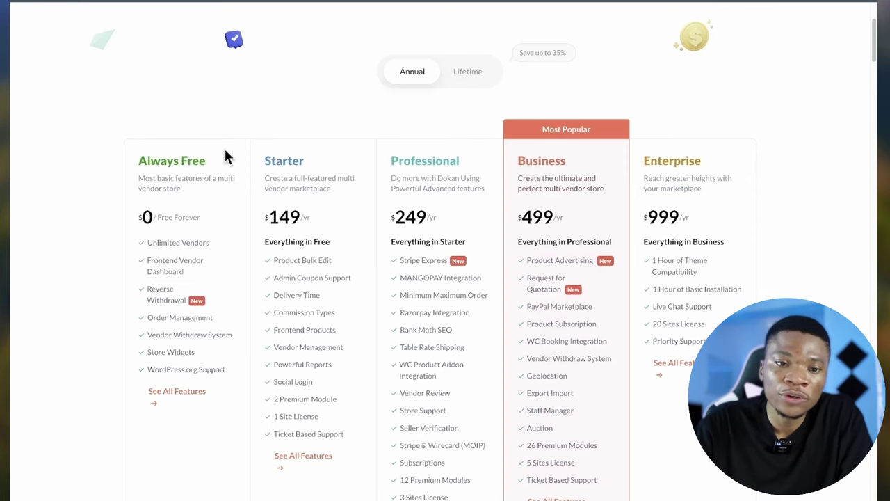
{"action": "scroll", "coordinate": [199, 221], "scroll_direction": "up", "scroll_amount": 1}
{"action": "scroll", "coordinate": [197, 222], "scroll_direction": "down", "scroll_amount": 2}
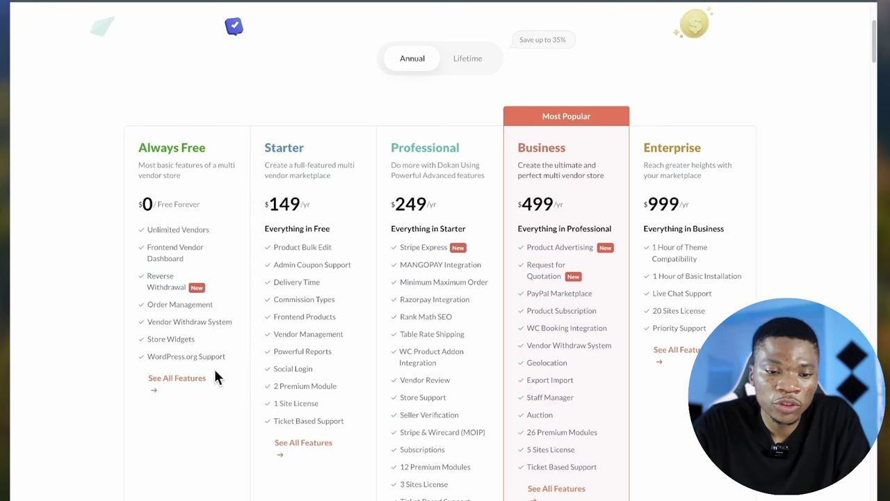
{"action": "scroll", "coordinate": [216, 365], "scroll_direction": "down", "scroll_amount": 1}
- Expand See All Features under Always Free and scroll through the feature comparison table
{"action": "left_click", "coordinate": [193, 361]}
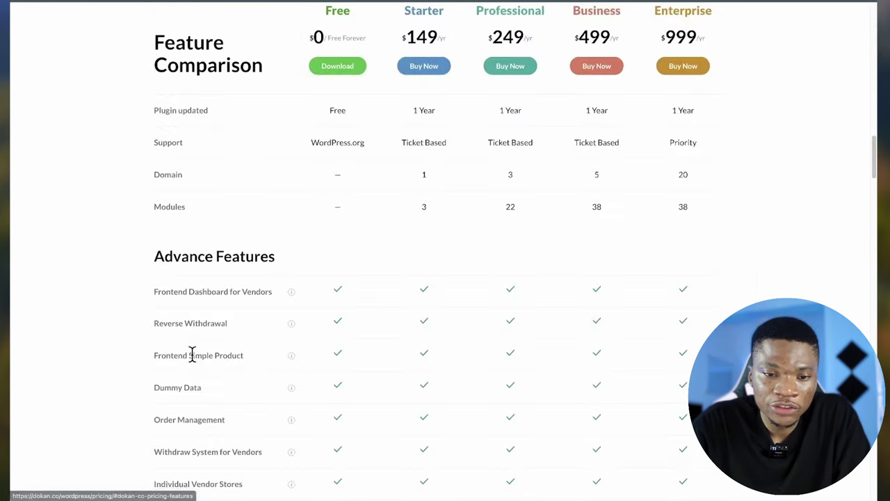
{"action": "scroll", "coordinate": [193, 355], "scroll_direction": "down", "scroll_amount": 8}
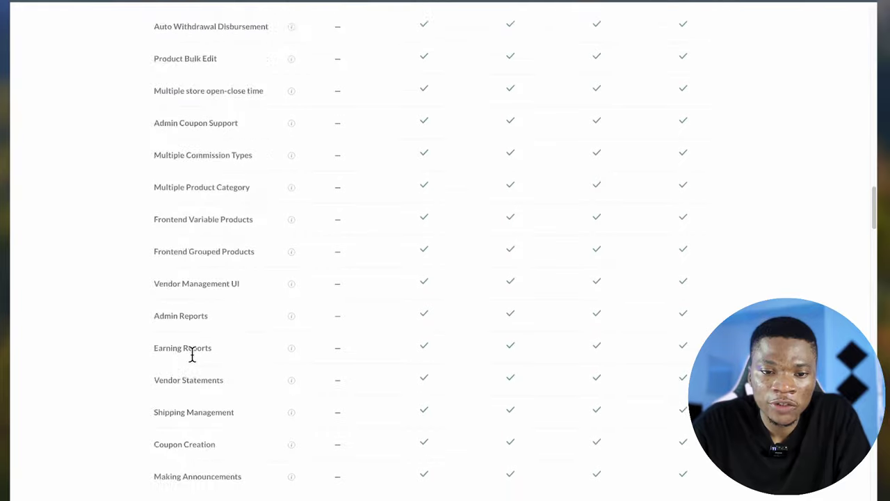
{"action": "scroll", "coordinate": [192, 359], "scroll_direction": "down", "scroll_amount": 4}
{"action": "scroll", "coordinate": [192, 360], "scroll_direction": "up", "scroll_amount": 13}
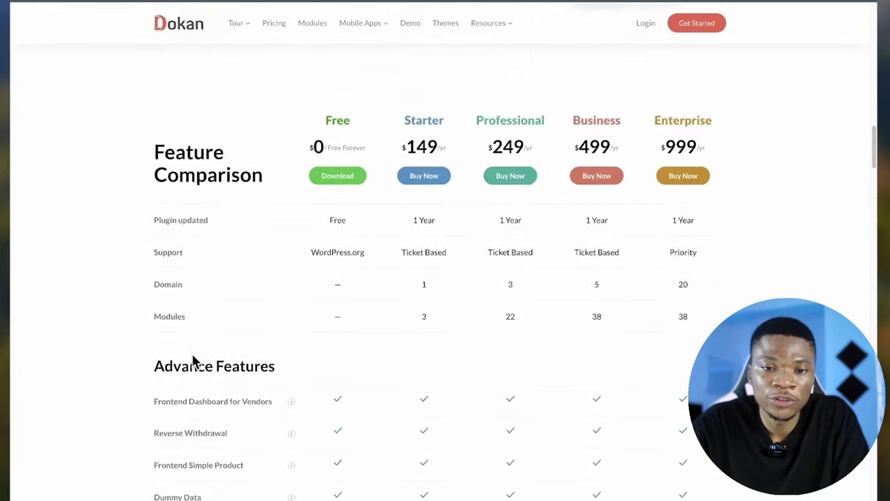
{"action": "scroll", "coordinate": [193, 360], "scroll_direction": "up", "scroll_amount": 15}
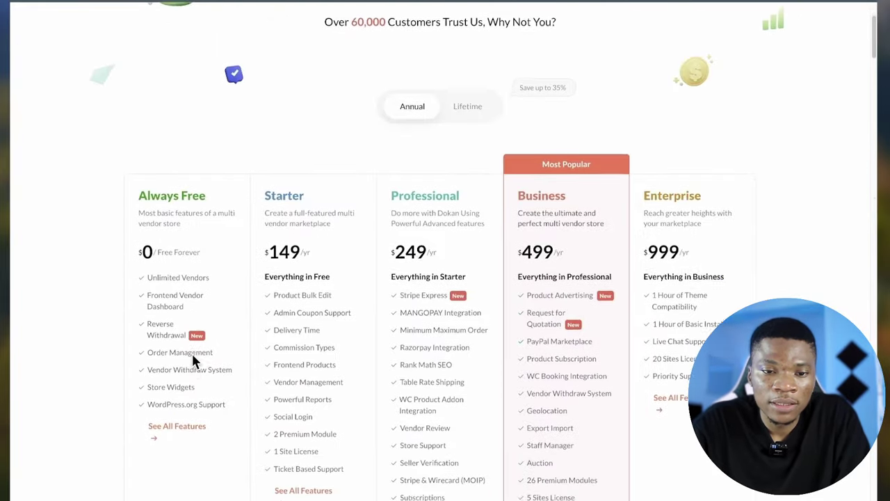
{"action": "scroll", "coordinate": [193, 358], "scroll_direction": "down", "scroll_amount": 1}
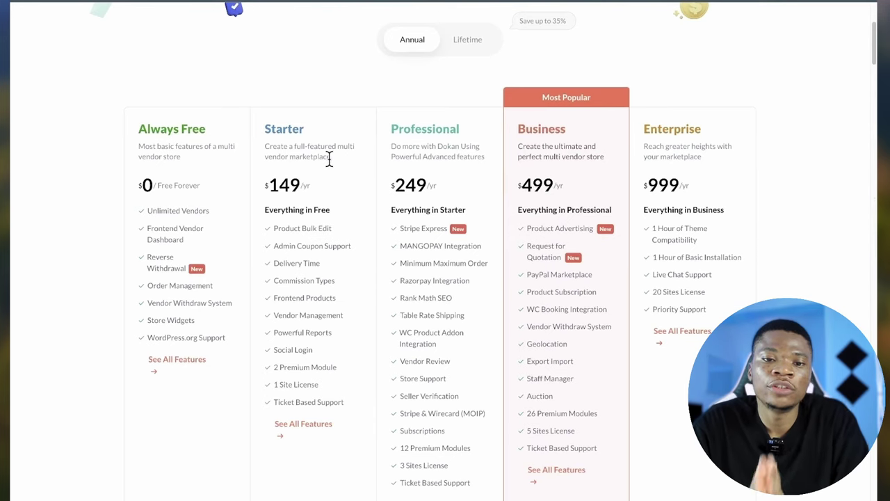
{"action": "scroll", "coordinate": [317, 186], "scroll_direction": "down", "scroll_amount": 1}
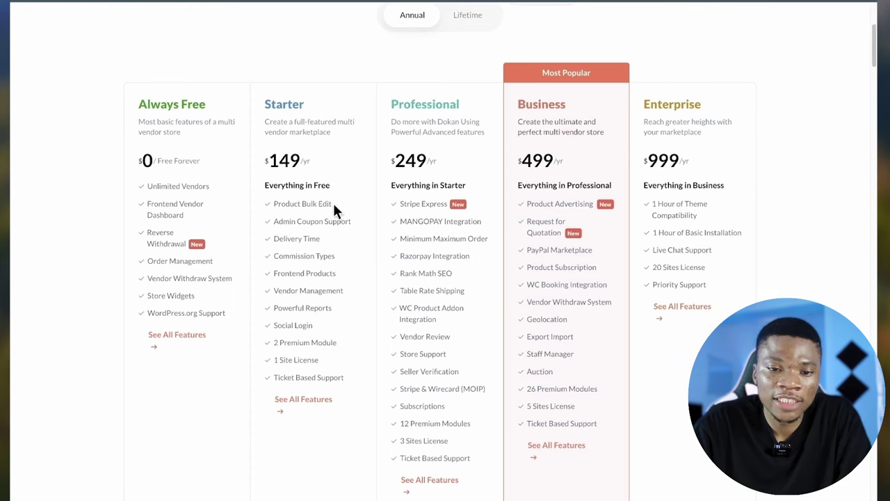
{"action": "scroll", "coordinate": [320, 218], "scroll_direction": "down", "scroll_amount": 1}
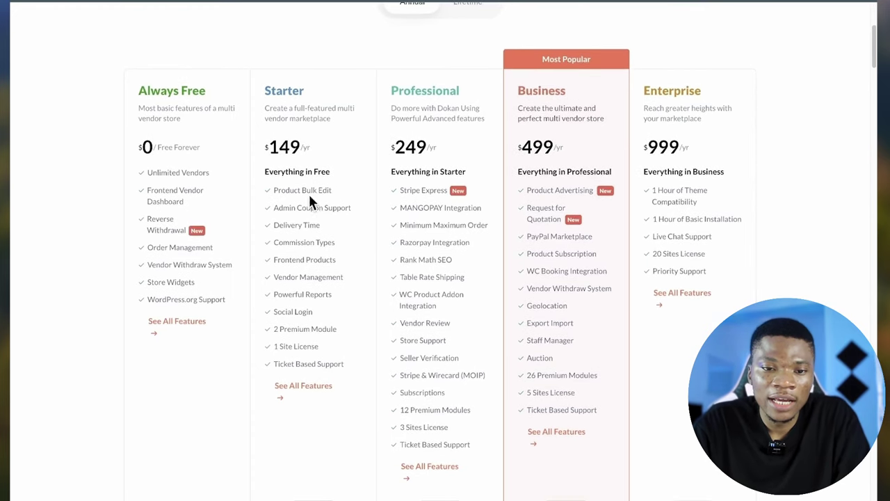
{"action": "scroll", "coordinate": [322, 327], "scroll_direction": "up", "scroll_amount": 5}
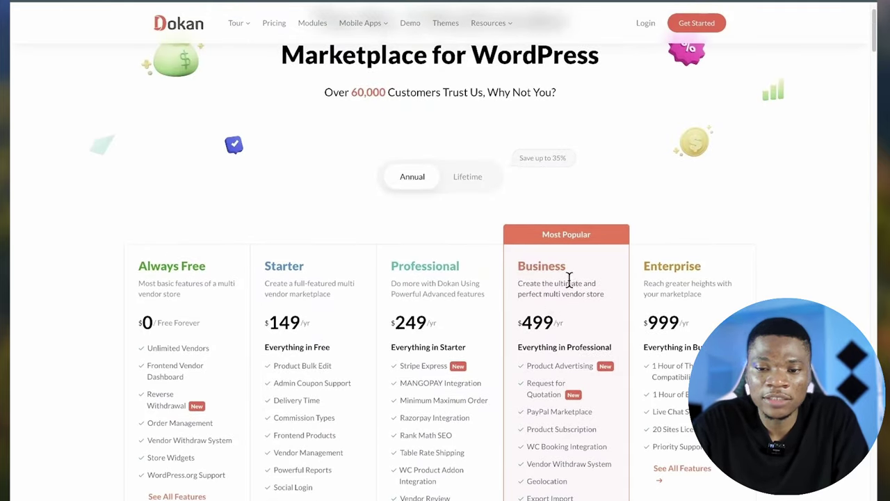
{"action": "scroll", "coordinate": [564, 217], "scroll_direction": "down", "scroll_amount": 2}
{"action": "scroll", "coordinate": [576, 256], "scroll_direction": "down", "scroll_amount": 1}
{"action": "scroll", "coordinate": [576, 256], "scroll_direction": "down", "scroll_amount": 1}
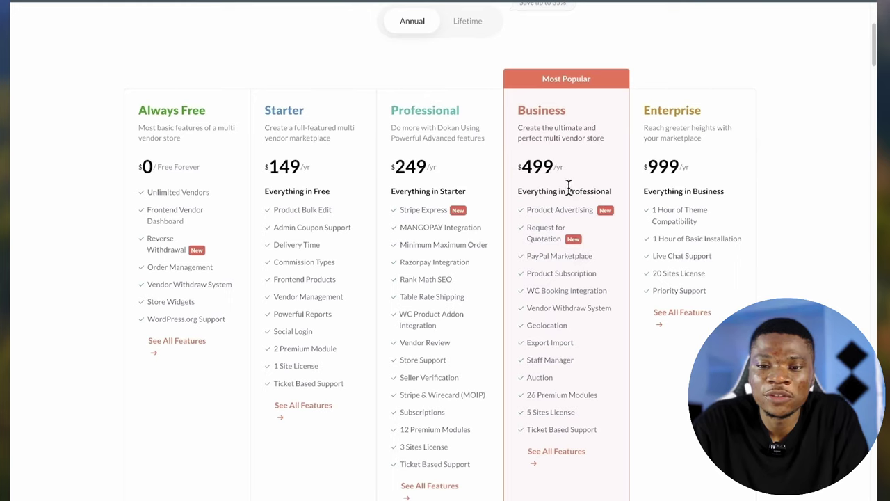
{"action": "scroll", "coordinate": [584, 210], "scroll_direction": "down", "scroll_amount": 1}
{"action": "scroll", "coordinate": [521, 151], "scroll_direction": "up", "scroll_amount": 2}
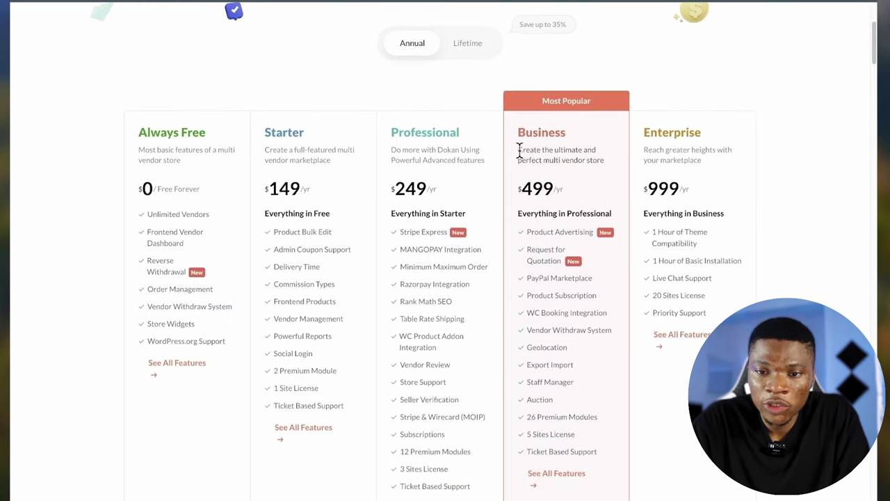
- Highlight the Business plan's description, clear the selection, and return to the plan cards
{"action": "left_click_drag", "start_coordinate": [545, 152], "coordinate": [594, 151]}
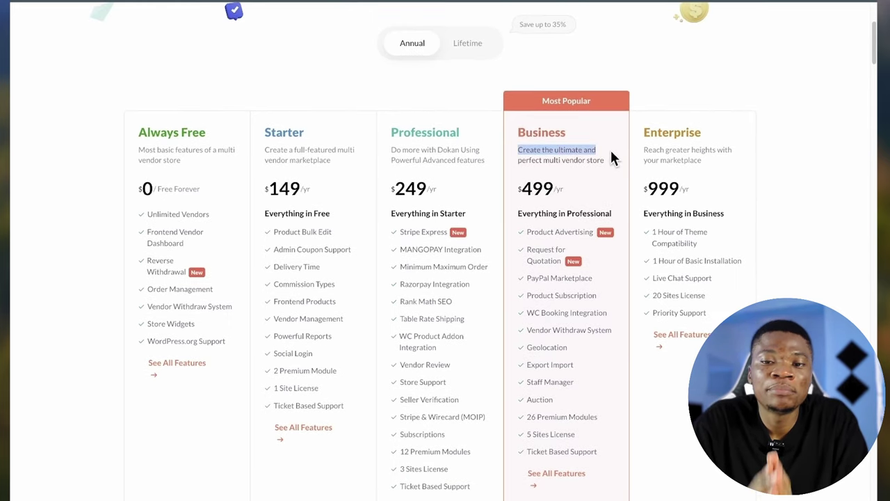
{"action": "left_click", "coordinate": [594, 163]}
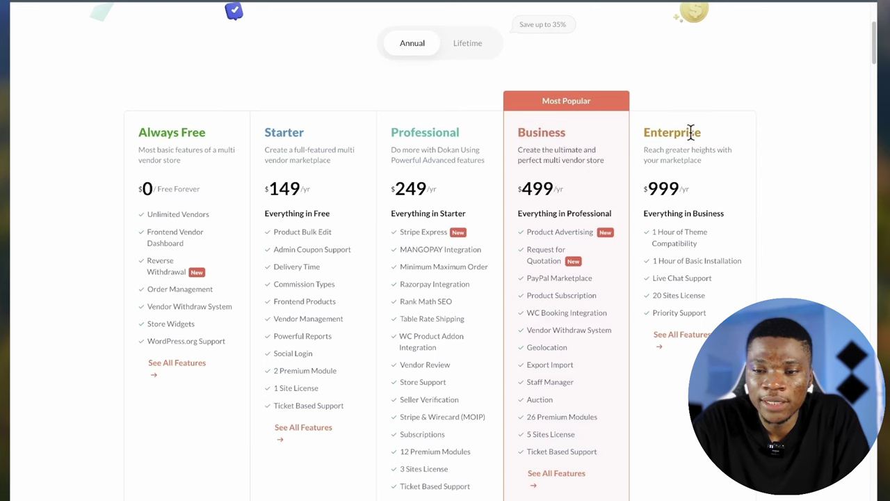
{"action": "scroll", "coordinate": [485, 143], "scroll_direction": "up", "scroll_amount": 2}
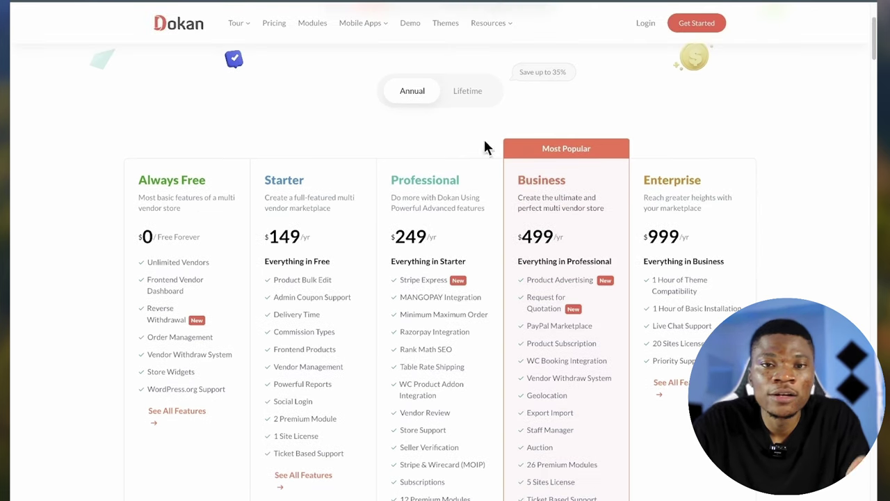
- Switch the pricing to Lifetime plans and compare their prices and features
{"action": "left_click", "coordinate": [471, 101]}
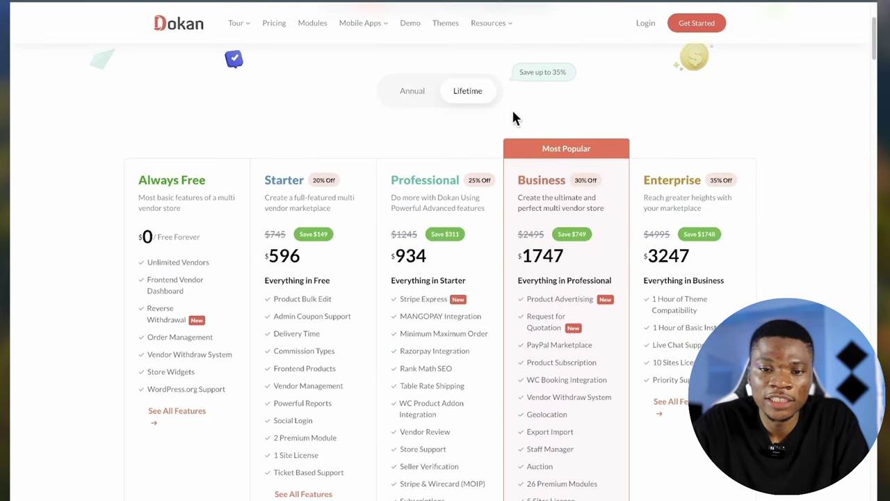
{"action": "scroll", "coordinate": [537, 104], "scroll_direction": "up", "scroll_amount": 1}
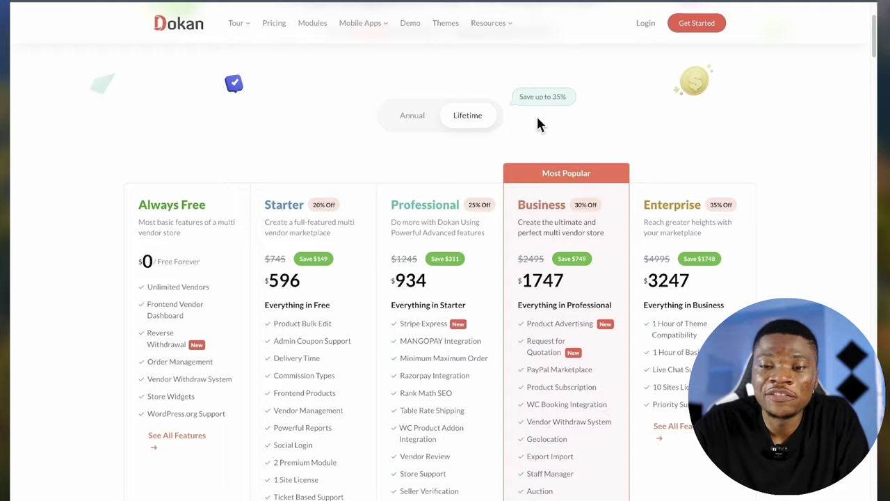
{"action": "scroll", "coordinate": [537, 118], "scroll_direction": "up", "scroll_amount": 1}
{"action": "scroll", "coordinate": [537, 119], "scroll_direction": "down", "scroll_amount": 2}
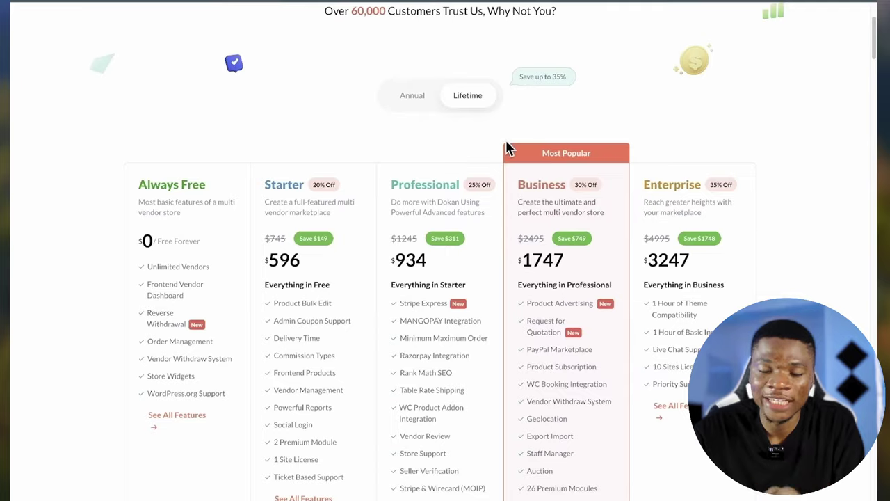
{"action": "scroll", "coordinate": [308, 266], "scroll_direction": "down", "scroll_amount": 7}
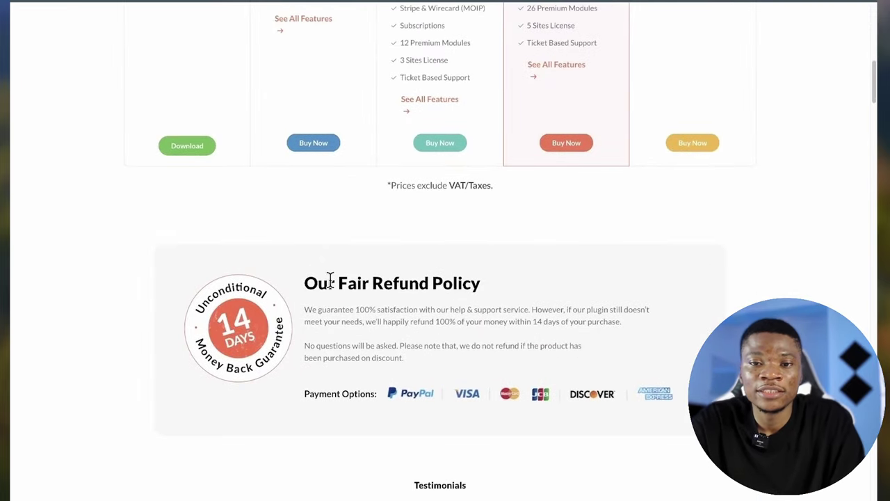
{"action": "scroll", "coordinate": [329, 280], "scroll_direction": "up", "scroll_amount": 5}
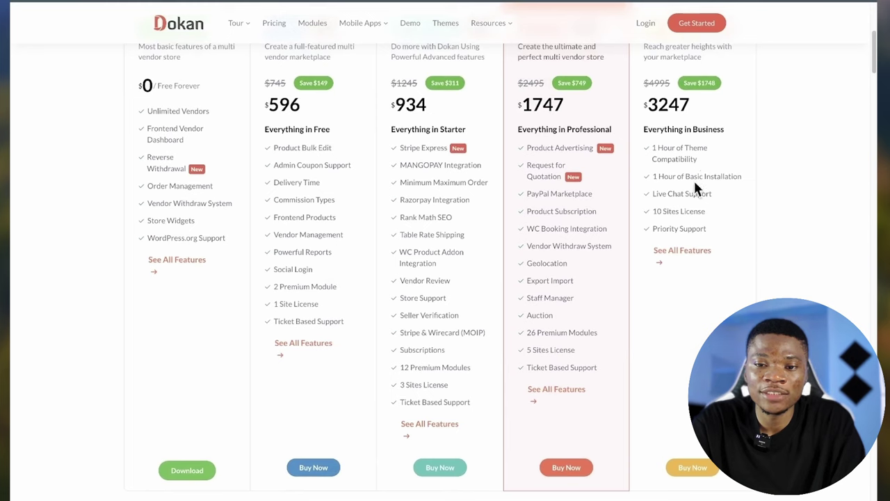
{"action": "scroll", "coordinate": [668, 209], "scroll_direction": "up", "scroll_amount": 1}
{"action": "scroll", "coordinate": [473, 343], "scroll_direction": "down", "scroll_amount": 5}
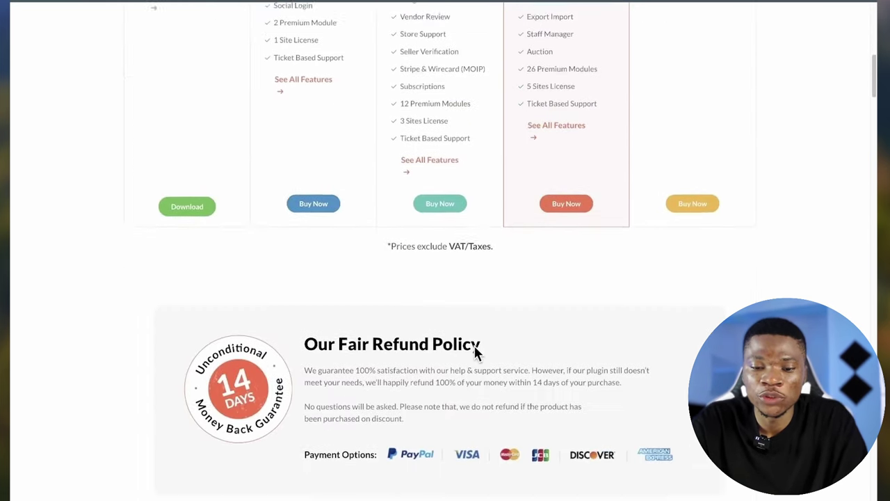
{"action": "scroll", "coordinate": [476, 353], "scroll_direction": "down", "scroll_amount": 1}
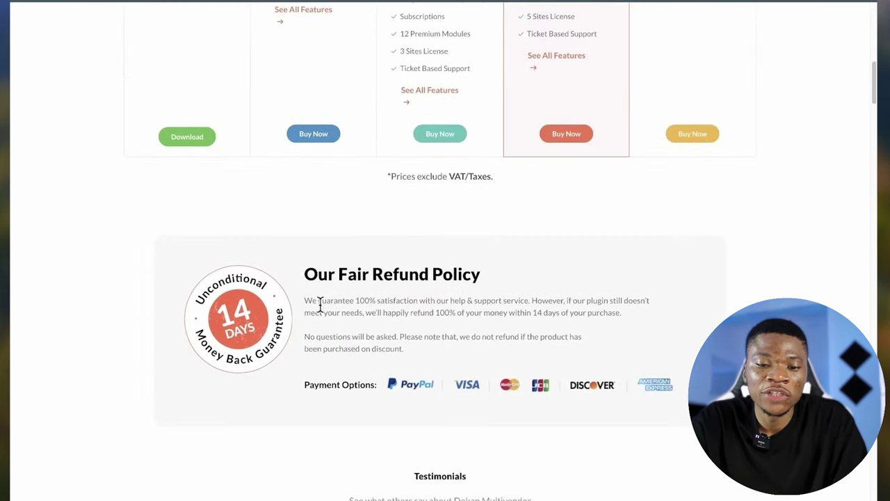
- Download the free Dokan Lite plugin zip from the Always Free plan
{"action": "scroll", "coordinate": [308, 299], "scroll_direction": "up", "scroll_amount": 3}
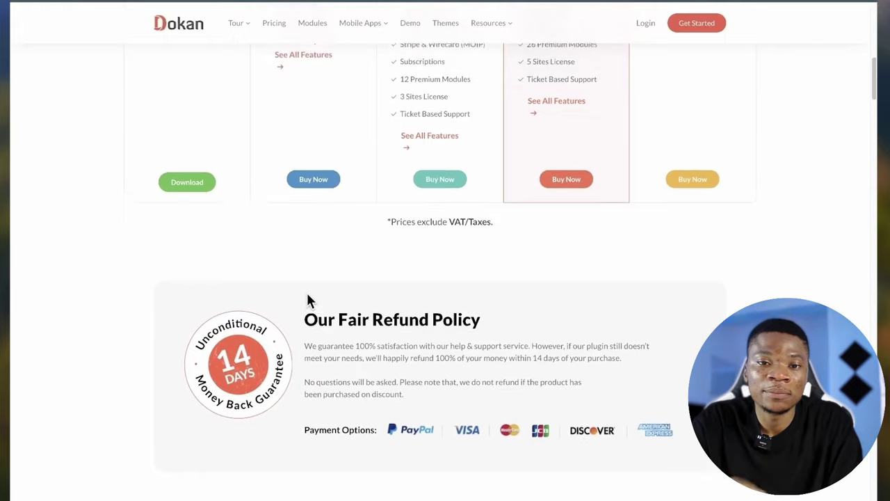
{"action": "scroll", "coordinate": [308, 299], "scroll_direction": "up", "scroll_amount": 3}
{"action": "scroll", "coordinate": [441, 309], "scroll_direction": "down", "scroll_amount": 2}
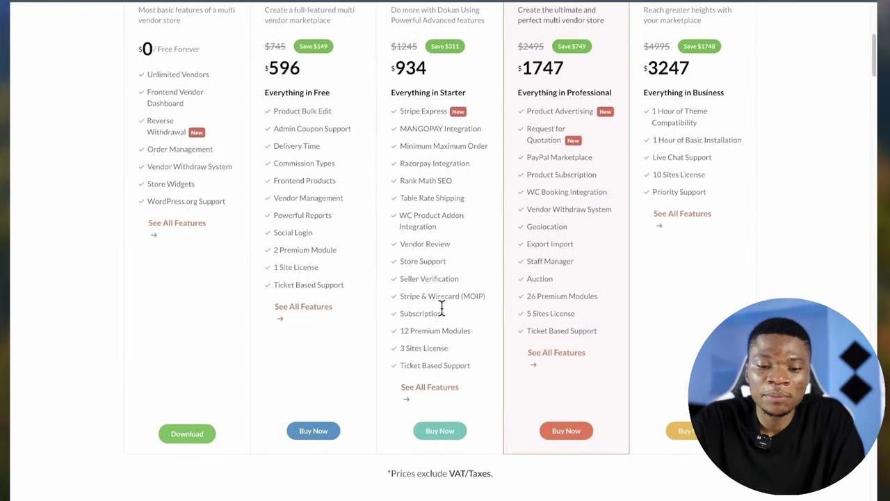
{"action": "scroll", "coordinate": [479, 292], "scroll_direction": "down", "scroll_amount": 2}
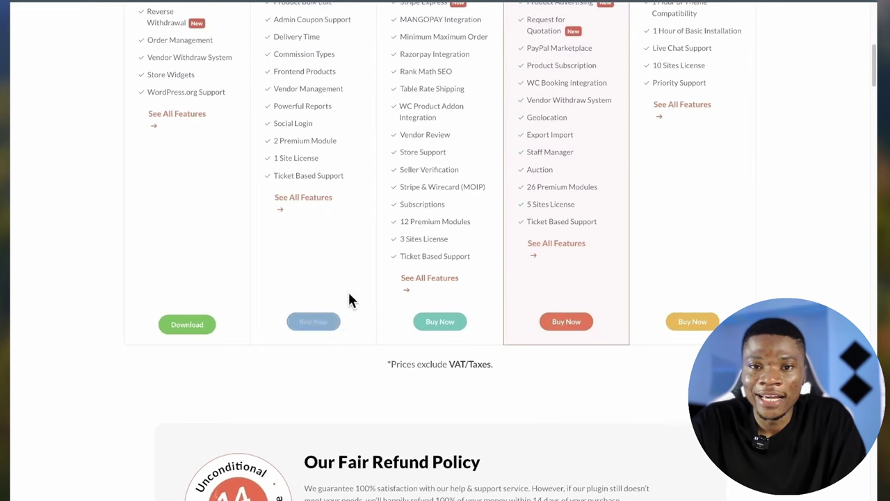
{"action": "scroll", "coordinate": [306, 333], "scroll_direction": "up", "scroll_amount": 1}
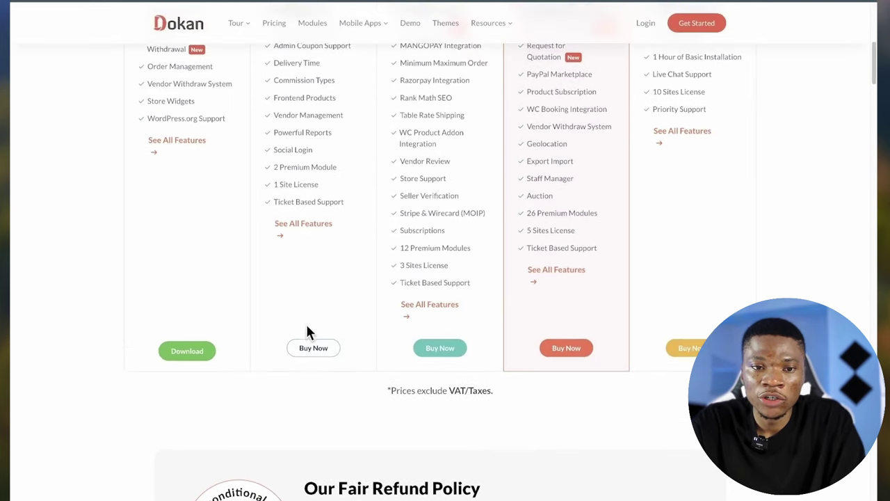
{"action": "scroll", "coordinate": [309, 332], "scroll_direction": "up", "scroll_amount": 1}
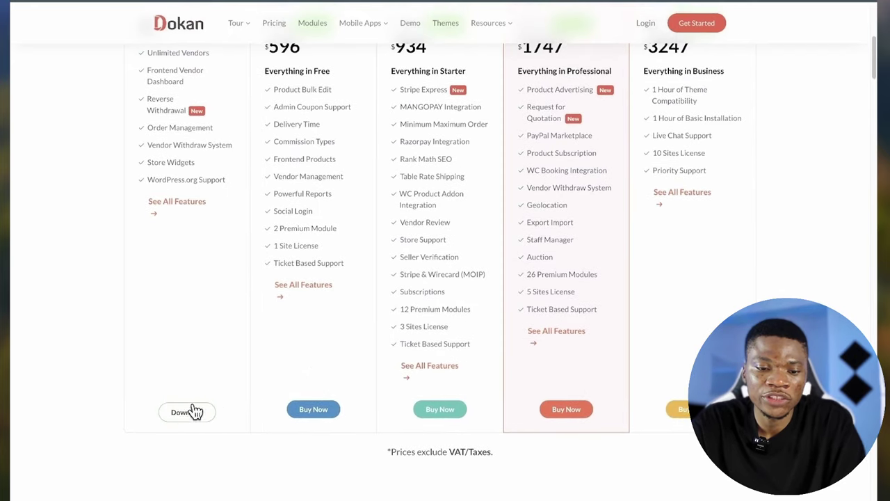
{"action": "left_click", "coordinate": [195, 408]}
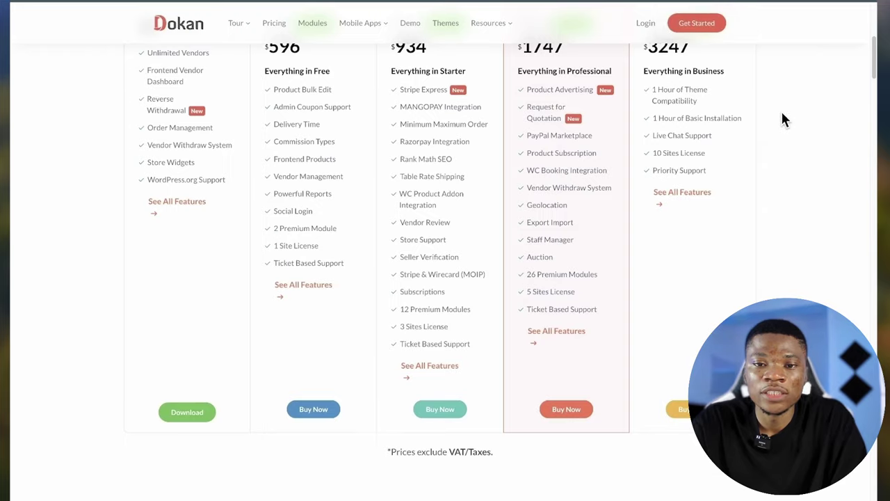
{"action": "scroll", "coordinate": [783, 120], "scroll_direction": "up", "scroll_amount": 5}
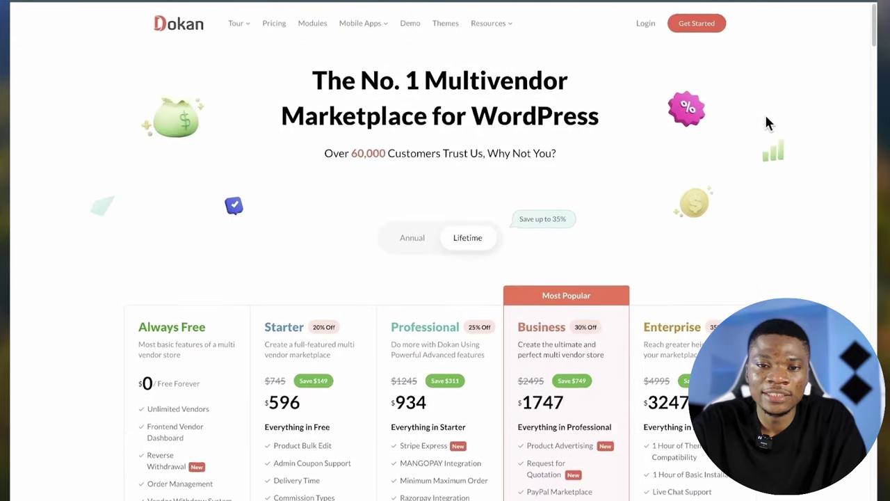
- Browse the list of Dokan-compatible themes from the Themes menu
{"action": "left_click", "coordinate": [448, 32]}
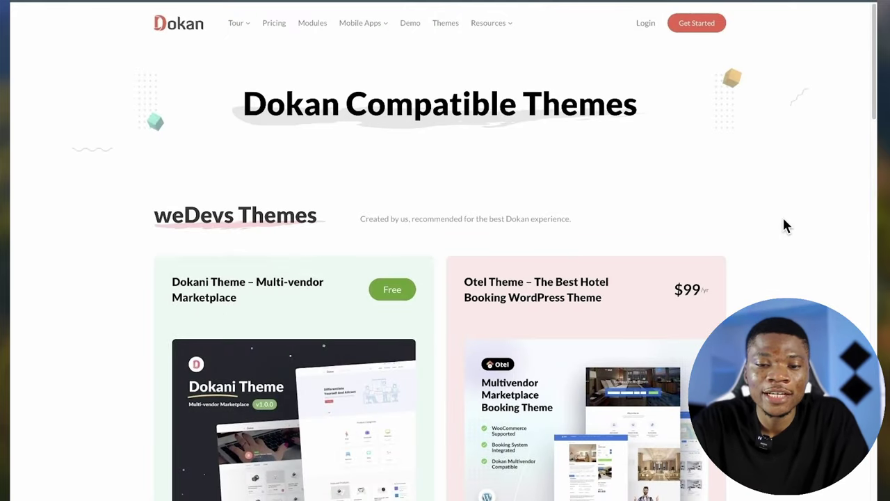
{"action": "scroll", "coordinate": [784, 220], "scroll_direction": "down", "scroll_amount": 2}
{"action": "mouse_move", "coordinate": [352, 244]}
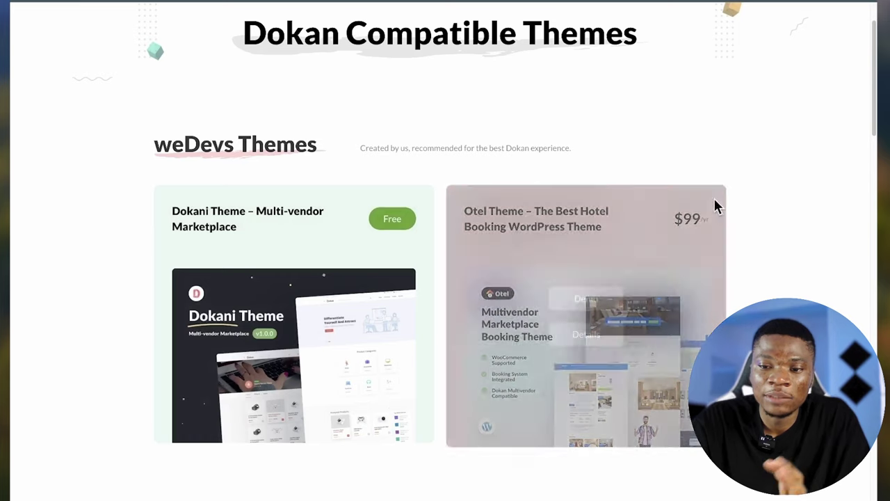
{"action": "scroll", "coordinate": [813, 295], "scroll_direction": "down", "scroll_amount": 1}
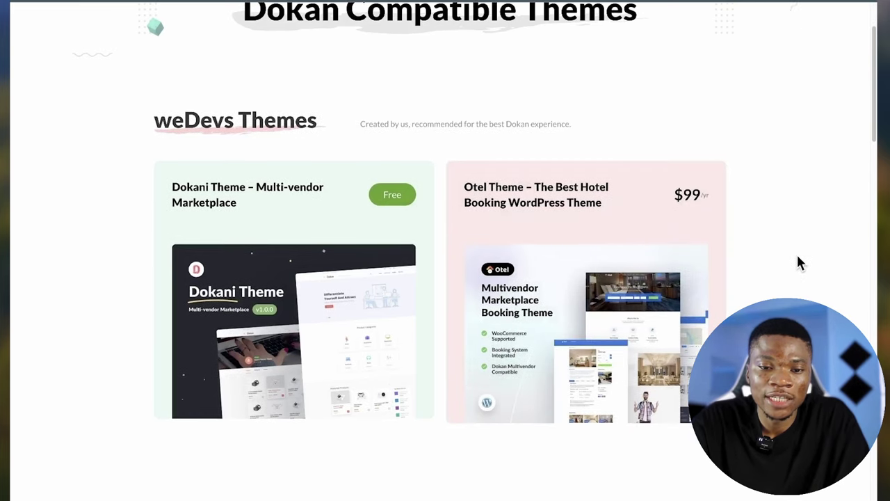
{"action": "scroll", "coordinate": [793, 278], "scroll_direction": "down", "scroll_amount": 5}
{"action": "scroll", "coordinate": [789, 279], "scroll_direction": "down", "scroll_amount": 3}
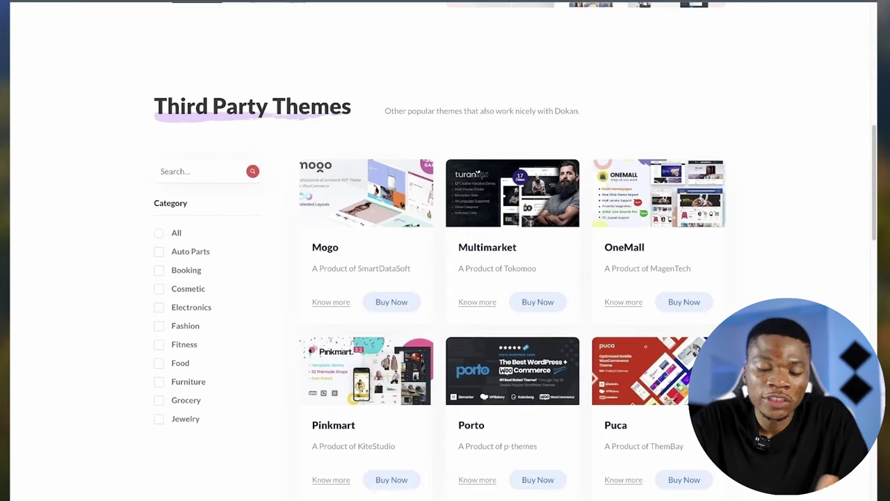
{"action": "scroll", "coordinate": [748, 281], "scroll_direction": "down", "scroll_amount": 10}
{"action": "scroll", "coordinate": [586, 264], "scroll_direction": "up", "scroll_amount": 1}
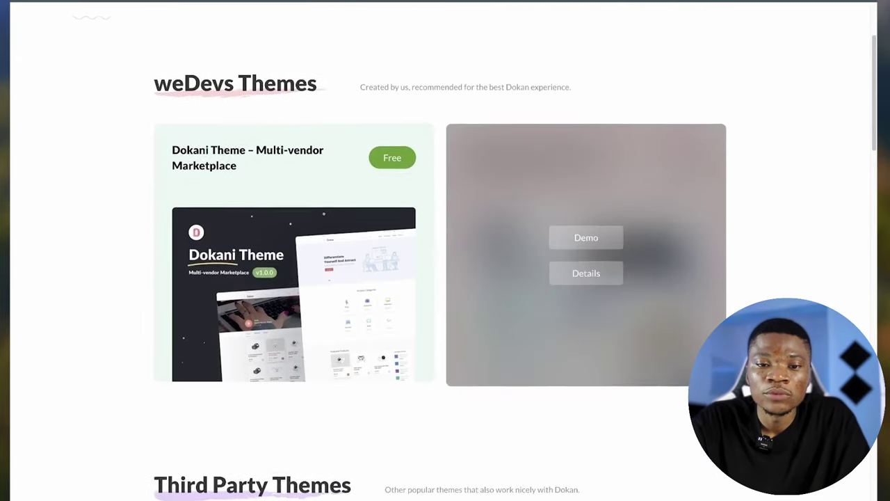
- Open the Dokani theme's details page and download the free Dokani theme
{"action": "mouse_move", "coordinate": [299, 298]}
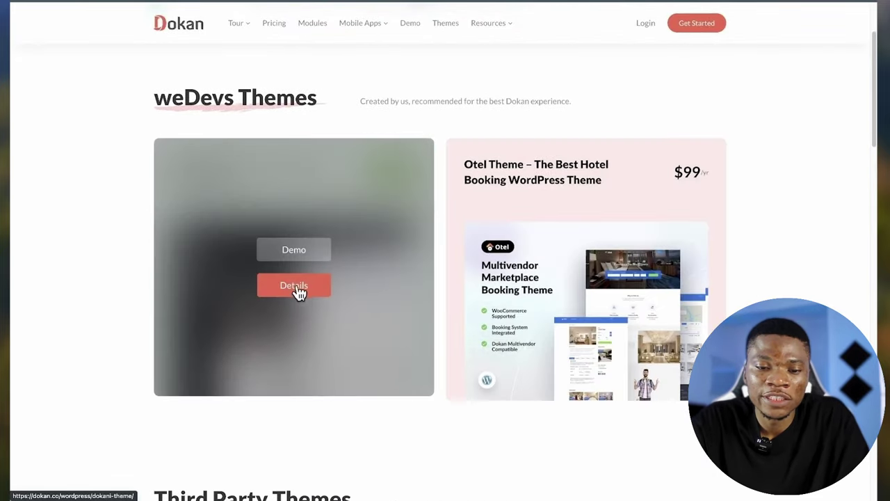
{"action": "left_click", "coordinate": [317, 286]}
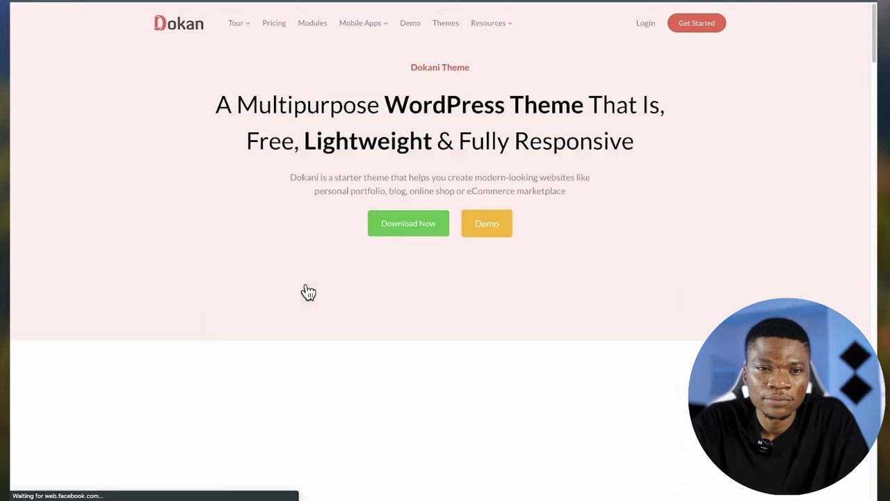
{"action": "left_click", "coordinate": [407, 233]}
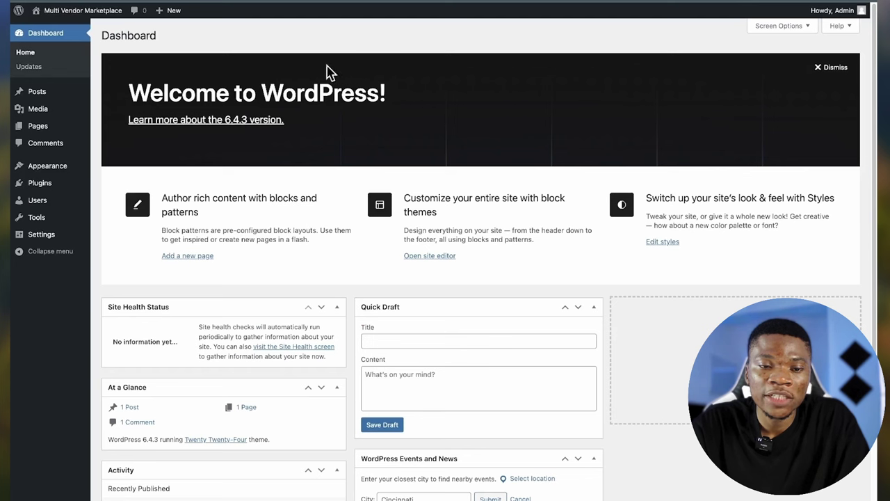
- Open Visit Site in a new tab and scroll through the default Twenty Twenty-Four front page
{"action": "right_click", "coordinate": [60, 29]}
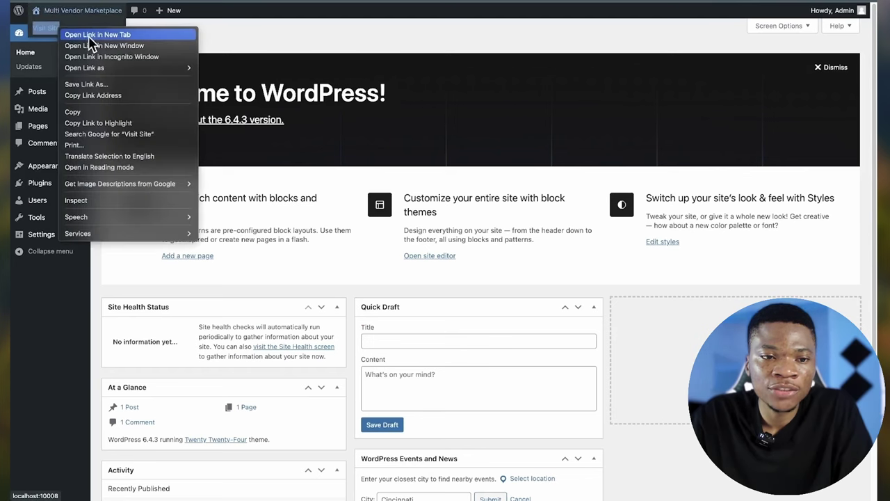
{"action": "left_click", "coordinate": [96, 34]}
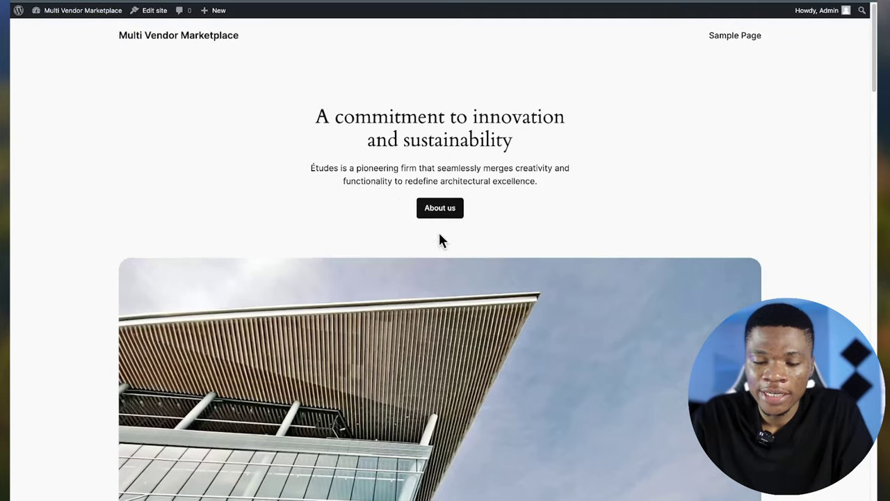
{"action": "scroll", "coordinate": [438, 231], "scroll_direction": "down", "scroll_amount": 4}
{"action": "scroll", "coordinate": [442, 234], "scroll_direction": "down", "scroll_amount": 3}
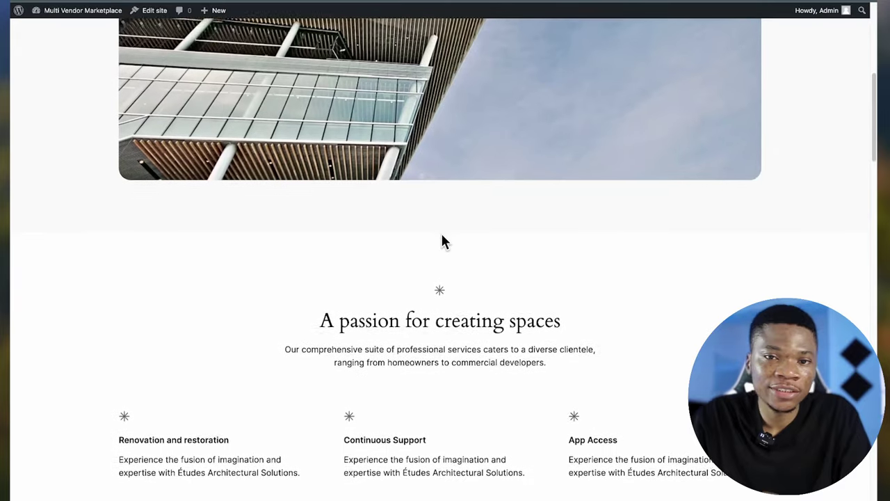
{"action": "scroll", "coordinate": [442, 234], "scroll_direction": "up", "scroll_amount": 2}
{"action": "scroll", "coordinate": [445, 241], "scroll_direction": "up", "scroll_amount": 5}
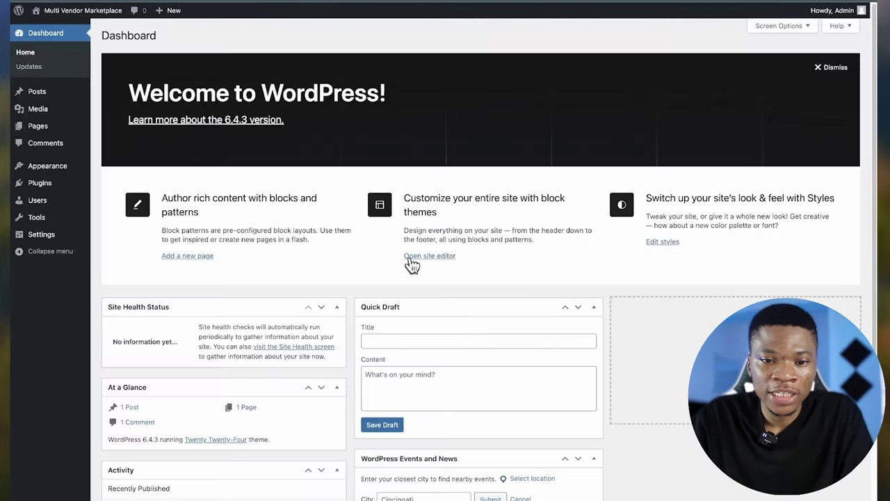
{"action": "scroll", "coordinate": [445, 292], "scroll_direction": "down", "scroll_amount": 2}
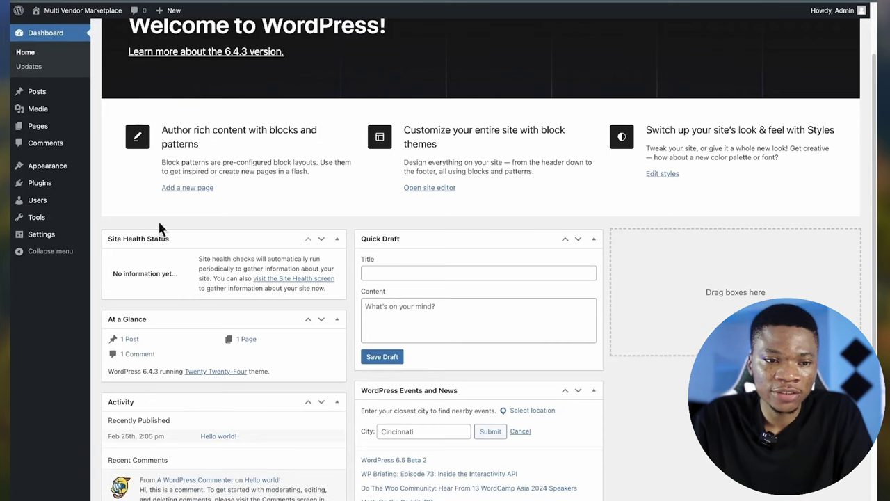
- Upload dokani-develop.zip under Themes > Add New, install it, and activate dokani
{"action": "mouse_move", "coordinate": [47, 173]}
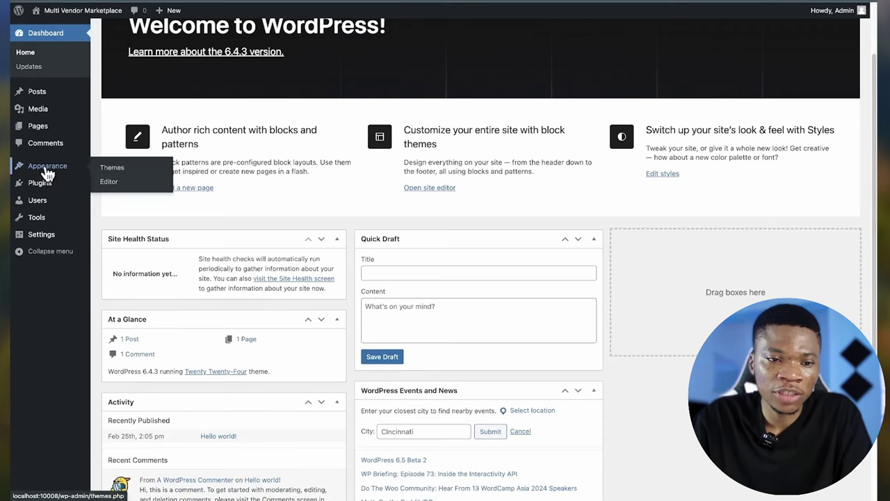
{"action": "left_click", "coordinate": [114, 168]}
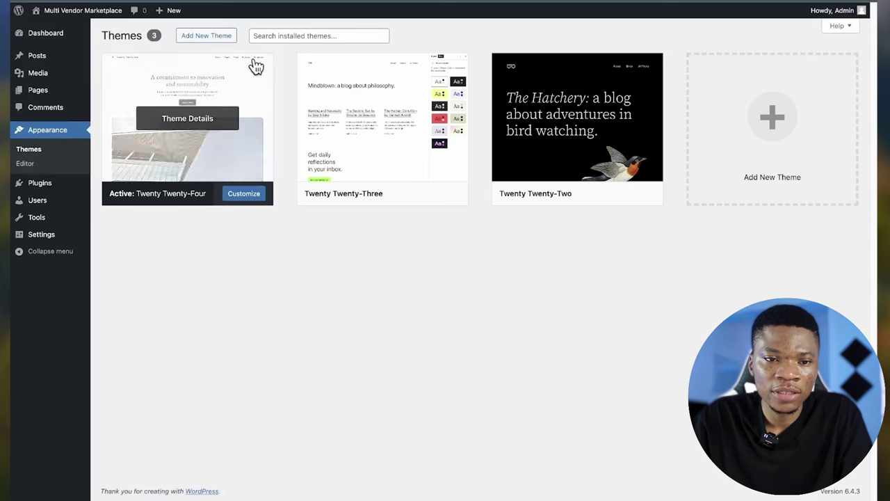
{"action": "left_click", "coordinate": [217, 36]}
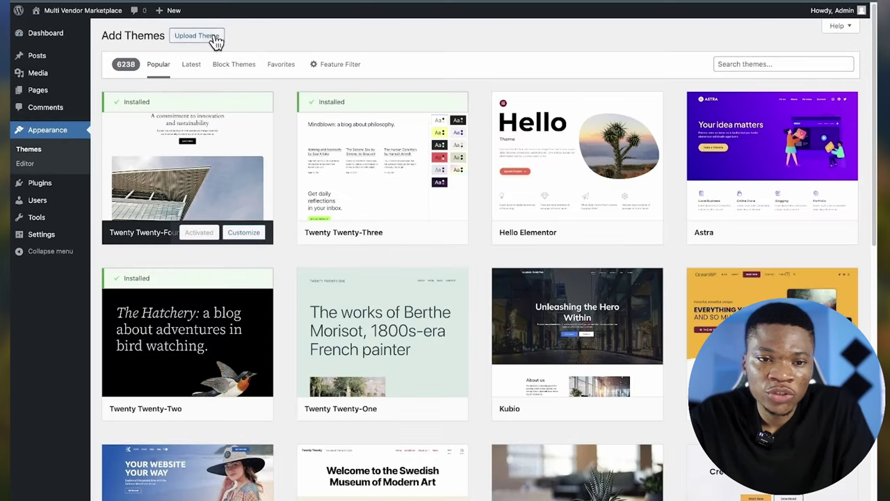
{"action": "left_click", "coordinate": [200, 37]}
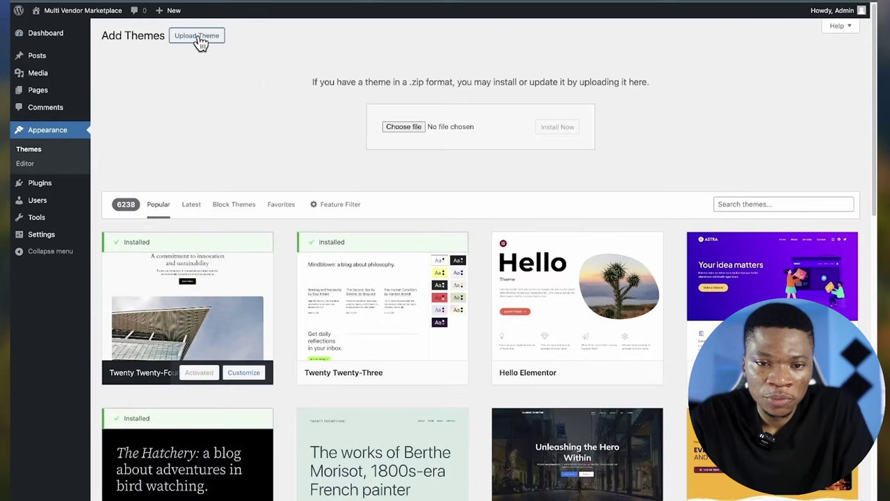
{"action": "left_click", "coordinate": [403, 127]}
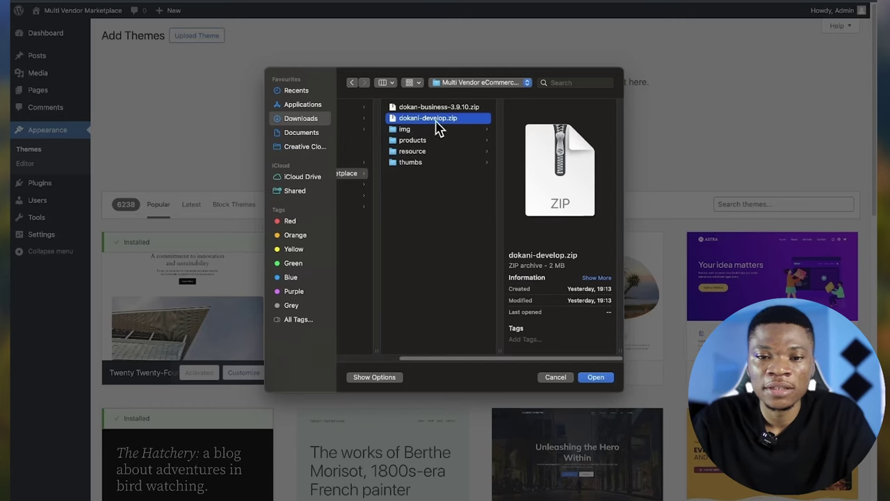
{"action": "left_click", "coordinate": [596, 379]}
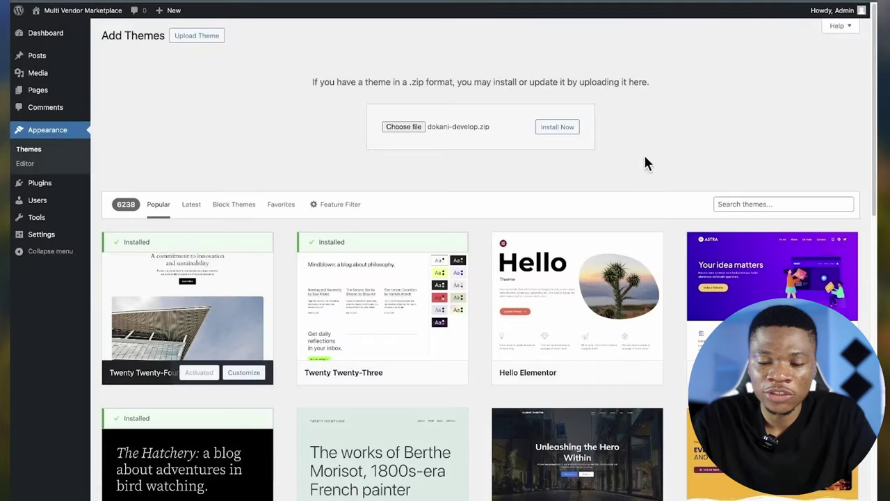
{"action": "left_click", "coordinate": [557, 128]}
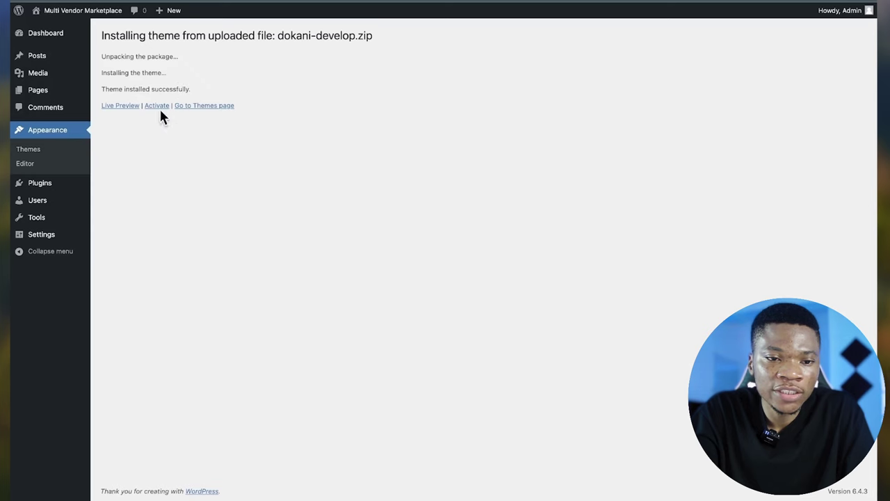
{"action": "left_click", "coordinate": [153, 108]}
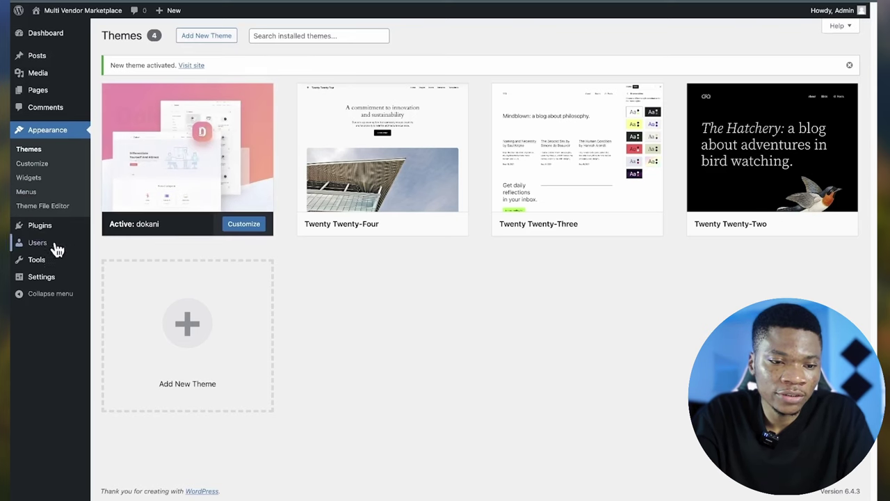
- Upload dokan-business-3.9.10.zip under Plugins > Add New, install it, and activate Dokan Pro
{"action": "mouse_move", "coordinate": [38, 231]}
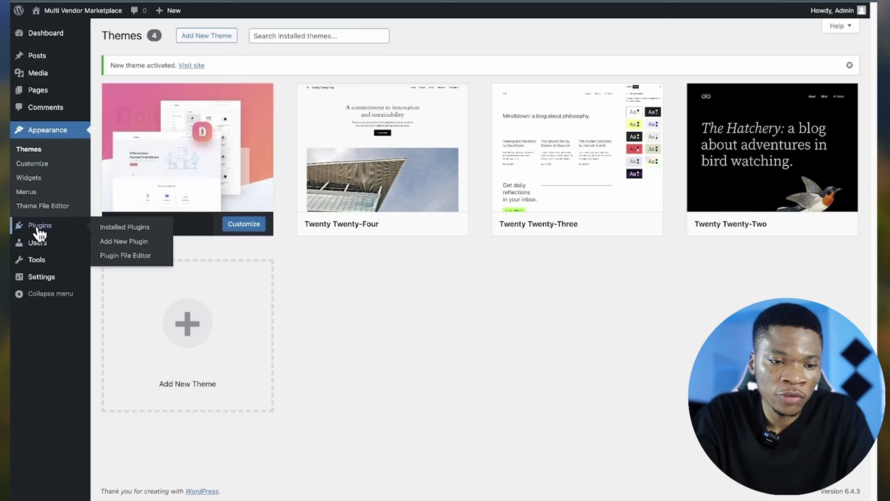
{"action": "left_click", "coordinate": [131, 241]}
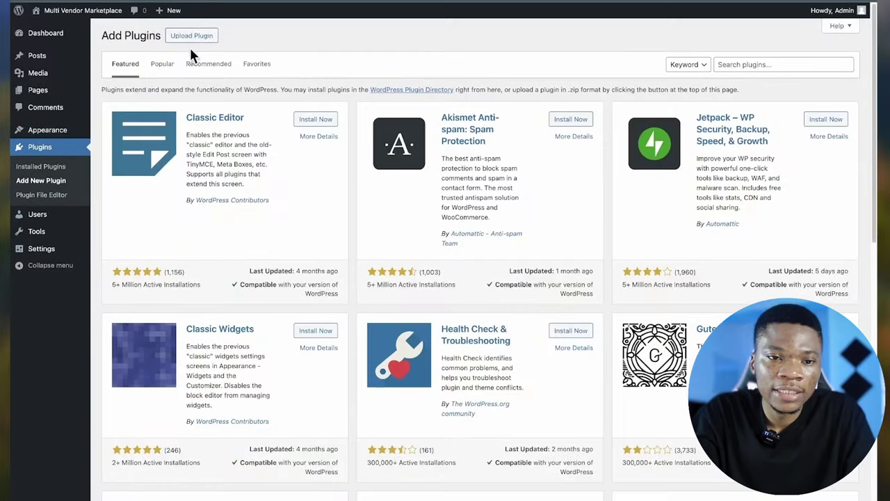
{"action": "left_click", "coordinate": [190, 39]}
{"action": "left_click", "coordinate": [404, 126]}
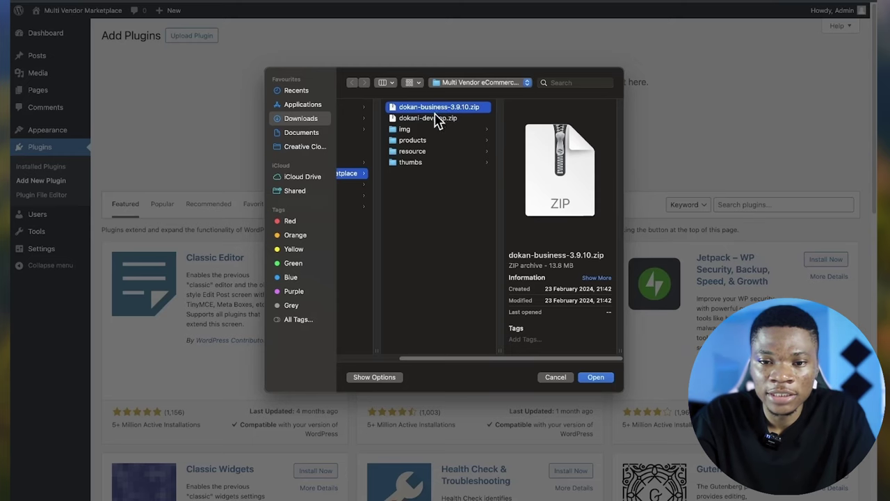
{"action": "left_click", "coordinate": [605, 376]}
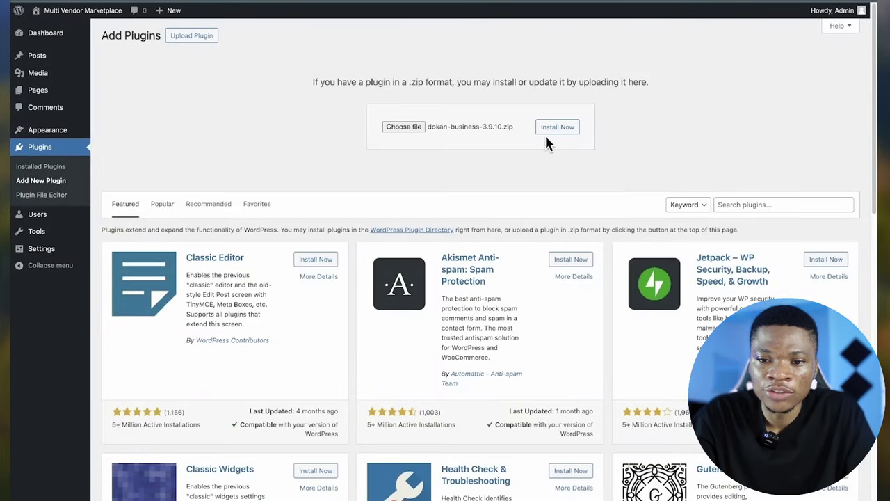
{"action": "left_click", "coordinate": [561, 131]}
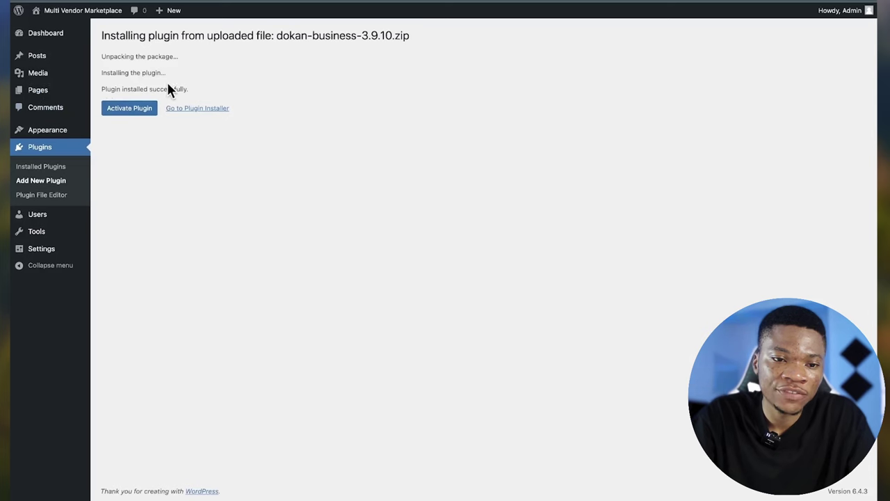
{"action": "left_click", "coordinate": [136, 114]}
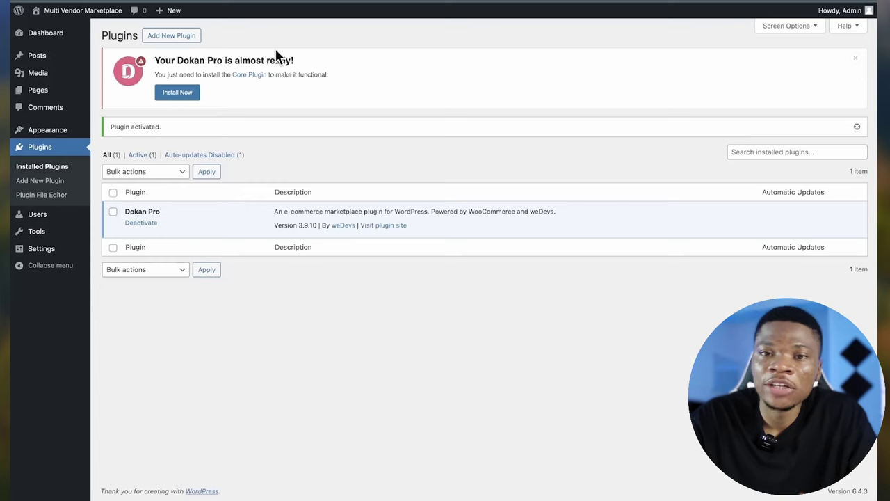
- Install the core Dokan plugin from the 'Your Dokan Pro is almost ready' notice
{"action": "left_click", "coordinate": [178, 90]}
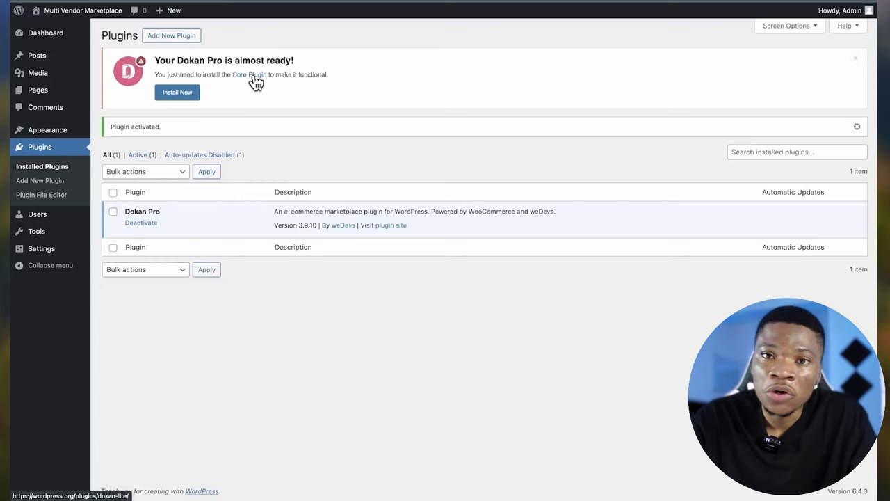
{"action": "left_click", "coordinate": [176, 93]}
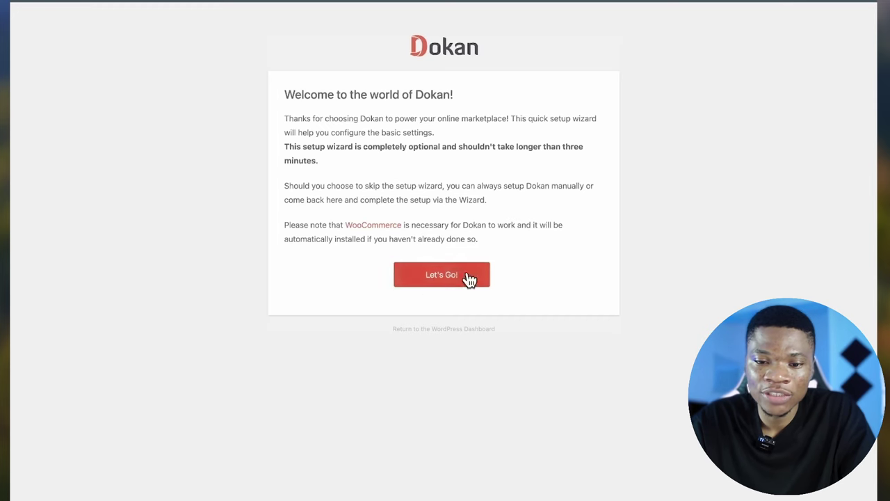
- Start the Dokan setup wizard and set the vendor store URL to 'dashboard'
{"action": "left_click", "coordinate": [448, 277]}
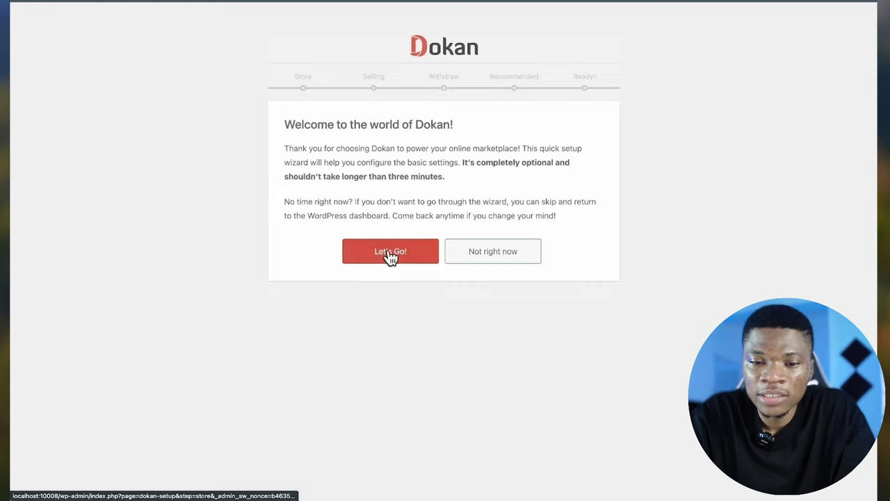
{"action": "left_click", "coordinate": [383, 259]}
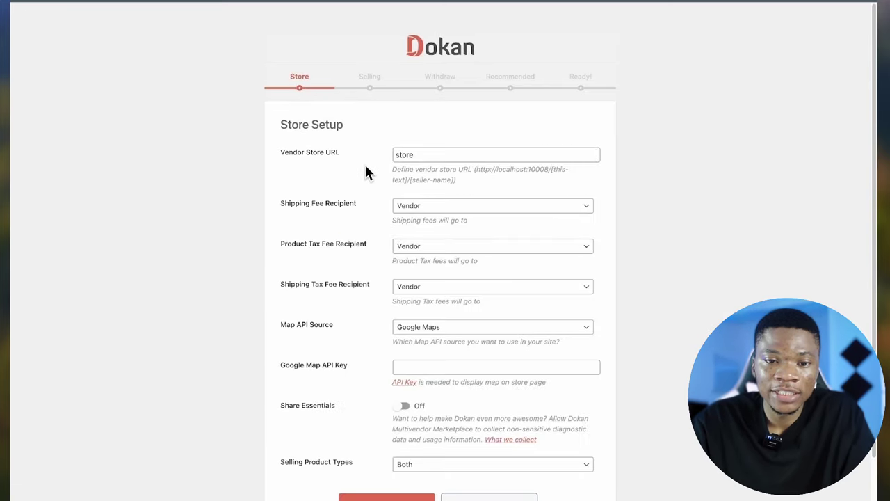
{"action": "scroll", "coordinate": [369, 173], "scroll_direction": "down", "scroll_amount": 1}
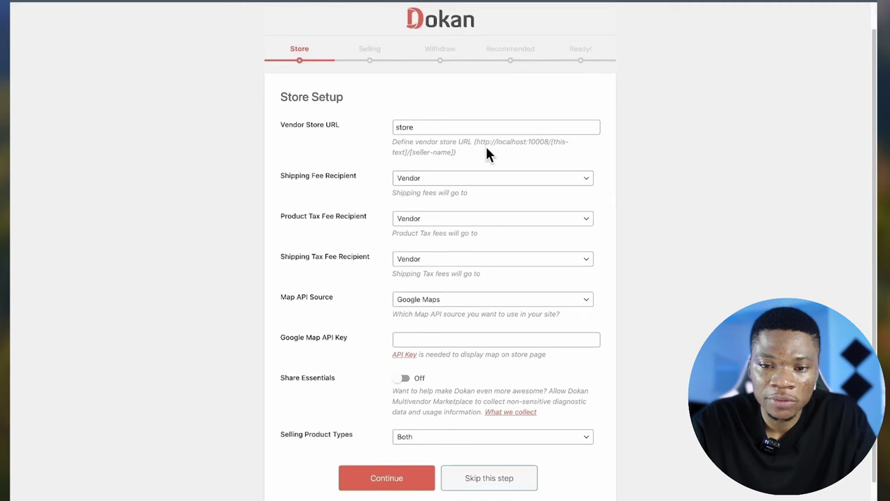
{"action": "left_click_drag", "start_coordinate": [479, 142], "coordinate": [561, 138]}
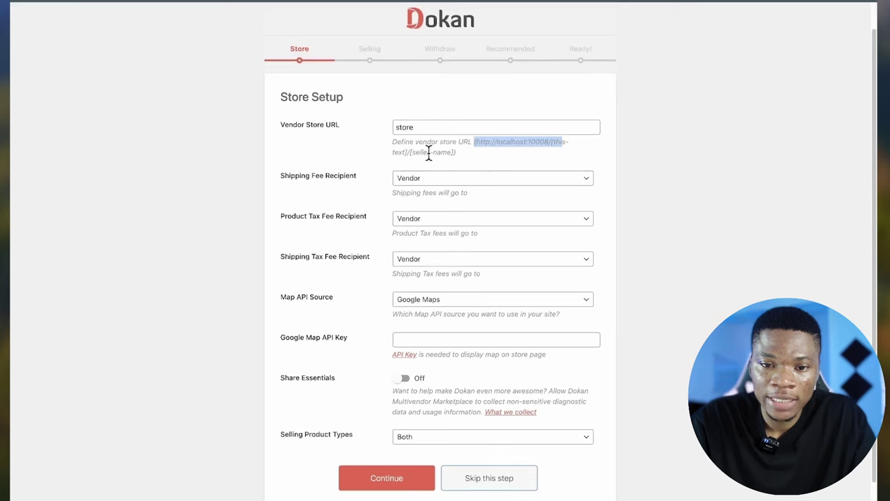
{"action": "double_click", "coordinate": [404, 126]}
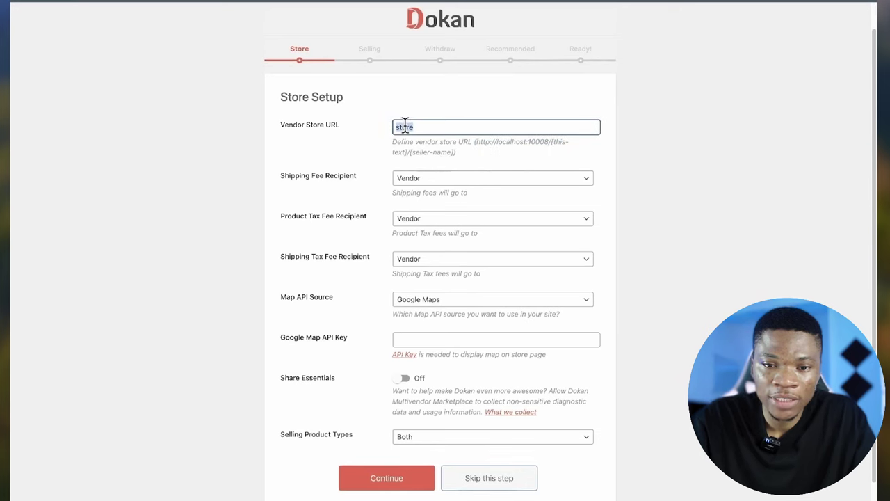
{"action": "type", "text": "dashboard"}
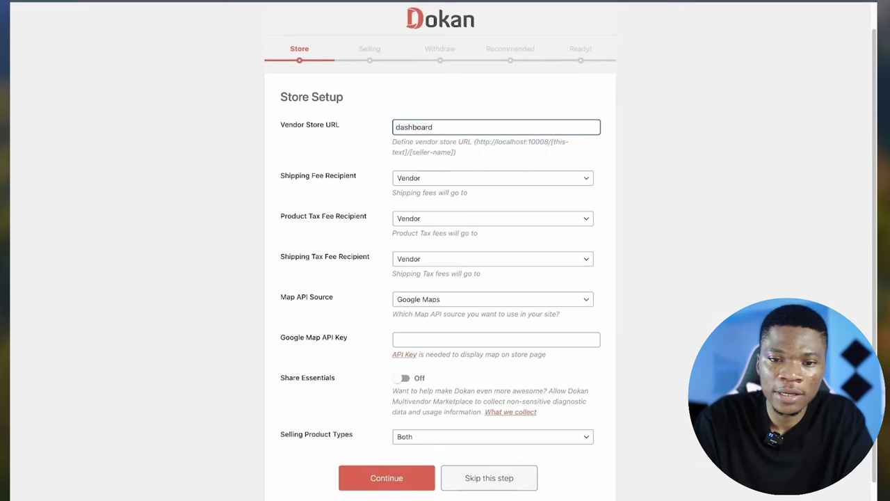
{"action": "left_click", "coordinate": [360, 144]}
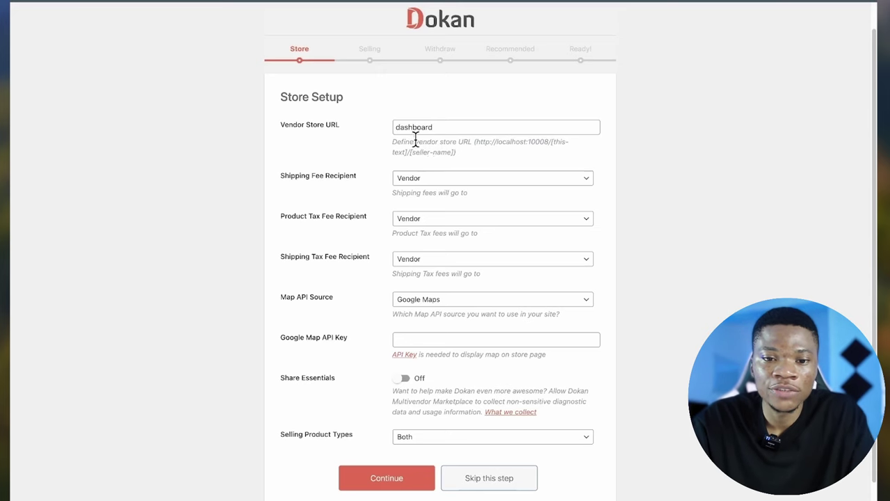
- Set the shipping fee recipient back to Vendor after briefly trying Admin
{"action": "scroll", "coordinate": [453, 182], "scroll_direction": "down", "scroll_amount": 1}
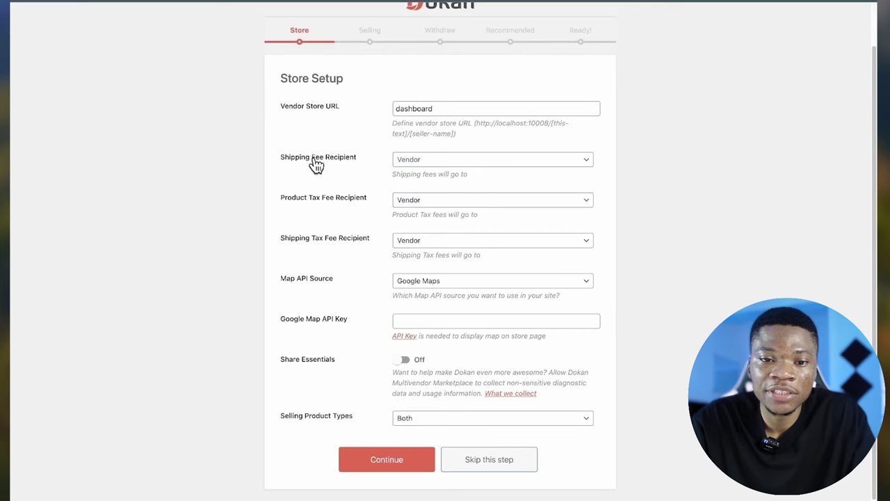
{"action": "left_click", "coordinate": [426, 165]}
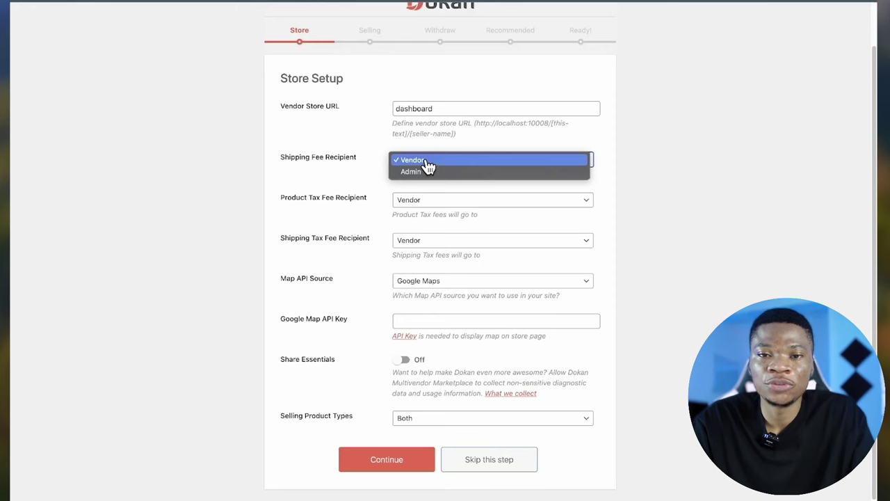
{"action": "left_click", "coordinate": [427, 166]}
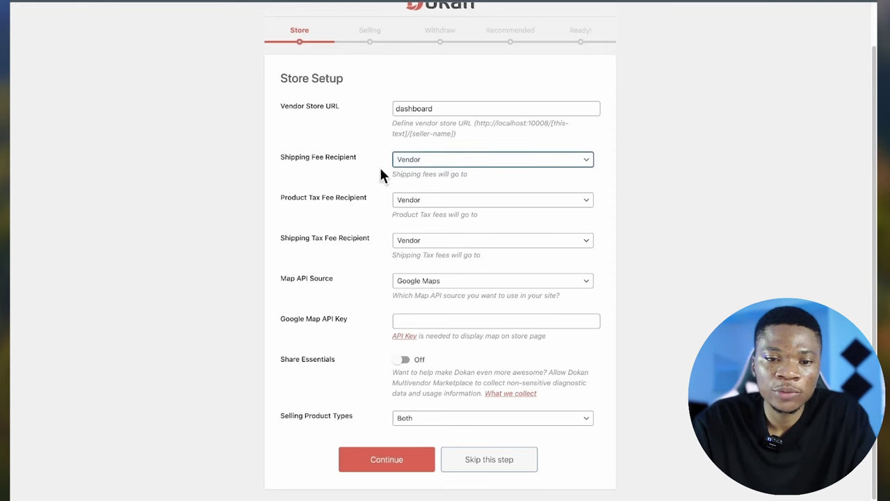
{"action": "left_click", "coordinate": [422, 171]}
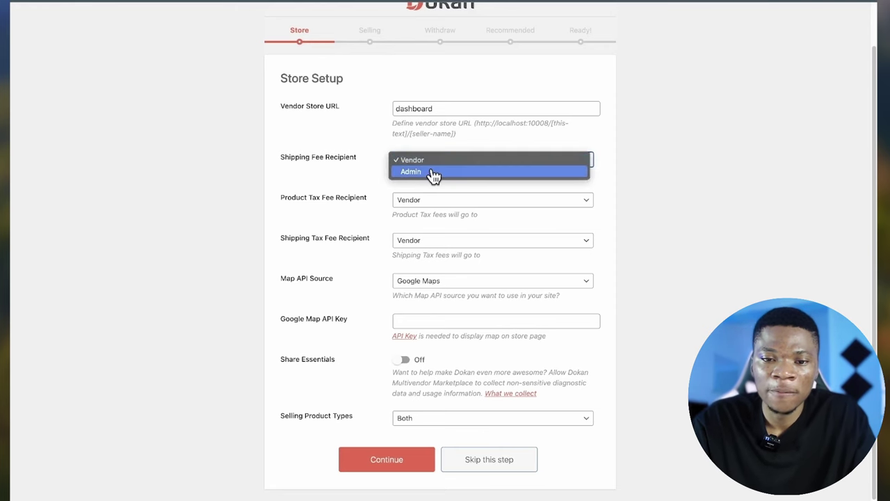
{"action": "left_click", "coordinate": [431, 171]}
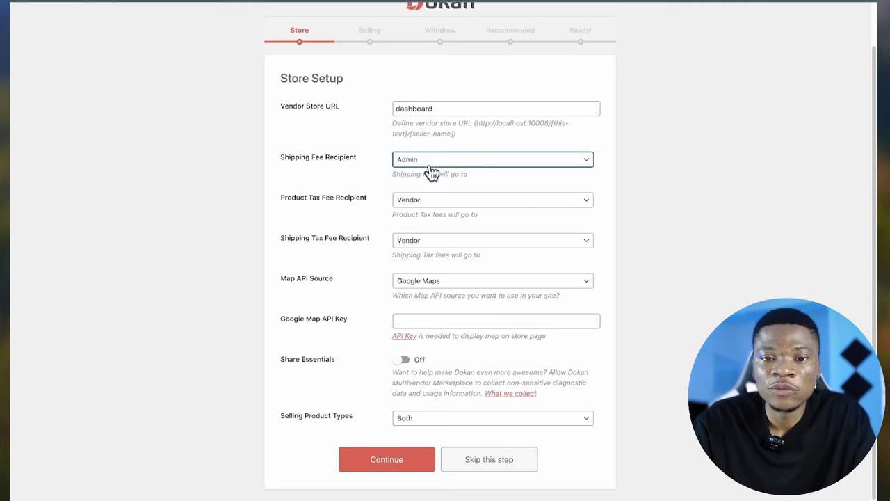
{"action": "left_click", "coordinate": [436, 161]}
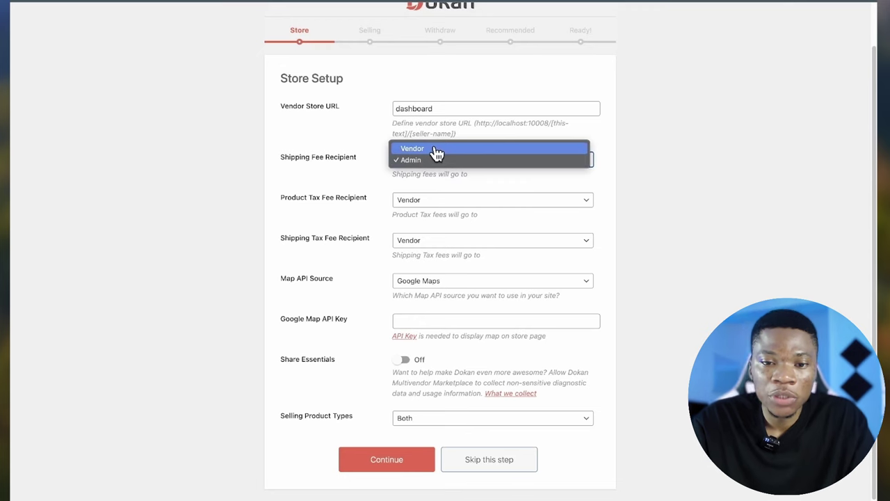
{"action": "left_click", "coordinate": [448, 150]}
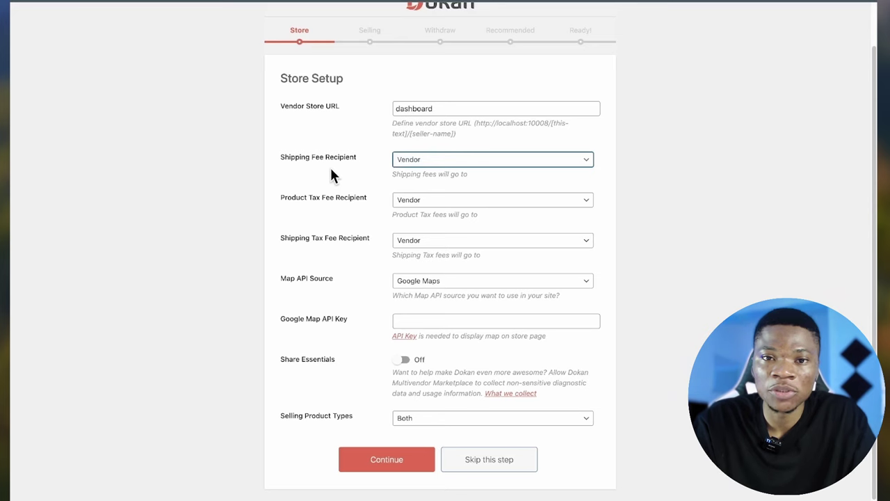
{"action": "key", "text": "Tab"}
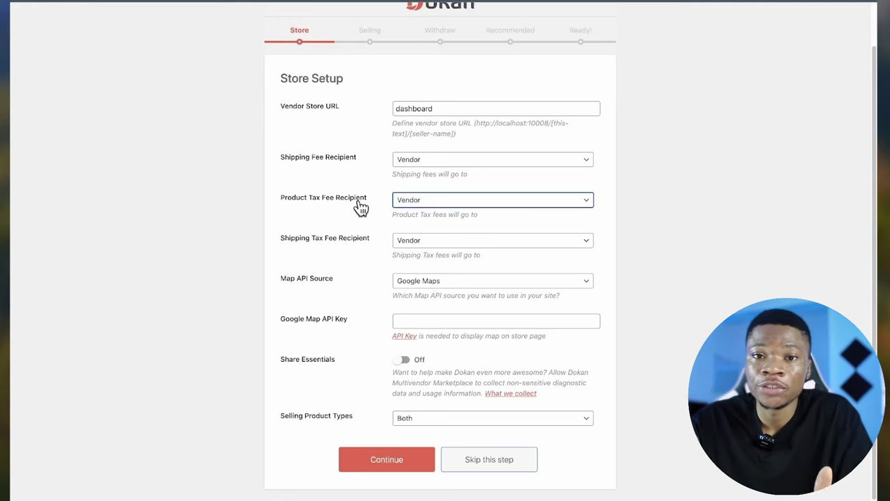
- Keep Vendor for product and shipping tax fees and Google Maps as map API source
{"action": "left_click", "coordinate": [421, 210]}
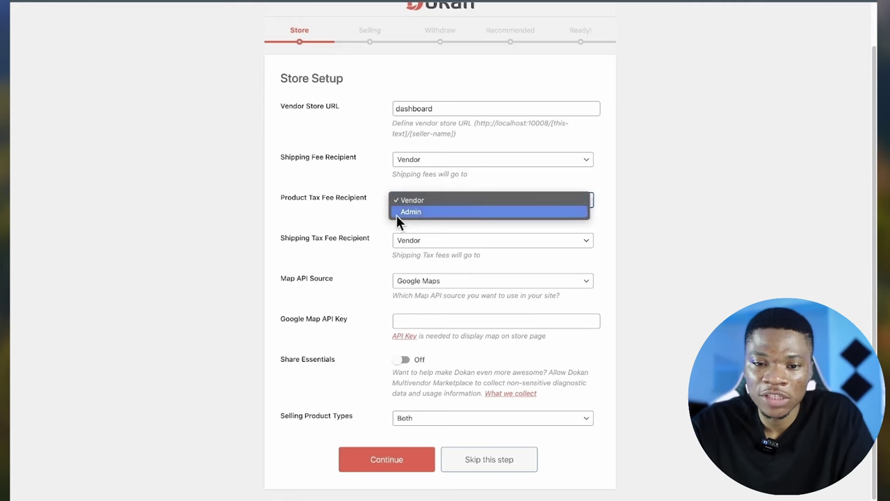
{"action": "left_click", "coordinate": [375, 209]}
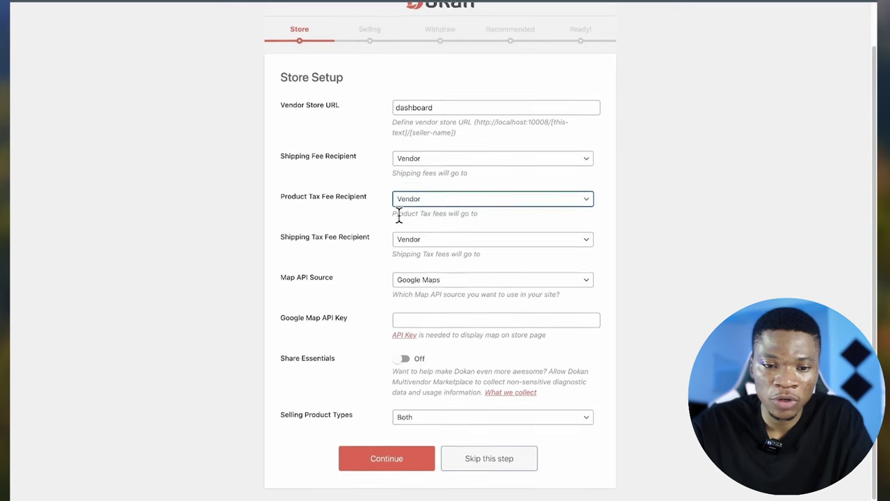
{"action": "left_click", "coordinate": [432, 234]}
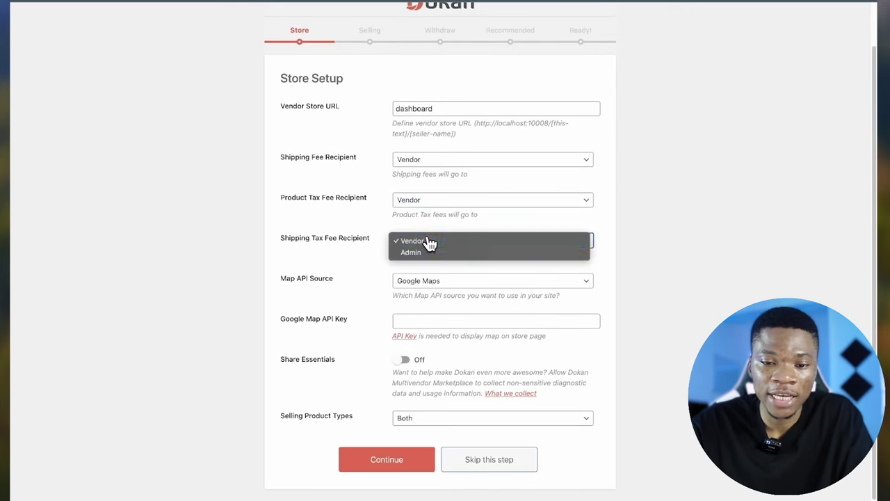
{"action": "left_click", "coordinate": [350, 235]}
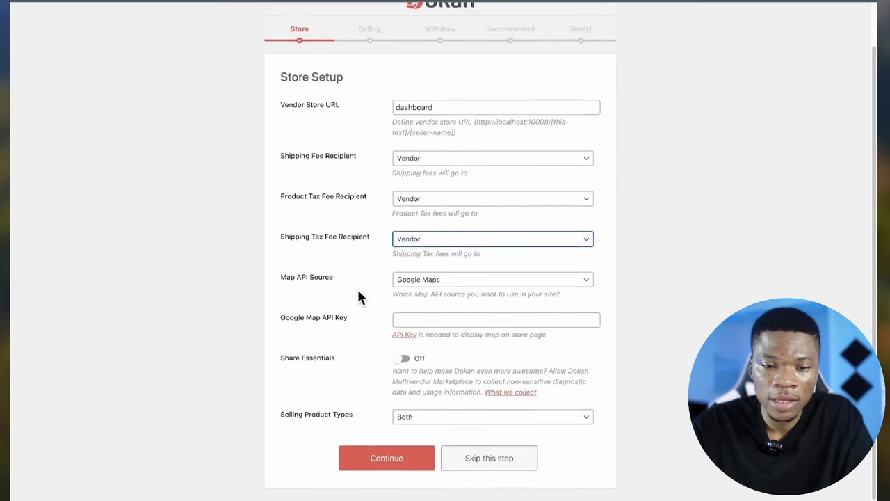
{"action": "left_click", "coordinate": [419, 286]}
{"action": "left_click", "coordinate": [419, 284]}
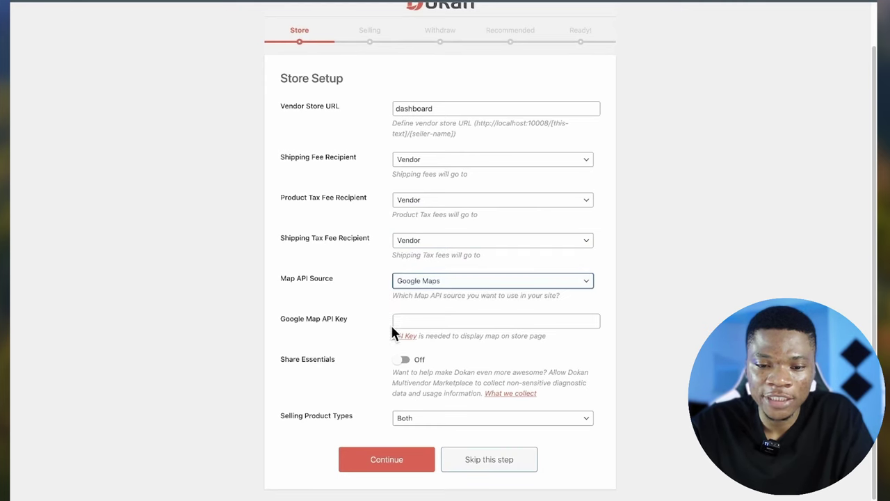
{"action": "left_click", "coordinate": [404, 338]}
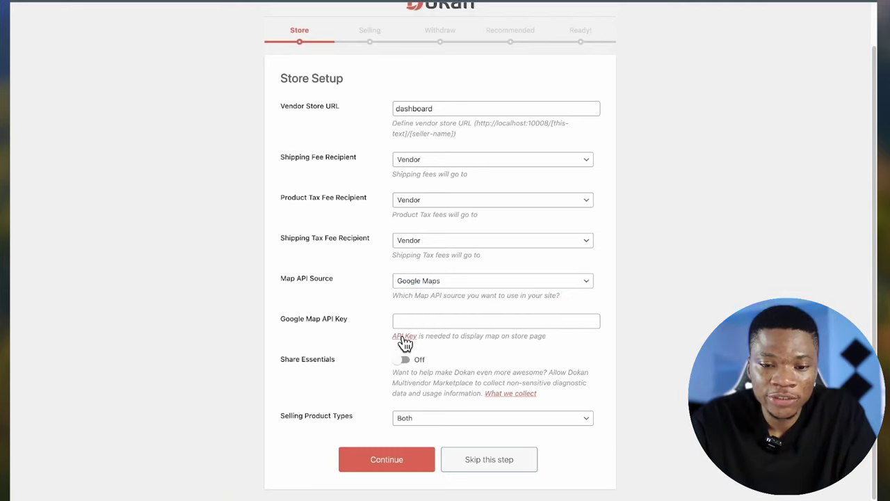
- Open the API Key help in a new tab and go to the Google Cloud credentials page
{"action": "right_click", "coordinate": [406, 341]}
{"action": "left_click", "coordinate": [439, 291]}
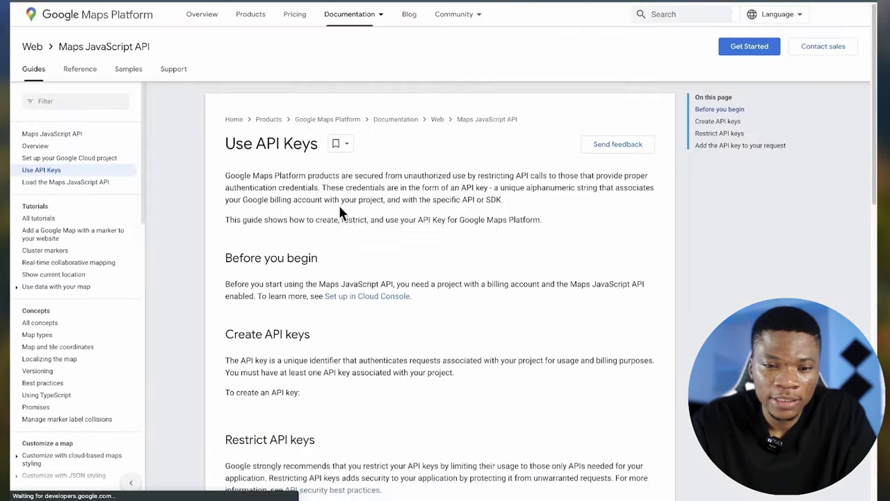
{"action": "scroll", "coordinate": [352, 228], "scroll_direction": "down", "scroll_amount": 3}
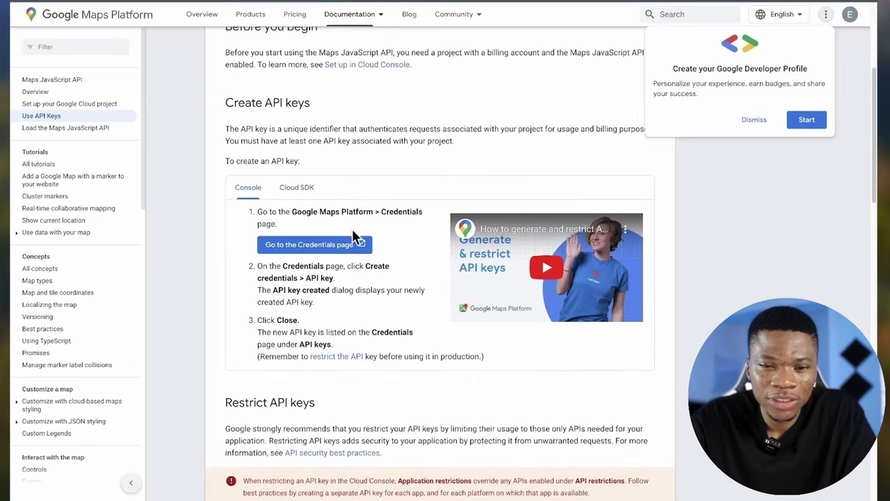
{"action": "left_click", "coordinate": [751, 120]}
{"action": "scroll", "coordinate": [352, 201], "scroll_direction": "down", "scroll_amount": 1}
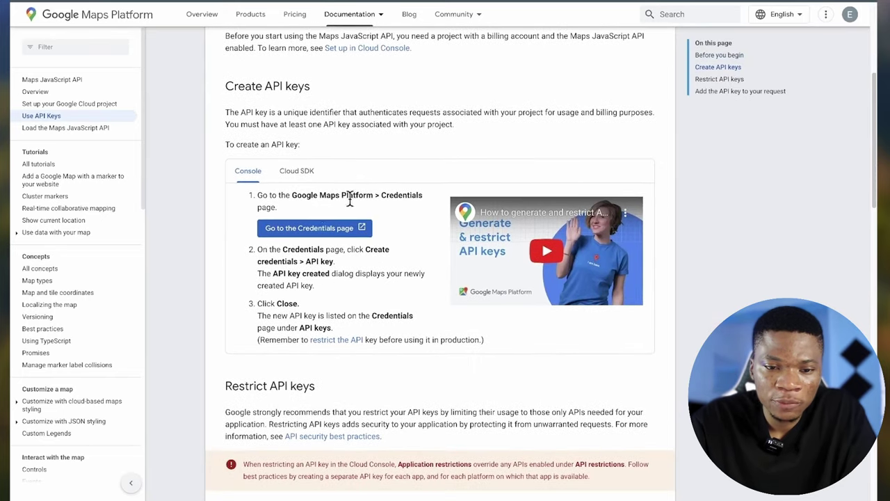
{"action": "left_click", "coordinate": [350, 224]}
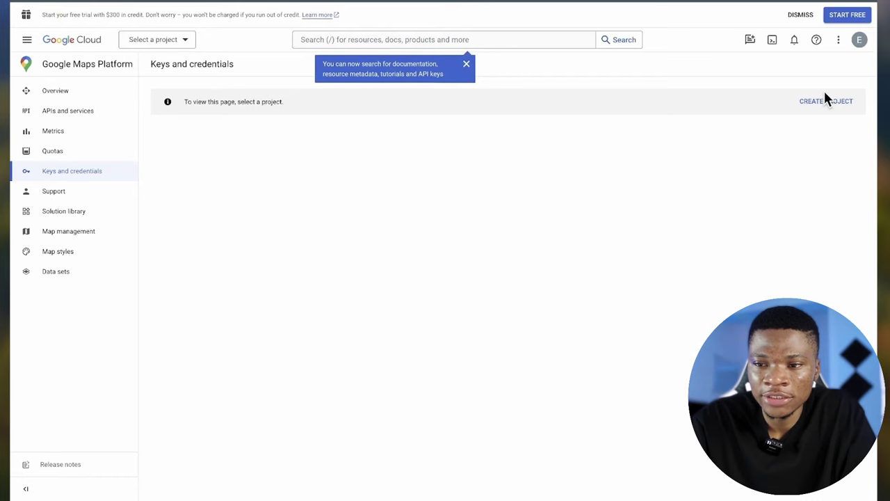
- Create a new Cloud project named 'Marketplace'
{"action": "left_click", "coordinate": [827, 100]}
{"action": "type", "text": "M"}
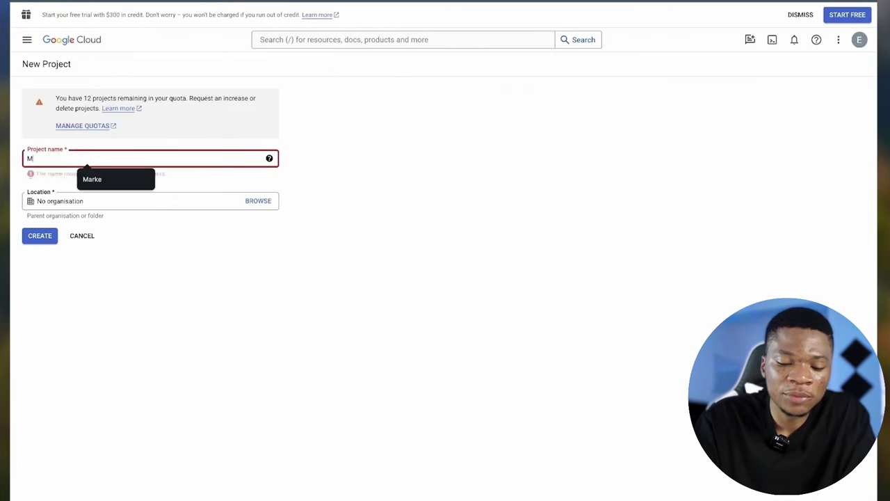
{"action": "type", "text": "arketplace"}
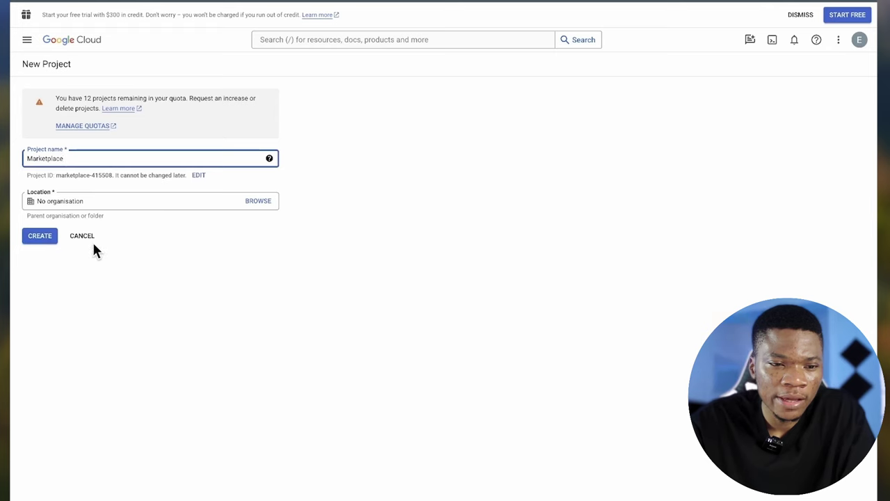
{"action": "left_click", "coordinate": [43, 237]}
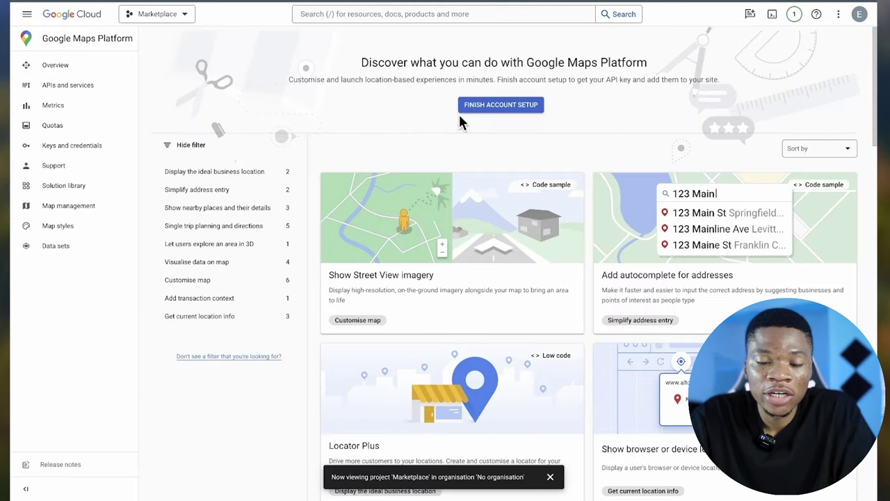
- Accept the Maps Platform terms, start the free trial, and copy the generated API key
{"action": "left_click", "coordinate": [501, 109]}
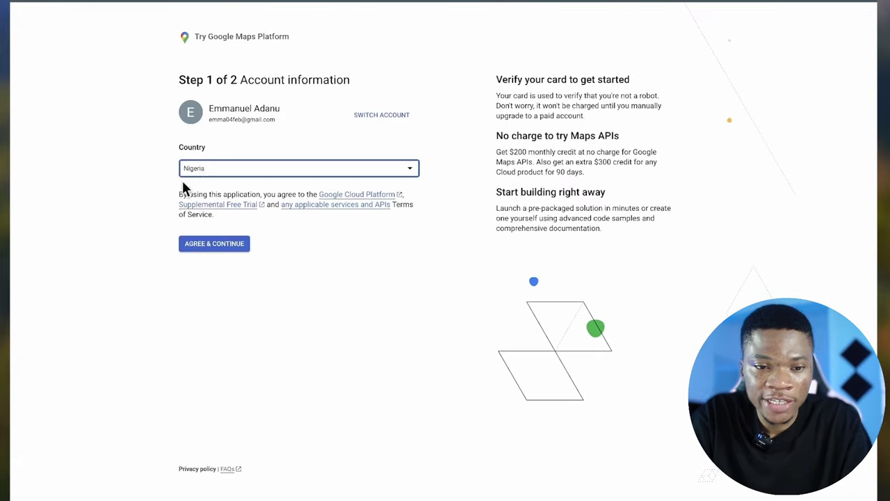
{"action": "left_click", "coordinate": [212, 245]}
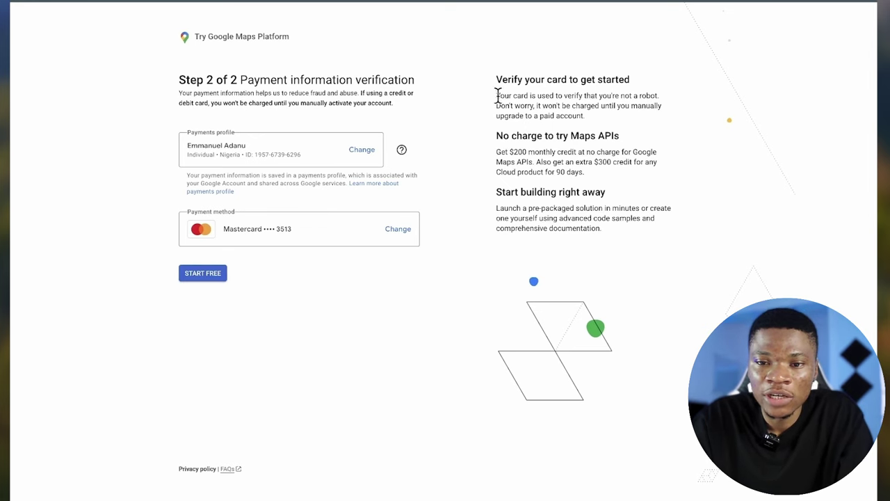
{"action": "left_click_drag", "start_coordinate": [497, 95], "coordinate": [655, 95]}
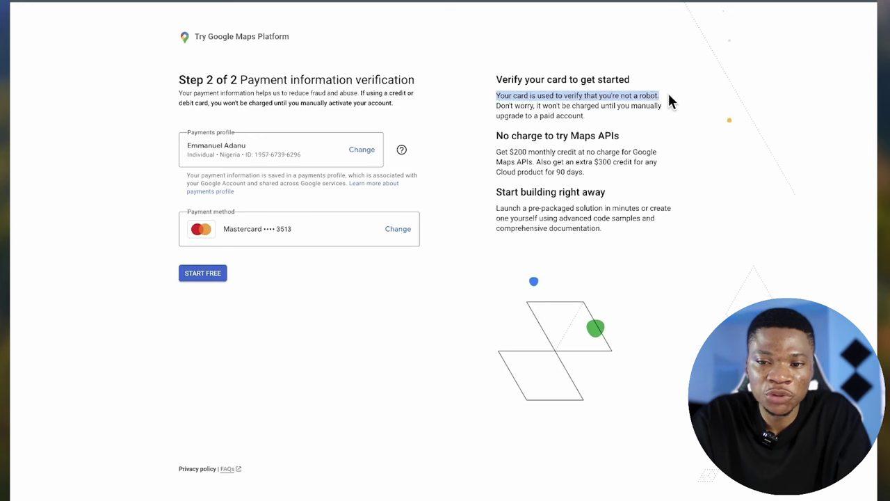
{"action": "left_click", "coordinate": [671, 101]}
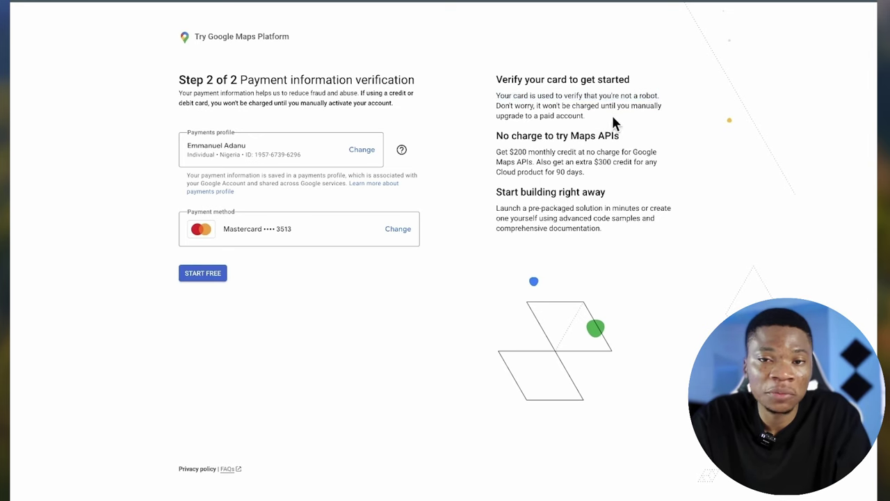
{"action": "left_click", "coordinate": [206, 271]}
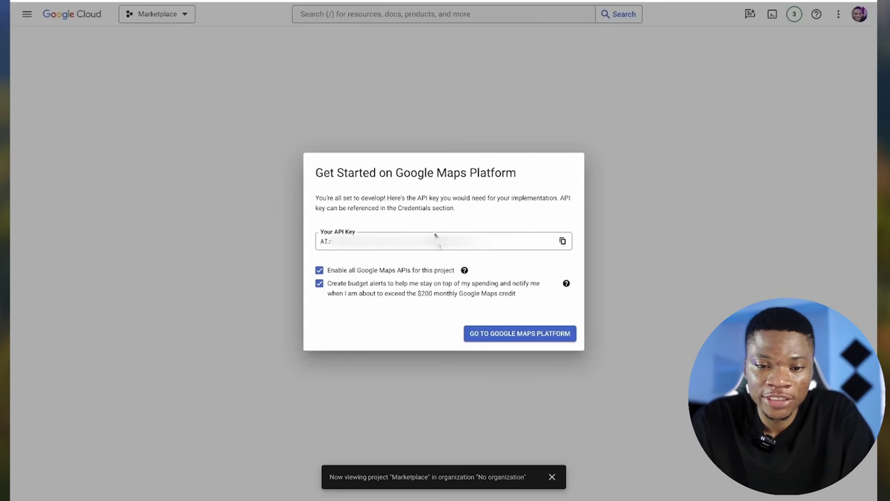
{"action": "left_click", "coordinate": [562, 242]}
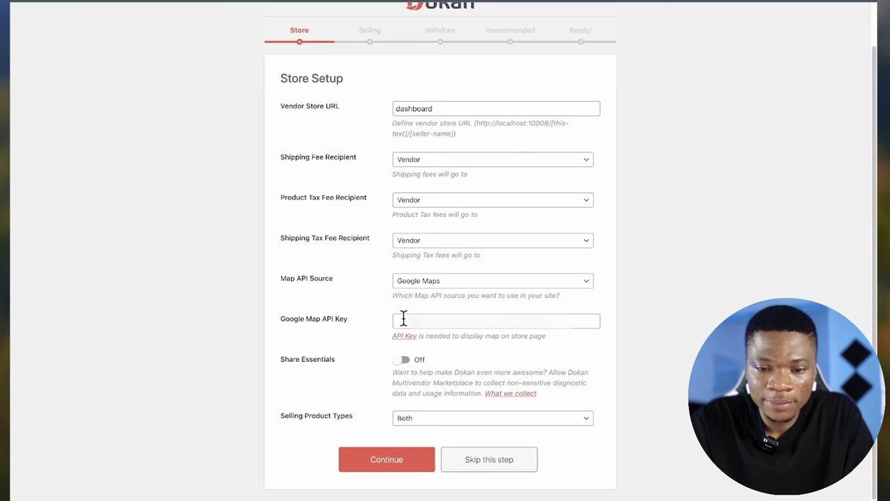
- Paste the copied key into the Google Map API Key field
{"action": "left_click", "coordinate": [403, 320]}
{"action": "key", "text": "ctrl+v"}
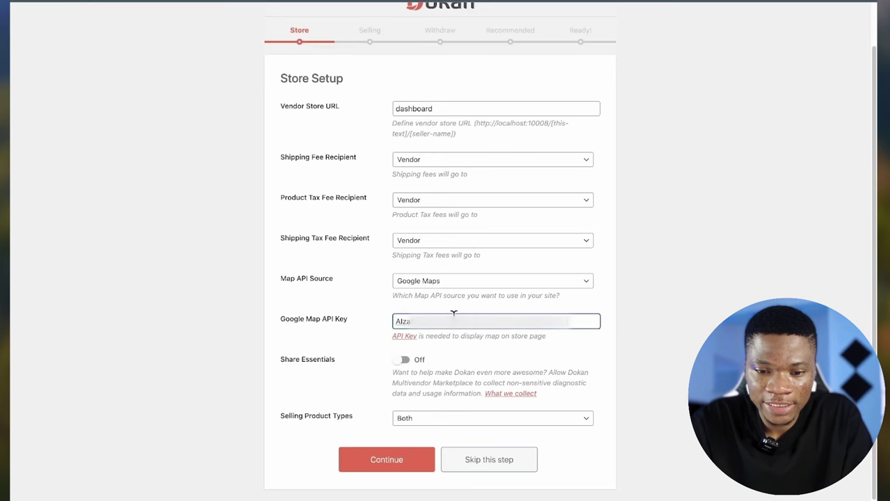
{"action": "left_click", "coordinate": [564, 365]}
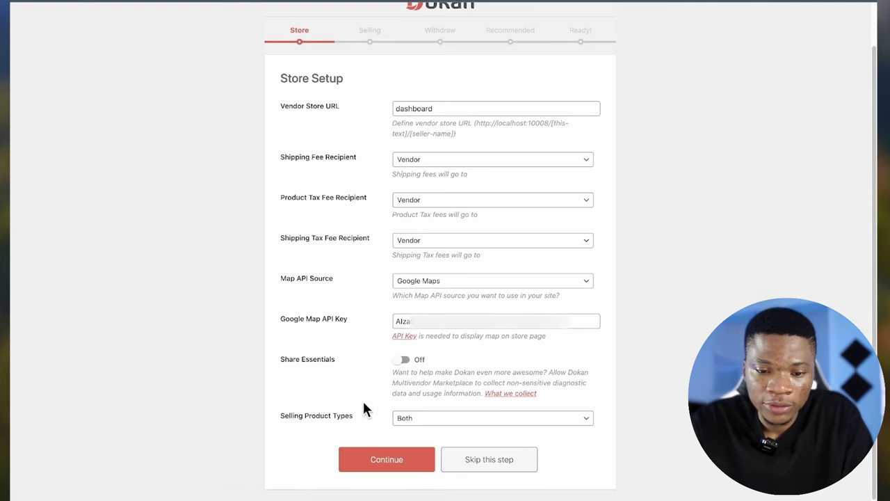
- Keep Selling Product Types on Both and continue past Store Setup
{"action": "left_click", "coordinate": [417, 423]}
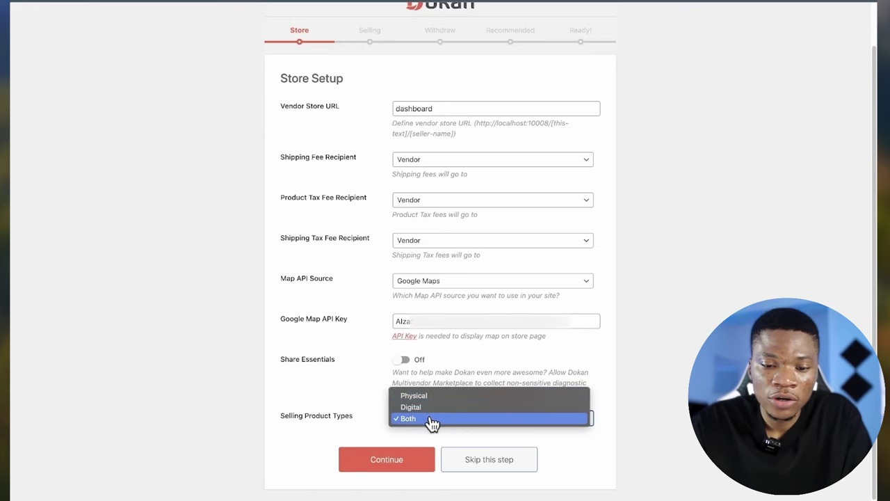
{"action": "left_click", "coordinate": [430, 420]}
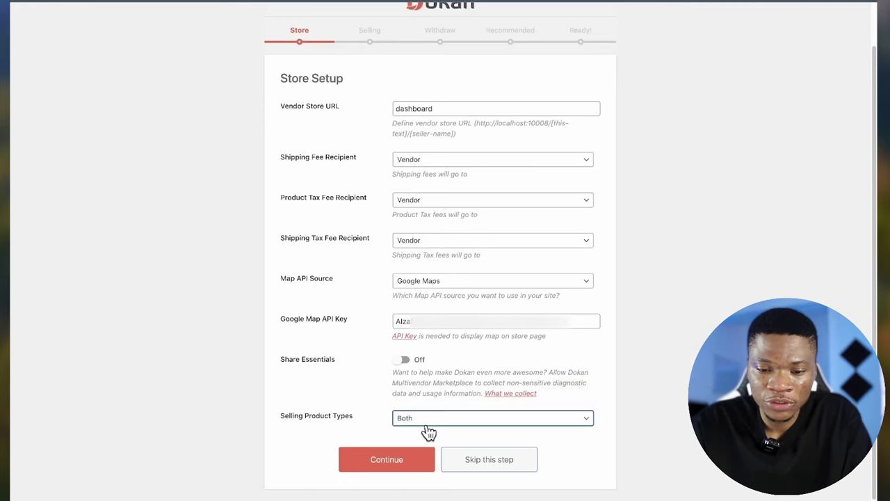
{"action": "left_click", "coordinate": [385, 471]}
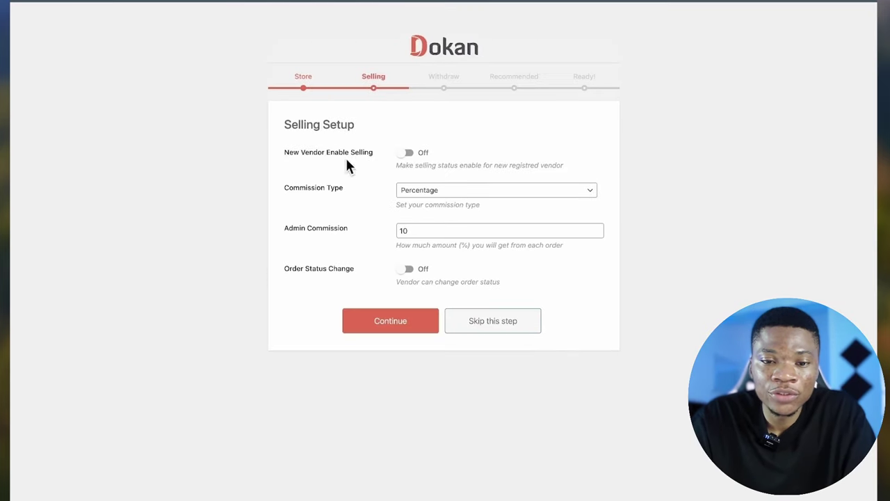
- Turn on New Vendor Enable Selling
{"action": "left_click", "coordinate": [411, 156]}
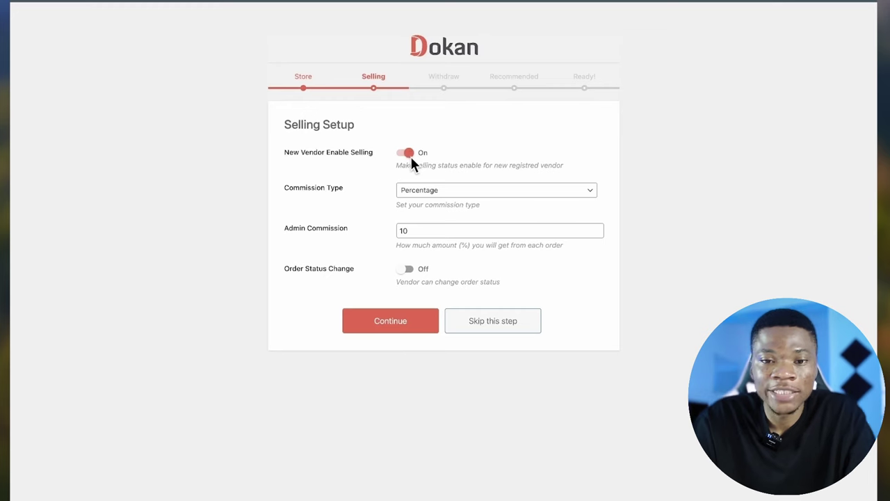
{"action": "left_click", "coordinate": [407, 155]}
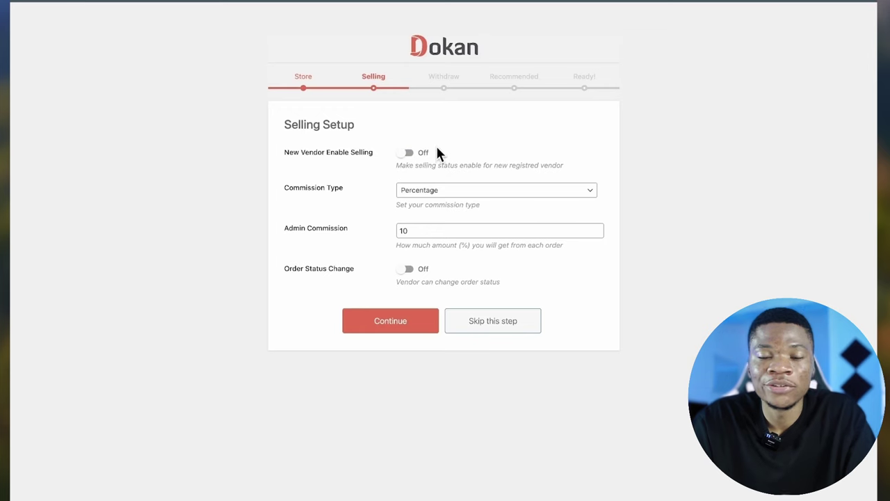
{"action": "left_click", "coordinate": [407, 153]}
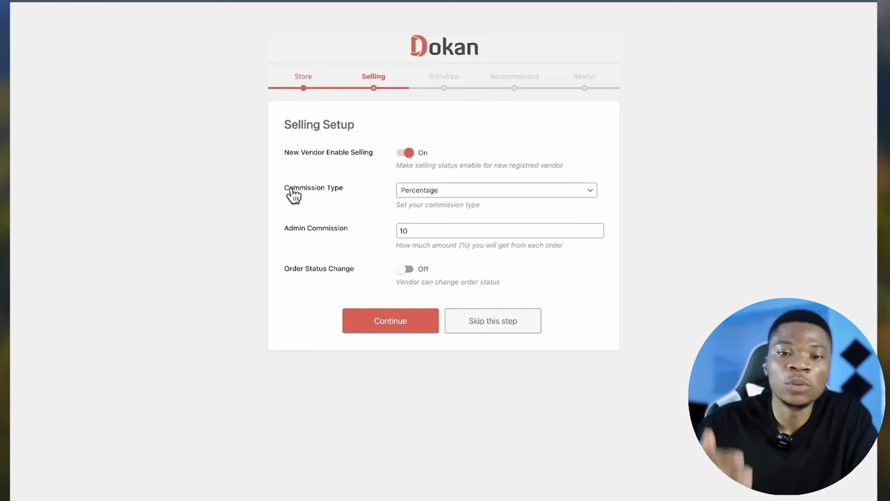
- Set the Commission Type to Combine
{"action": "left_click", "coordinate": [417, 195]}
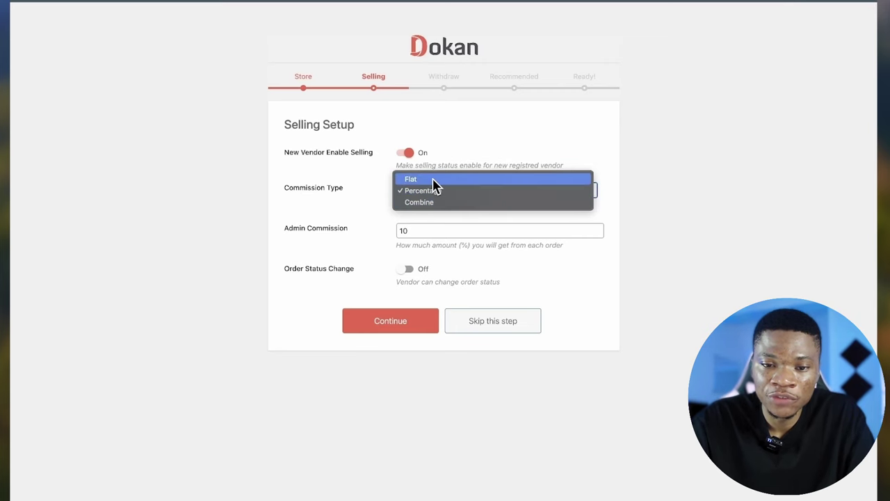
{"action": "left_click", "coordinate": [432, 179]}
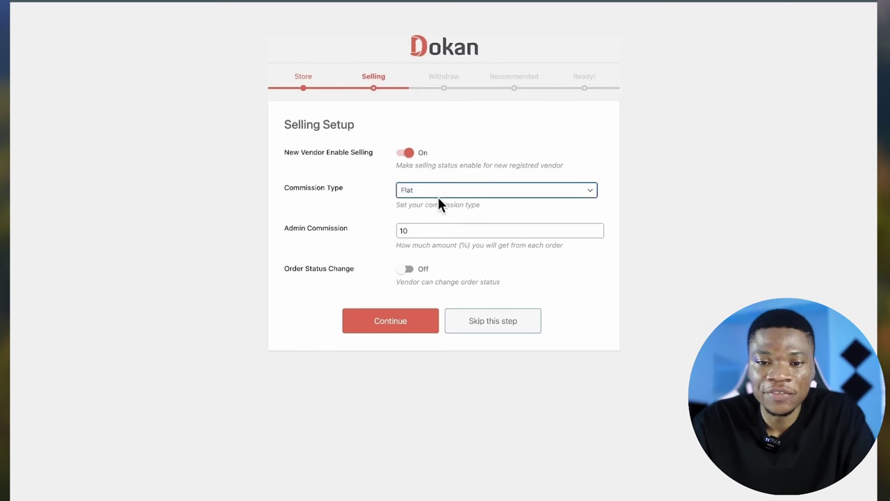
{"action": "left_click", "coordinate": [440, 193]}
{"action": "left_click", "coordinate": [443, 193]}
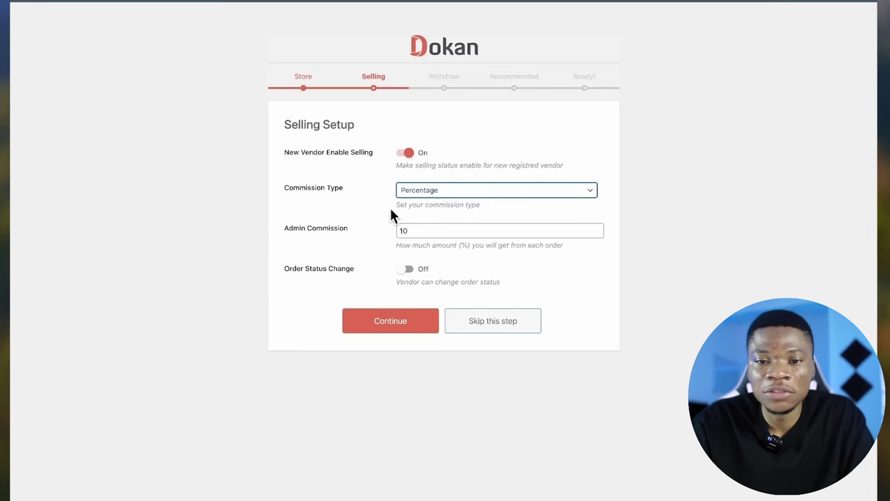
{"action": "left_click", "coordinate": [426, 195]}
{"action": "left_click", "coordinate": [430, 191]}
{"action": "left_click", "coordinate": [427, 193]}
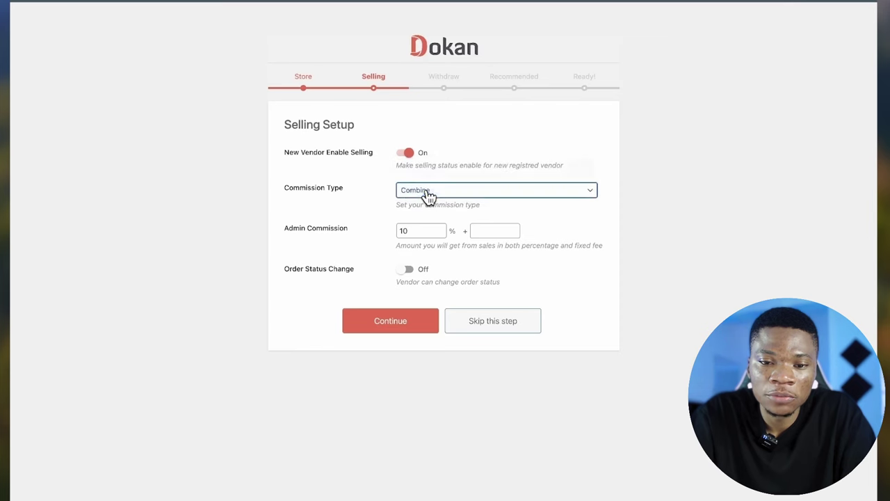
- Enter a 3% + 0.5 commission, let vendors change order status, and continue
{"action": "left_click", "coordinate": [421, 231]}
{"action": "double_click", "coordinate": [420, 232]}
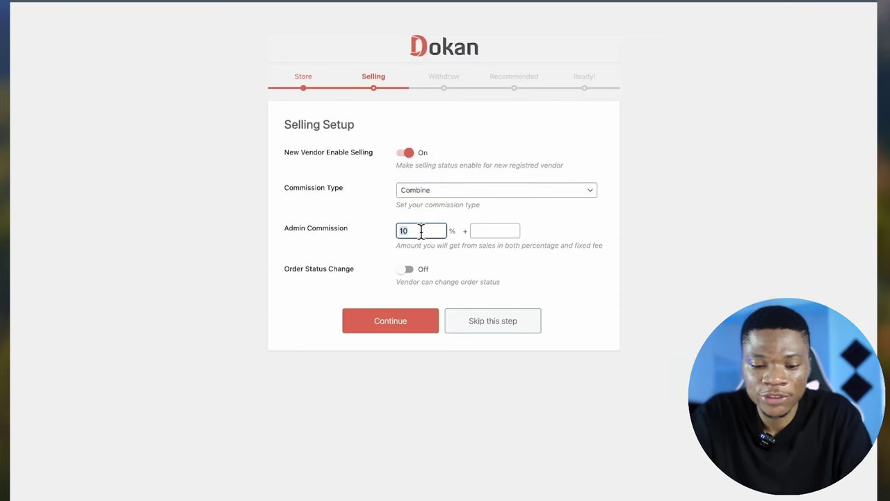
{"action": "type", "text": "5"}
{"action": "type", "text": "3"}
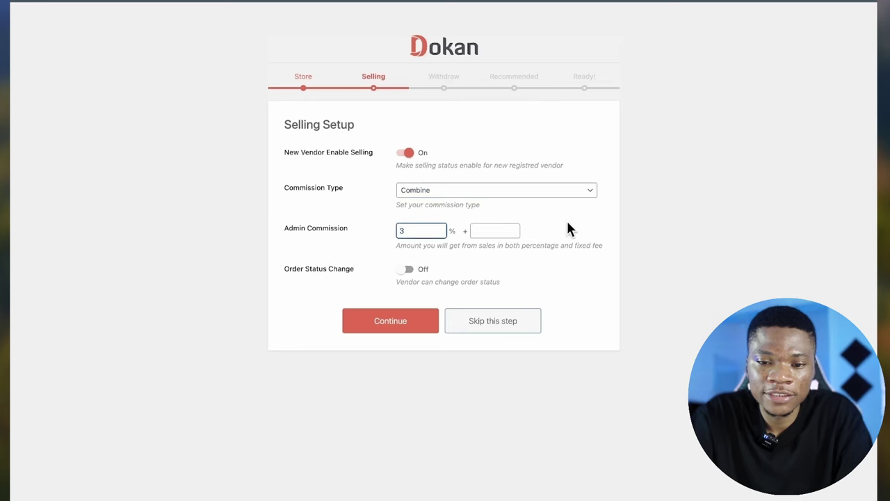
{"action": "left_click", "coordinate": [566, 219]}
{"action": "left_click", "coordinate": [490, 231]}
{"action": "type", "text": "0.5"}
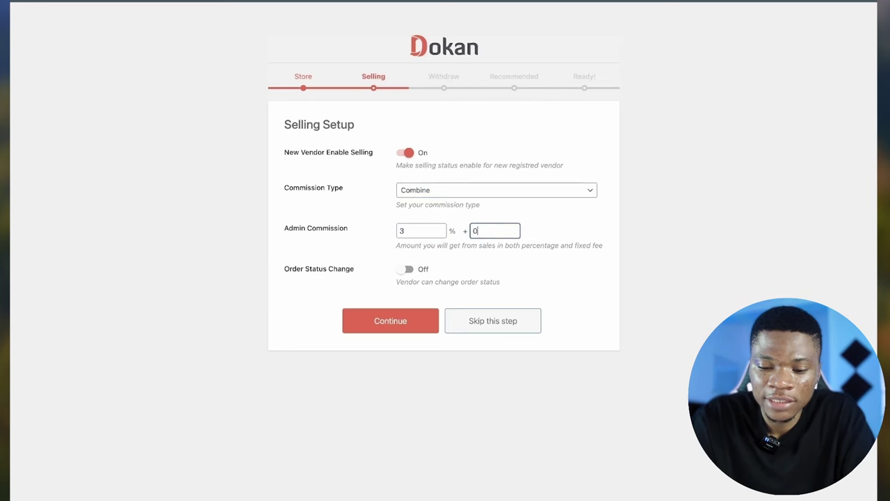
{"action": "left_click", "coordinate": [567, 222]}
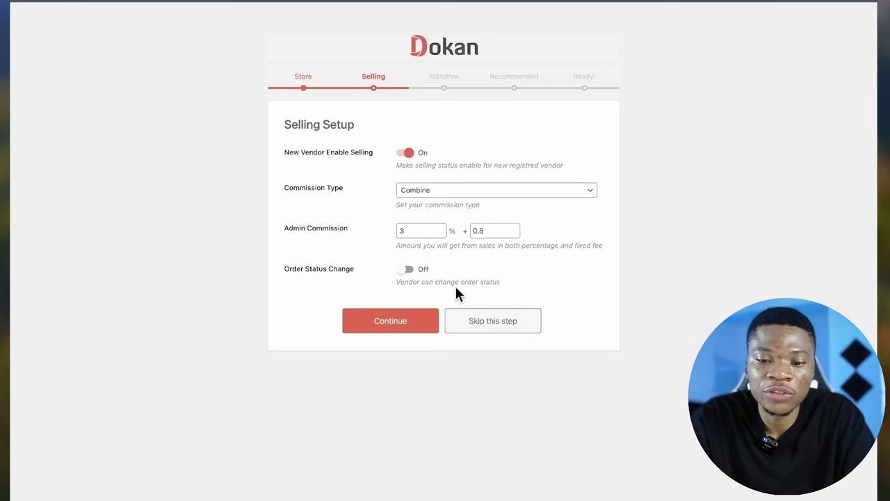
{"action": "left_click", "coordinate": [407, 271]}
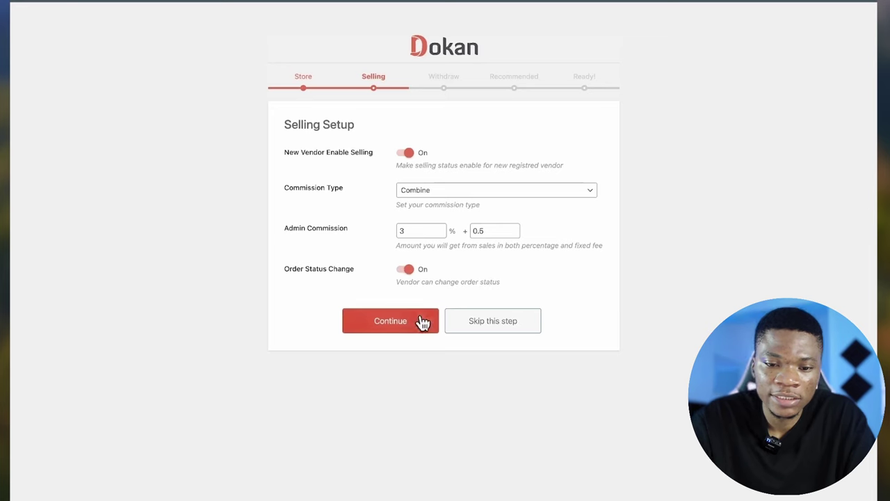
{"action": "left_click", "coordinate": [410, 329]}
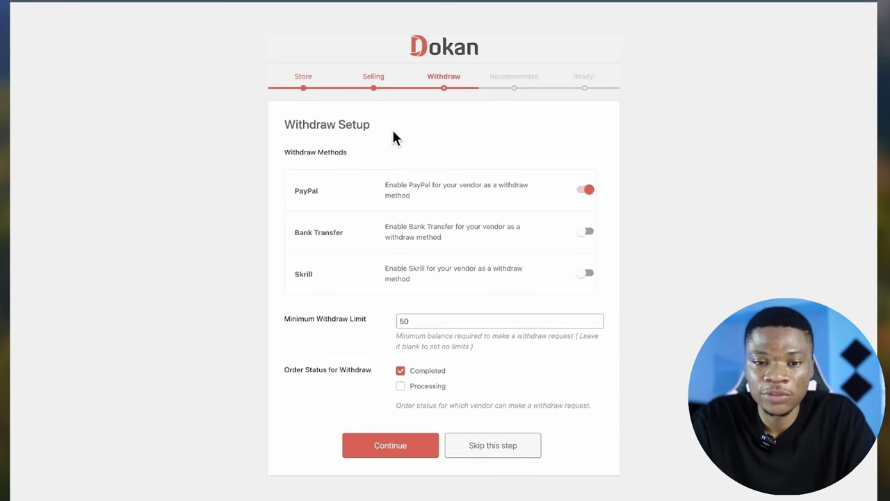
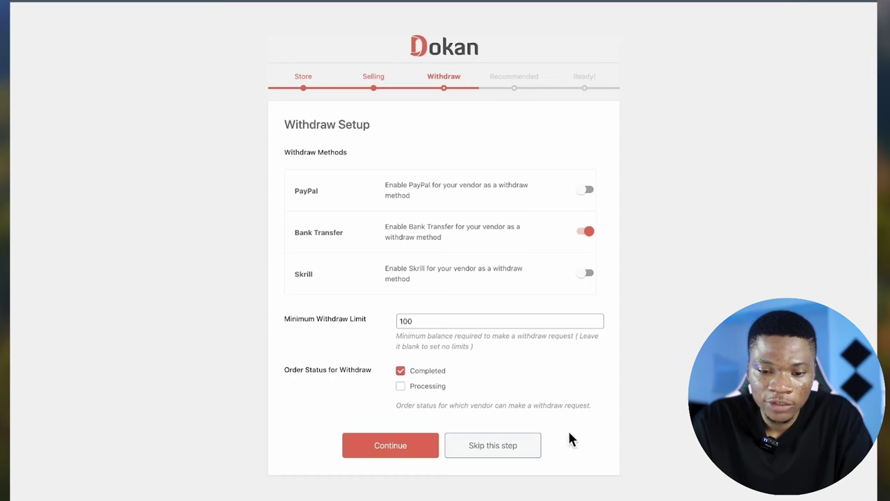
- Finish the Withdraw and Recommended wizard steps, keeping the three plugins, and visit the Dokan dashboard
{"action": "left_click", "coordinate": [379, 450]}
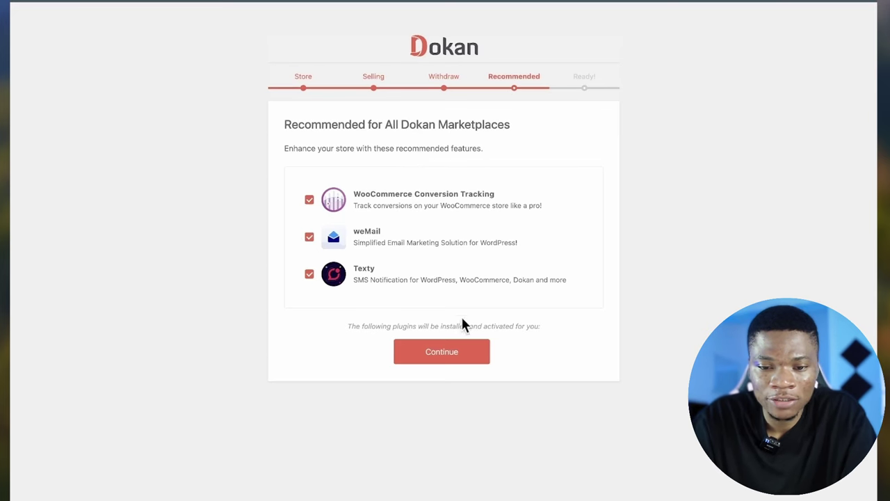
{"action": "left_click", "coordinate": [460, 360]}
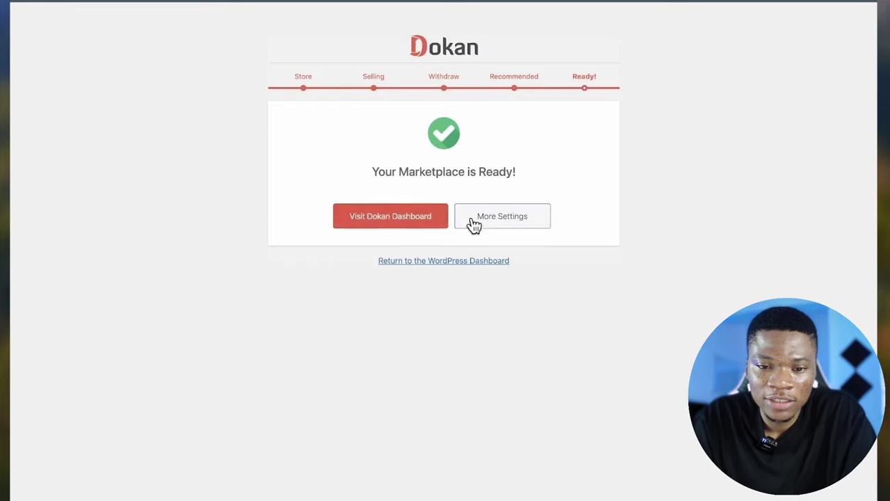
{"action": "left_click", "coordinate": [408, 223]}
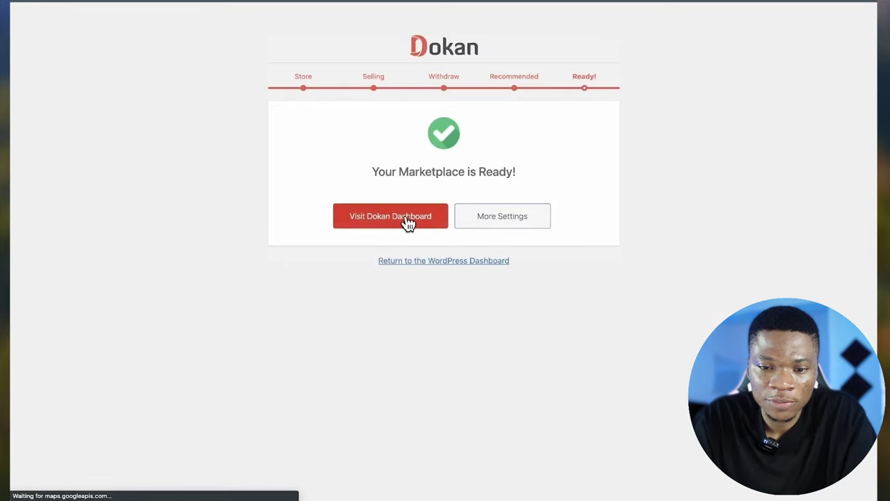
- Scroll the At a Glance and Overview panels showing $0.00 sales, 0 vendors and 0 products
{"action": "scroll", "coordinate": [483, 366], "scroll_direction": "down", "scroll_amount": 3}
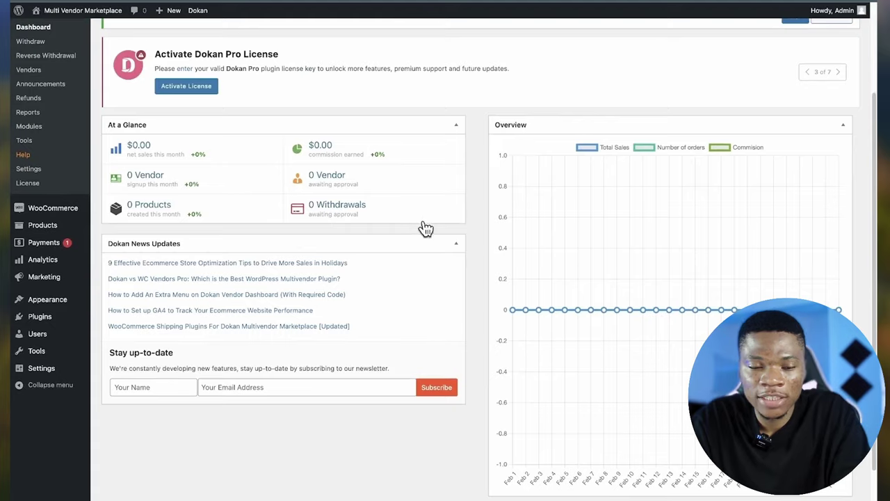
{"action": "scroll", "coordinate": [431, 232], "scroll_direction": "up", "scroll_amount": 1}
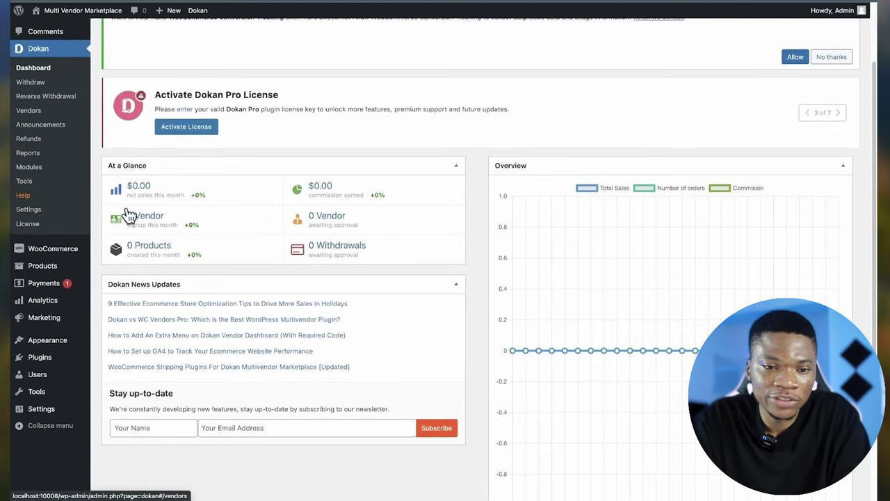
{"action": "scroll", "coordinate": [328, 226], "scroll_direction": "up", "scroll_amount": 1}
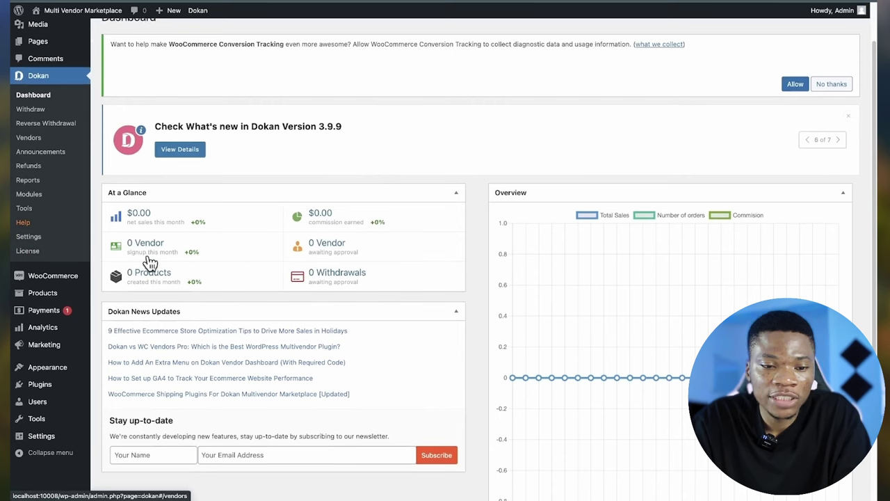
{"action": "scroll", "coordinate": [327, 261], "scroll_direction": "up", "scroll_amount": 1}
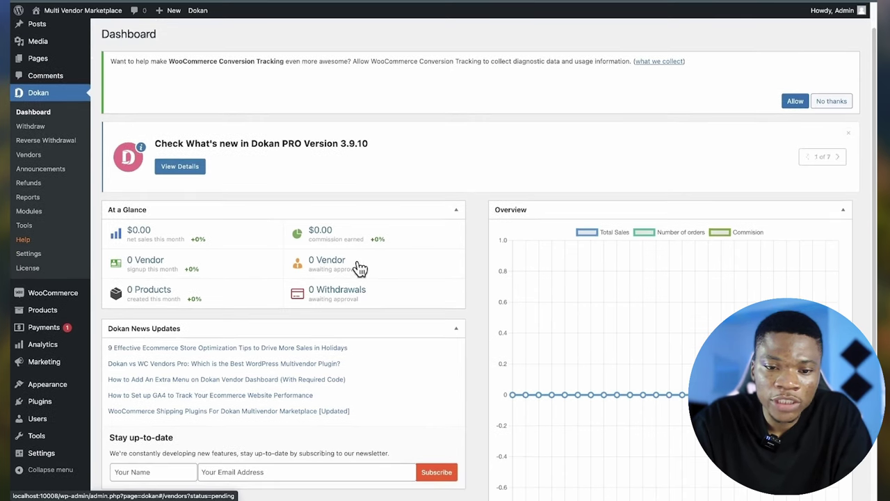
{"action": "scroll", "coordinate": [153, 304], "scroll_direction": "down", "scroll_amount": 1}
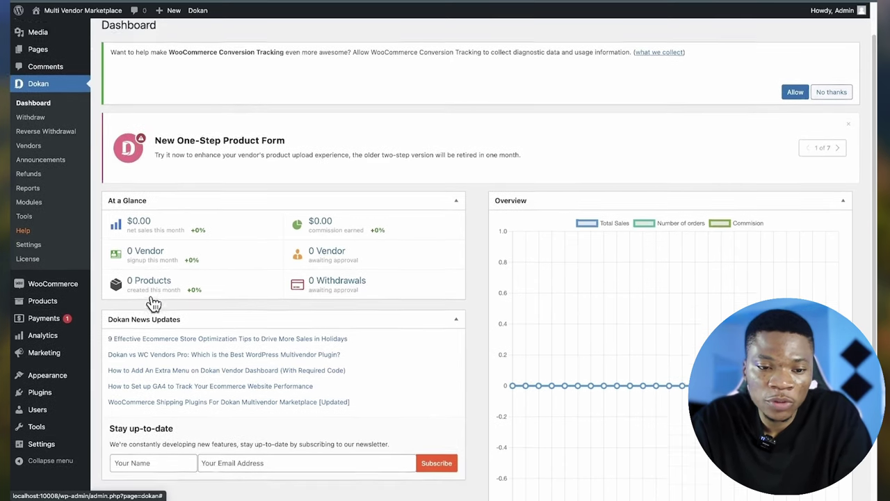
{"action": "scroll", "coordinate": [153, 300], "scroll_direction": "down", "scroll_amount": 1}
{"action": "scroll", "coordinate": [320, 300], "scroll_direction": "up", "scroll_amount": 1}
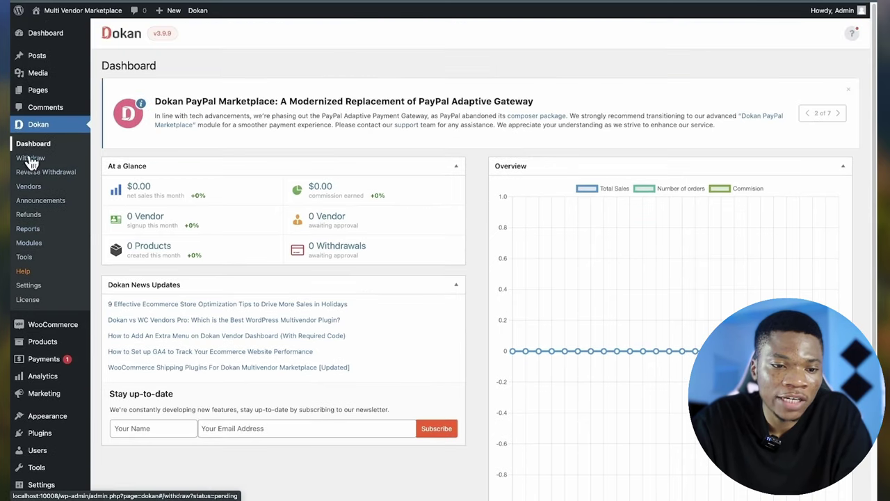
- Browse the Withdraw, Reverse Withdrawal, Vendors, Announcements, Refunds and Reports pages, ending on Modules
{"action": "left_click", "coordinate": [39, 161]}
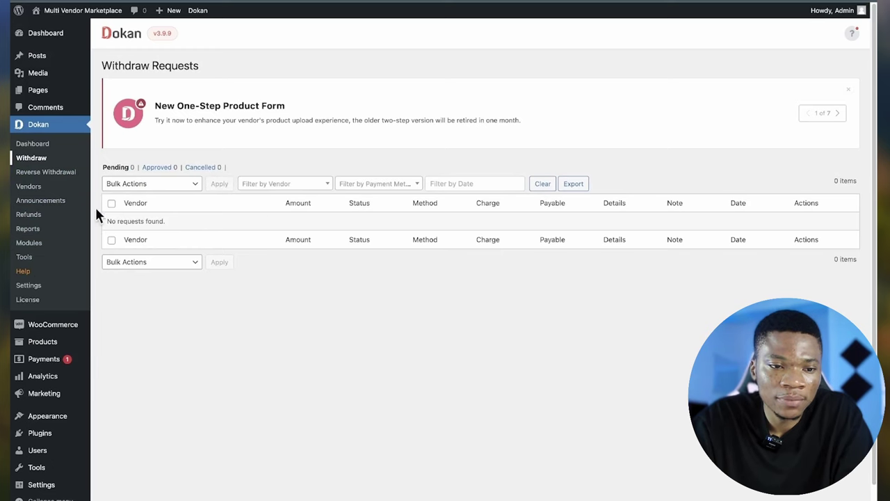
{"action": "left_click", "coordinate": [67, 173]}
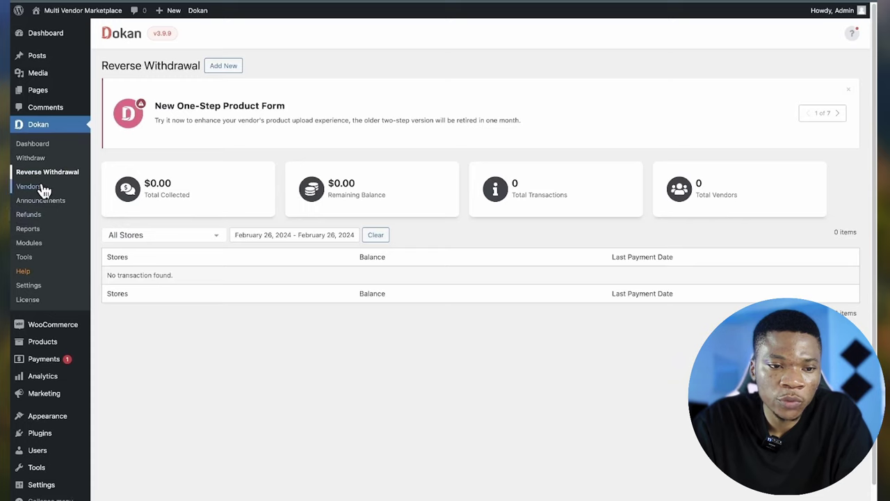
{"action": "left_click", "coordinate": [42, 186]}
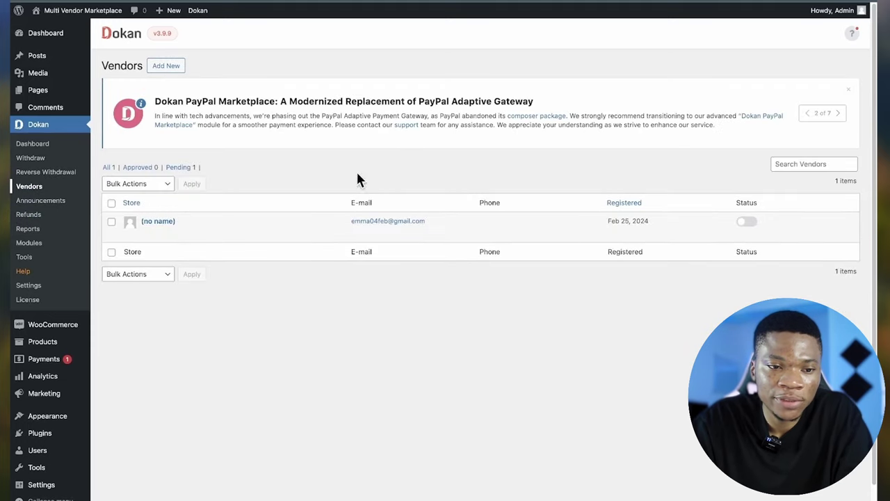
{"action": "left_click", "coordinate": [25, 201]}
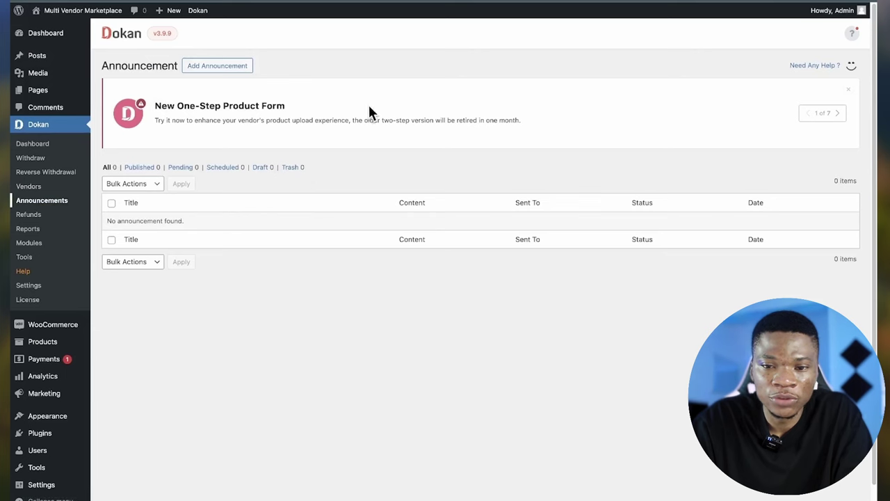
{"action": "left_click", "coordinate": [31, 215]}
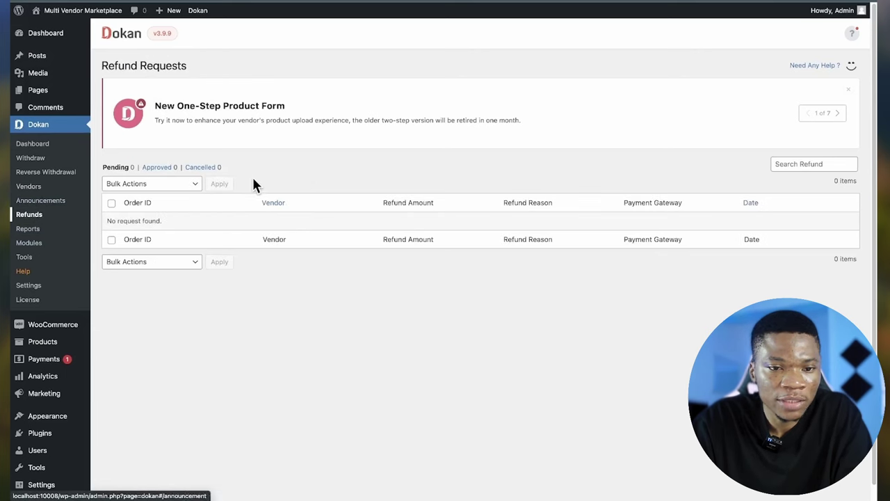
{"action": "left_click", "coordinate": [32, 229]}
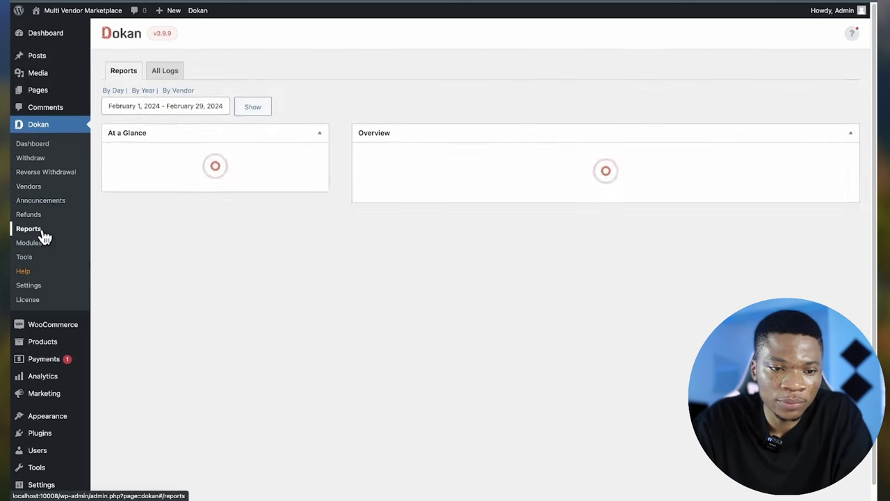
{"action": "left_click", "coordinate": [38, 243]}
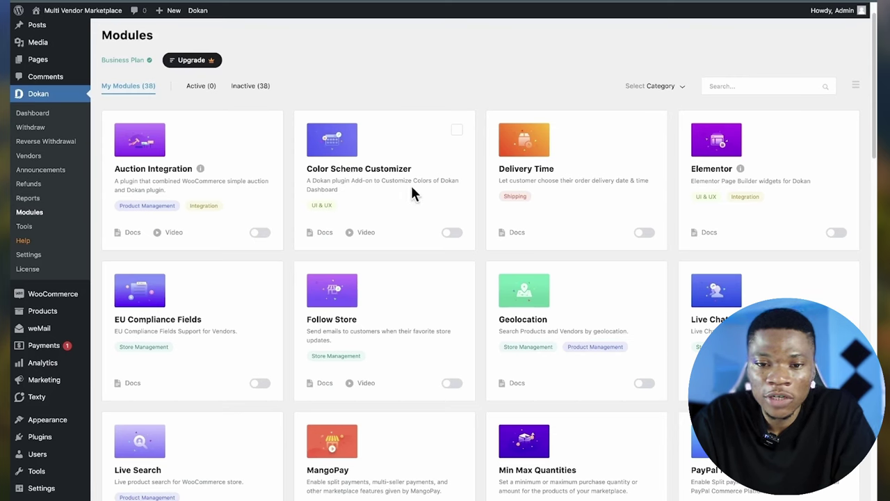
- Tick Color Scheme Customizer, Delivery Time, Elementor, EU Compliance Fields, Follow Store and Geolocation modules
{"action": "left_click", "coordinate": [456, 132]}
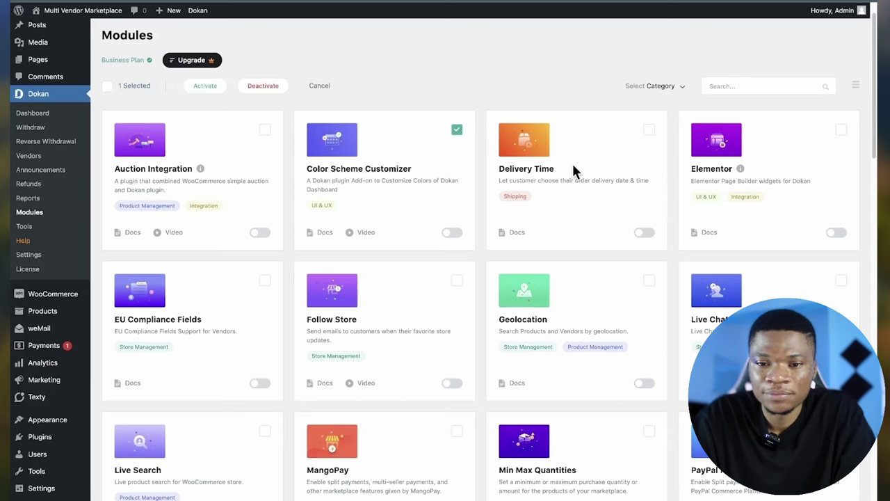
{"action": "left_click", "coordinate": [648, 135]}
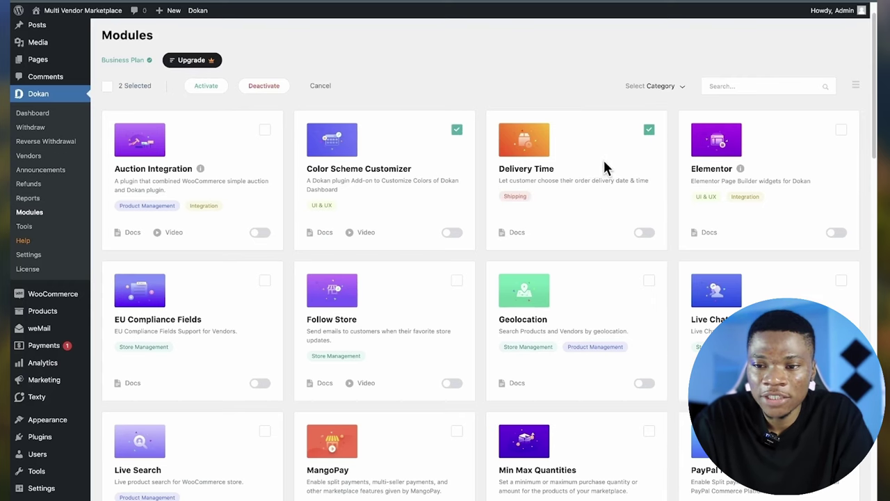
{"action": "left_click", "coordinate": [841, 132]}
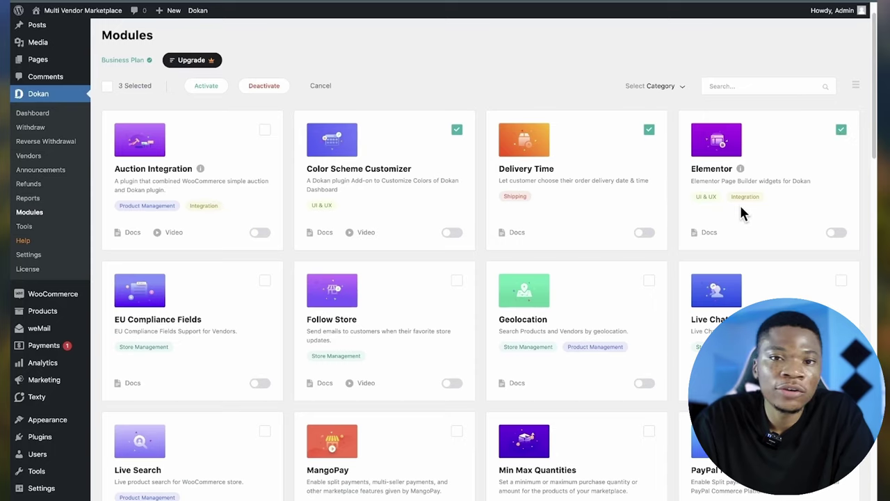
{"action": "scroll", "coordinate": [741, 209], "scroll_direction": "down", "scroll_amount": 1}
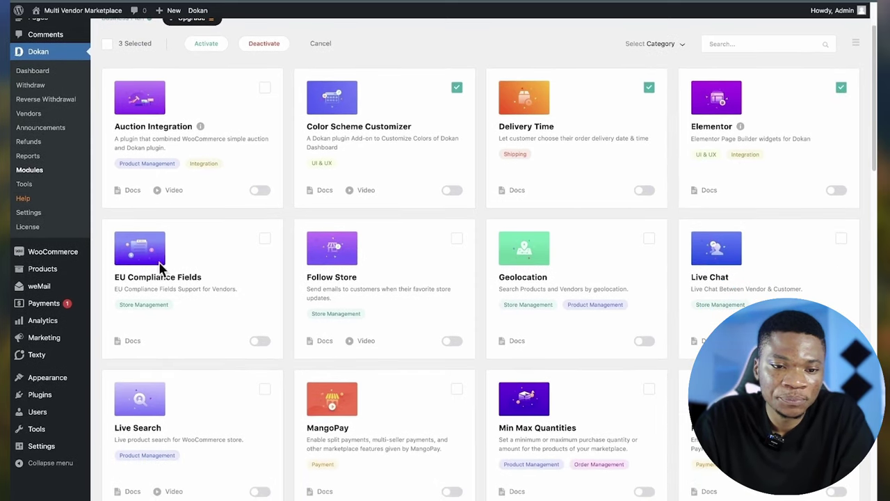
{"action": "left_click", "coordinate": [265, 239]}
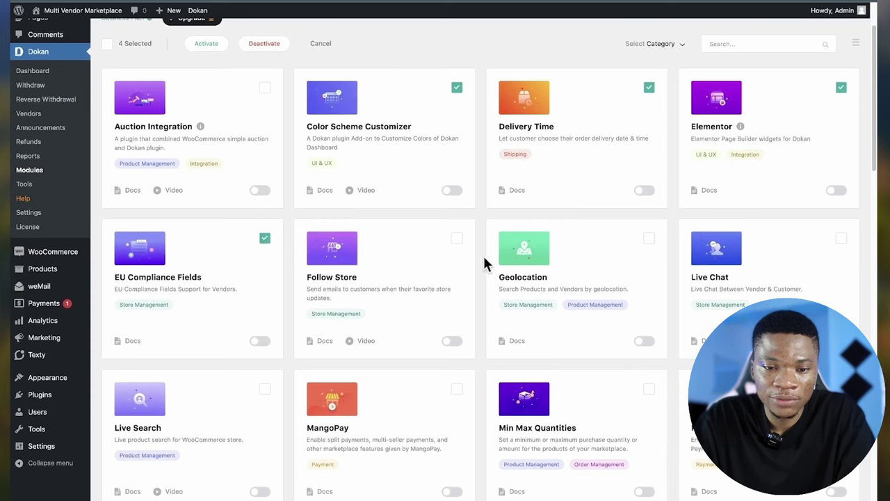
{"action": "left_click", "coordinate": [456, 239]}
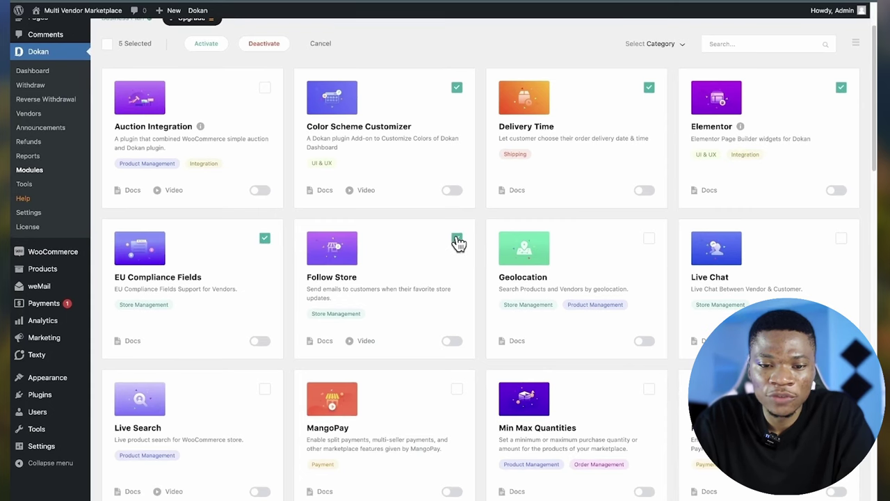
{"action": "left_click", "coordinate": [648, 239]}
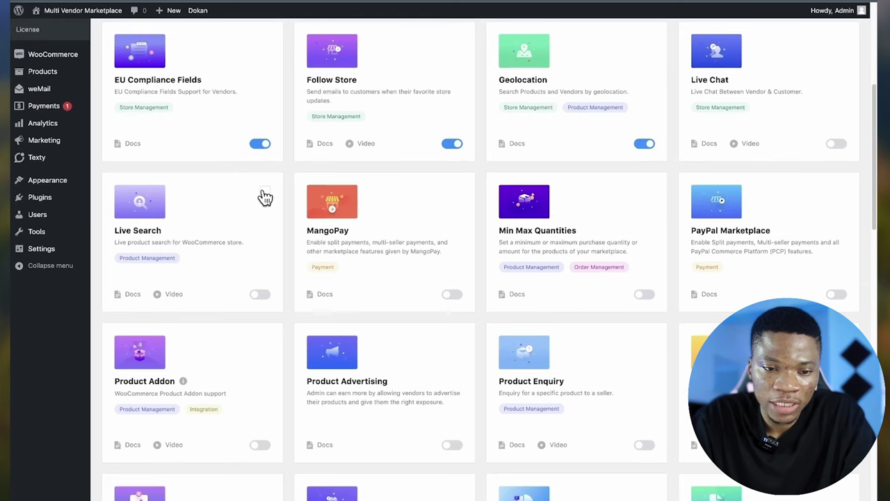
- Tick the Live Search, Product Addon and Product Advertising modules
{"action": "left_click", "coordinate": [265, 192]}
{"action": "scroll", "coordinate": [432, 243], "scroll_direction": "up", "scroll_amount": 1}
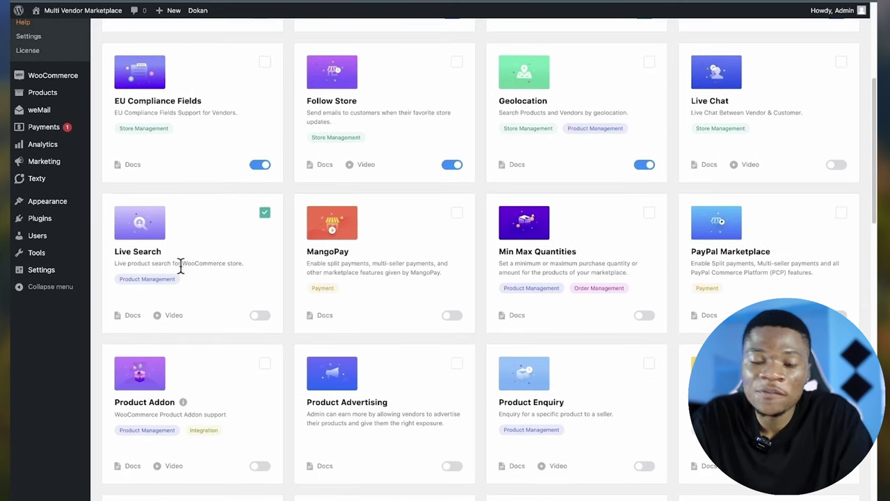
{"action": "scroll", "coordinate": [419, 285], "scroll_direction": "down", "scroll_amount": 1}
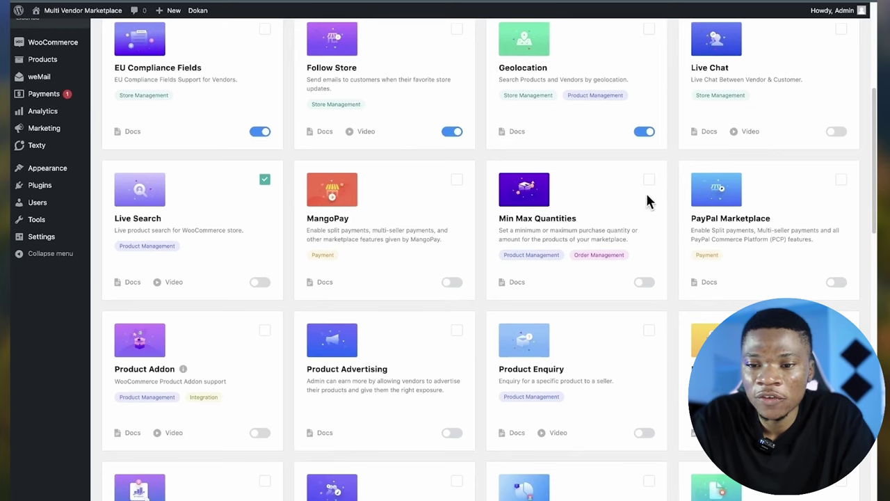
{"action": "scroll", "coordinate": [705, 264], "scroll_direction": "down", "scroll_amount": 1}
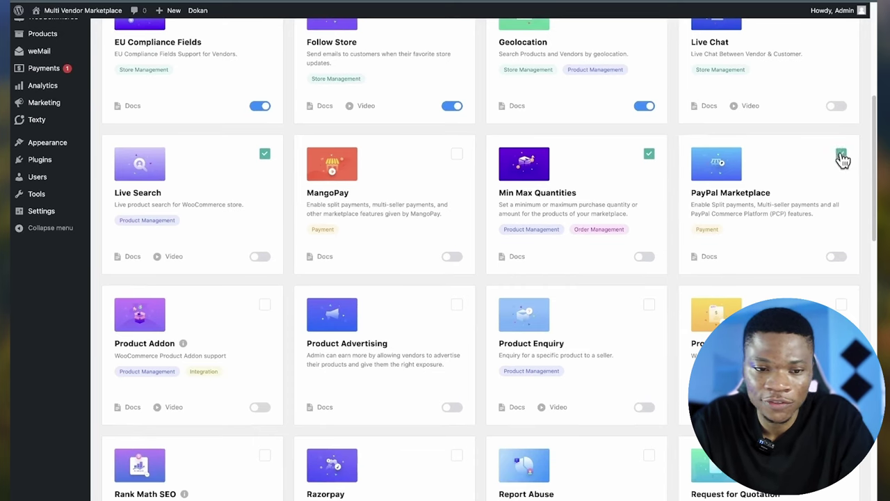
{"action": "scroll", "coordinate": [358, 334], "scroll_direction": "down", "scroll_amount": 1}
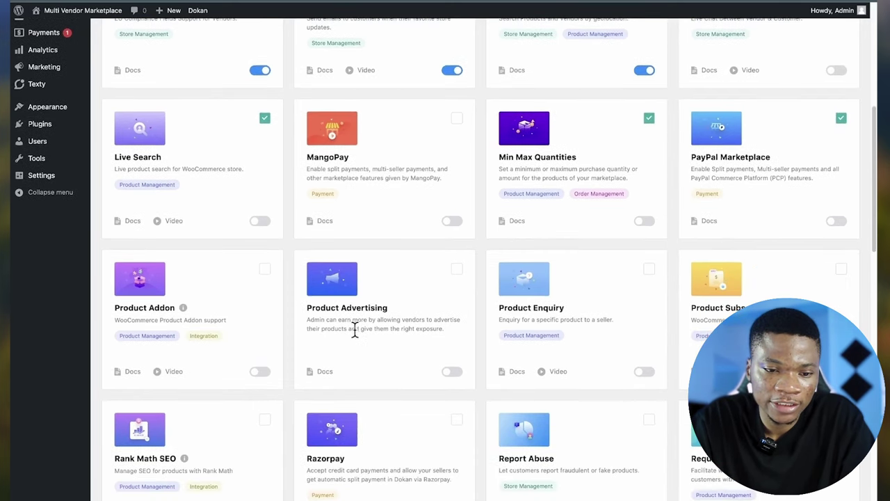
{"action": "left_click", "coordinate": [265, 270]}
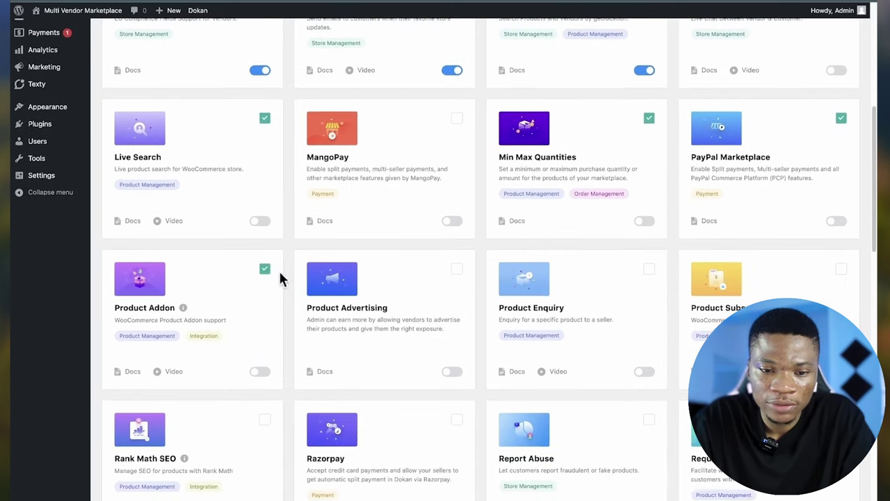
{"action": "left_click", "coordinate": [456, 271]}
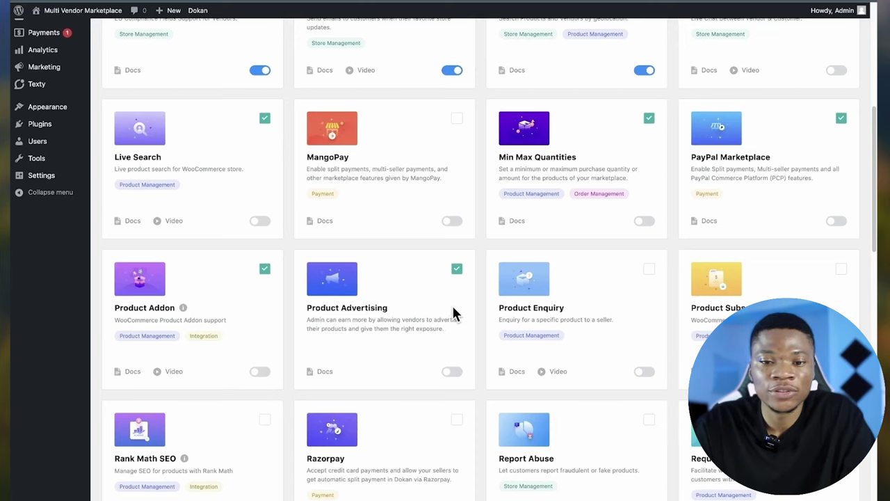
- Tick the Rank Math SEO, Report Abuse and Request for Quotation modules
{"action": "scroll", "coordinate": [587, 344], "scroll_direction": "down", "scroll_amount": 1}
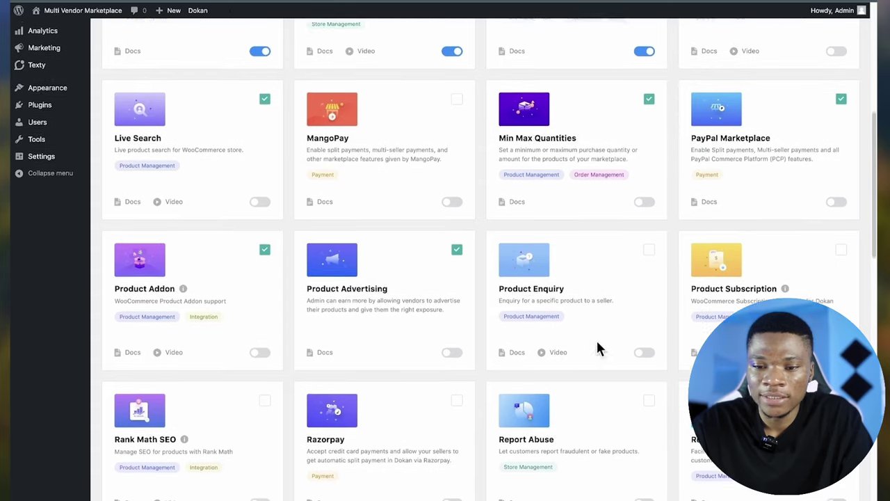
{"action": "scroll", "coordinate": [649, 256], "scroll_direction": "down", "scroll_amount": 5}
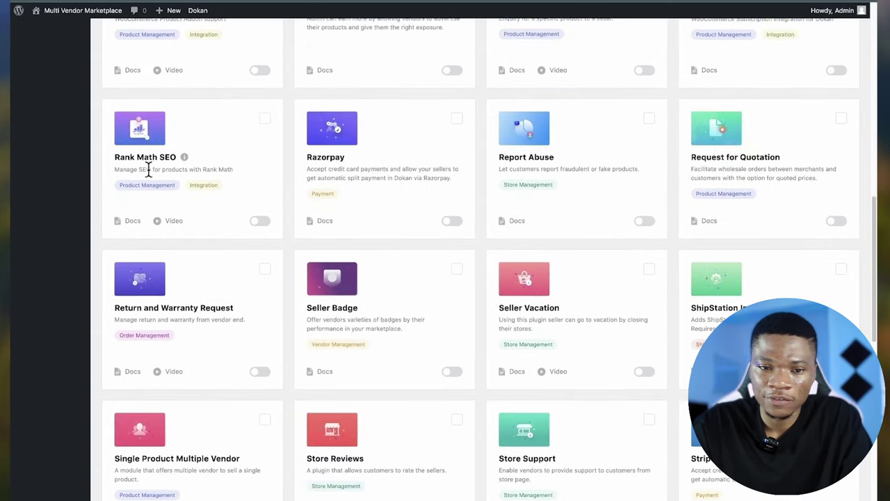
{"action": "scroll", "coordinate": [464, 248], "scroll_direction": "down", "scroll_amount": 1}
{"action": "scroll", "coordinate": [465, 247], "scroll_direction": "up", "scroll_amount": 3}
{"action": "left_click", "coordinate": [265, 240]}
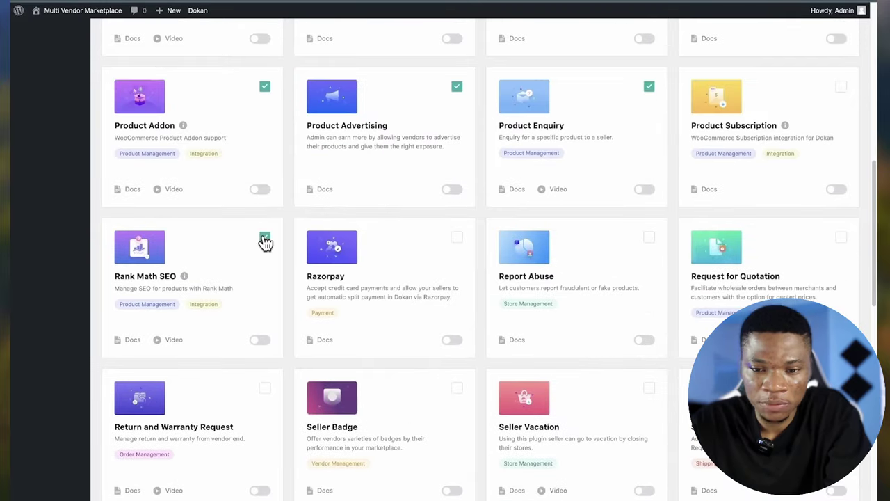
{"action": "left_click", "coordinate": [649, 238]}
{"action": "scroll", "coordinate": [647, 240], "scroll_direction": "down", "scroll_amount": 1}
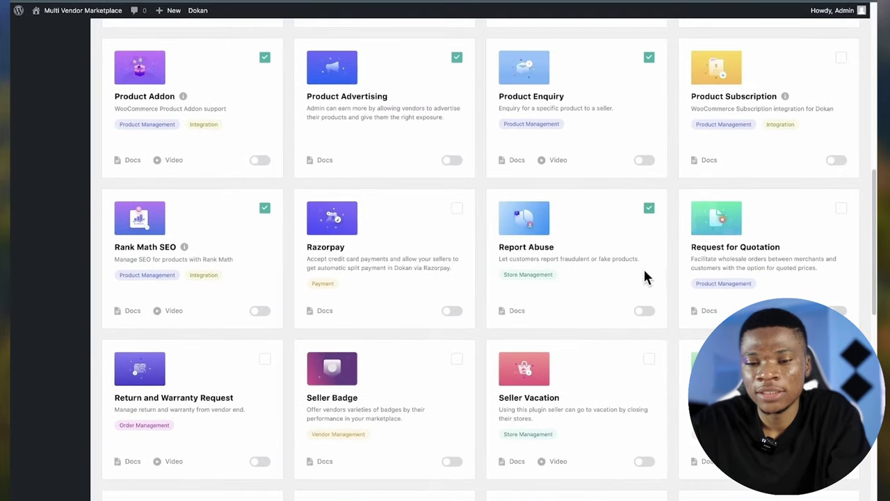
{"action": "scroll", "coordinate": [637, 262], "scroll_direction": "up", "scroll_amount": 1}
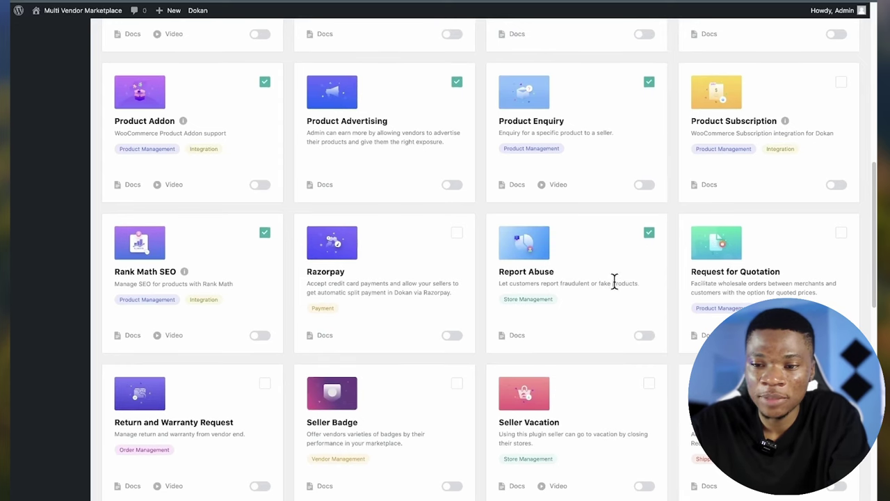
{"action": "scroll", "coordinate": [615, 282], "scroll_direction": "down", "scroll_amount": 2}
{"action": "left_click", "coordinate": [841, 193]}
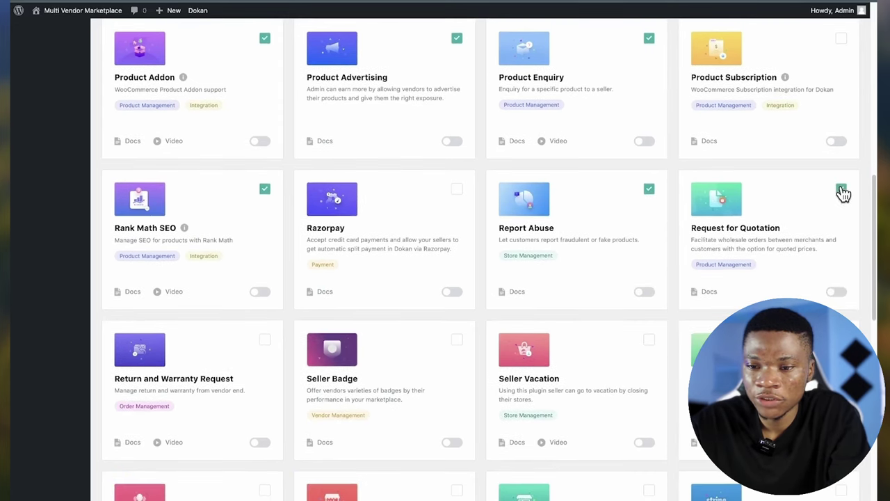
- Tick Store Reviews, Store Support, Vendor Product Importer and Exporter, and Vendor Verification modules
{"action": "scroll", "coordinate": [688, 279], "scroll_direction": "down", "scroll_amount": 2}
{"action": "scroll", "coordinate": [689, 273], "scroll_direction": "down", "scroll_amount": 5}
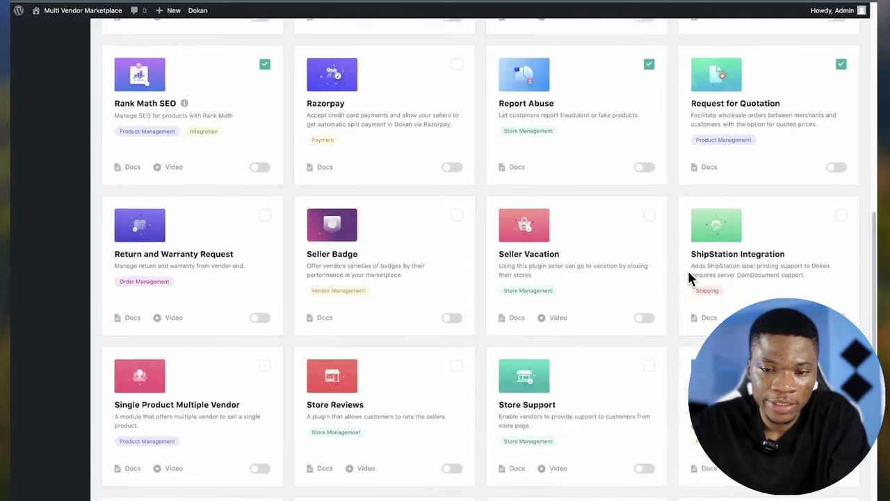
{"action": "scroll", "coordinate": [688, 277], "scroll_direction": "down", "scroll_amount": 1}
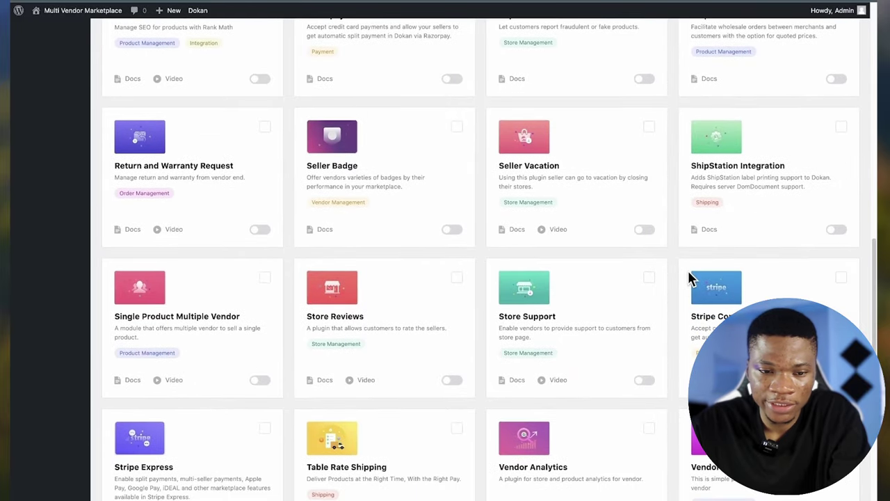
{"action": "left_click", "coordinate": [456, 278]}
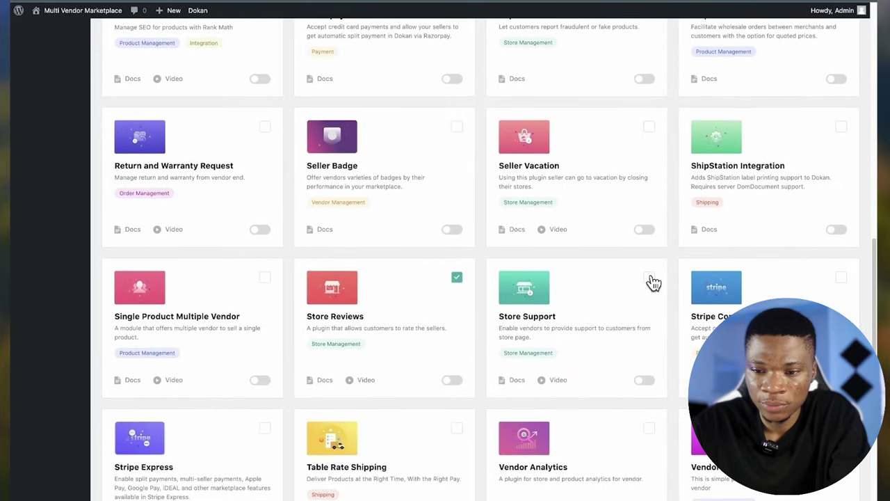
{"action": "left_click", "coordinate": [650, 278]}
{"action": "scroll", "coordinate": [654, 281], "scroll_direction": "down", "scroll_amount": 5}
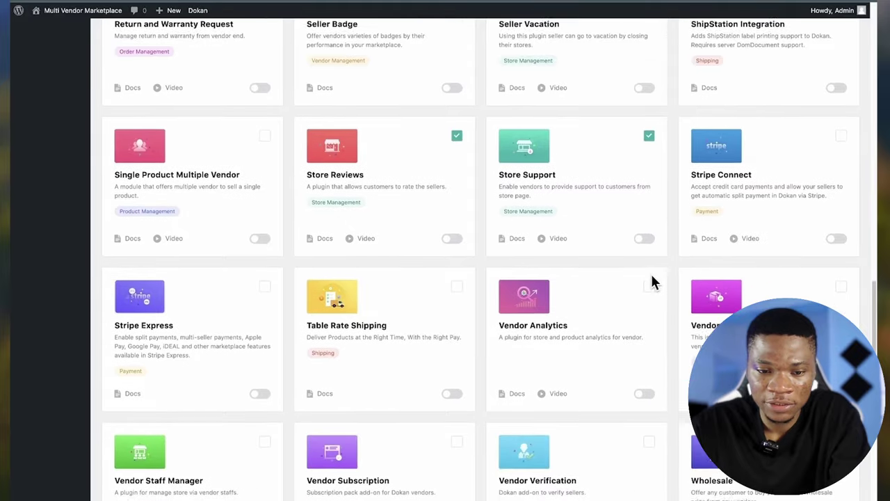
{"action": "scroll", "coordinate": [651, 276], "scroll_direction": "down", "scroll_amount": 1}
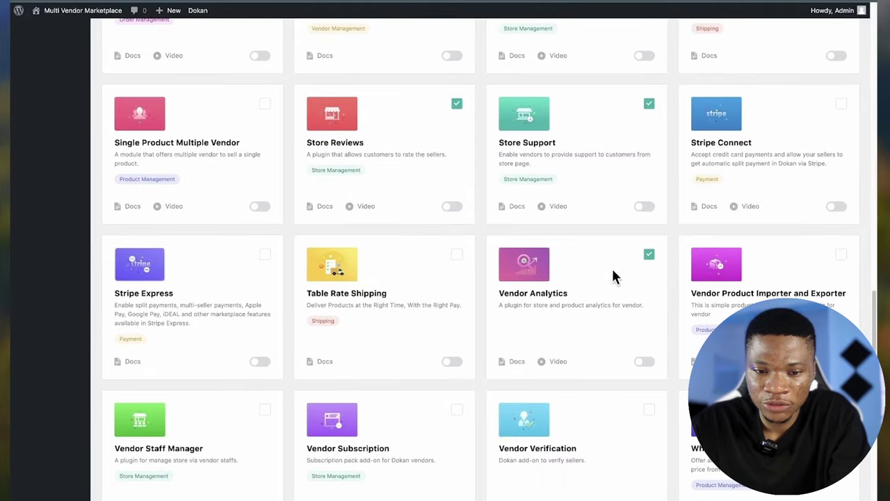
{"action": "scroll", "coordinate": [835, 192], "scroll_direction": "down", "scroll_amount": 2}
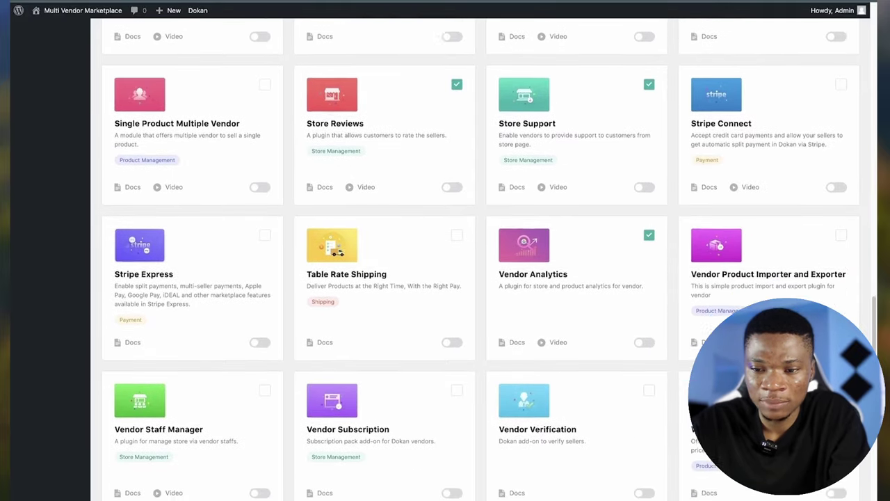
{"action": "left_click", "coordinate": [840, 184]}
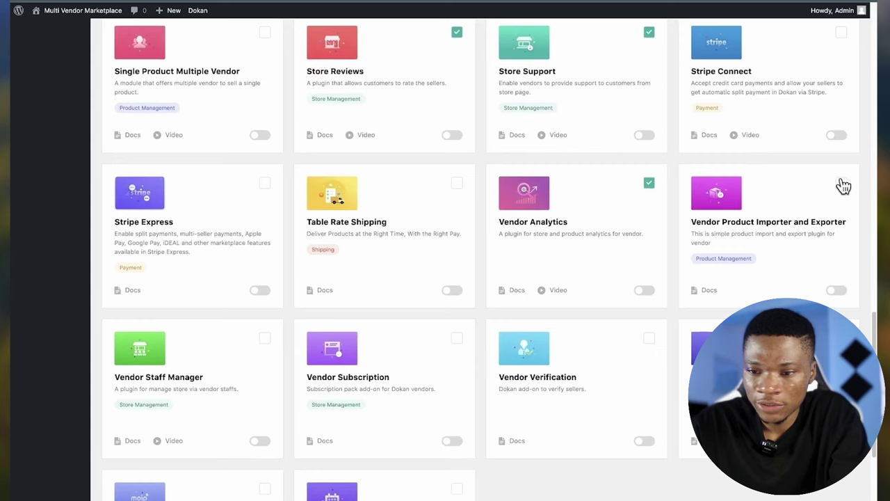
{"action": "scroll", "coordinate": [504, 362], "scroll_direction": "down", "scroll_amount": 1}
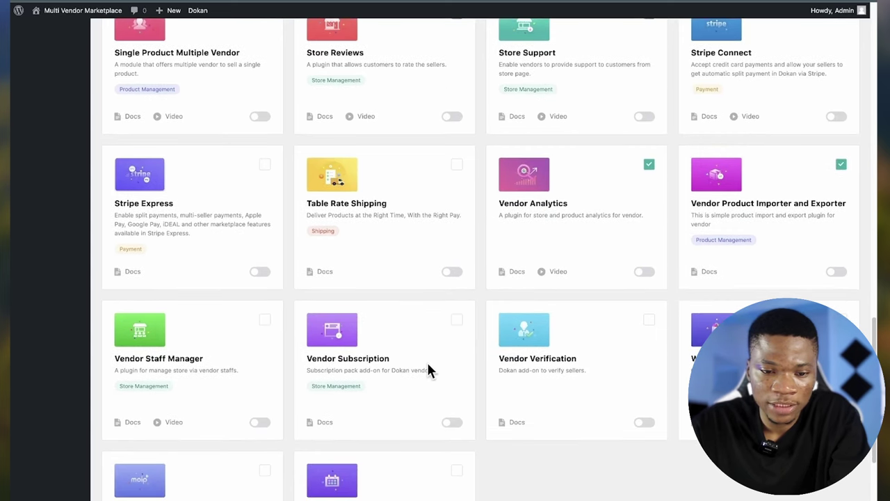
{"action": "scroll", "coordinate": [427, 360], "scroll_direction": "down", "scroll_amount": 2}
{"action": "scroll", "coordinate": [426, 369], "scroll_direction": "down", "scroll_amount": 1}
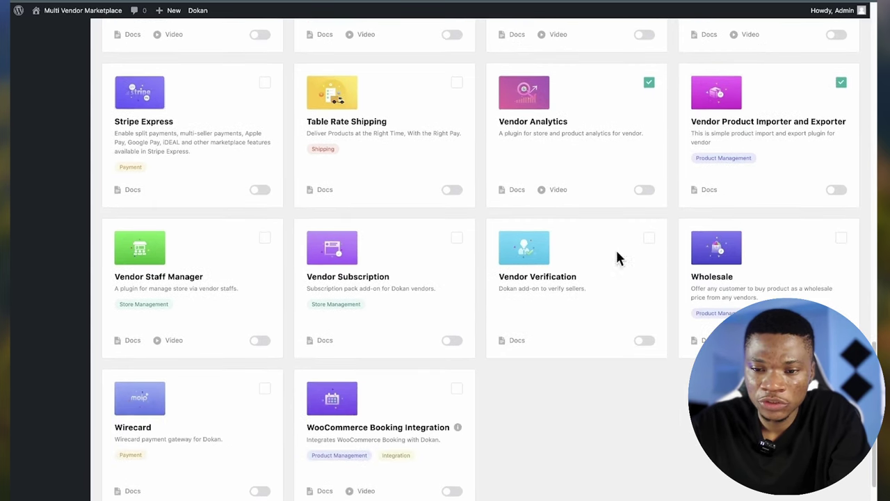
{"action": "left_click", "coordinate": [648, 241]}
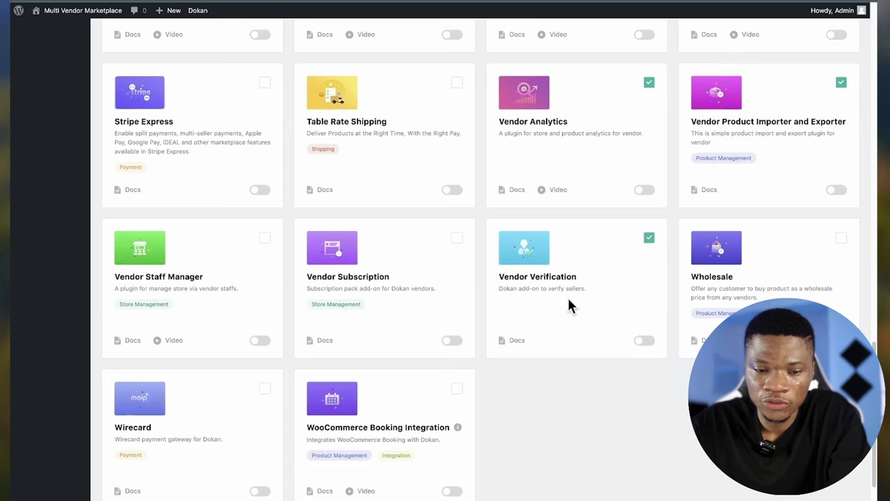
{"action": "scroll", "coordinate": [568, 301], "scroll_direction": "down", "scroll_amount": 1}
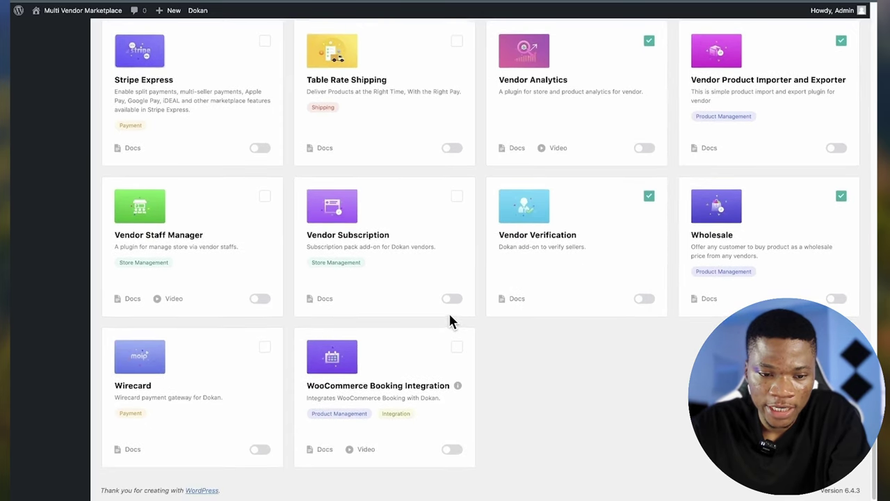
- Bulk-activate the 15 selected modules, leaving 21 active and 17 inactive
{"action": "scroll", "coordinate": [449, 321], "scroll_direction": "up", "scroll_amount": 15}
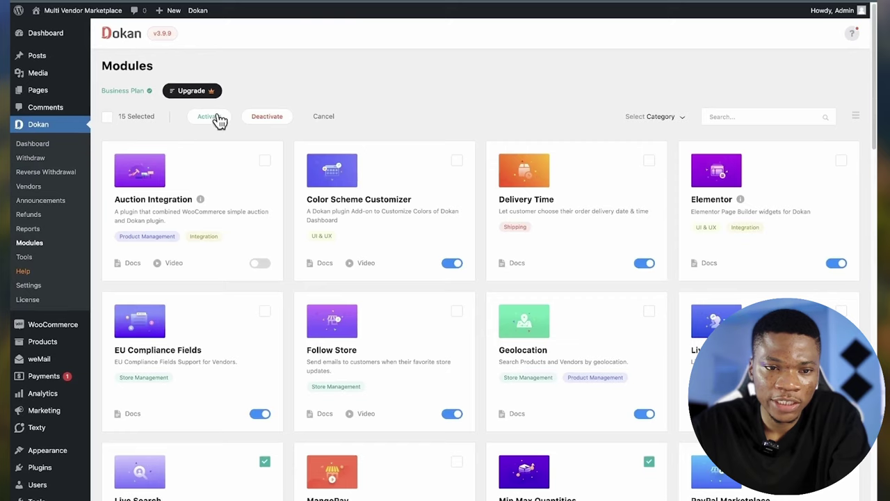
{"action": "left_click", "coordinate": [209, 118]}
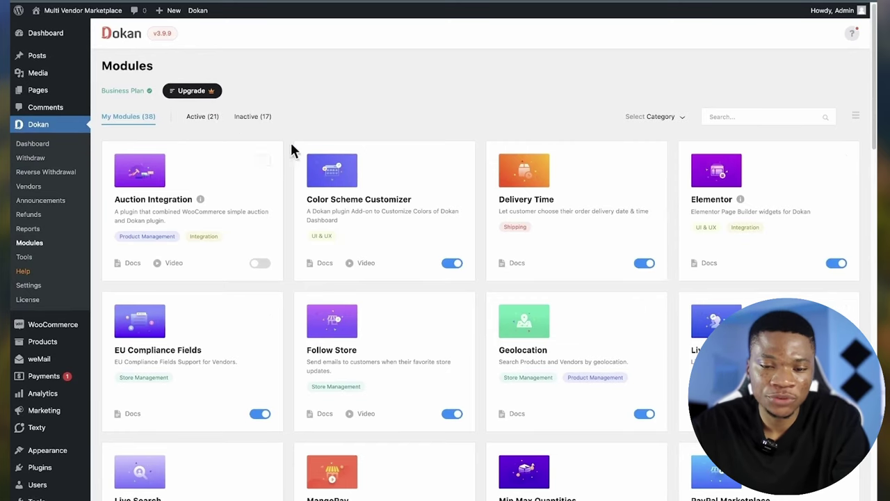
{"action": "scroll", "coordinate": [356, 174], "scroll_direction": "down", "scroll_amount": 3}
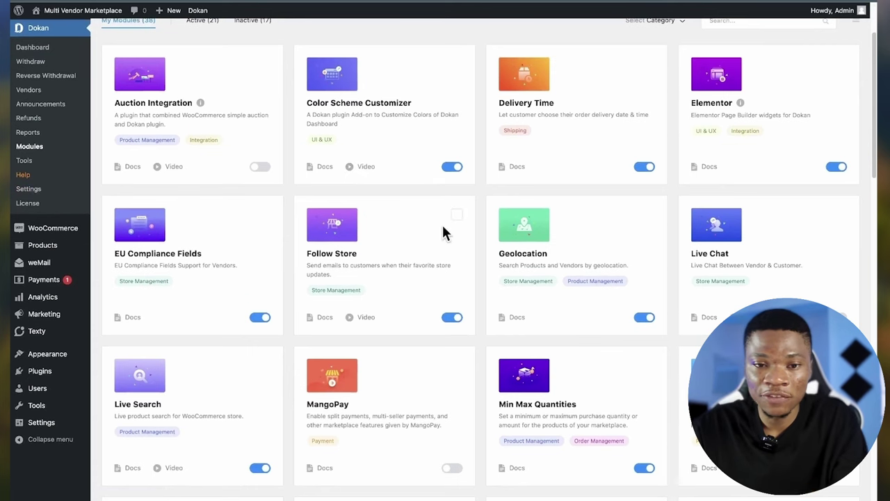
{"action": "scroll", "coordinate": [481, 286], "scroll_direction": "up", "scroll_amount": 2}
{"action": "scroll", "coordinate": [480, 283], "scroll_direction": "down", "scroll_amount": 2}
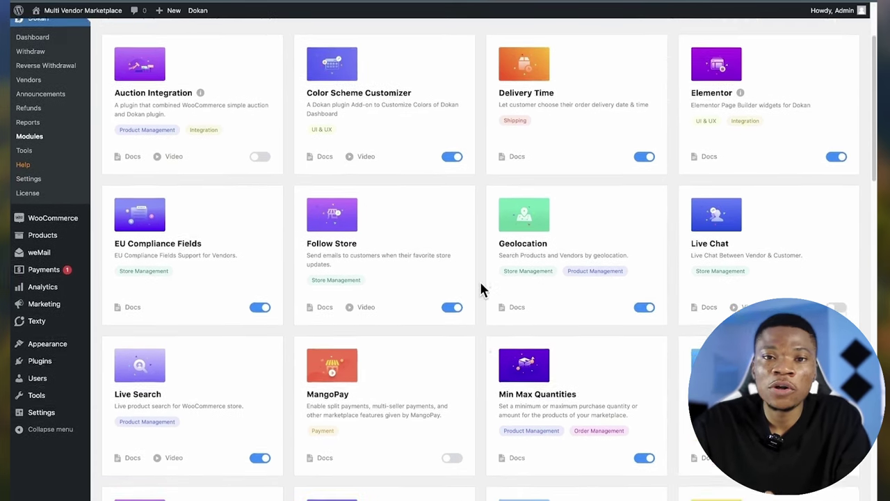
{"action": "scroll", "coordinate": [482, 291], "scroll_direction": "down", "scroll_amount": 5}
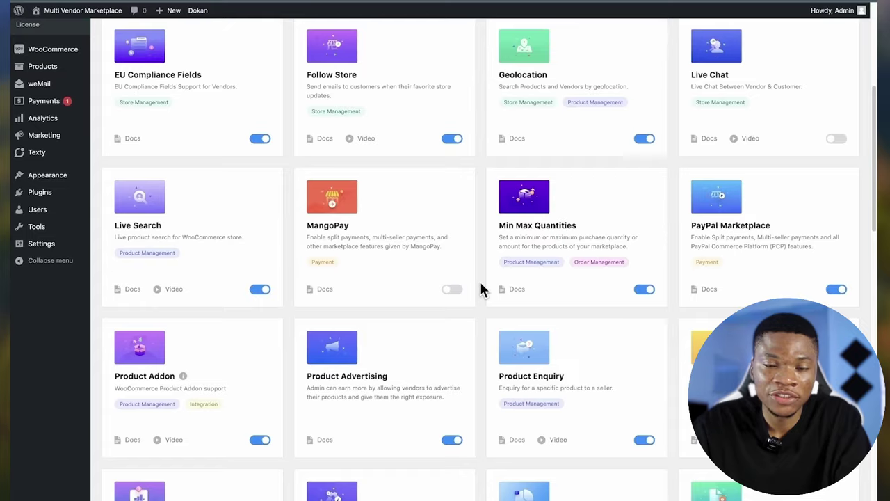
{"action": "scroll", "coordinate": [483, 289], "scroll_direction": "up", "scroll_amount": 5}
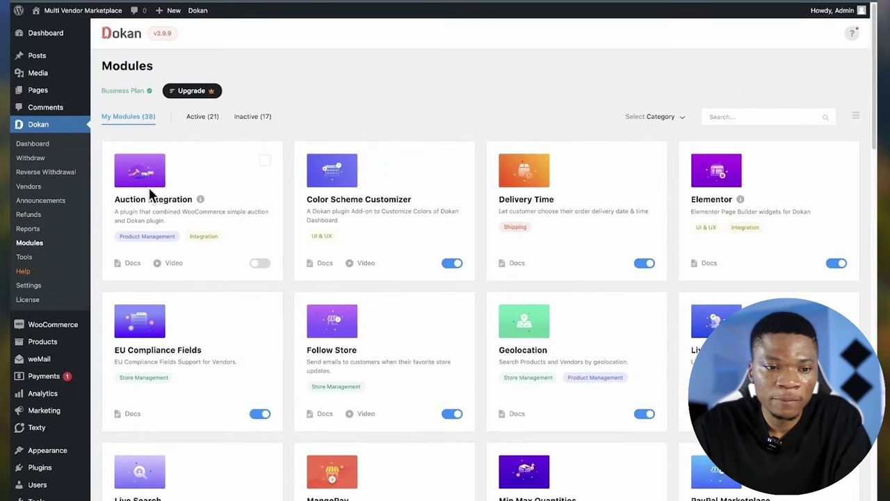
- Check Dokan Tools, then review General settings: admin area access on, selling product types Both
{"action": "left_click", "coordinate": [36, 257]}
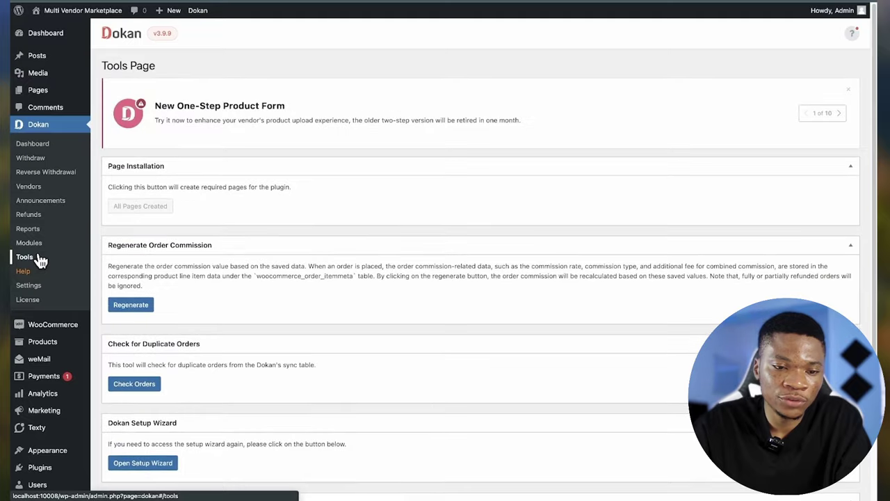
{"action": "scroll", "coordinate": [244, 304], "scroll_direction": "down", "scroll_amount": 2}
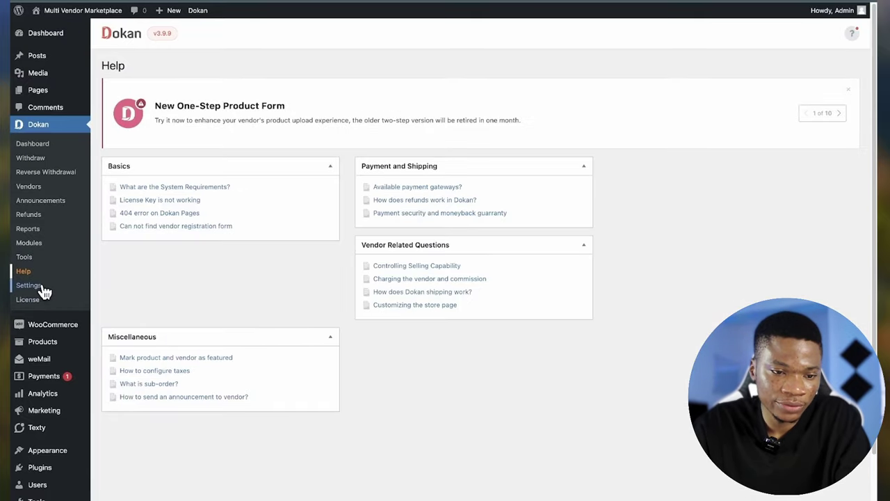
{"action": "left_click", "coordinate": [42, 288]}
{"action": "scroll", "coordinate": [361, 255], "scroll_direction": "down", "scroll_amount": 5}
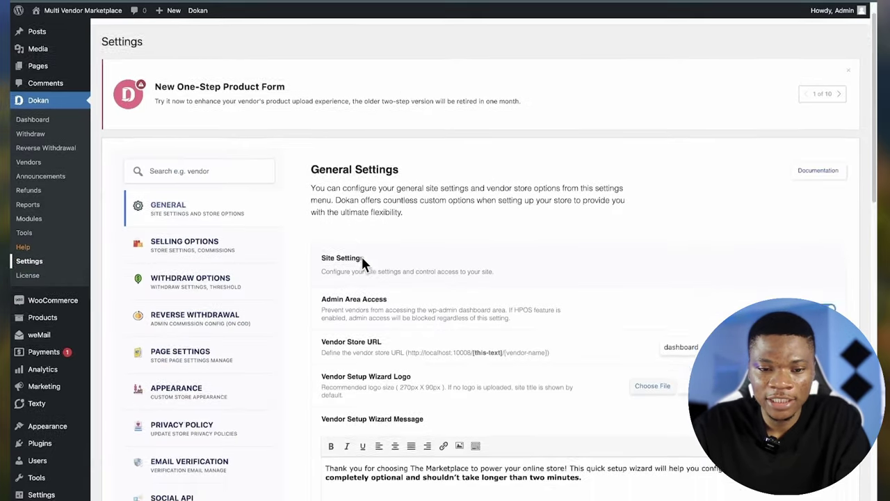
{"action": "scroll", "coordinate": [362, 255], "scroll_direction": "up", "scroll_amount": 3}
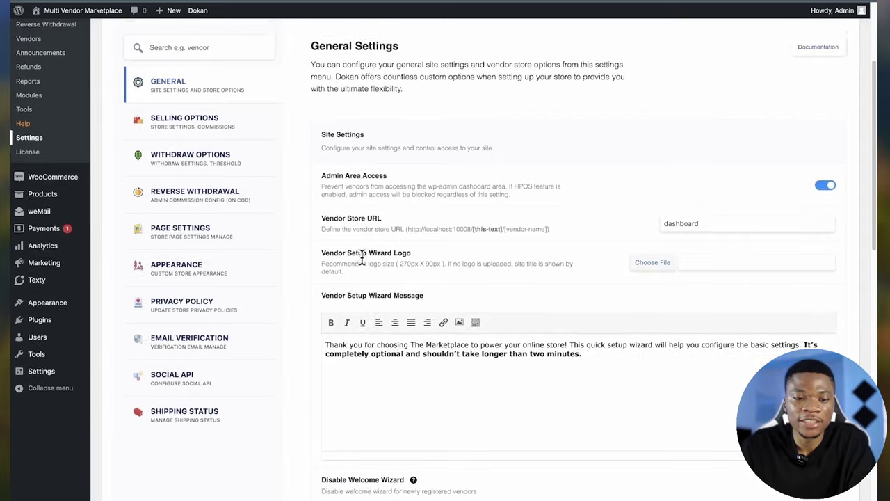
{"action": "scroll", "coordinate": [362, 265], "scroll_direction": "up", "scroll_amount": 1}
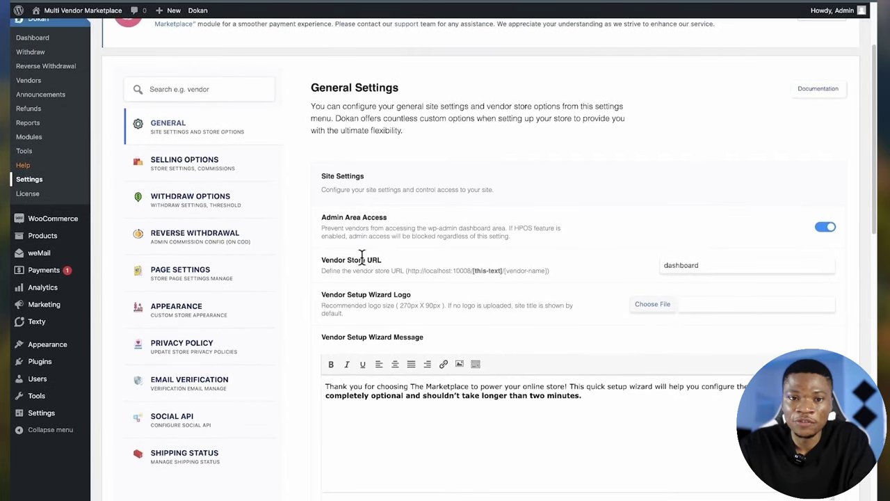
{"action": "scroll", "coordinate": [362, 261], "scroll_direction": "up", "scroll_amount": 1}
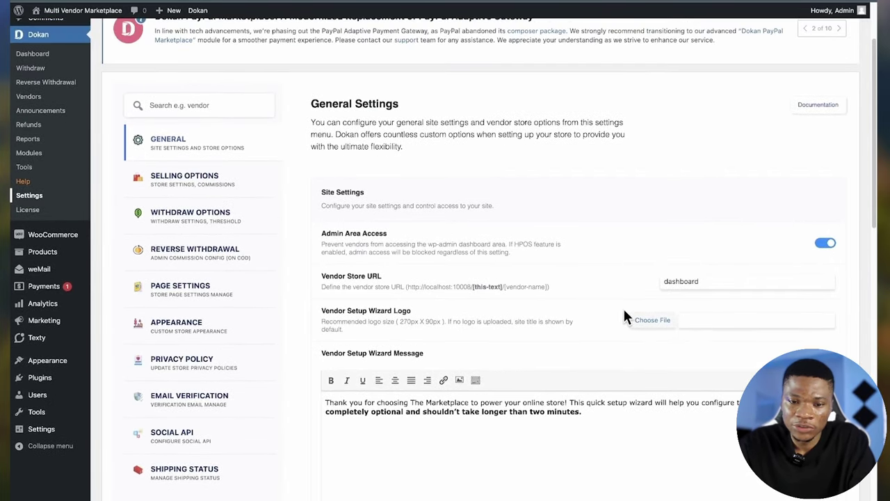
{"action": "scroll", "coordinate": [625, 317], "scroll_direction": "up", "scroll_amount": 2}
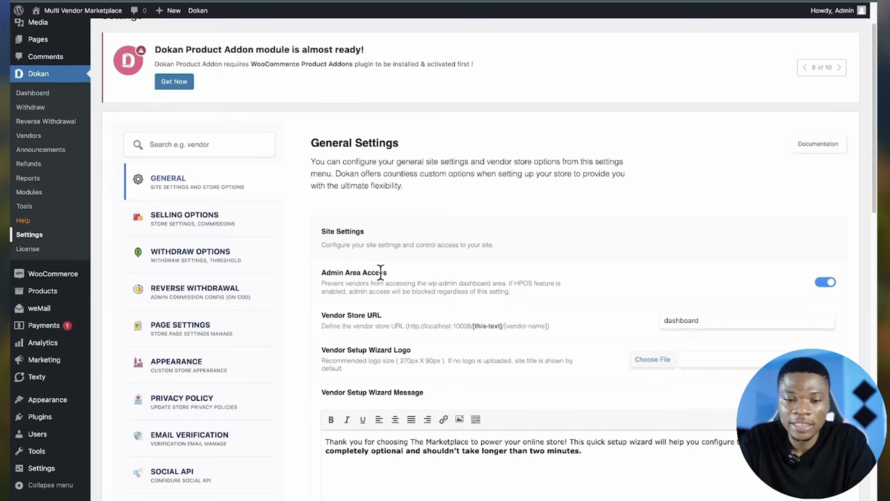
{"action": "scroll", "coordinate": [406, 292], "scroll_direction": "up", "scroll_amount": 1}
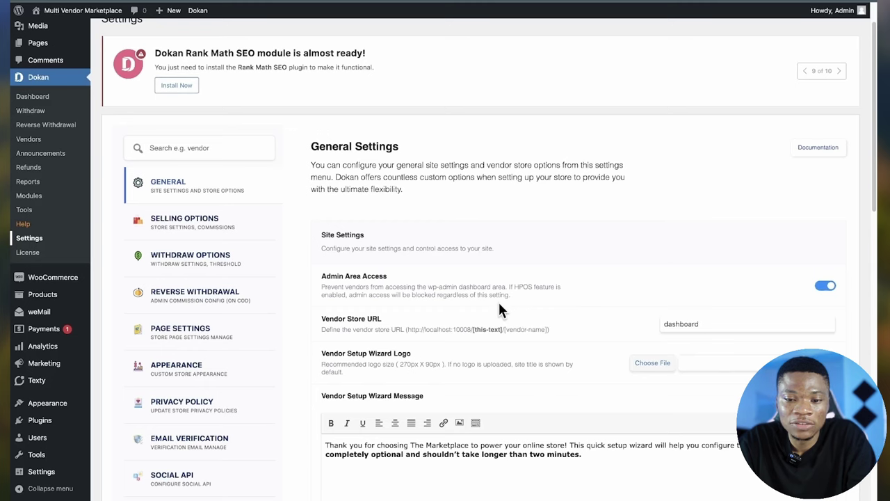
{"action": "scroll", "coordinate": [565, 302], "scroll_direction": "down", "scroll_amount": 3}
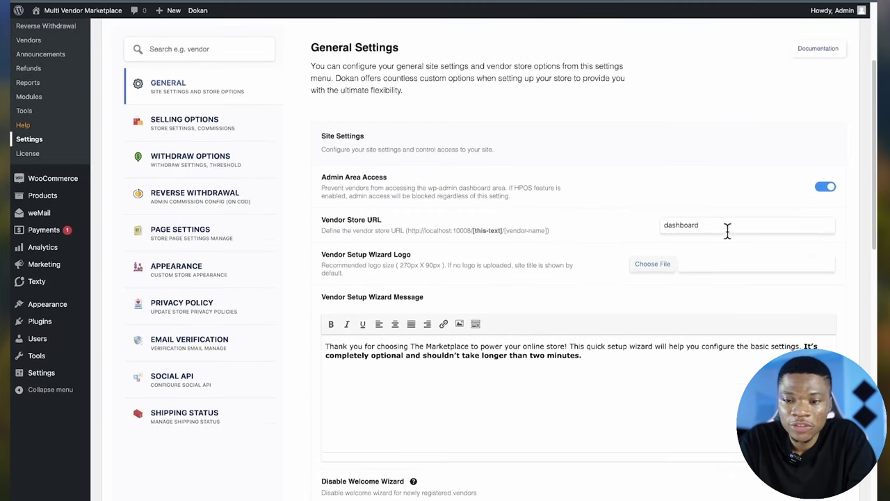
{"action": "scroll", "coordinate": [535, 271], "scroll_direction": "down", "scroll_amount": 2}
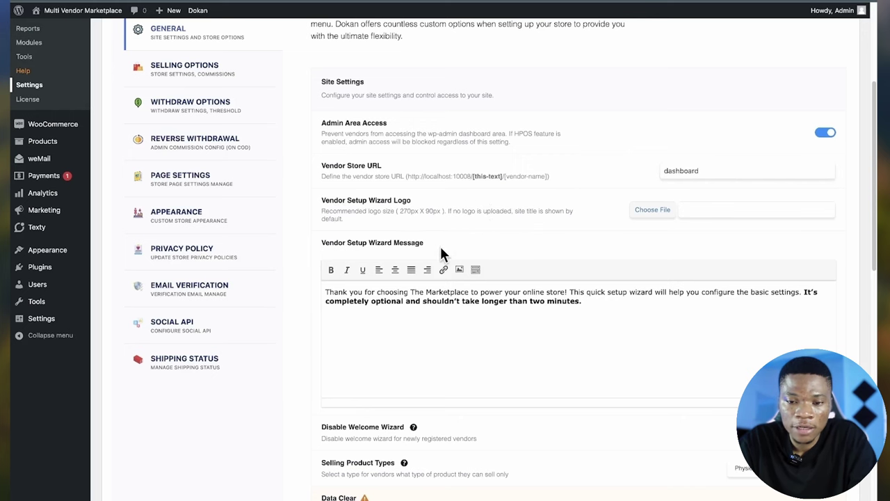
{"action": "scroll", "coordinate": [441, 255], "scroll_direction": "down", "scroll_amount": 3}
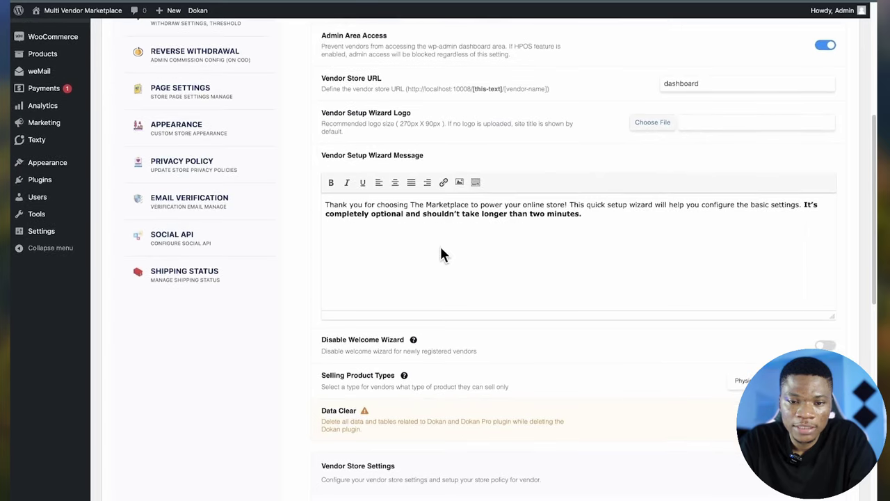
- Go through the rest of the General settings and save the changes
{"action": "left_click_drag", "start_coordinate": [492, 217], "coordinate": [451, 236]}
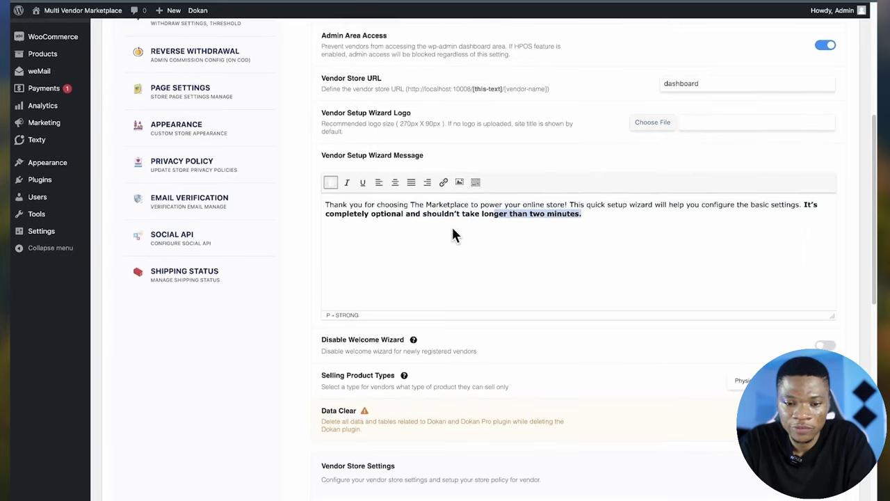
{"action": "scroll", "coordinate": [537, 278], "scroll_direction": "down", "scroll_amount": 3}
{"action": "scroll", "coordinate": [537, 280], "scroll_direction": "down", "scroll_amount": 4}
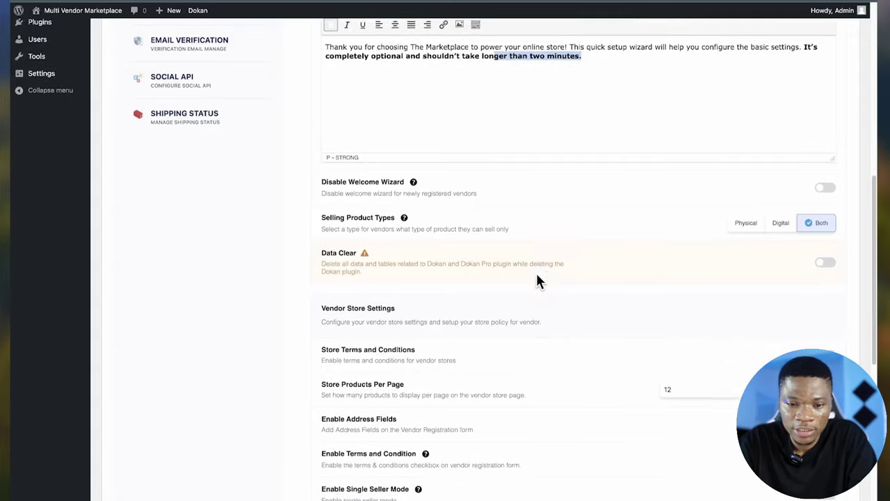
{"action": "scroll", "coordinate": [481, 342], "scroll_direction": "down", "scroll_amount": 6}
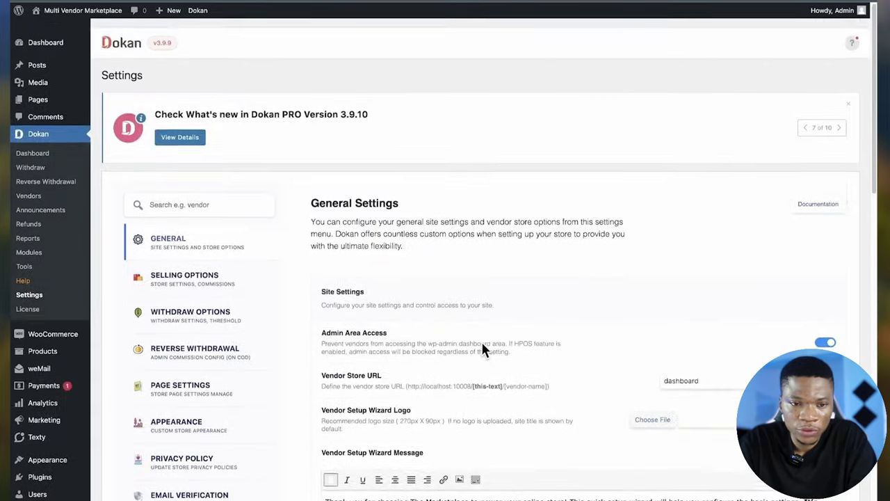
{"action": "scroll", "coordinate": [624, 312], "scroll_direction": "down", "scroll_amount": 20}
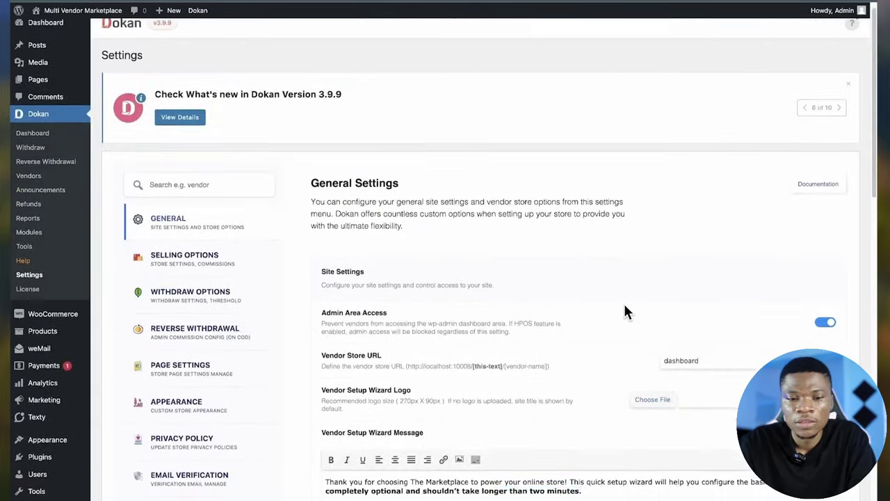
{"action": "left_click", "coordinate": [821, 427]}
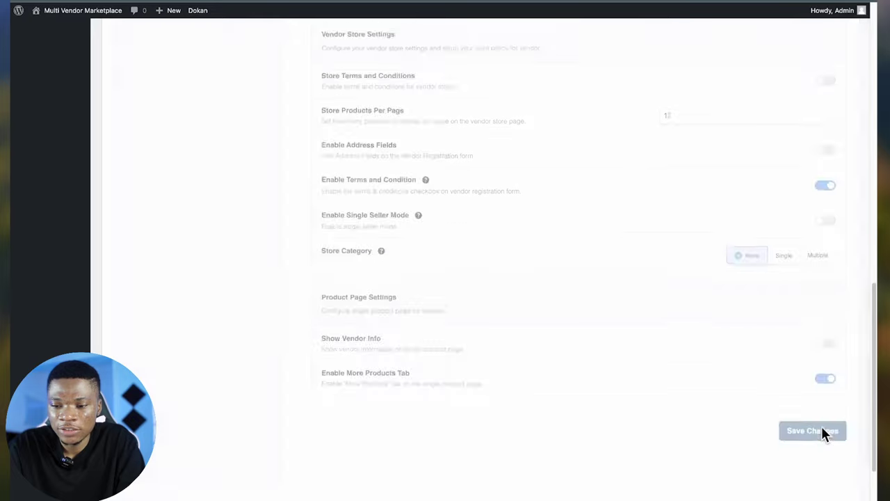
- Turn on Enable Reverse Withdrawal in the Reverse Withdrawal settings
{"action": "left_click", "coordinate": [184, 182]}
{"action": "scroll", "coordinate": [165, 277], "scroll_direction": "down", "scroll_amount": 1}
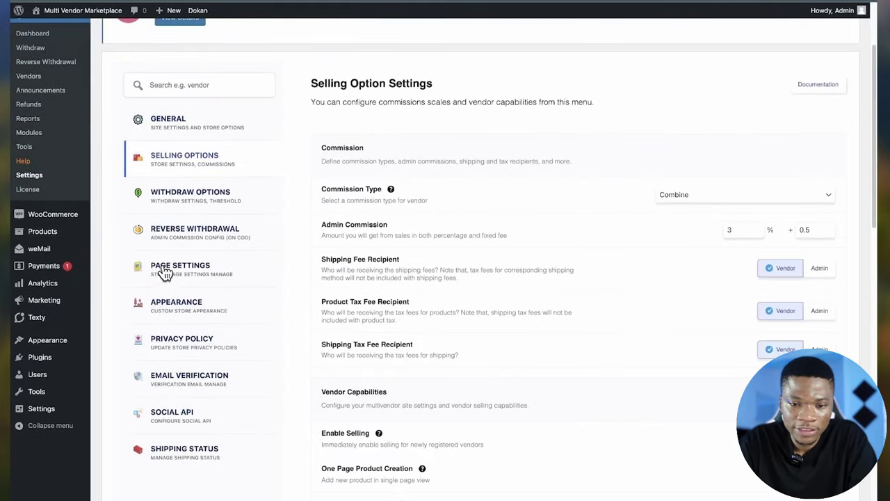
{"action": "left_click", "coordinate": [178, 193]}
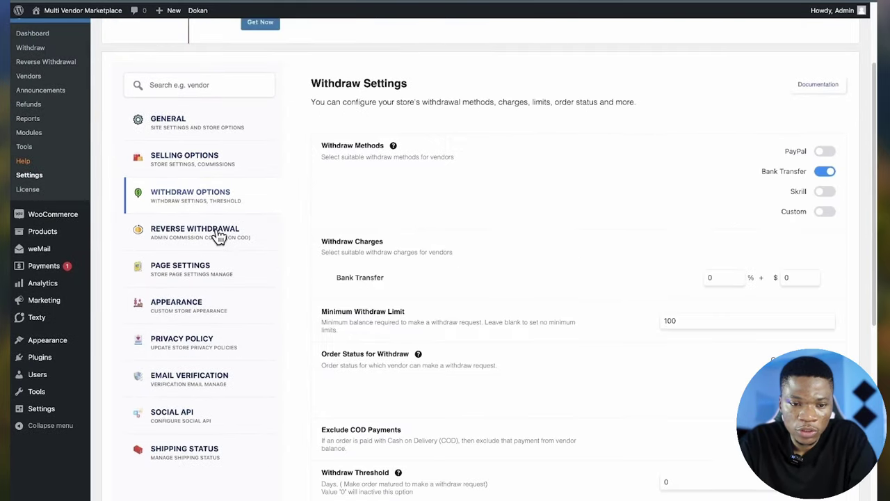
{"action": "scroll", "coordinate": [454, 198], "scroll_direction": "down", "scroll_amount": 1}
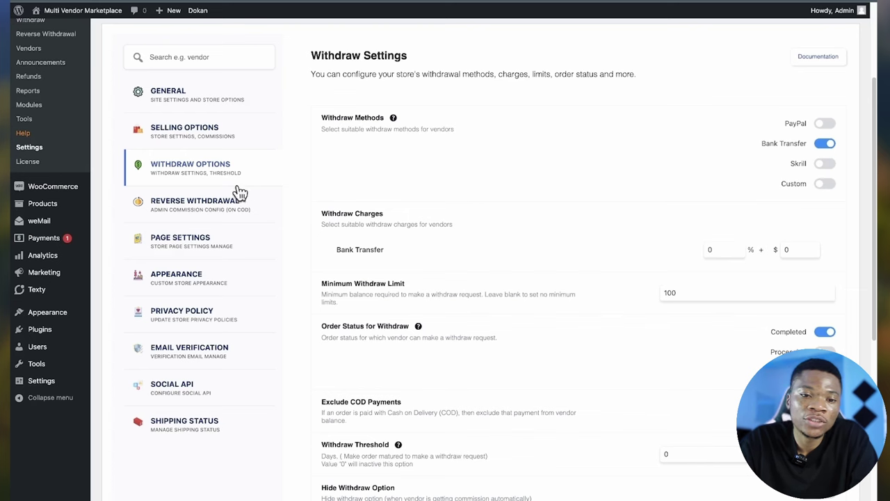
{"action": "left_click", "coordinate": [216, 207]}
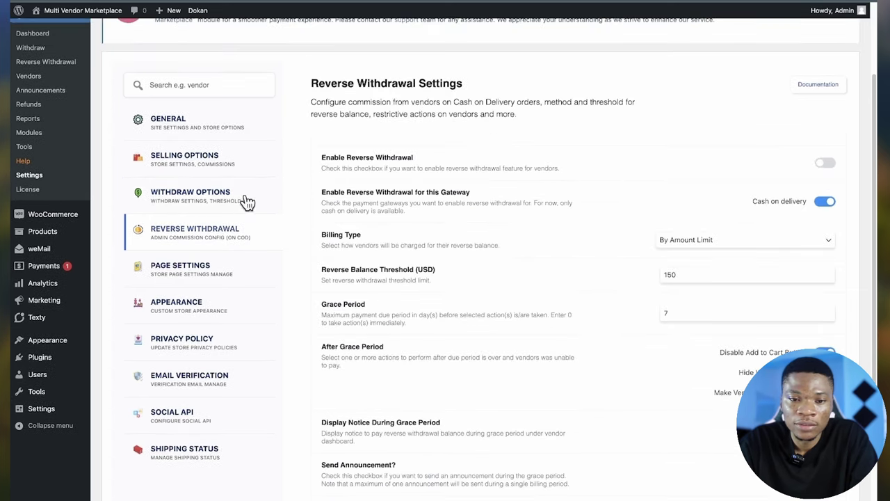
{"action": "scroll", "coordinate": [531, 240], "scroll_direction": "down", "scroll_amount": 1}
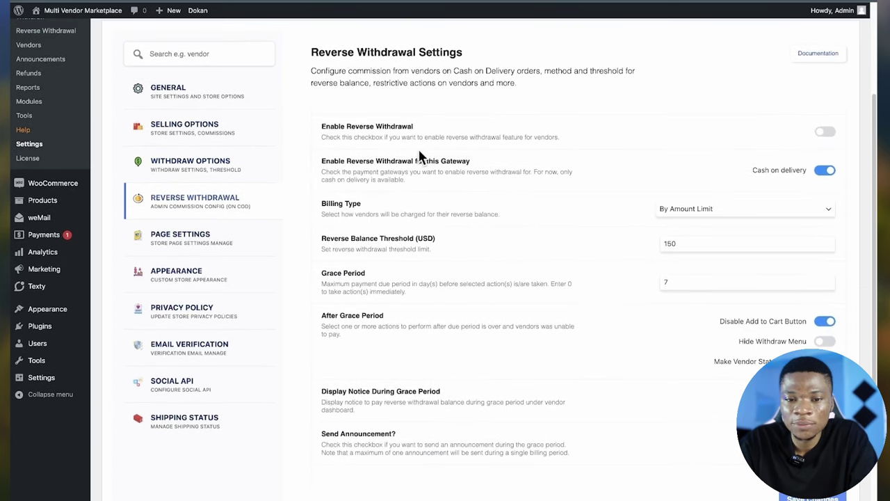
{"action": "left_click", "coordinate": [828, 140]}
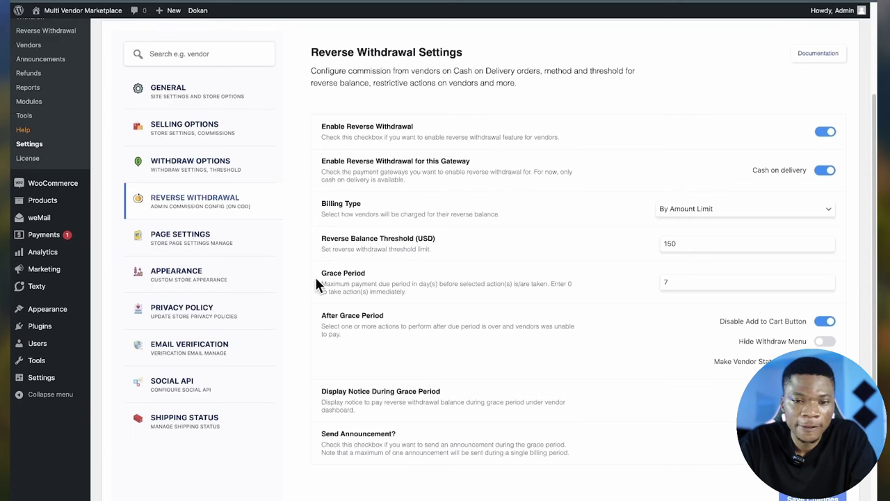
- Review Page Settings and the Terms and Conditions Page dropdown, leaving it unset
{"action": "left_click", "coordinate": [186, 242]}
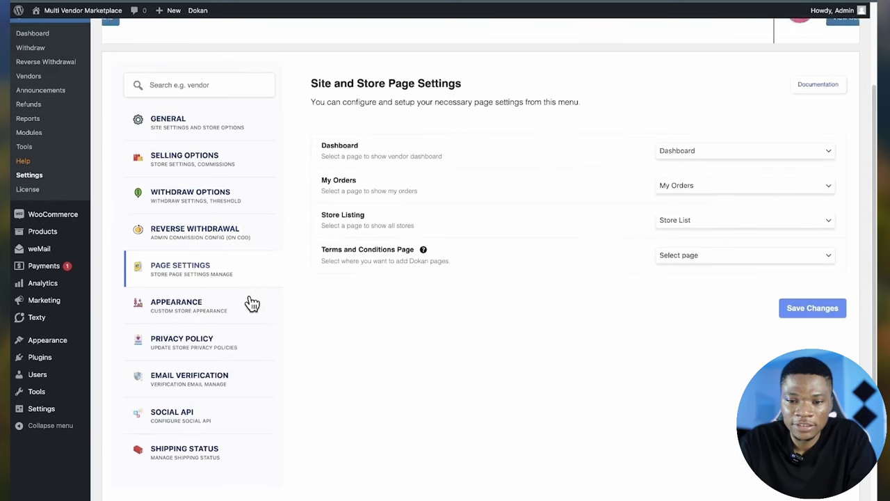
{"action": "scroll", "coordinate": [251, 302], "scroll_direction": "down", "scroll_amount": 1}
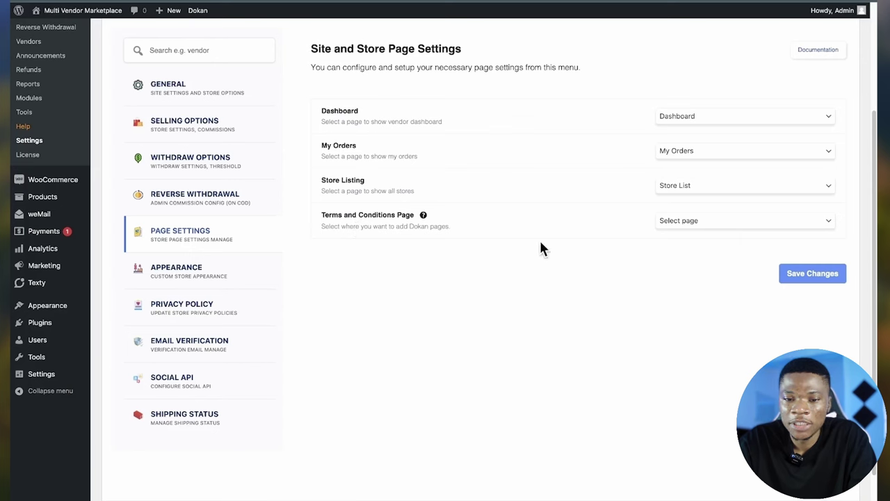
{"action": "left_click", "coordinate": [720, 223]}
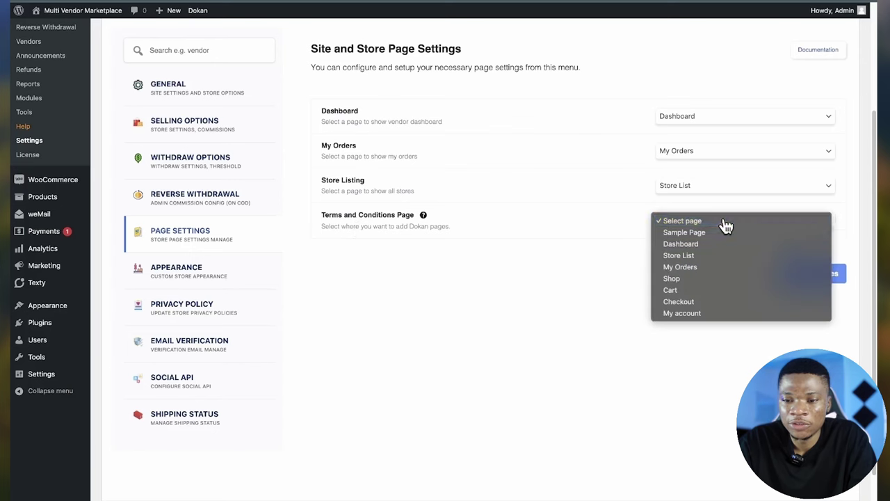
{"action": "left_click", "coordinate": [548, 239]}
{"action": "scroll", "coordinate": [186, 162], "scroll_direction": "up", "scroll_amount": 3}
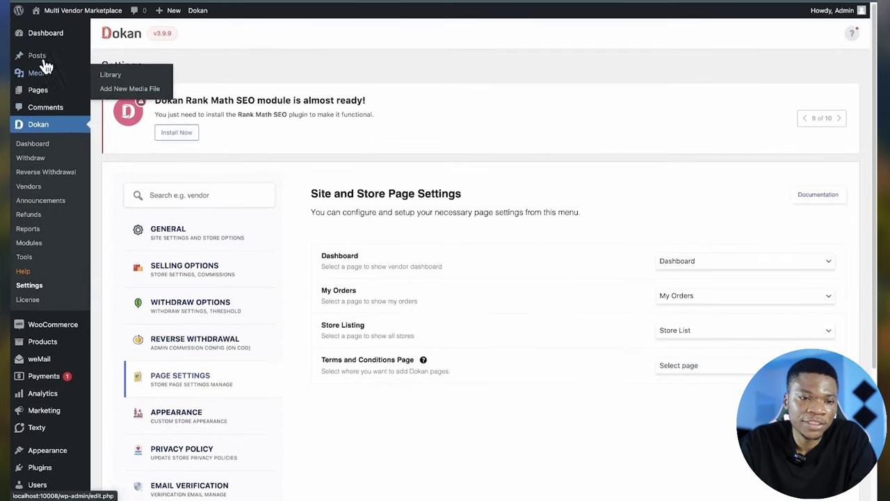
- Go to the site's Pages list and start a new page
{"action": "right_click", "coordinate": [41, 94]}
{"action": "key", "text": "Escape"}
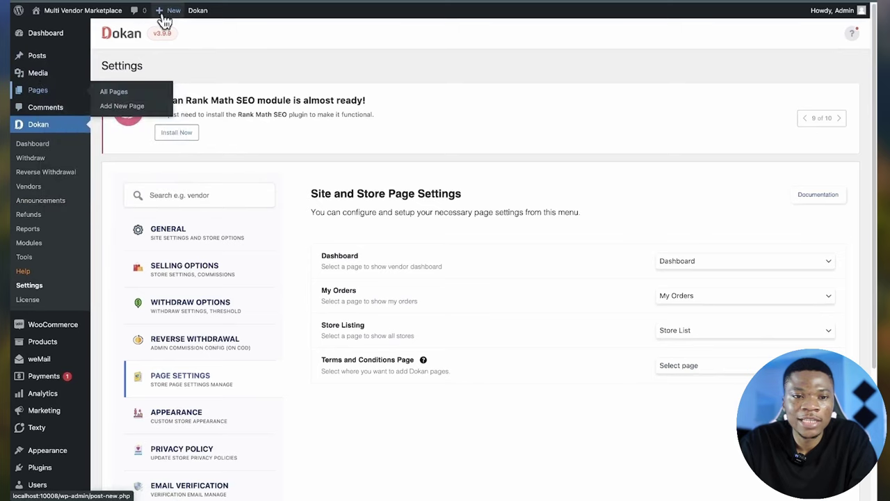
{"action": "mouse_move", "coordinate": [167, 12]}
{"action": "left_click", "coordinate": [113, 91]}
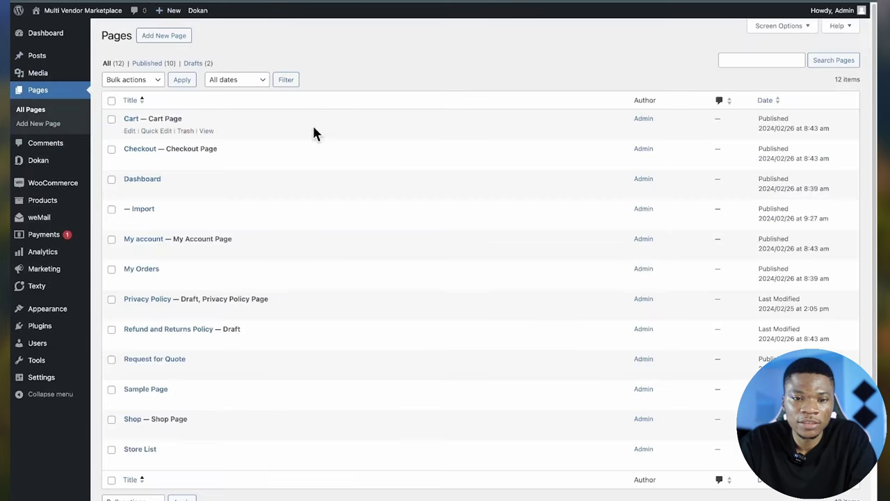
{"action": "left_click", "coordinate": [183, 41]}
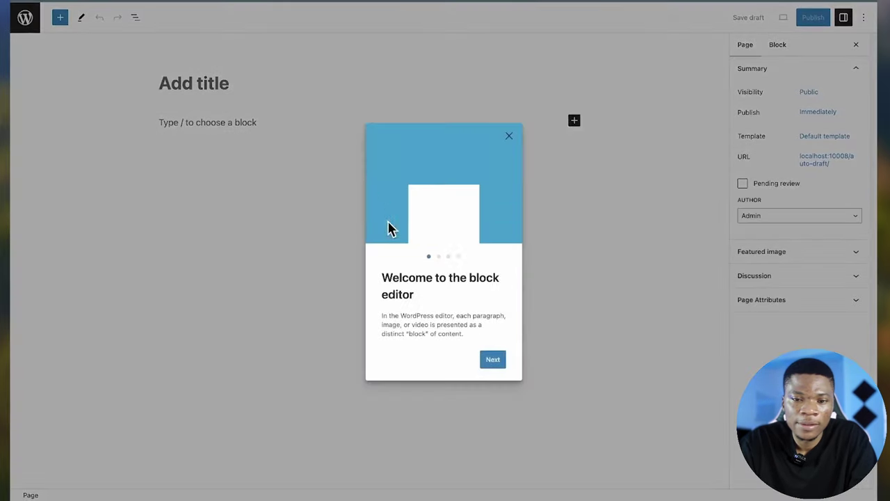
- Title the page 'Terms and Conditions', paste in its body text, and publish it
{"action": "left_click", "coordinate": [509, 135]}
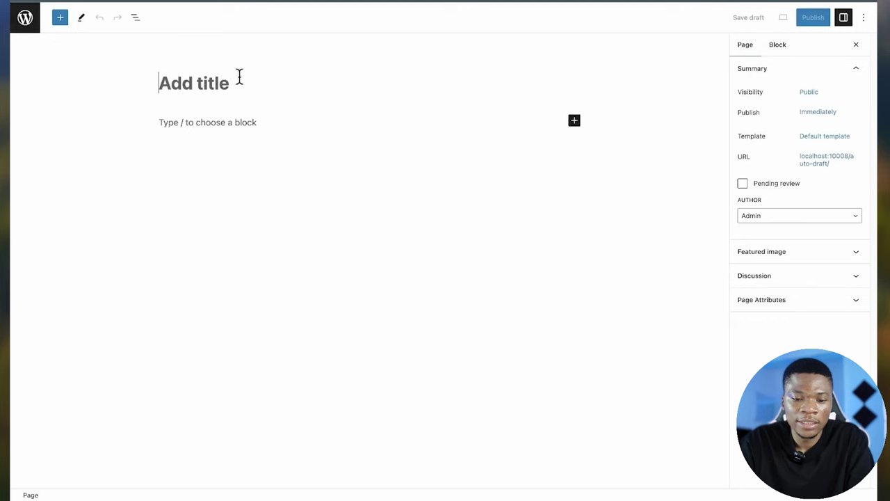
{"action": "type", "text": "Terms an"}
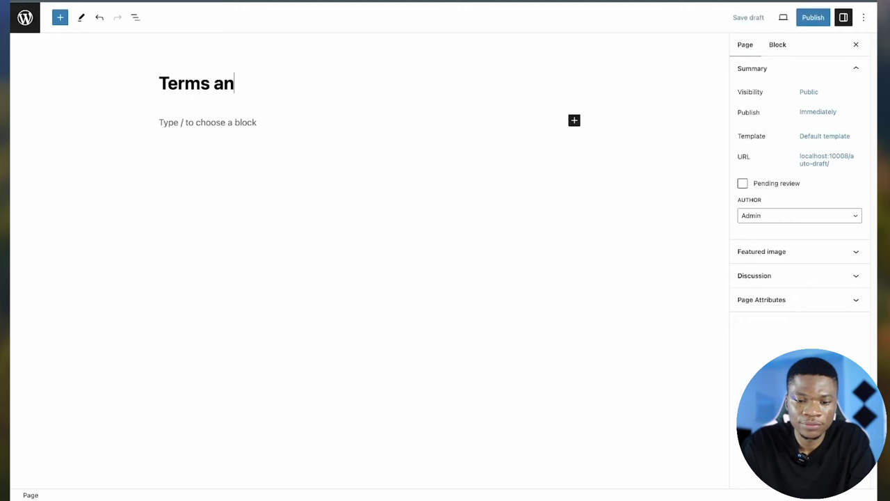
{"action": "type", "text": "d Consi"}
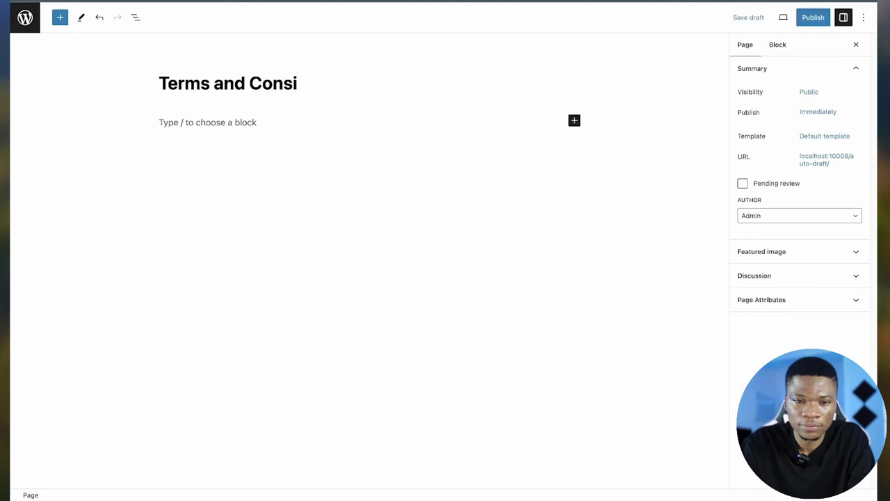
{"action": "key", "text": "BackSpace"}
{"action": "key", "text": "BackSpace"}
{"action": "type", "text": "diti"}
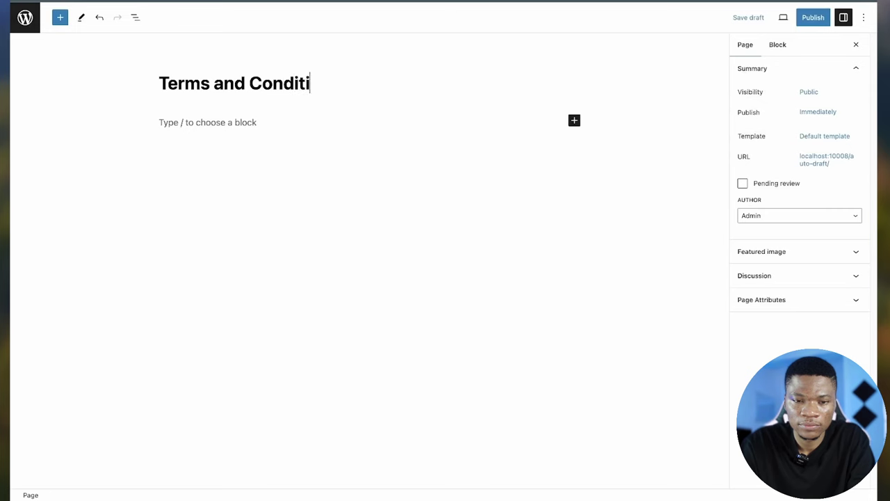
{"action": "type", "text": "ons"}
{"action": "key", "text": "Return"}
{"action": "type", "text": "Terms and Conditions"}
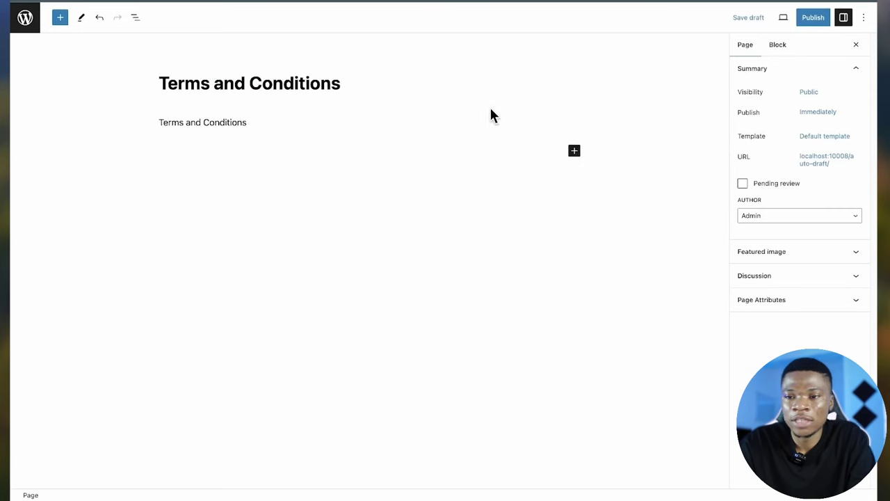
{"action": "left_click", "coordinate": [812, 20]}
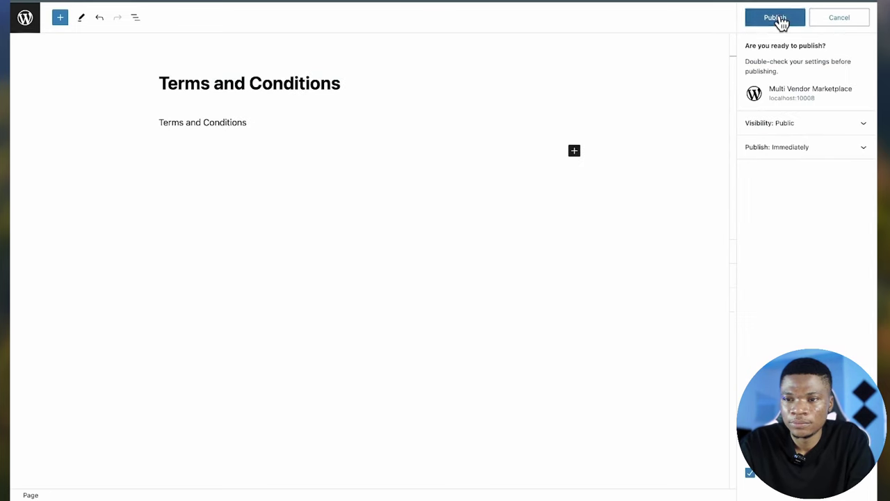
{"action": "left_click", "coordinate": [779, 20]}
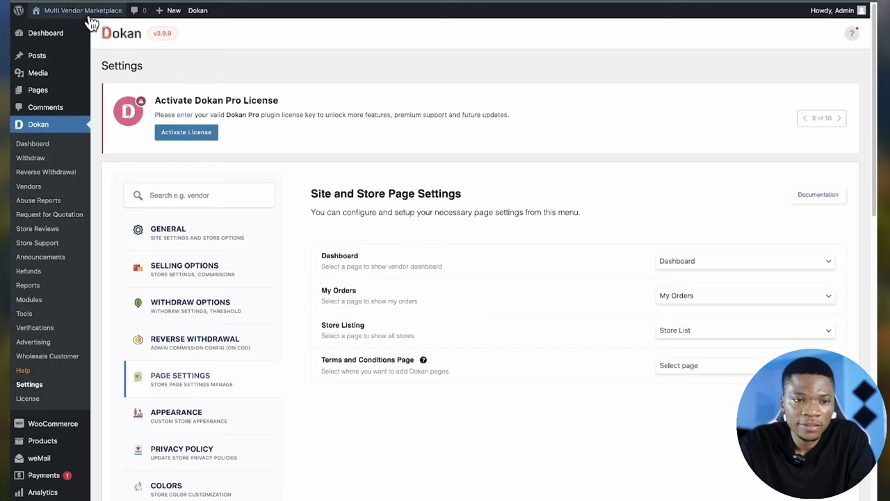
- Set the Terms and Conditions Page setting to the new Terms and Conditions page and save
{"action": "left_click", "coordinate": [707, 370]}
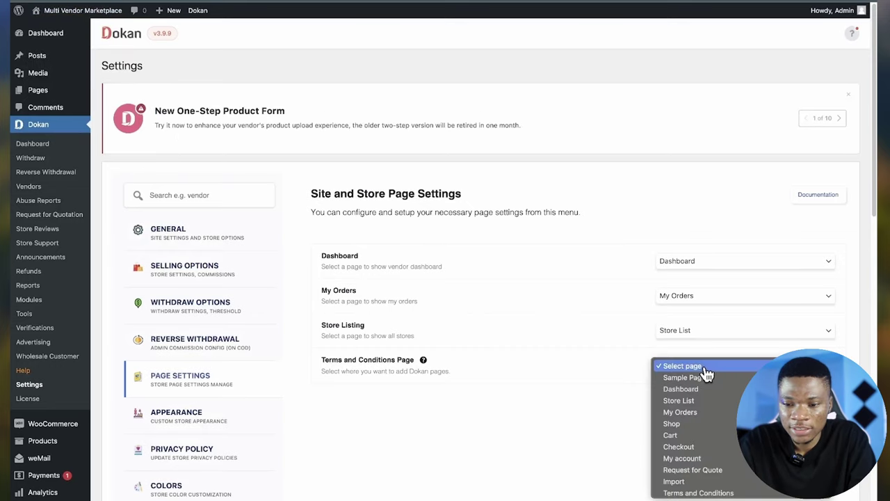
{"action": "left_click", "coordinate": [717, 491]}
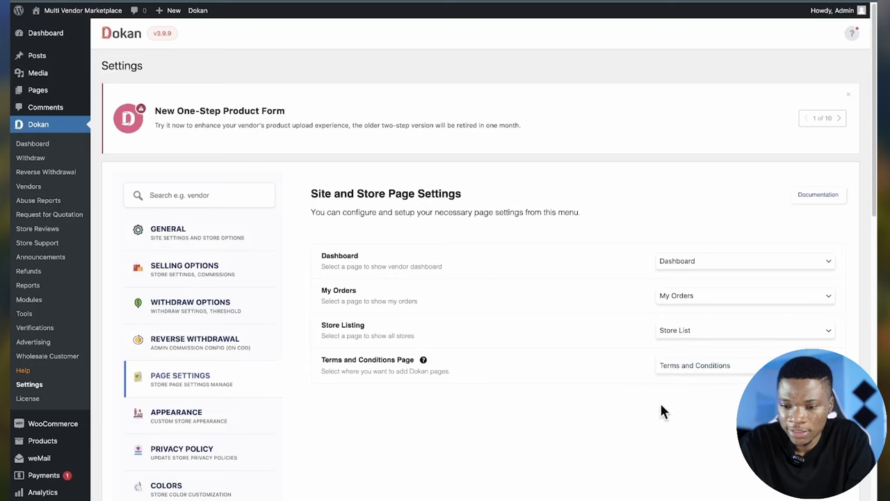
{"action": "left_click", "coordinate": [813, 417]}
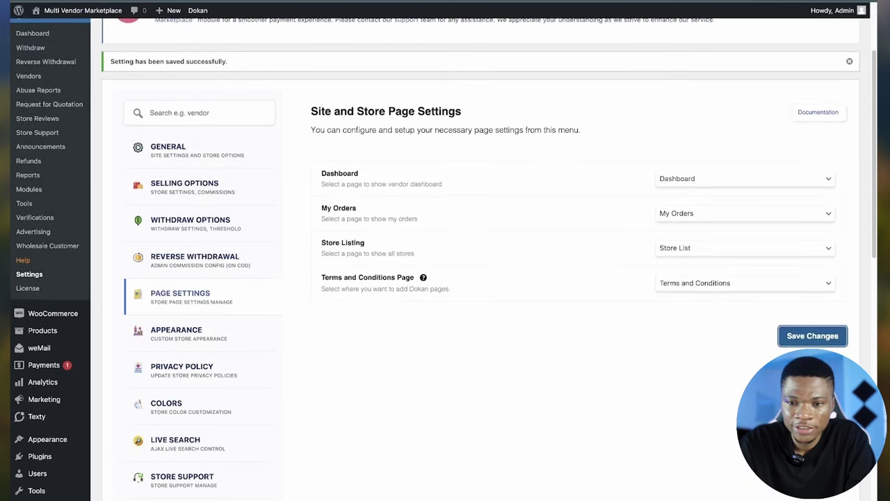
- Open the store Appearance settings and scroll through the header templates
{"action": "scroll", "coordinate": [184, 334], "scroll_direction": "down", "scroll_amount": 1}
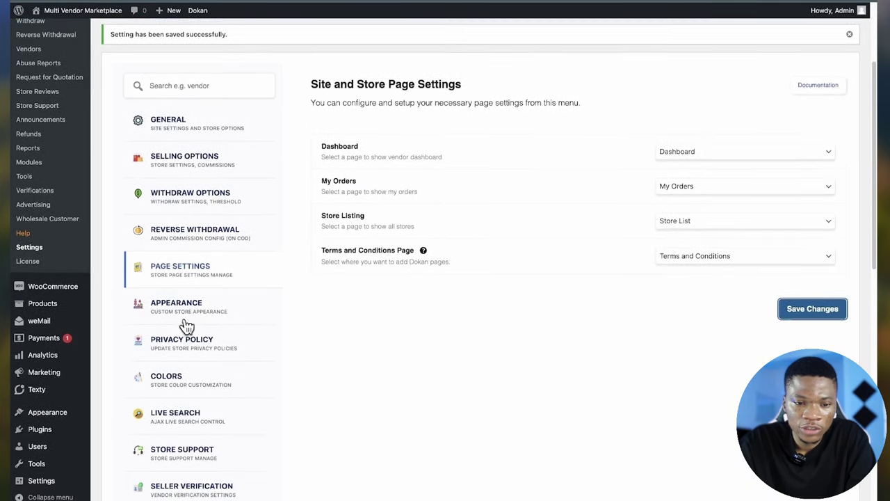
{"action": "left_click", "coordinate": [184, 311]}
{"action": "scroll", "coordinate": [523, 351], "scroll_direction": "down", "scroll_amount": 3}
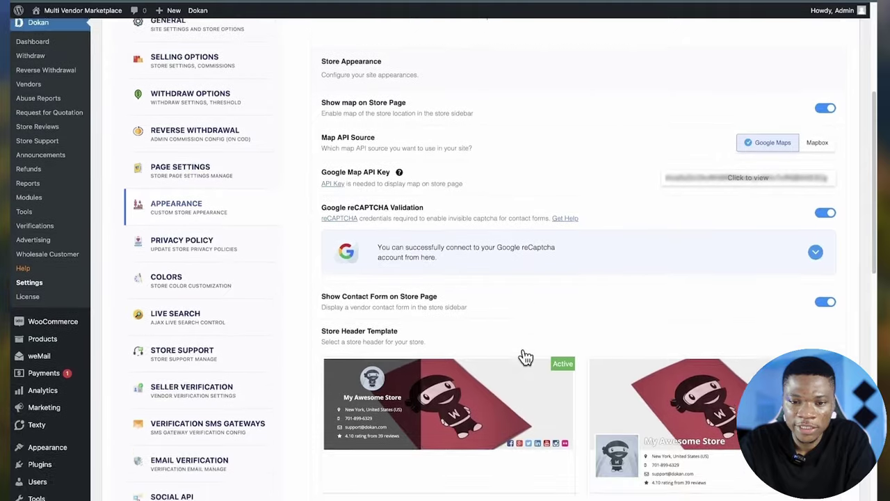
{"action": "scroll", "coordinate": [523, 351], "scroll_direction": "up", "scroll_amount": 3}
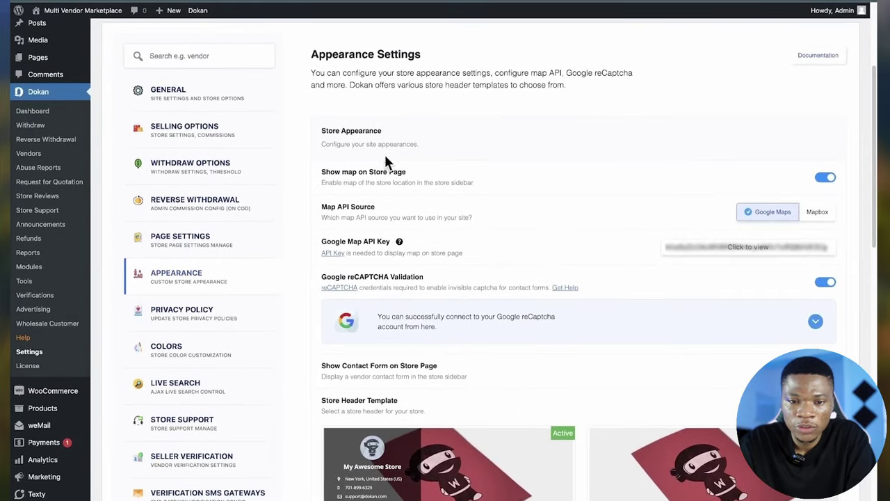
{"action": "scroll", "coordinate": [428, 229], "scroll_direction": "down", "scroll_amount": 1}
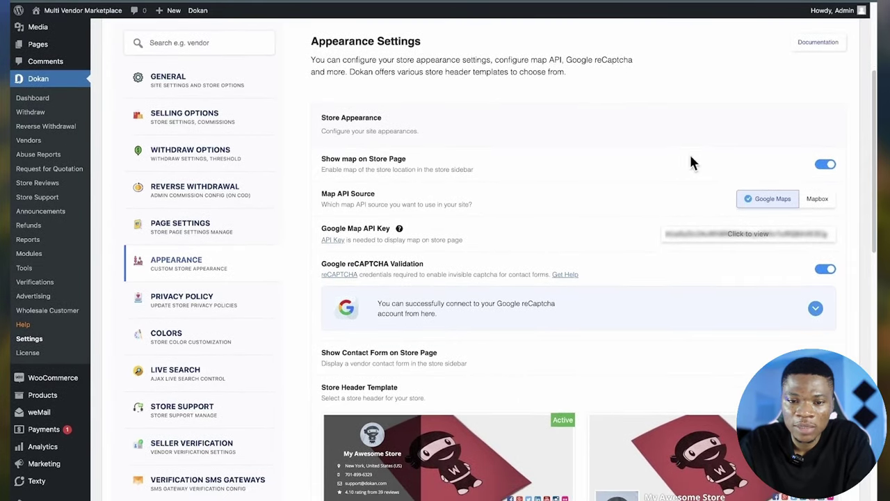
{"action": "scroll", "coordinate": [606, 233], "scroll_direction": "down", "scroll_amount": 3}
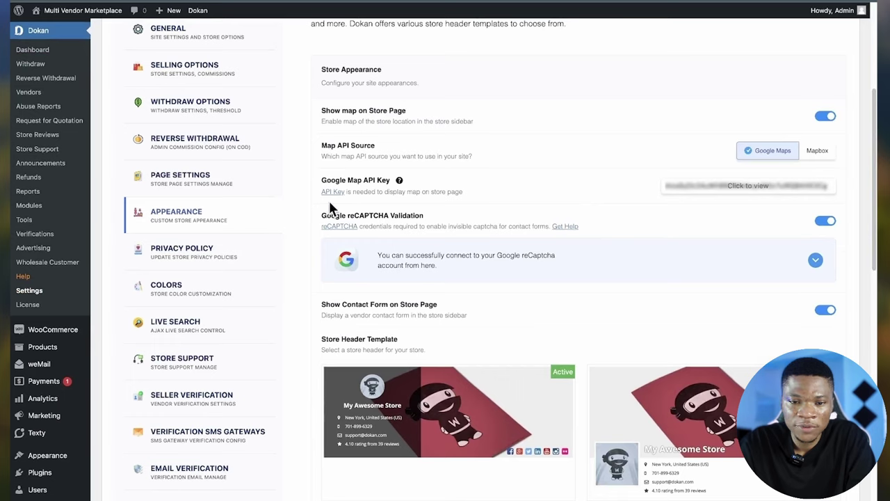
{"action": "scroll", "coordinate": [376, 211], "scroll_direction": "down", "scroll_amount": 3}
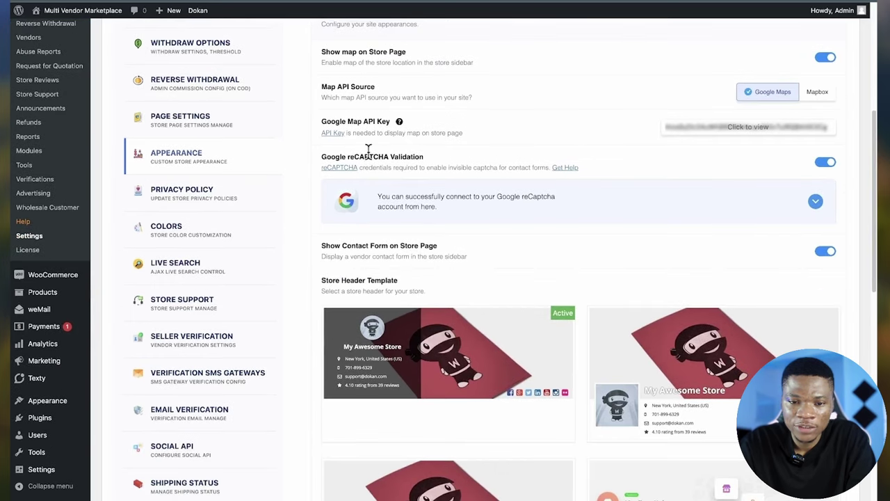
{"action": "scroll", "coordinate": [497, 254], "scroll_direction": "down", "scroll_amount": 5}
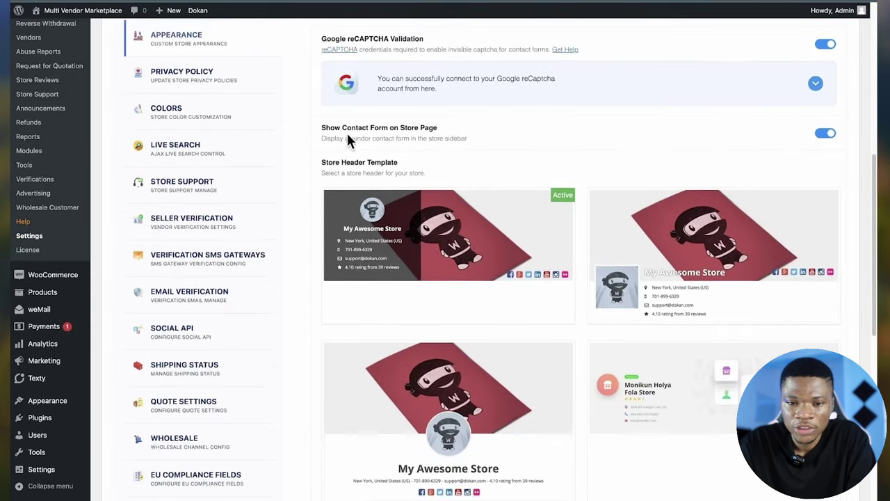
{"action": "scroll", "coordinate": [553, 313], "scroll_direction": "down", "scroll_amount": 2}
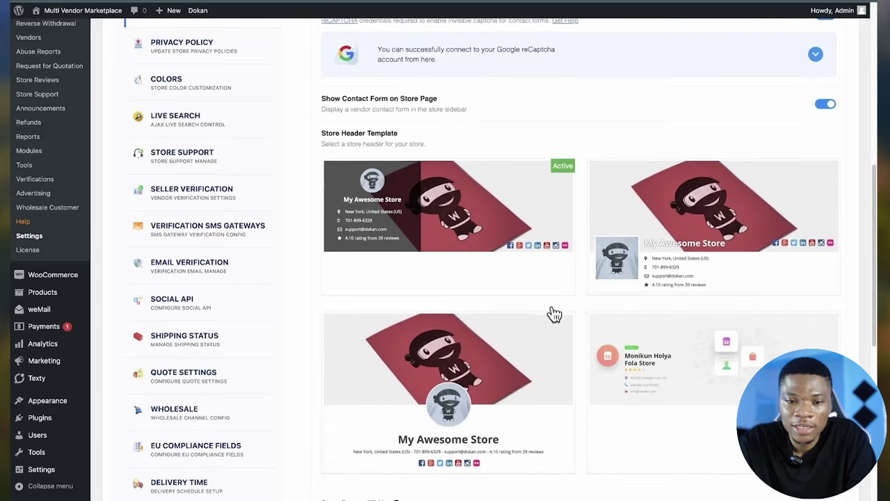
{"action": "scroll", "coordinate": [536, 390], "scroll_direction": "down", "scroll_amount": 2}
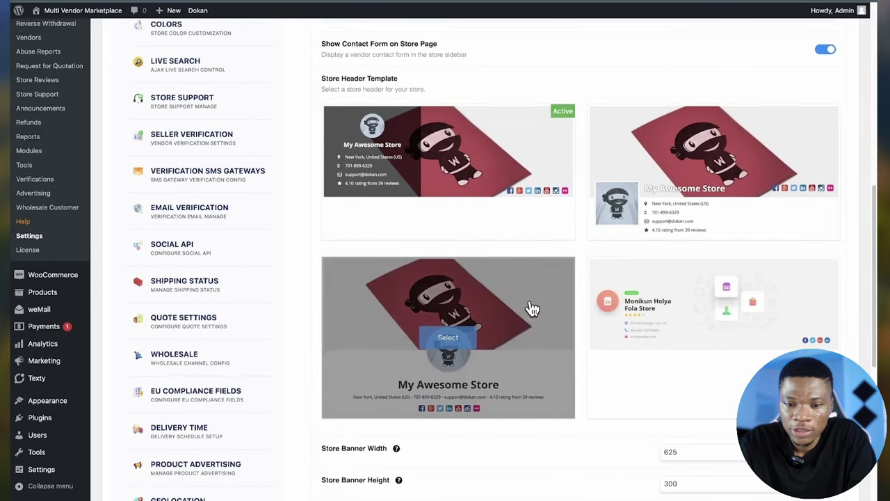
- Make the centred-logo store header template active and reload the settings page
{"action": "left_click", "coordinate": [513, 304]}
{"action": "scroll", "coordinate": [418, 323], "scroll_direction": "down", "scroll_amount": 5}
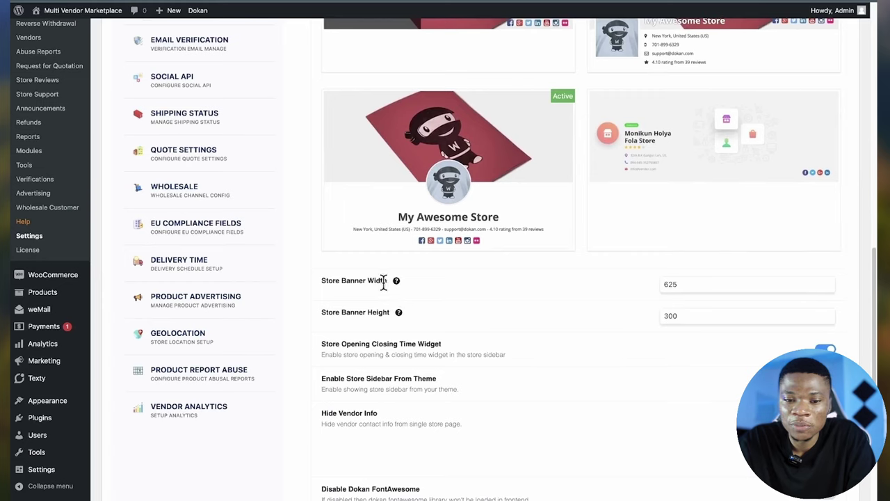
{"action": "scroll", "coordinate": [622, 286], "scroll_direction": "down", "scroll_amount": 2}
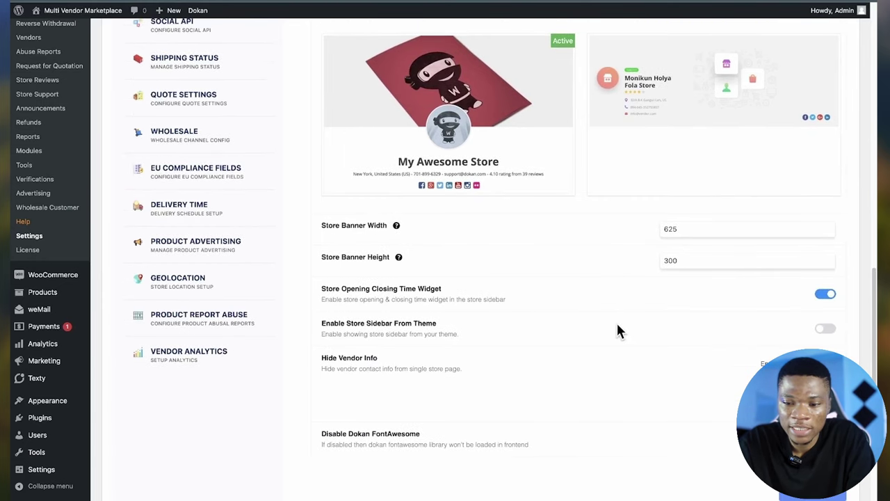
{"action": "scroll", "coordinate": [617, 325], "scroll_direction": "down", "scroll_amount": 2}
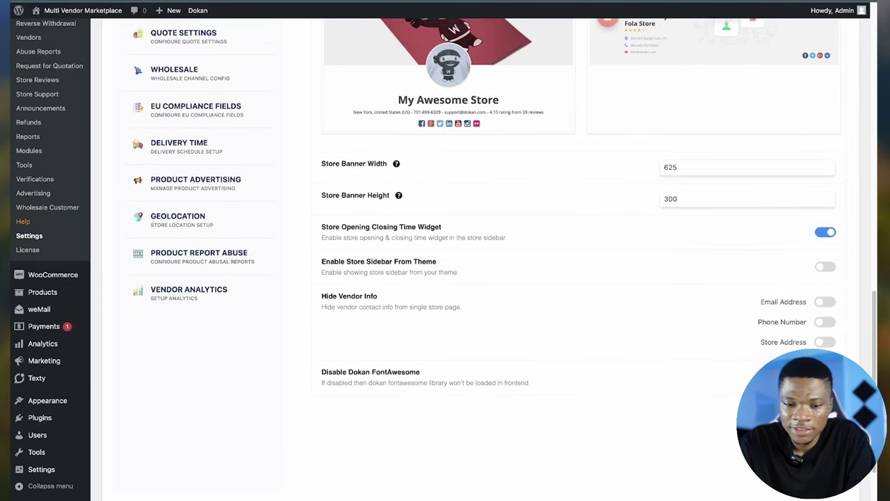
{"action": "key", "text": "F5"}
{"action": "scroll", "coordinate": [459, 396], "scroll_direction": "up", "scroll_amount": 10}
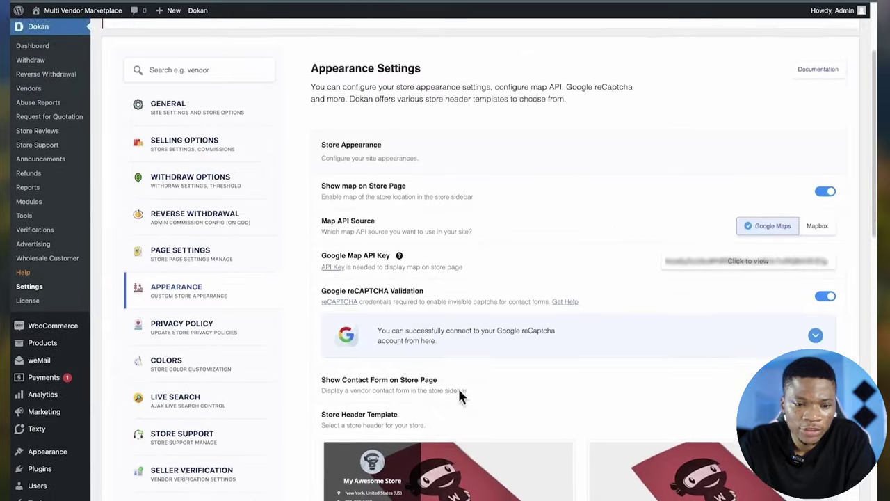
- Browse the Privacy Policy, Colors and Live Search settings
{"action": "left_click", "coordinate": [174, 327]}
{"action": "left_click", "coordinate": [188, 381]}
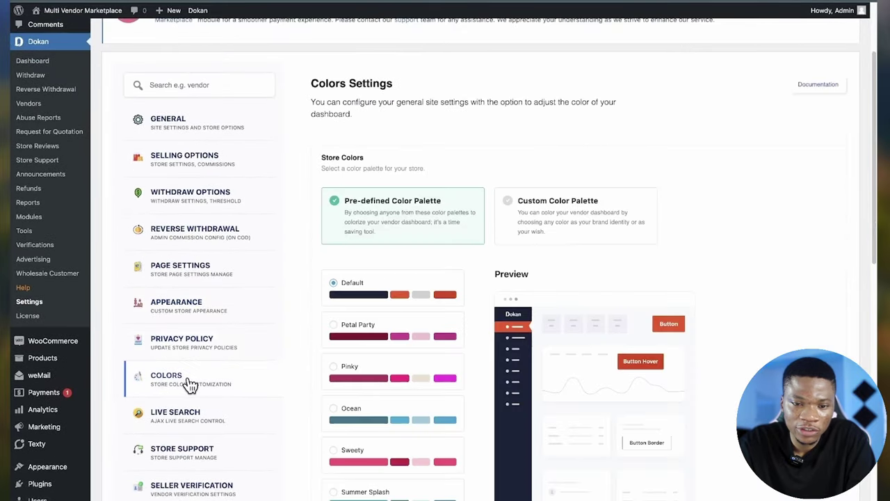
{"action": "scroll", "coordinate": [188, 384], "scroll_direction": "down", "scroll_amount": 3}
{"action": "left_click", "coordinate": [195, 314]}
{"action": "scroll", "coordinate": [235, 399], "scroll_direction": "down", "scroll_amount": 3}
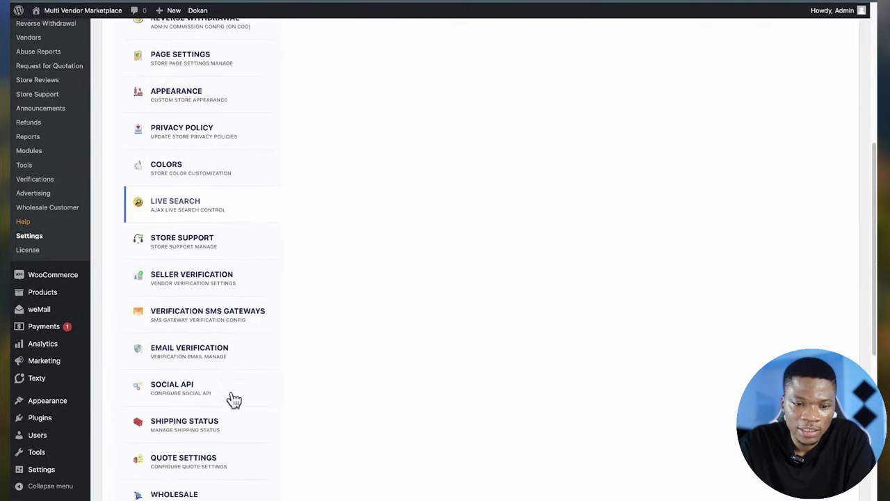
{"action": "scroll", "coordinate": [225, 369], "scroll_direction": "up", "scroll_amount": 2}
- Turn on Display on Order Details for Store Support and save
{"action": "left_click", "coordinate": [224, 370]}
{"action": "scroll", "coordinate": [197, 328], "scroll_direction": "up", "scroll_amount": 1}
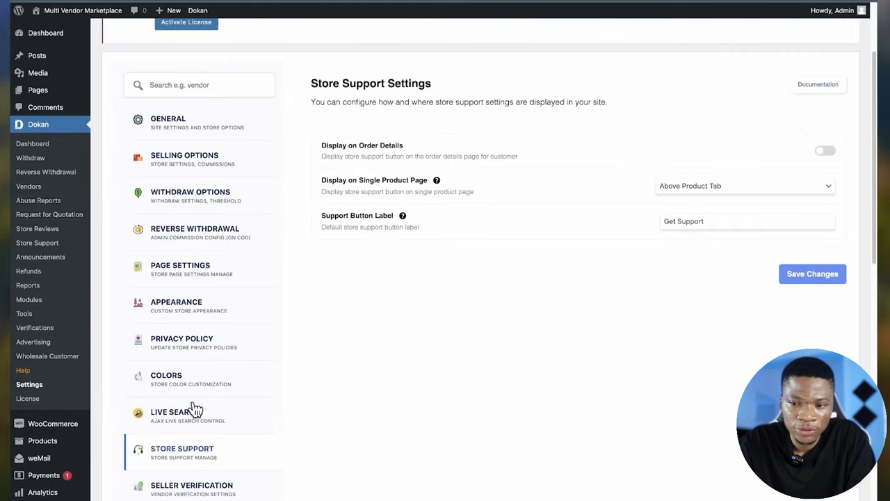
{"action": "left_click", "coordinate": [828, 151]}
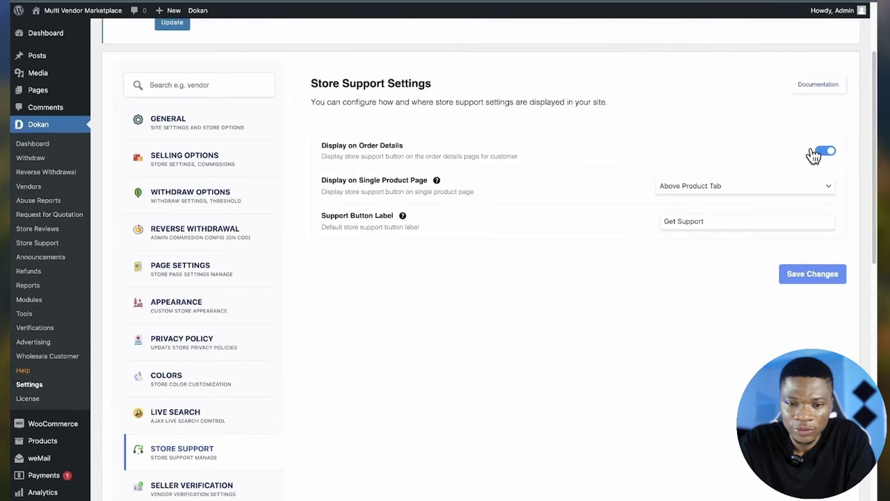
{"action": "left_click", "coordinate": [821, 277]}
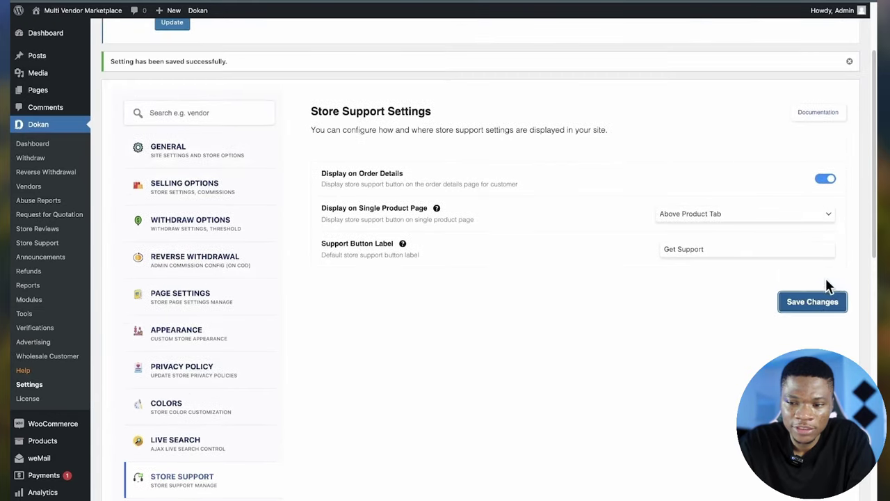
{"action": "scroll", "coordinate": [229, 378], "scroll_direction": "down", "scroll_amount": 4}
- Open the Seller Verification settings and scroll through the social connections
{"action": "left_click", "coordinate": [230, 378]}
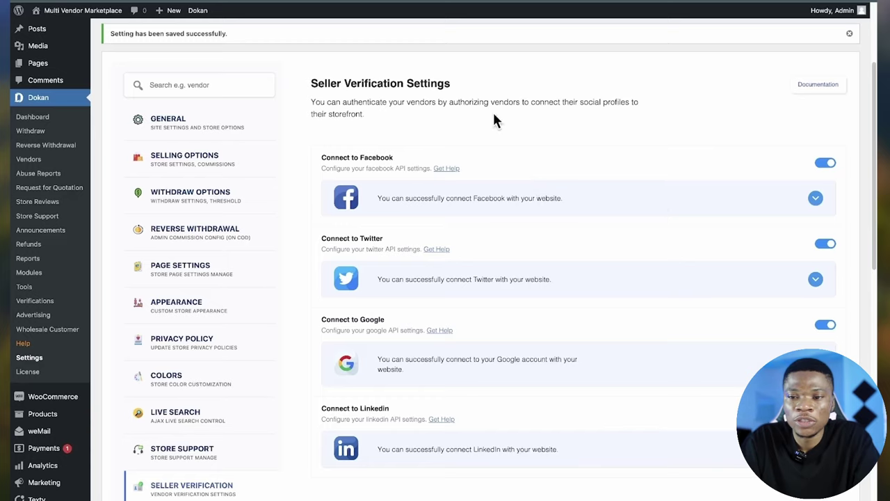
{"action": "scroll", "coordinate": [471, 202], "scroll_direction": "down", "scroll_amount": 1}
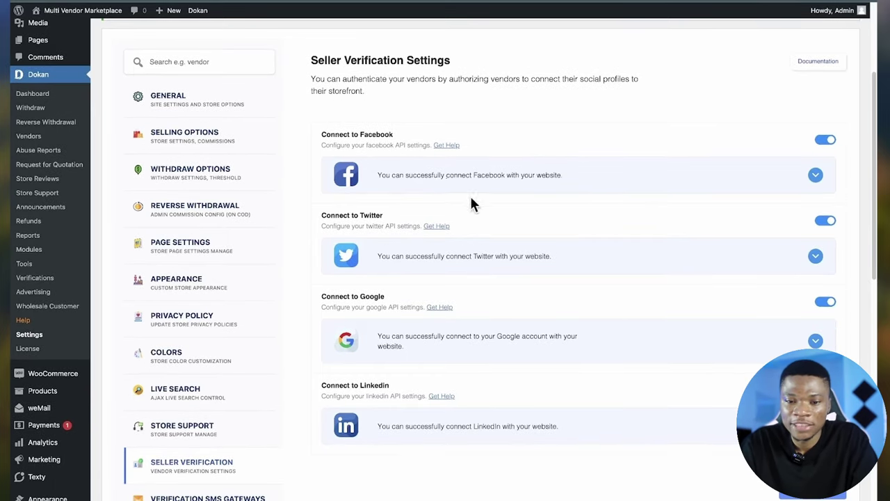
{"action": "scroll", "coordinate": [499, 335], "scroll_direction": "down", "scroll_amount": 5}
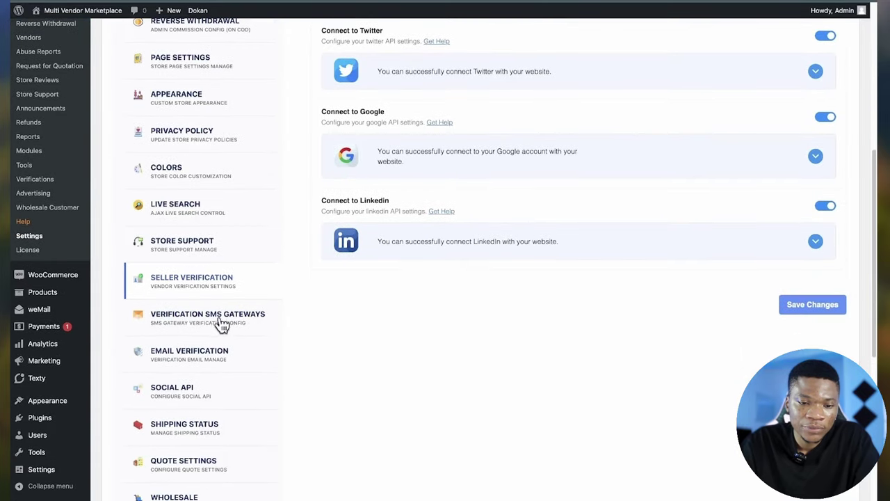
- Open the Verification SMS Gateways settings and start replacing the Sender Name value
{"action": "left_click", "coordinate": [219, 321]}
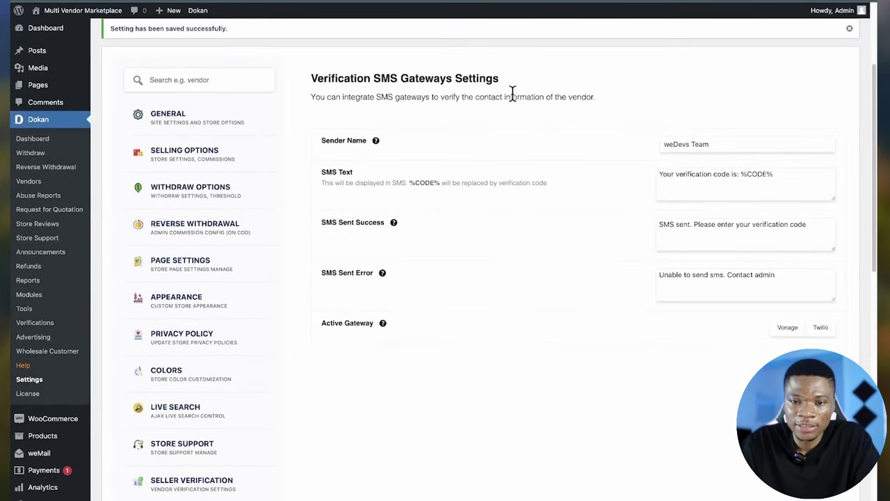
{"action": "scroll", "coordinate": [192, 416], "scroll_direction": "down", "scroll_amount": 1}
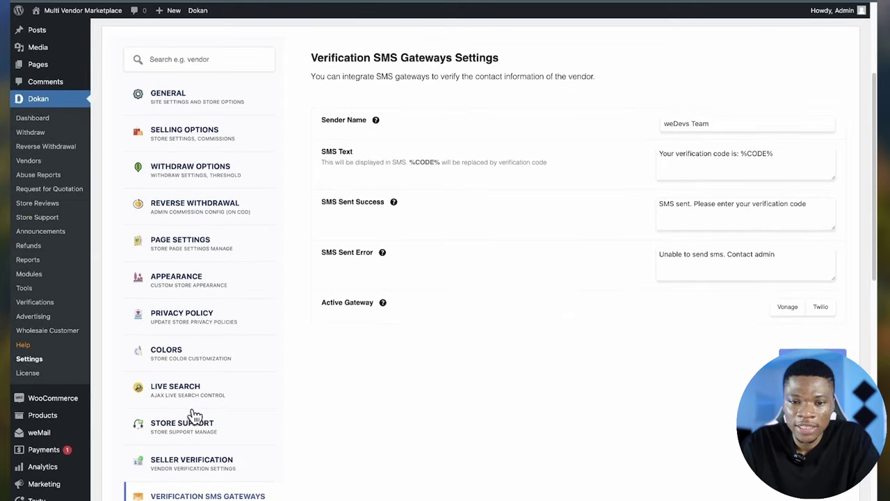
{"action": "left_click", "coordinate": [719, 124]}
{"action": "triple_click", "coordinate": [719, 123]}
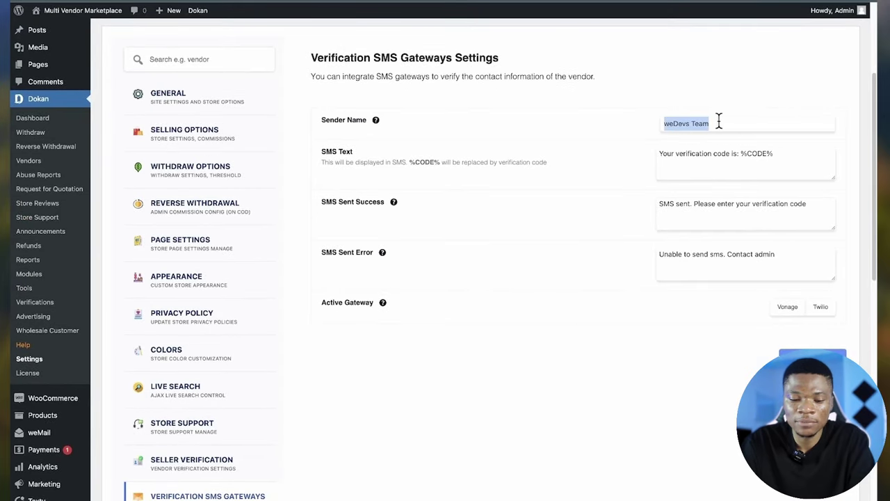
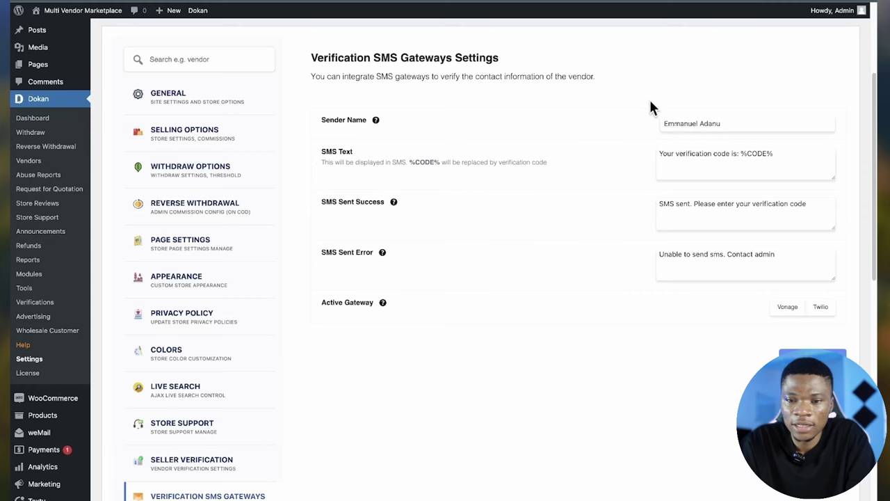
- Set Twilio as the active SMS gateway and view its app settings fields
{"action": "scroll", "coordinate": [335, 297], "scroll_direction": "down", "scroll_amount": 1}
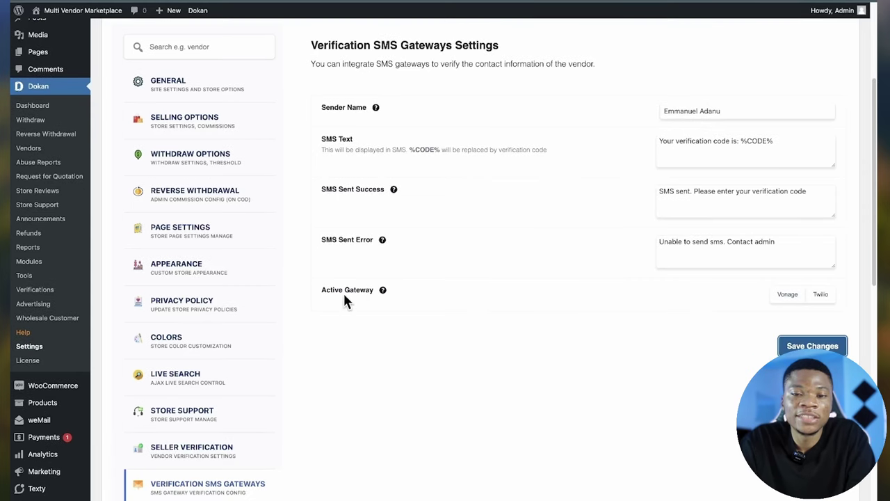
{"action": "left_click", "coordinate": [789, 298]}
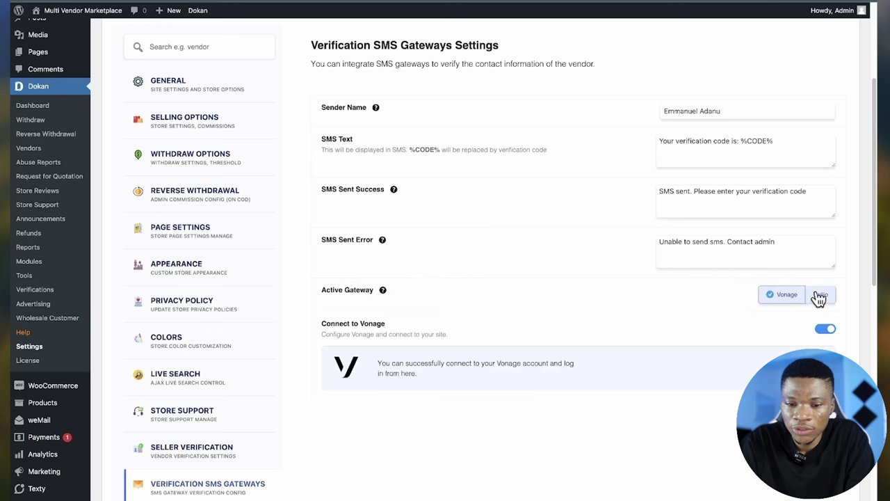
{"action": "left_click", "coordinate": [819, 298]}
{"action": "left_click", "coordinate": [791, 297]}
{"action": "left_click", "coordinate": [820, 297]}
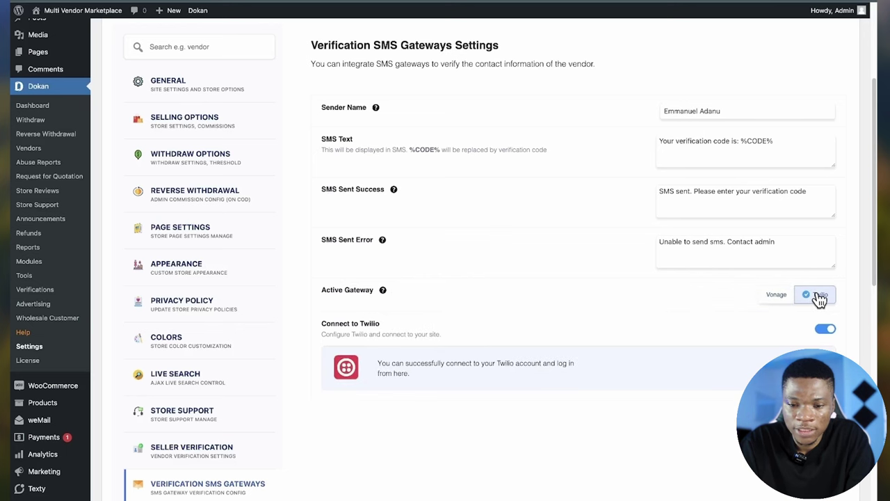
{"action": "scroll", "coordinate": [721, 391], "scroll_direction": "down", "scroll_amount": 4}
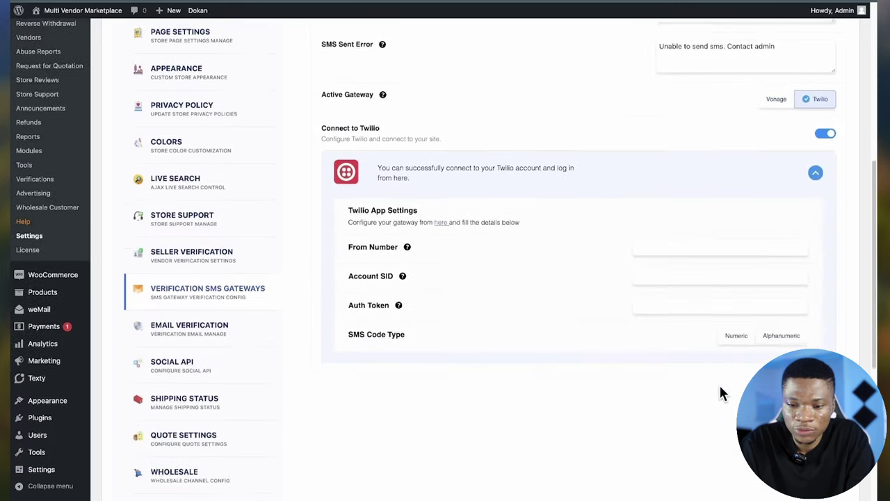
{"action": "scroll", "coordinate": [720, 391], "scroll_direction": "up", "scroll_amount": 1}
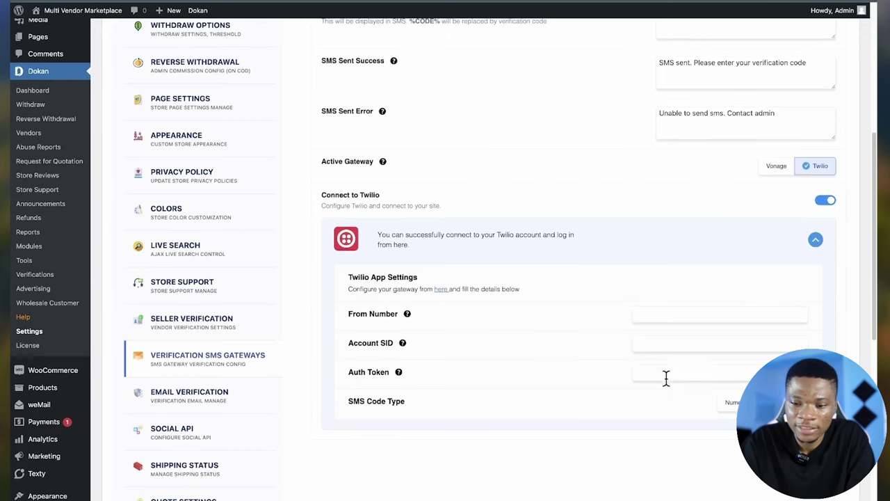
{"action": "scroll", "coordinate": [688, 374], "scroll_direction": "down", "scroll_amount": 2}
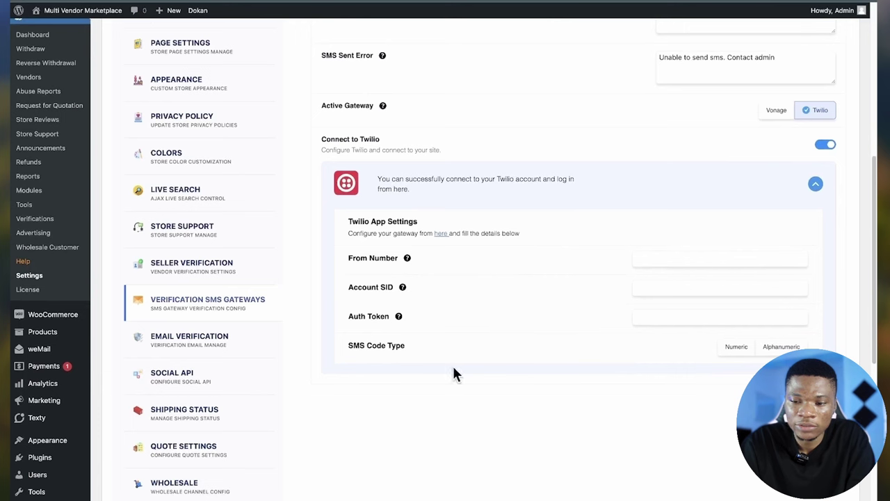
- Enable Email Verification, review the registration and login notice texts, and save
{"action": "left_click", "coordinate": [218, 342]}
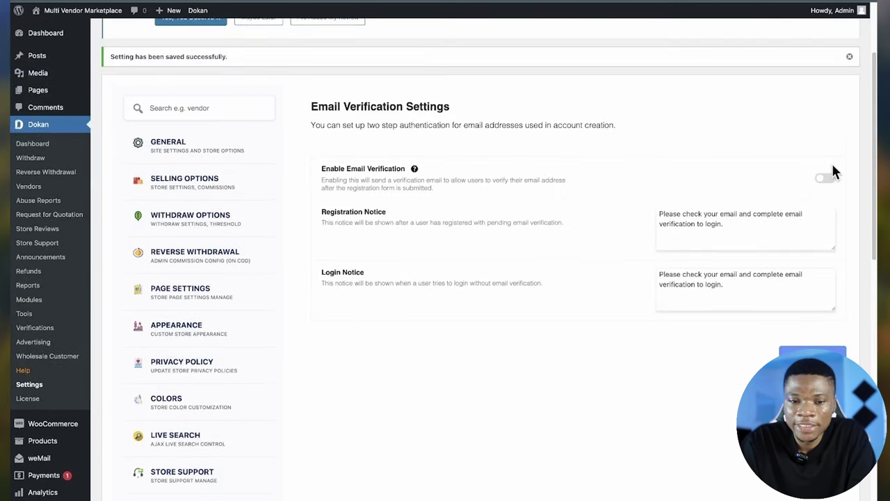
{"action": "left_click", "coordinate": [828, 180]}
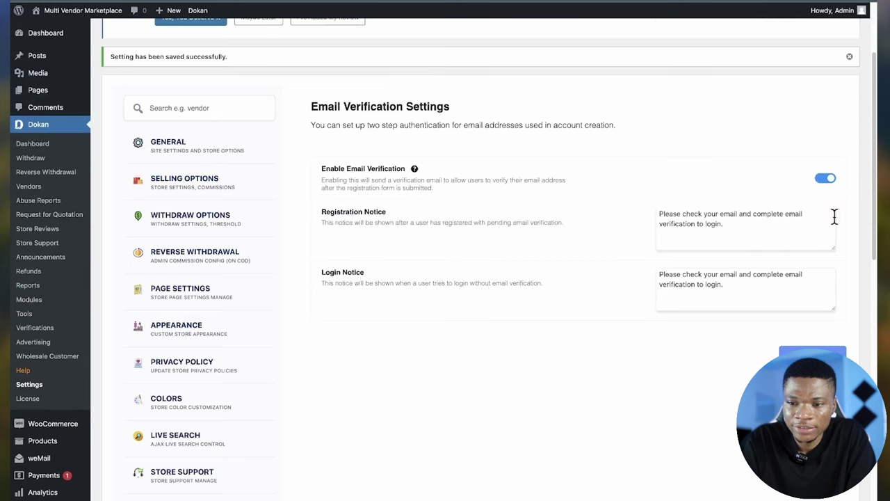
{"action": "left_click_drag", "start_coordinate": [712, 233], "coordinate": [639, 204]}
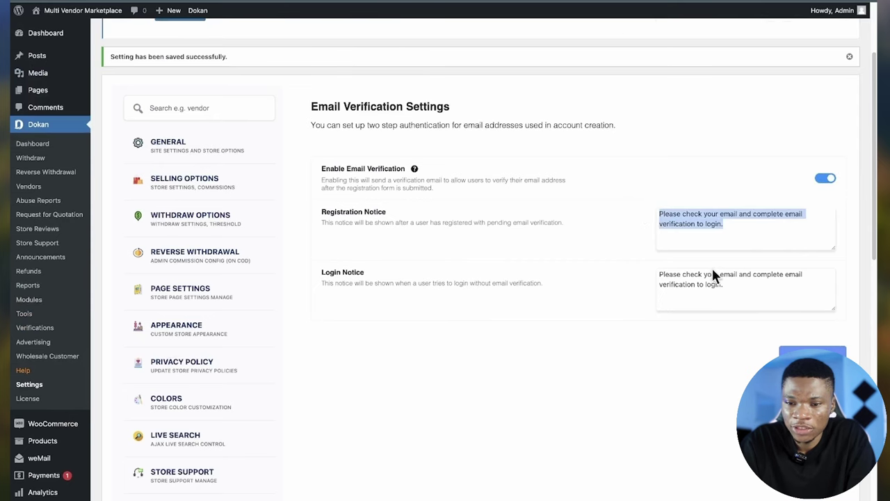
{"action": "left_click", "coordinate": [730, 284]}
{"action": "left_click_drag", "start_coordinate": [732, 285], "coordinate": [656, 272]}
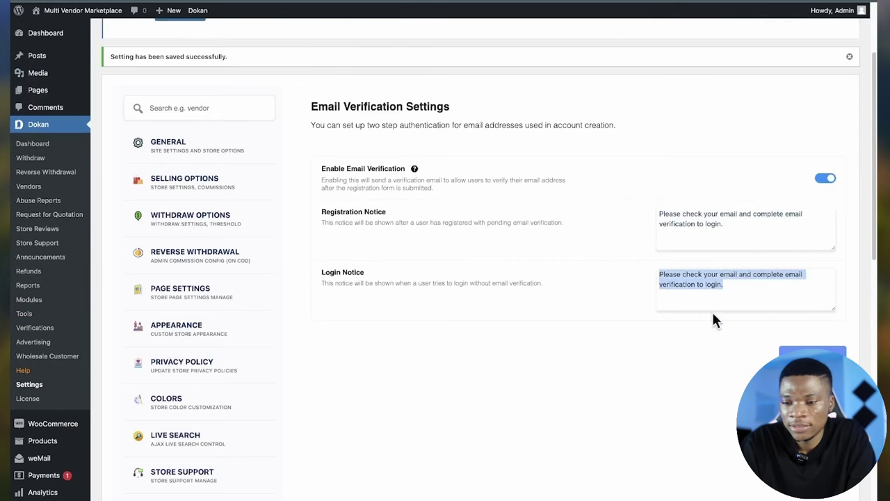
{"action": "left_click", "coordinate": [828, 351]}
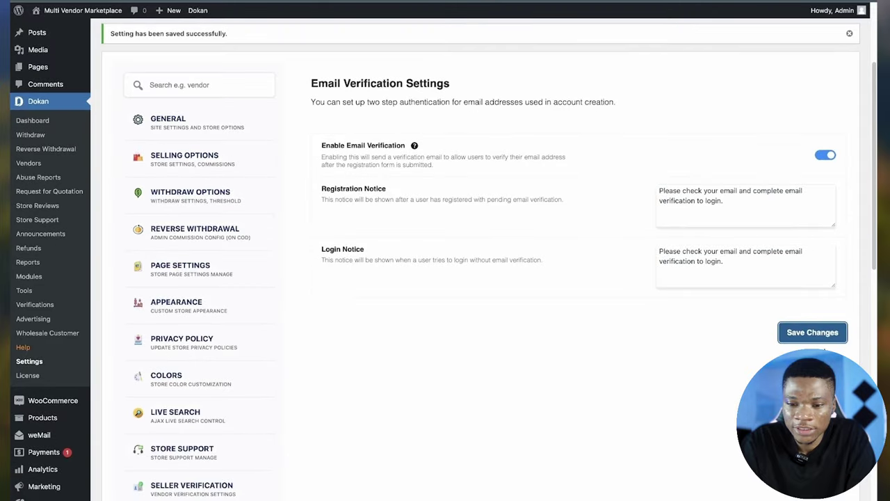
{"action": "scroll", "coordinate": [234, 447], "scroll_direction": "down", "scroll_amount": 5}
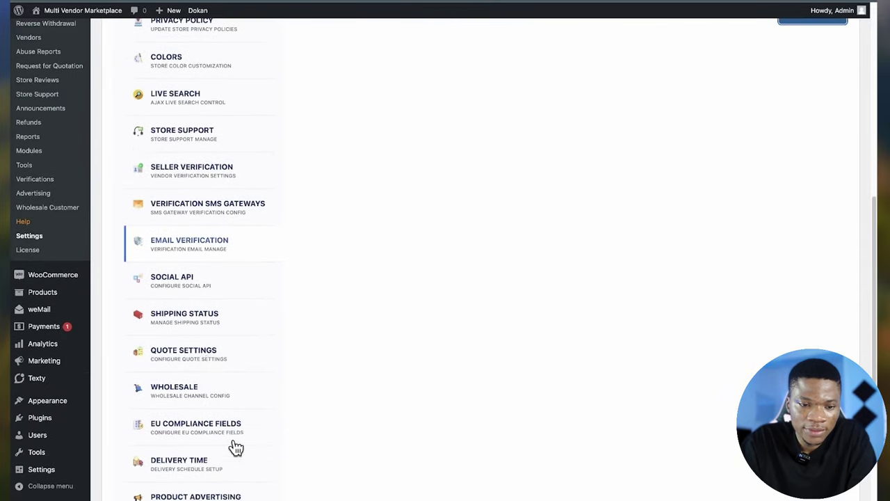
- Turn on Enable Social Login in the Social API settings
{"action": "left_click", "coordinate": [185, 282]}
{"action": "scroll", "coordinate": [189, 299], "scroll_direction": "up", "scroll_amount": 5}
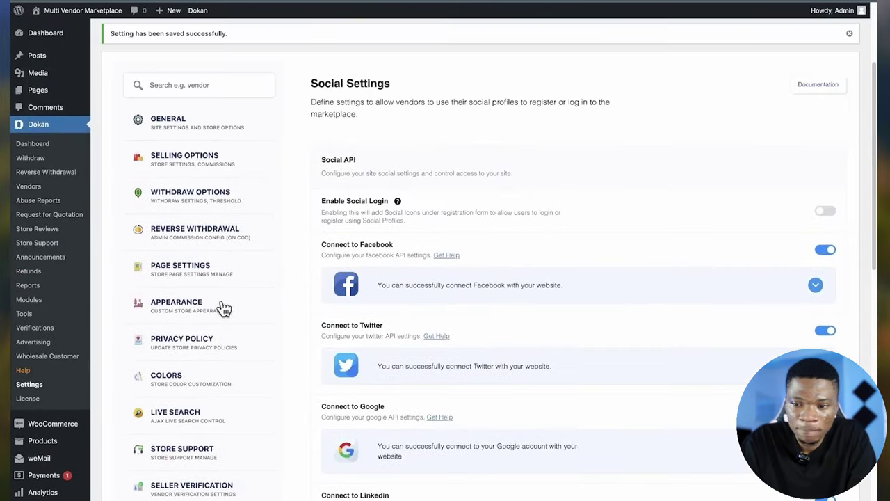
{"action": "left_click", "coordinate": [825, 202]}
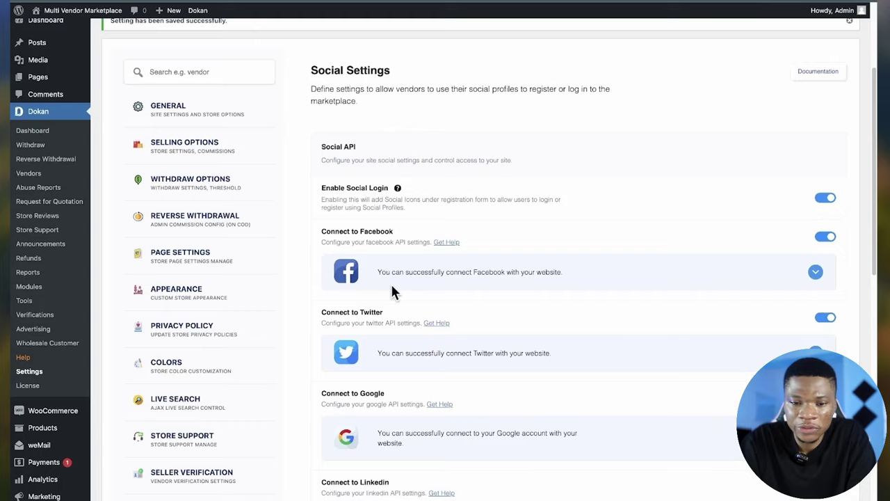
{"action": "scroll", "coordinate": [391, 281], "scroll_direction": "down", "scroll_amount": 3}
{"action": "scroll", "coordinate": [245, 397], "scroll_direction": "down", "scroll_amount": 4}
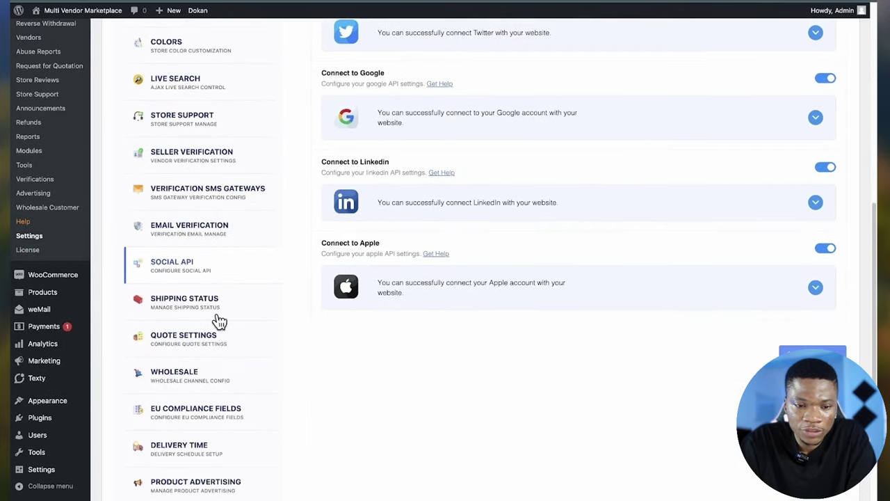
{"action": "scroll", "coordinate": [211, 320], "scroll_direction": "down", "scroll_amount": 1}
- Allow shipment tracking for vendors and review the shipping providers list
{"action": "left_click", "coordinate": [197, 271]}
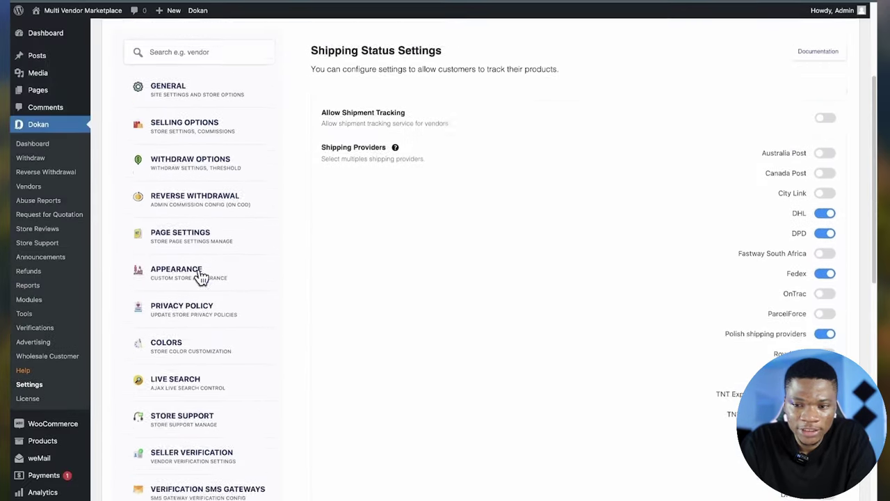
{"action": "left_click", "coordinate": [826, 151]}
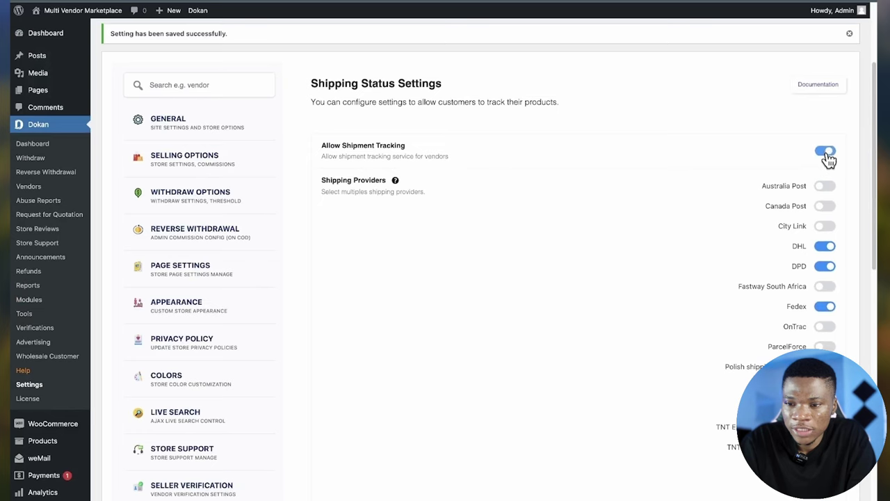
{"action": "scroll", "coordinate": [384, 299], "scroll_direction": "down", "scroll_amount": 1}
{"action": "scroll", "coordinate": [385, 304], "scroll_direction": "down", "scroll_amount": 2}
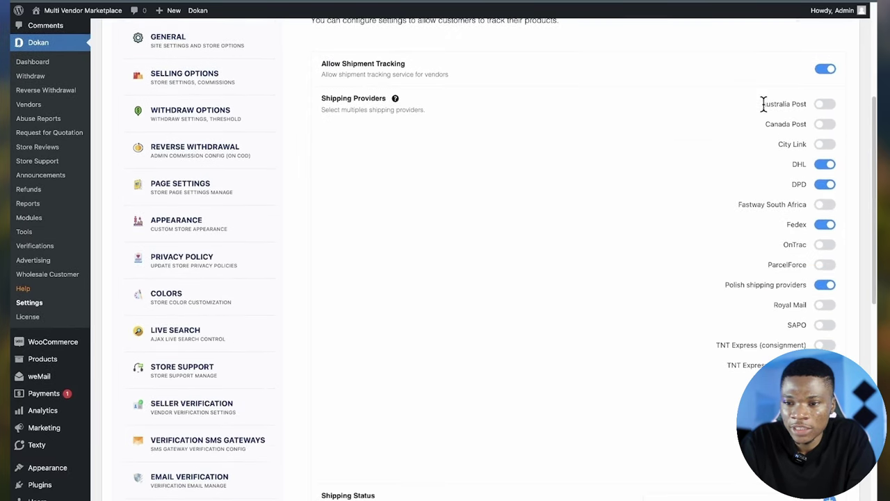
{"action": "scroll", "coordinate": [831, 241], "scroll_direction": "down", "scroll_amount": 10}
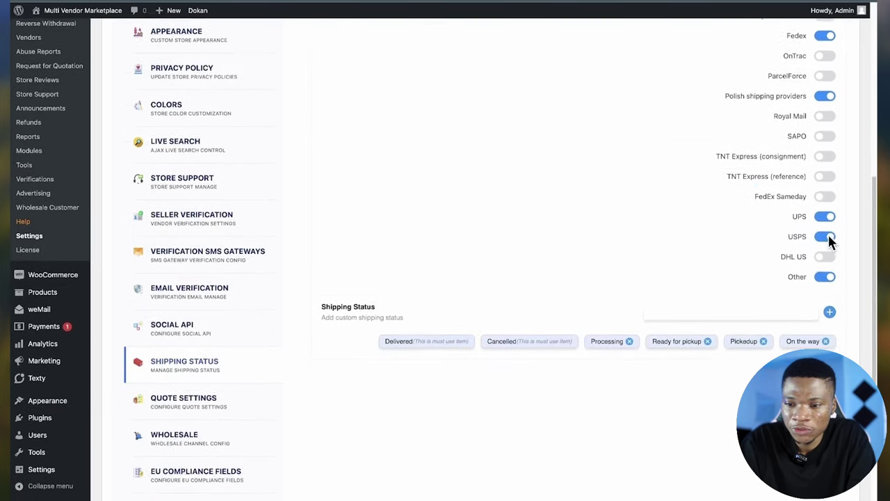
{"action": "scroll", "coordinate": [831, 242], "scroll_direction": "down", "scroll_amount": 1}
- Scroll through the Quote Settings page
{"action": "left_click", "coordinate": [200, 252]}
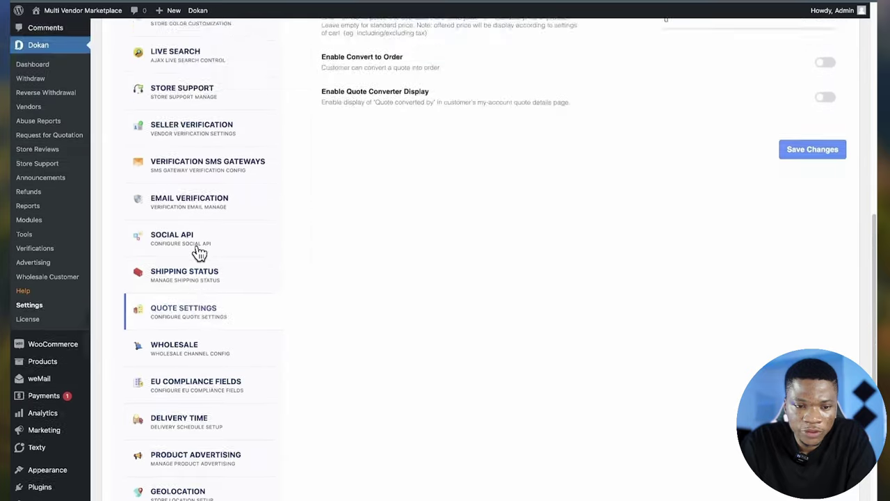
{"action": "scroll", "coordinate": [487, 355], "scroll_direction": "down", "scroll_amount": 1}
{"action": "scroll", "coordinate": [485, 360], "scroll_direction": "down", "scroll_amount": 5}
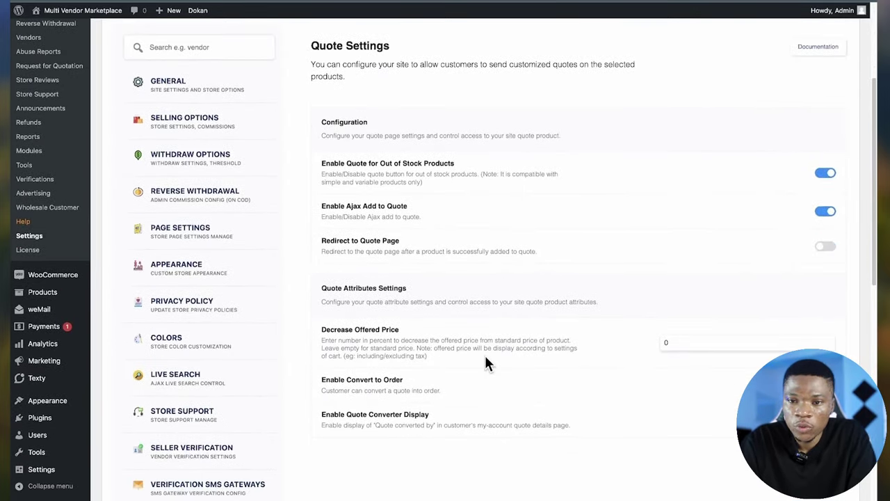
{"action": "scroll", "coordinate": [486, 359], "scroll_direction": "down", "scroll_amount": 10}
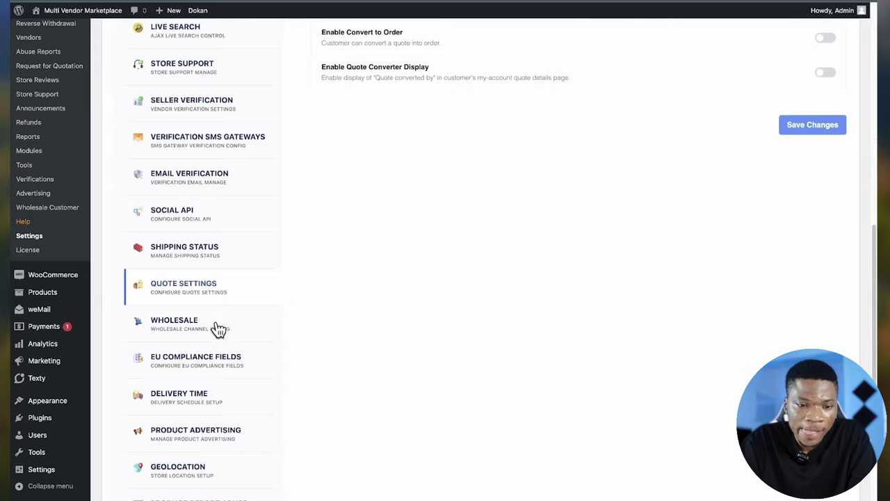
- Browse the Wholesale and EU Compliance Fields settings
{"action": "left_click", "coordinate": [217, 326]}
{"action": "scroll", "coordinate": [251, 424], "scroll_direction": "down", "scroll_amount": 12}
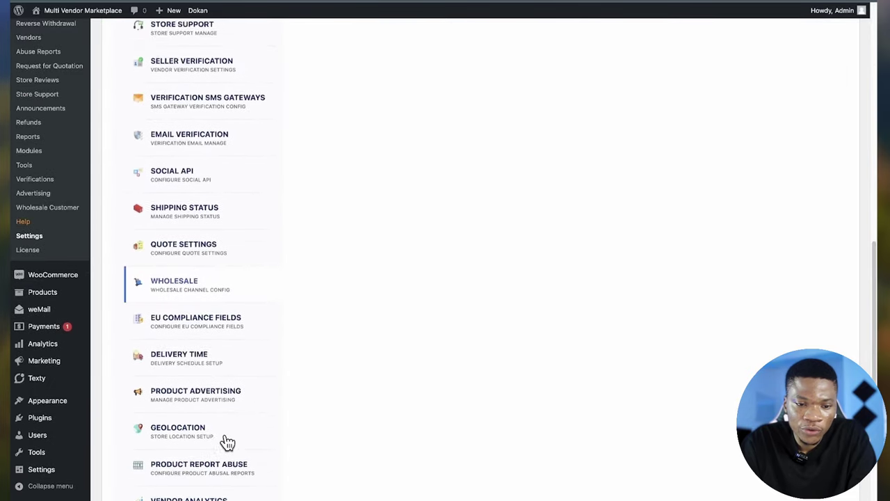
{"action": "scroll", "coordinate": [228, 442], "scroll_direction": "down", "scroll_amount": 1}
{"action": "left_click", "coordinate": [200, 309]}
{"action": "scroll", "coordinate": [213, 362], "scroll_direction": "down", "scroll_amount": 10}
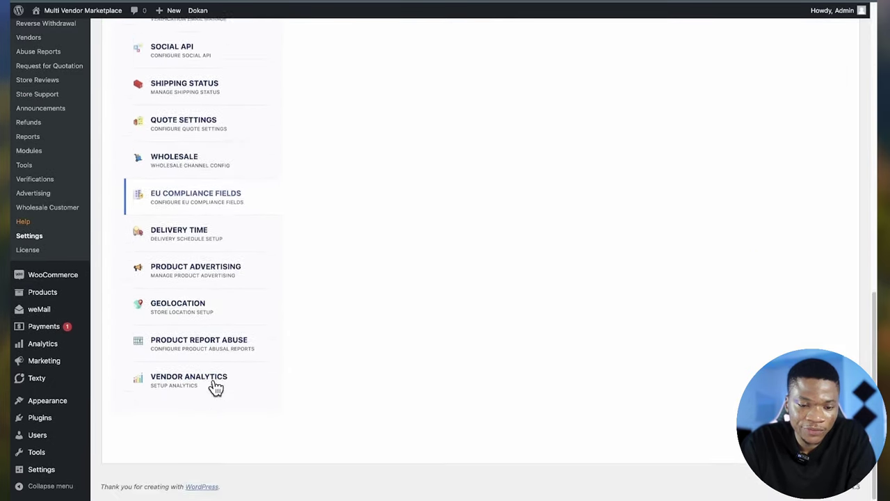
- In Delivery Time settings, leave Monday and Tuesday delivery switched off
{"action": "left_click", "coordinate": [199, 240]}
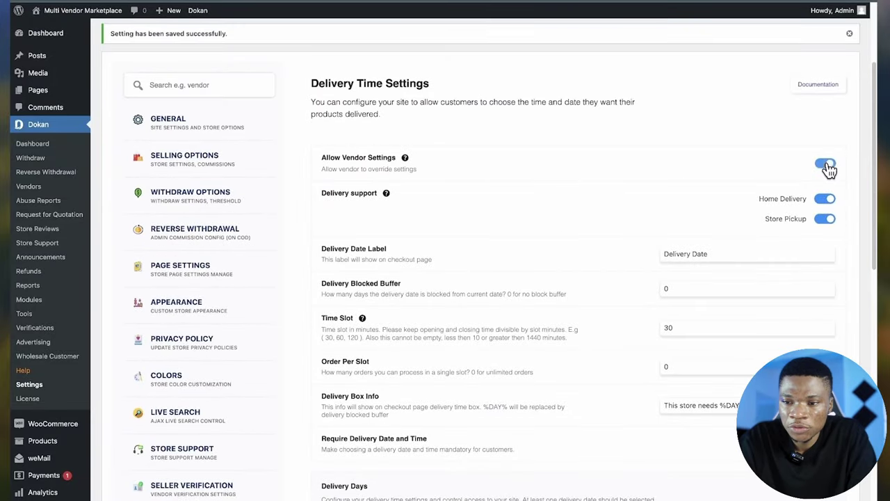
{"action": "scroll", "coordinate": [488, 216], "scroll_direction": "down", "scroll_amount": 5}
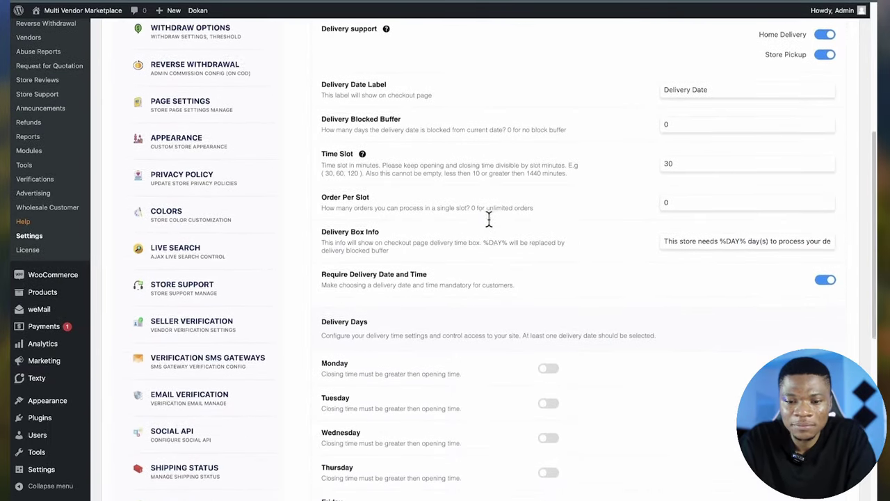
{"action": "scroll", "coordinate": [489, 220], "scroll_direction": "down", "scroll_amount": 6}
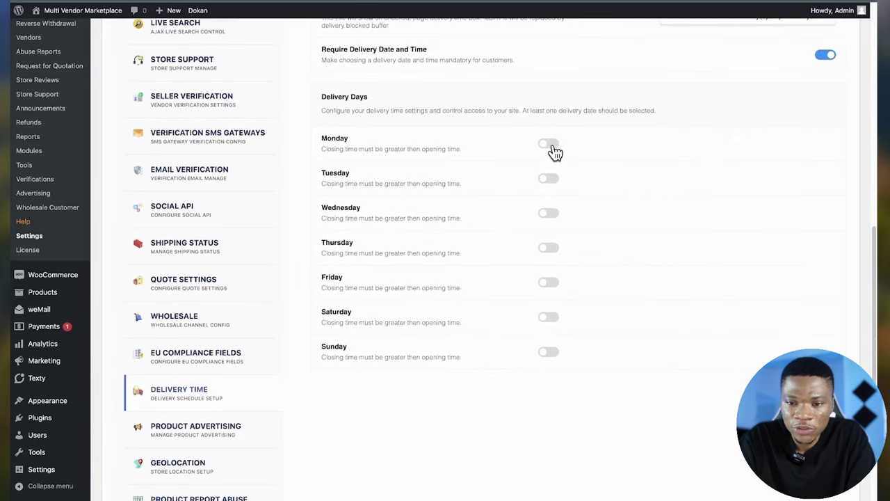
{"action": "left_click", "coordinate": [550, 145]}
{"action": "left_click", "coordinate": [550, 183]}
{"action": "left_click", "coordinate": [547, 183]}
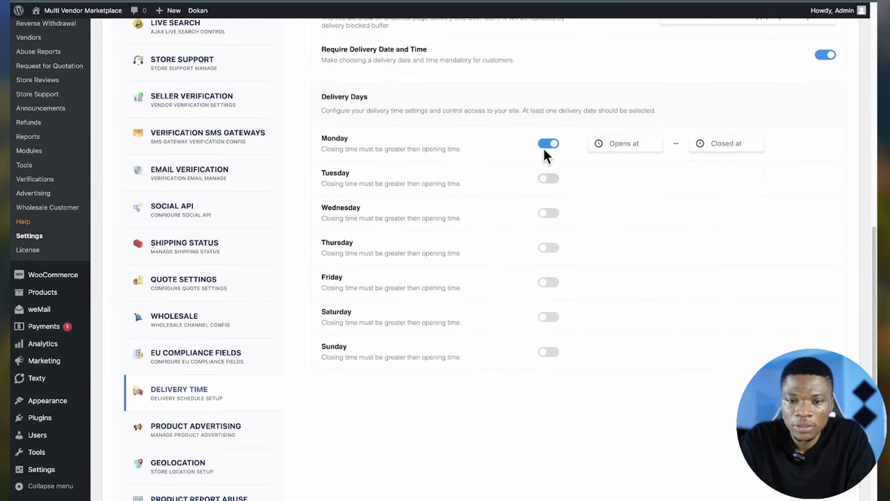
{"action": "left_click", "coordinate": [547, 145]}
{"action": "scroll", "coordinate": [193, 367], "scroll_direction": "down", "scroll_amount": 3}
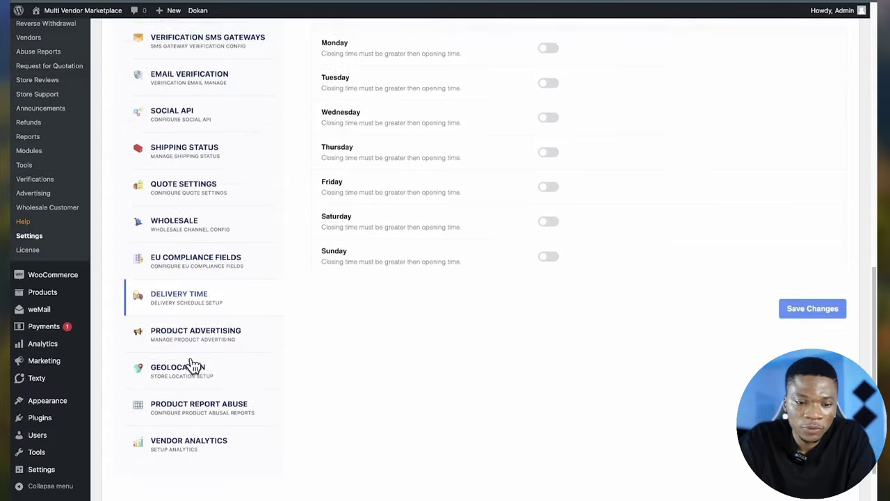
{"action": "left_click", "coordinate": [215, 282]}
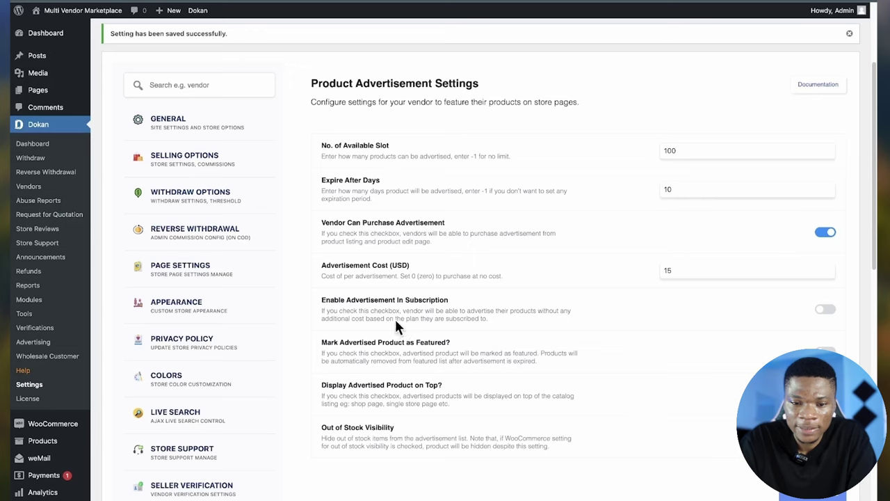
- Turn on 'Mark Advertised Product as Featured?' in Product Advertising settings
{"action": "scroll", "coordinate": [391, 315], "scroll_direction": "down", "scroll_amount": 1}
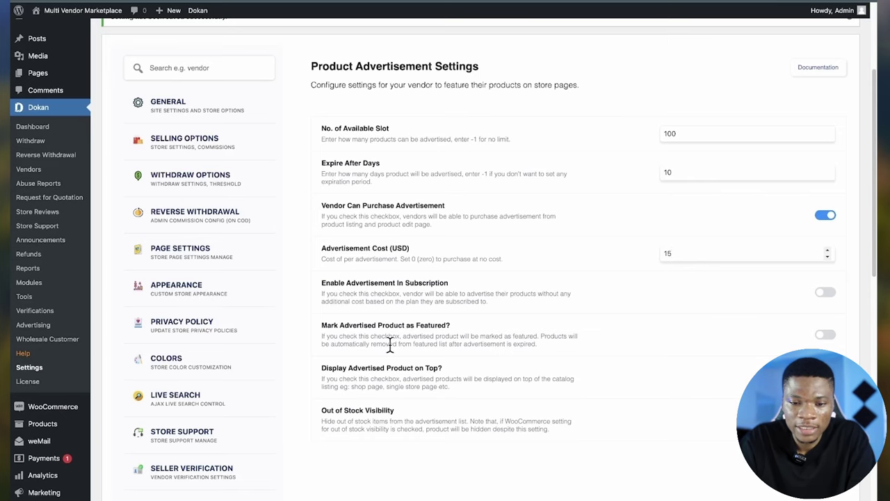
{"action": "scroll", "coordinate": [390, 346], "scroll_direction": "down", "scroll_amount": 1}
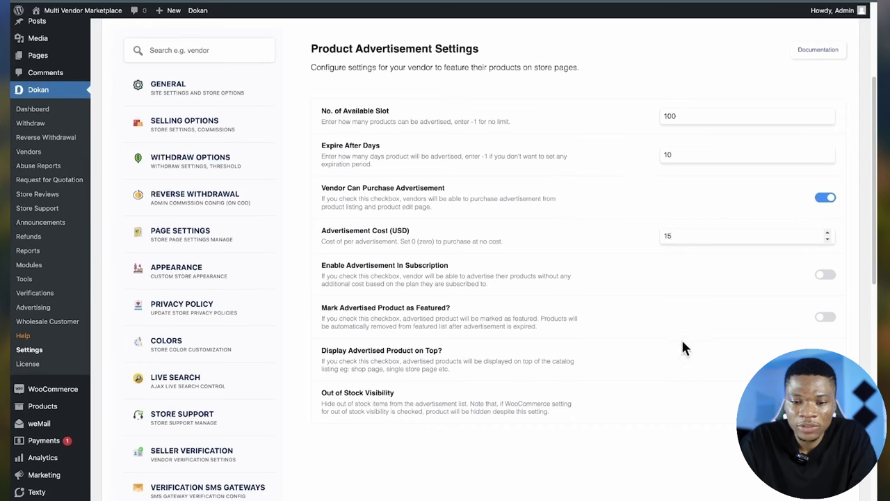
{"action": "left_click", "coordinate": [826, 318]}
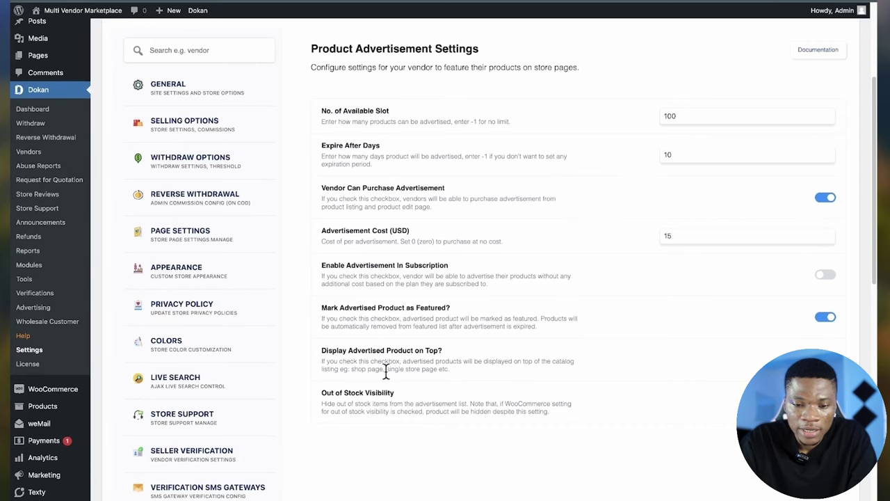
{"action": "scroll", "coordinate": [386, 373], "scroll_direction": "down", "scroll_amount": 1}
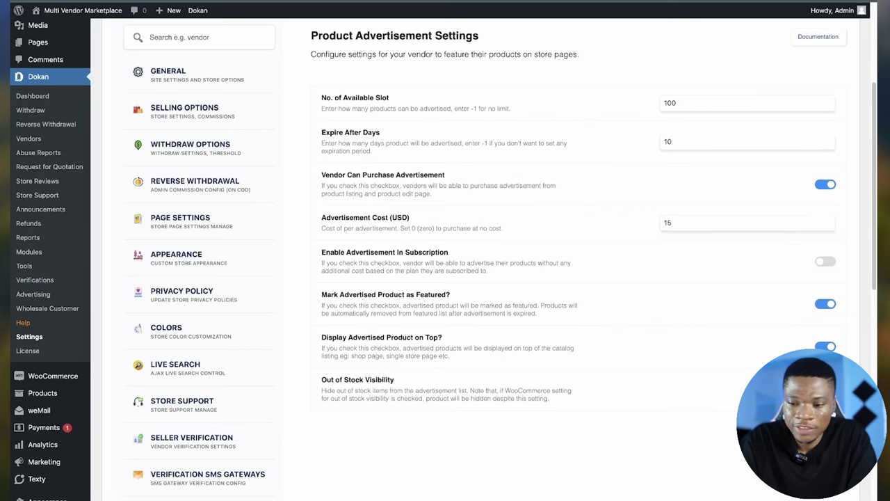
{"action": "scroll", "coordinate": [445, 278], "scroll_direction": "down", "scroll_amount": 2}
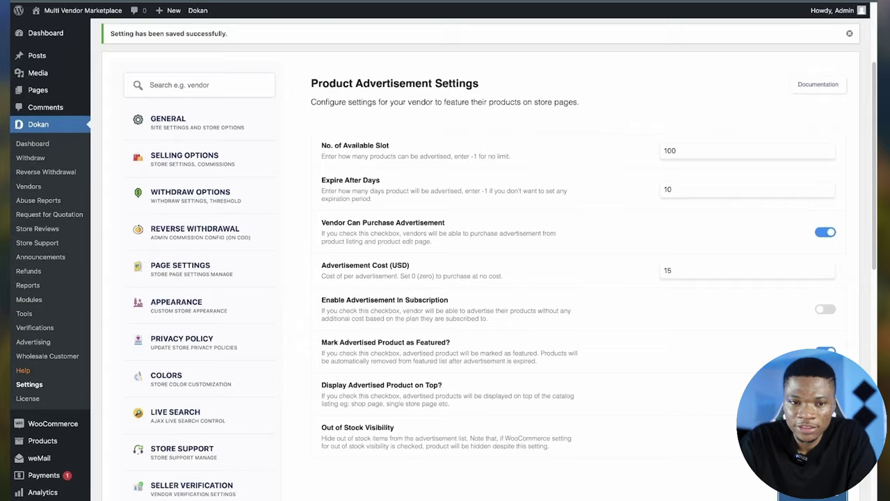
{"action": "scroll", "coordinate": [334, 350], "scroll_direction": "down", "scroll_amount": 10}
- Set the geolocation Show Map option to Shop Page only
{"action": "left_click", "coordinate": [200, 315]}
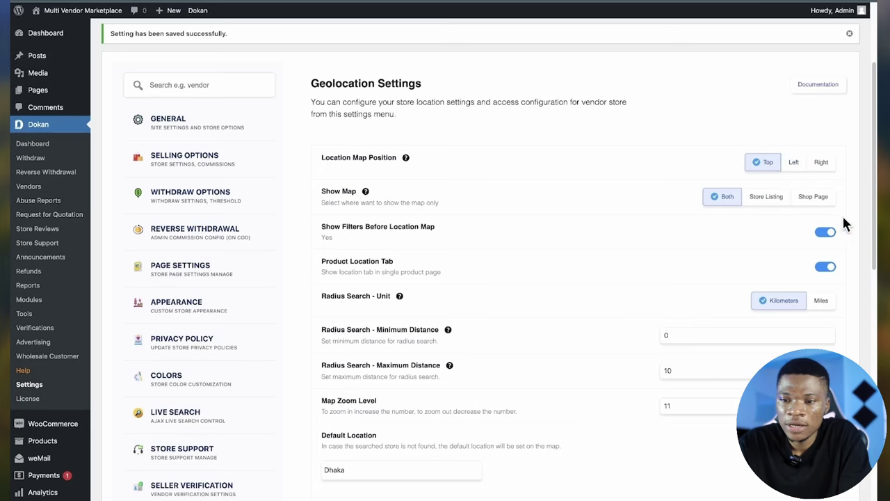
{"action": "left_click", "coordinate": [810, 202]}
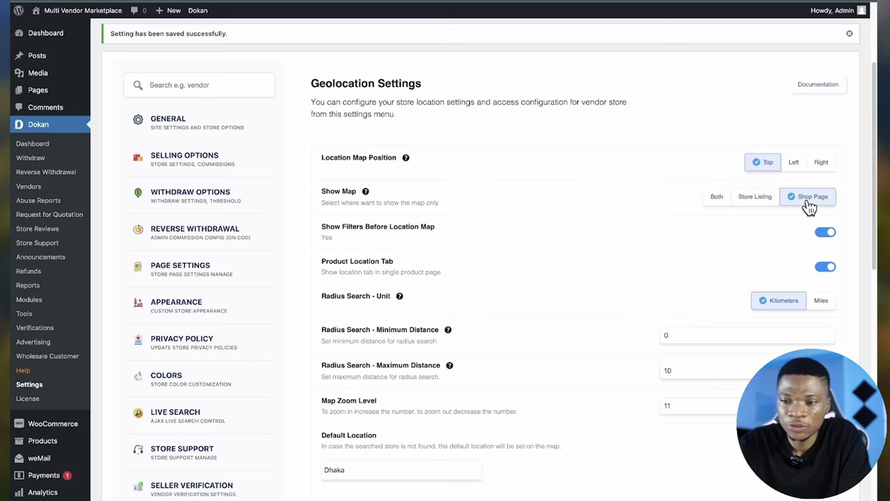
{"action": "scroll", "coordinate": [382, 364], "scroll_direction": "down", "scroll_amount": 1}
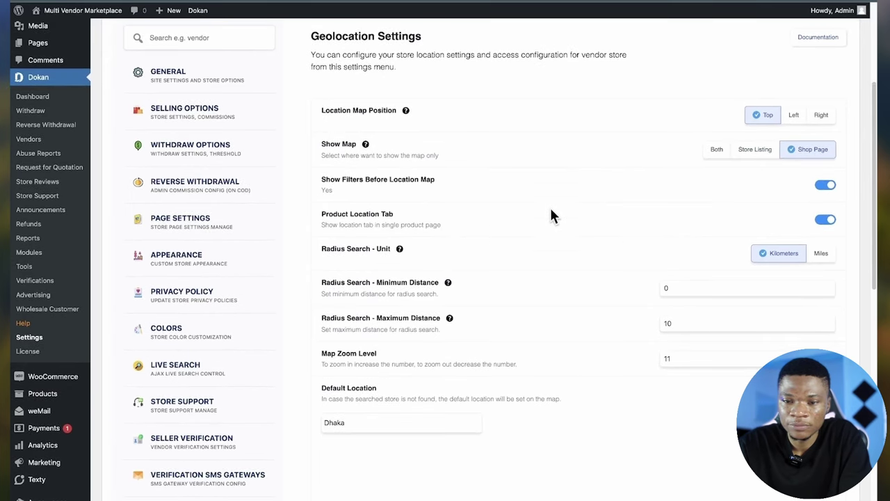
{"action": "scroll", "coordinate": [663, 318], "scroll_direction": "up", "scroll_amount": 1}
{"action": "scroll", "coordinate": [662, 318], "scroll_direction": "down", "scroll_amount": 2}
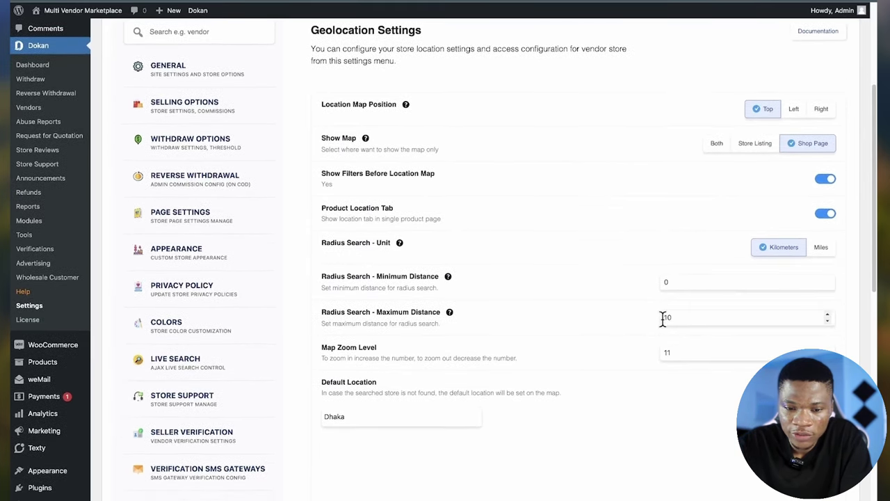
{"action": "scroll", "coordinate": [369, 343], "scroll_direction": "down", "scroll_amount": 1}
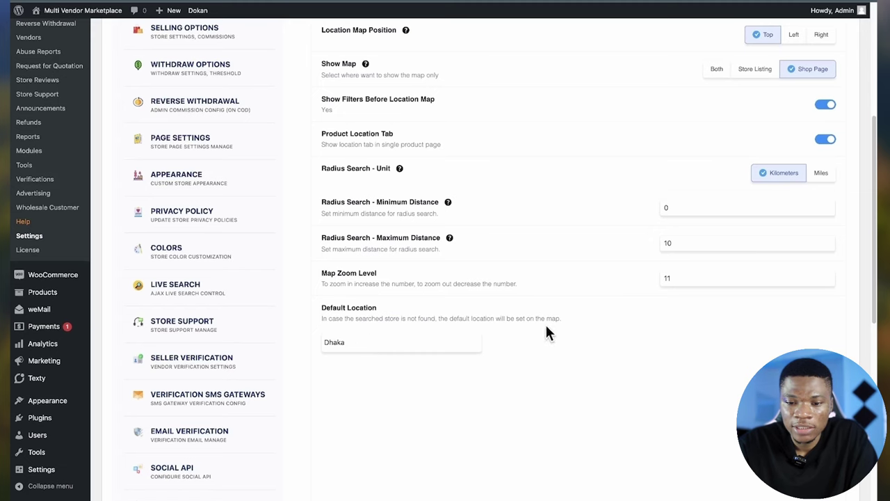
- Replace the default location 'Dhaka' with 'Lagos' and save the geolocation settings
{"action": "double_click", "coordinate": [404, 342]}
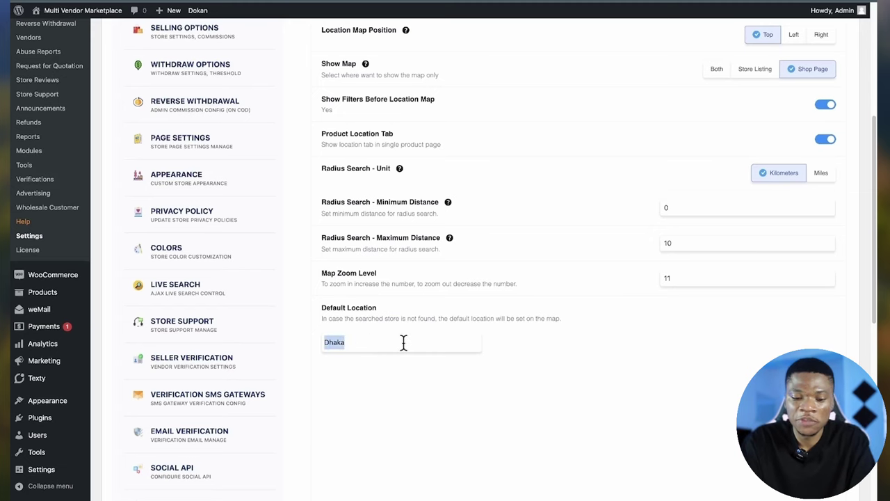
{"action": "type", "text": "Lagos"}
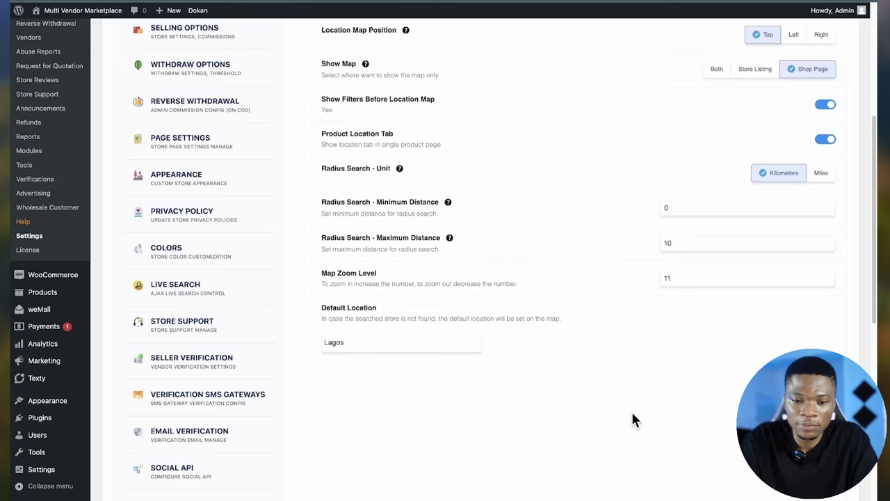
{"action": "scroll", "coordinate": [632, 417], "scroll_direction": "down", "scroll_amount": 3}
{"action": "key", "text": "Return"}
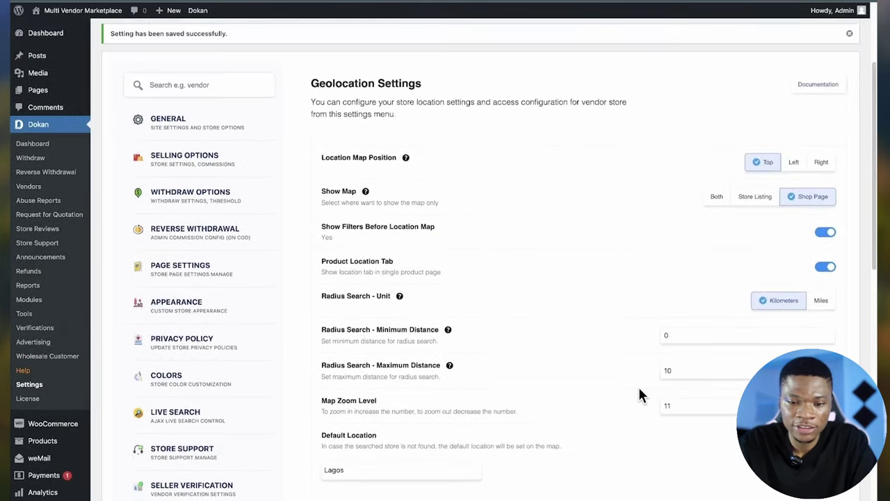
{"action": "scroll", "coordinate": [640, 393], "scroll_direction": "down", "scroll_amount": 10}
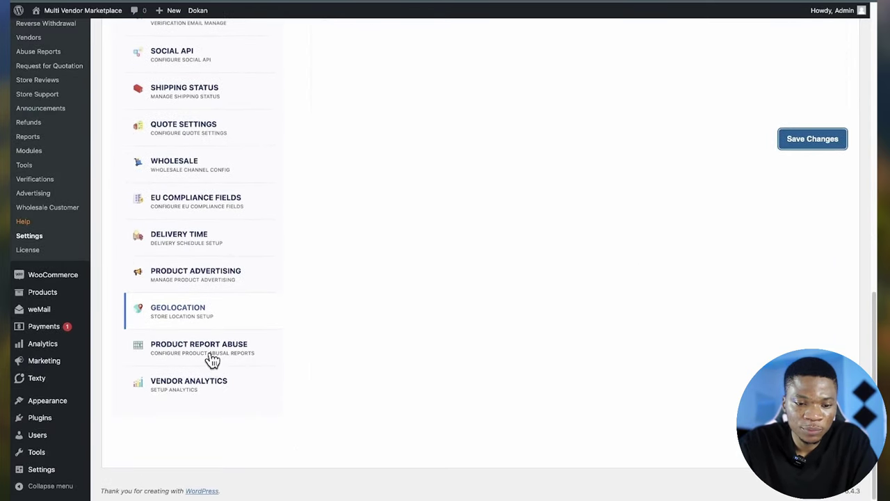
- Review the Product Report Abuse settings, then save the Vendor Analytics settings
{"action": "left_click", "coordinate": [212, 360]}
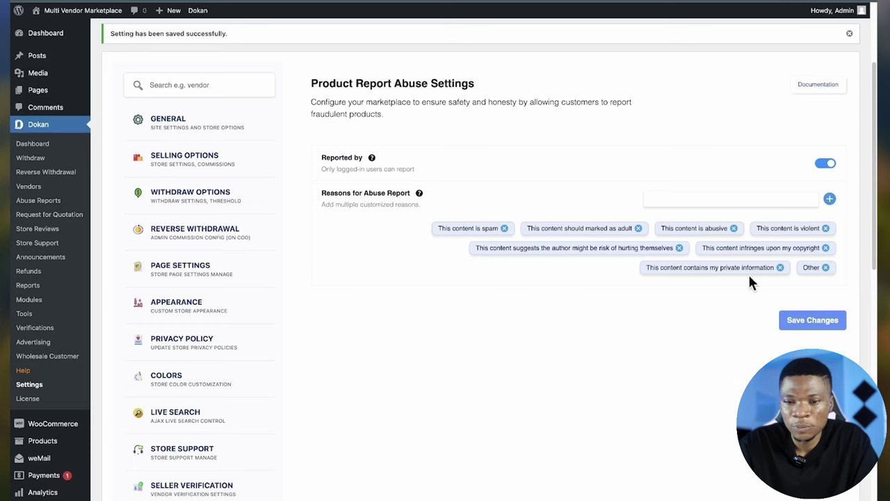
{"action": "scroll", "coordinate": [206, 387], "scroll_direction": "down", "scroll_amount": 10}
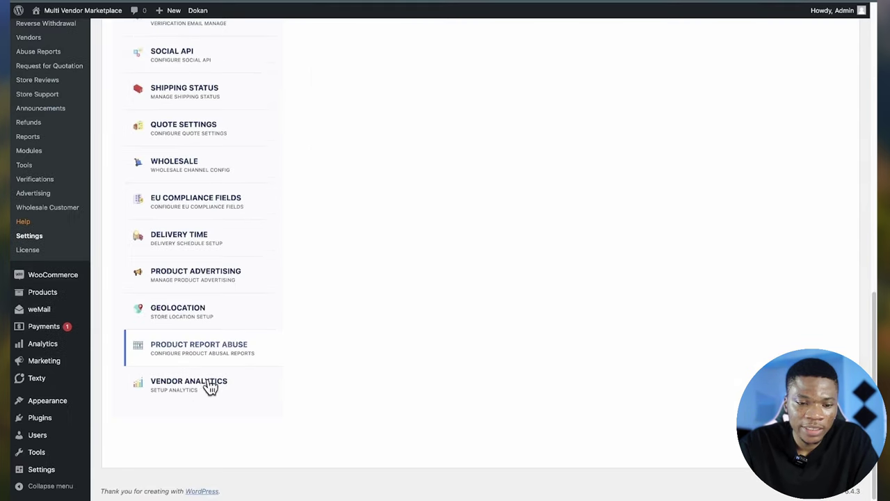
{"action": "left_click", "coordinate": [207, 388]}
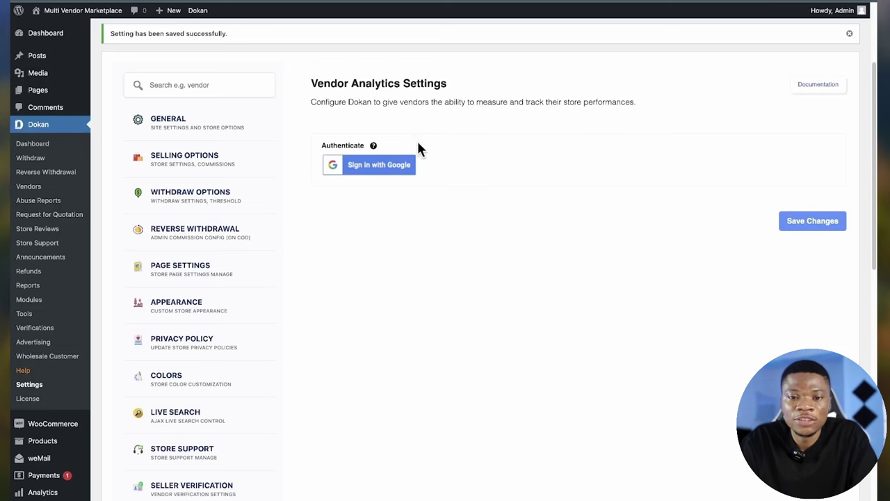
{"action": "left_click", "coordinate": [811, 228]}
{"action": "scroll", "coordinate": [449, 427], "scroll_direction": "down", "scroll_amount": 2}
{"action": "scroll", "coordinate": [449, 427], "scroll_direction": "down", "scroll_amount": 3}
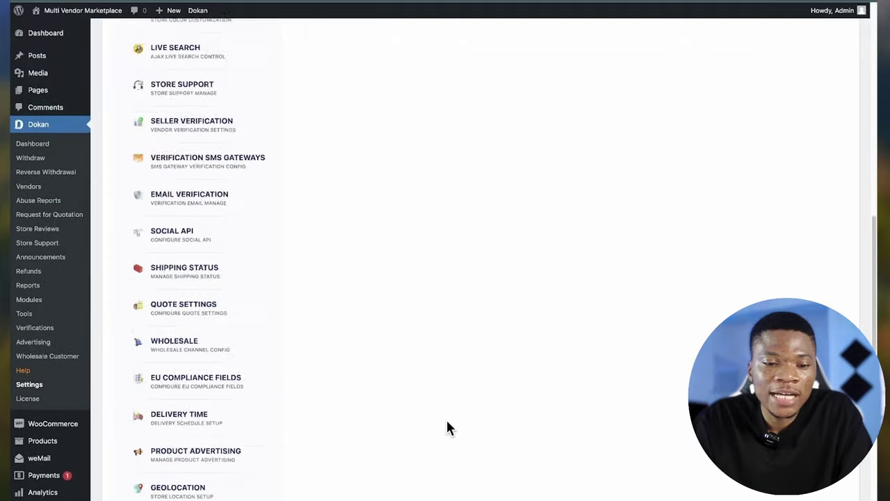
{"action": "scroll", "coordinate": [449, 427], "scroll_direction": "up", "scroll_amount": 7}
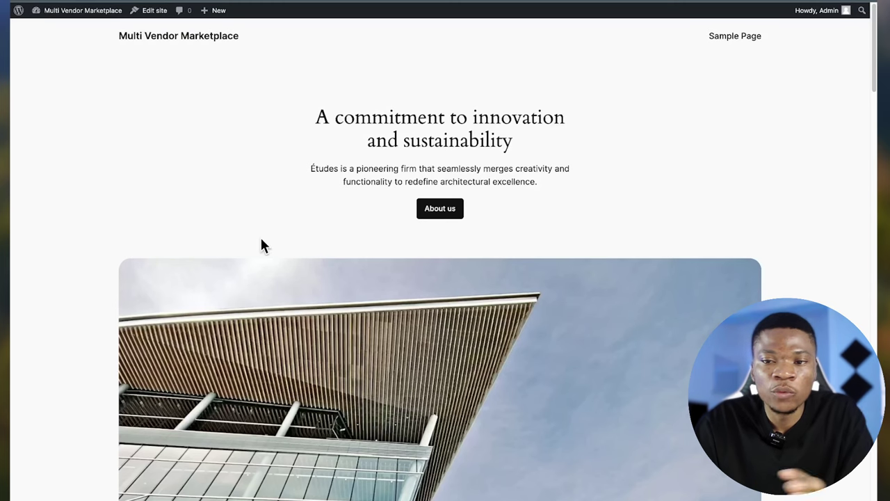
- Load the marketplace front page and visit the vendor's own store page
{"action": "scroll", "coordinate": [261, 244], "scroll_direction": "down", "scroll_amount": 2}
{"action": "scroll", "coordinate": [260, 243], "scroll_direction": "up", "scroll_amount": 2}
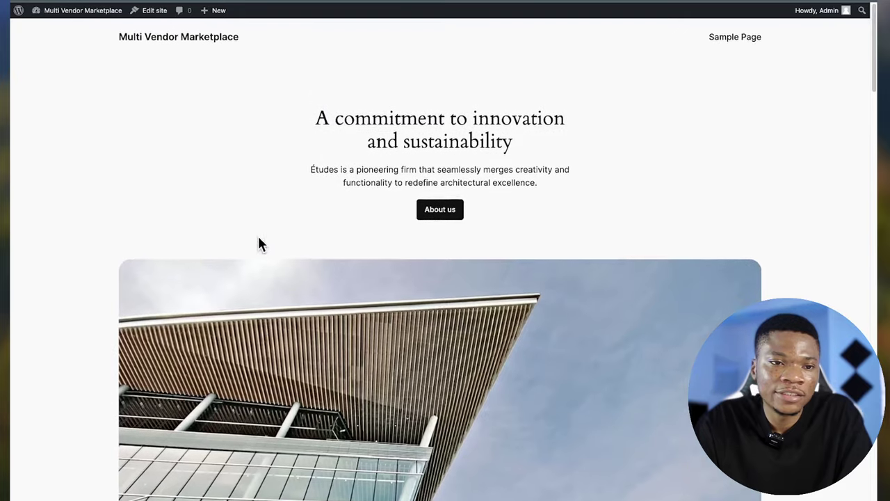
{"action": "left_click", "coordinate": [61, 3]}
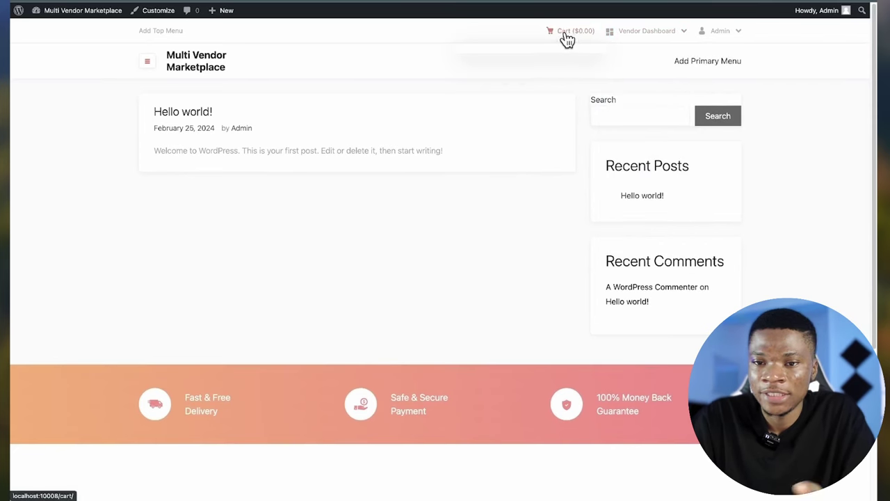
{"action": "mouse_move", "coordinate": [626, 48]}
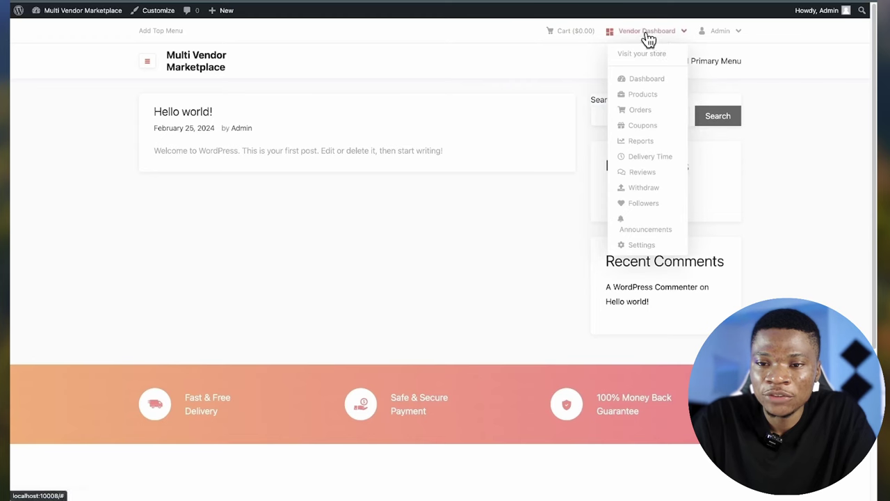
{"action": "left_click", "coordinate": [645, 56]}
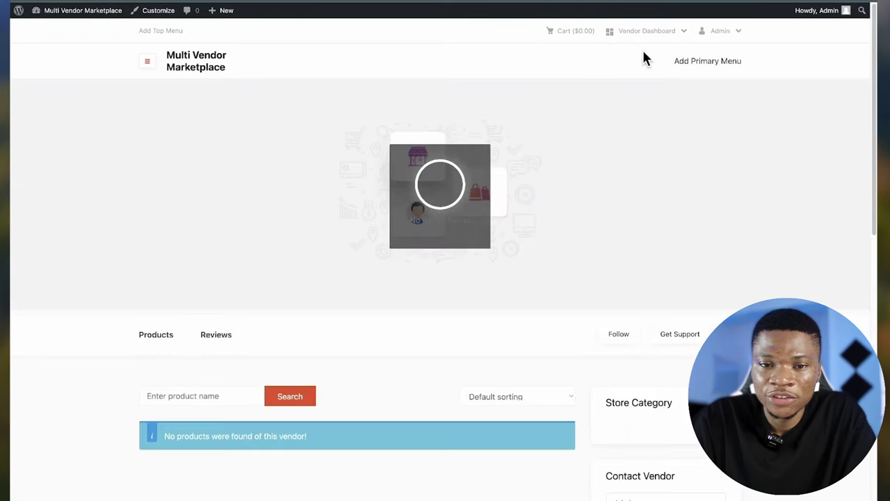
{"action": "scroll", "coordinate": [573, 272], "scroll_direction": "down", "scroll_amount": 1}
{"action": "scroll", "coordinate": [572, 272], "scroll_direction": "up", "scroll_amount": 1}
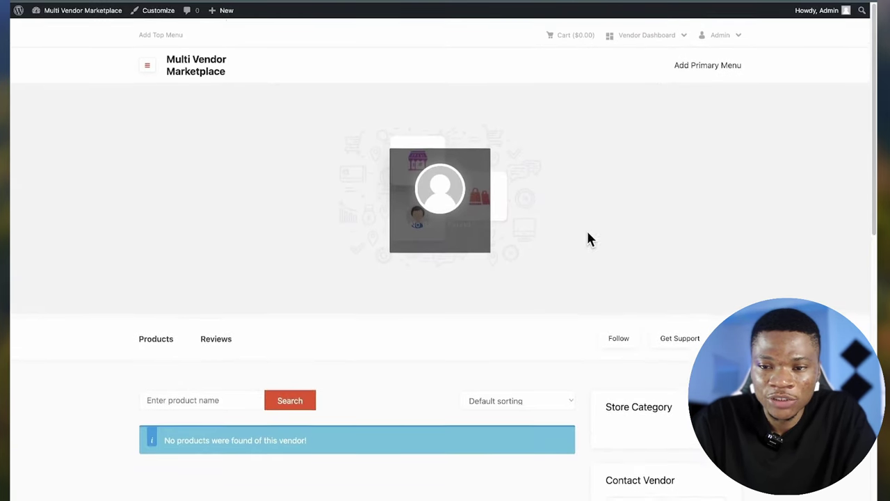
- Open Vendor Dashboard > Dashboard and highlight its 'account is not enabled for selling' error
{"action": "mouse_move", "coordinate": [648, 31]}
{"action": "left_click", "coordinate": [640, 80]}
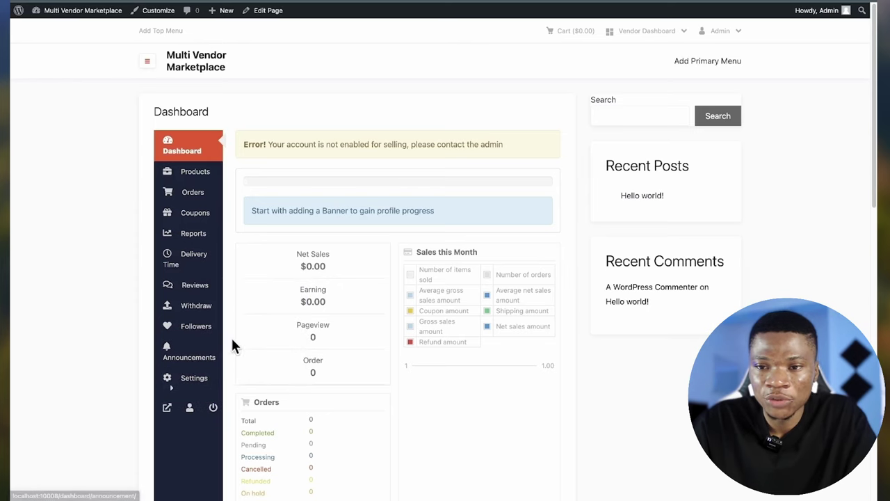
{"action": "left_click_drag", "start_coordinate": [304, 144], "coordinate": [241, 147]}
{"action": "left_click", "coordinate": [249, 137]}
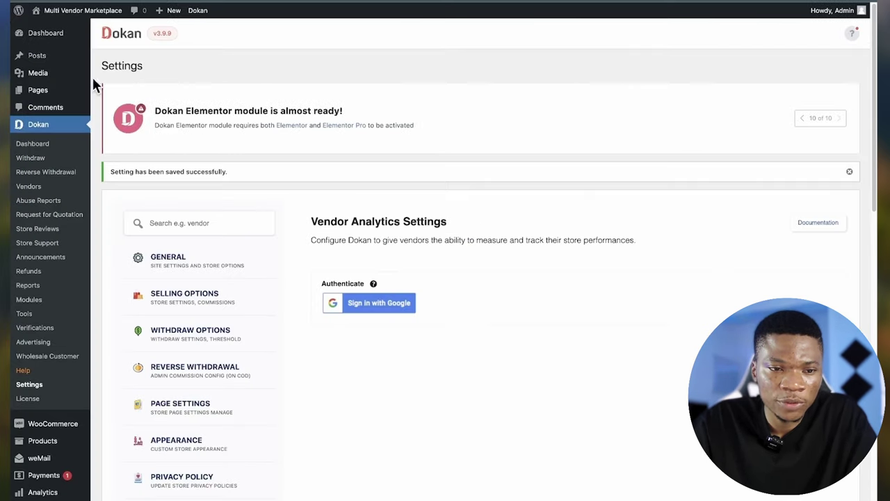
- Enable Selling and Publish Product Directly on the vendor's profile, save, and reload the dashboard
{"action": "left_click", "coordinate": [37, 192]}
{"action": "left_click", "coordinate": [37, 192]}
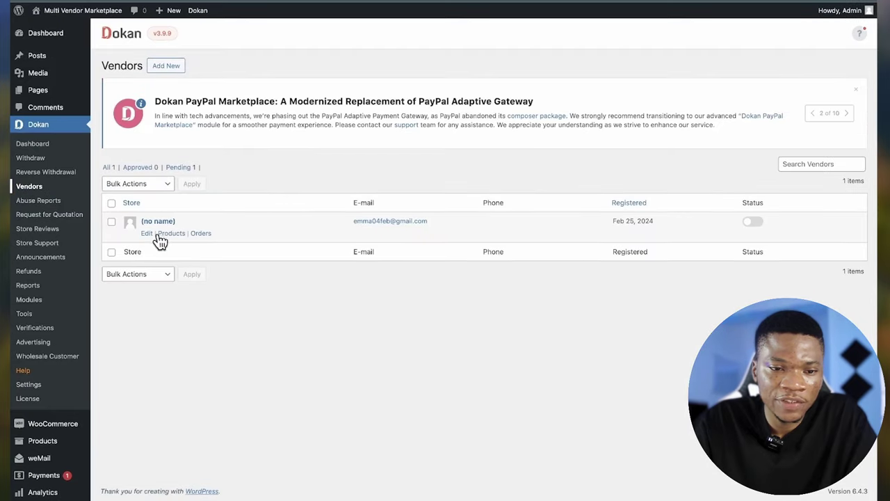
{"action": "left_click", "coordinate": [146, 235]}
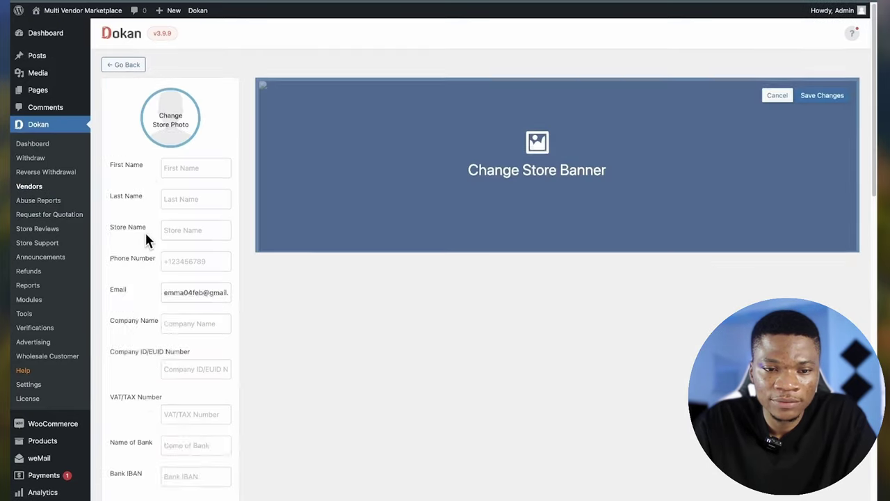
{"action": "scroll", "coordinate": [230, 282], "scroll_direction": "down", "scroll_amount": 10}
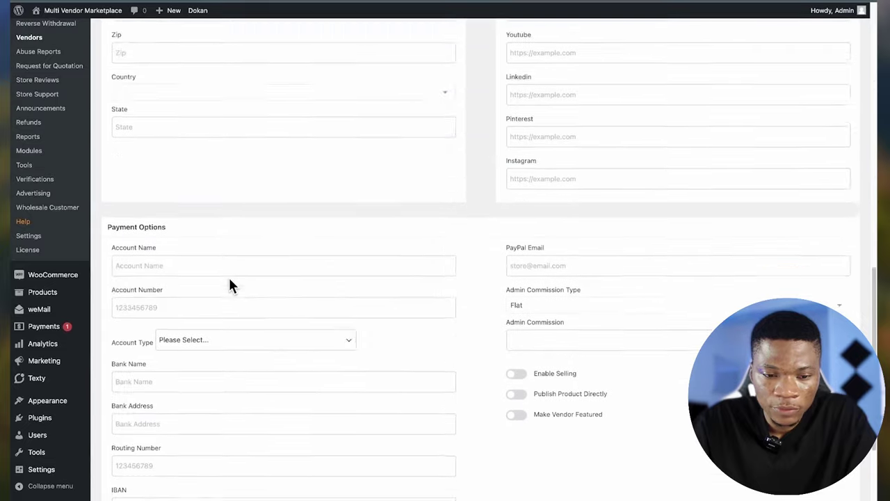
{"action": "scroll", "coordinate": [230, 285], "scroll_direction": "down", "scroll_amount": 3}
{"action": "left_click", "coordinate": [520, 248]}
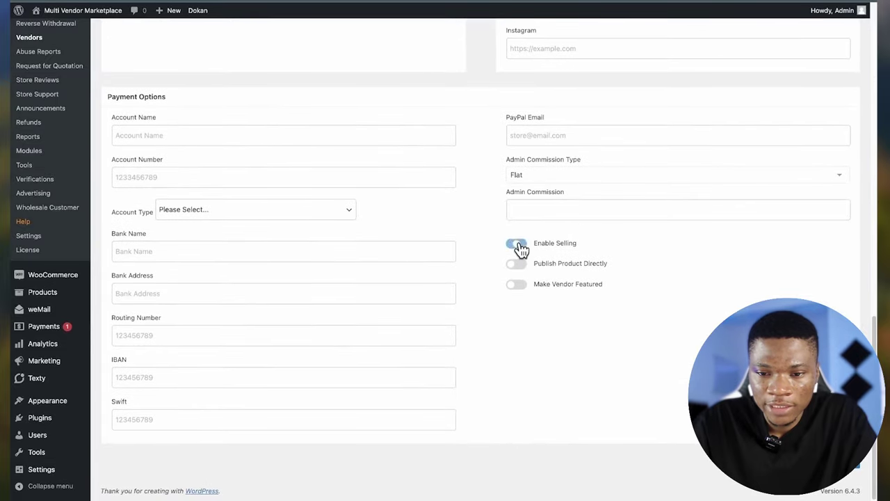
{"action": "left_click", "coordinate": [519, 268]}
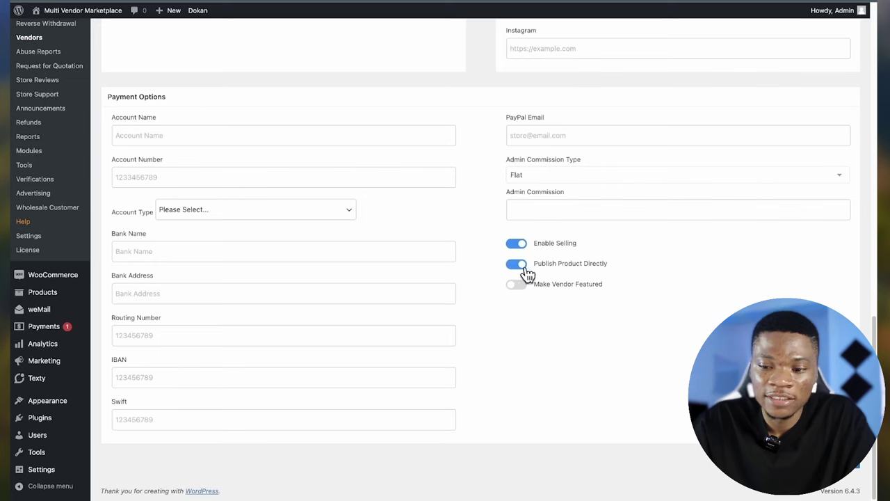
{"action": "left_click", "coordinate": [854, 466]}
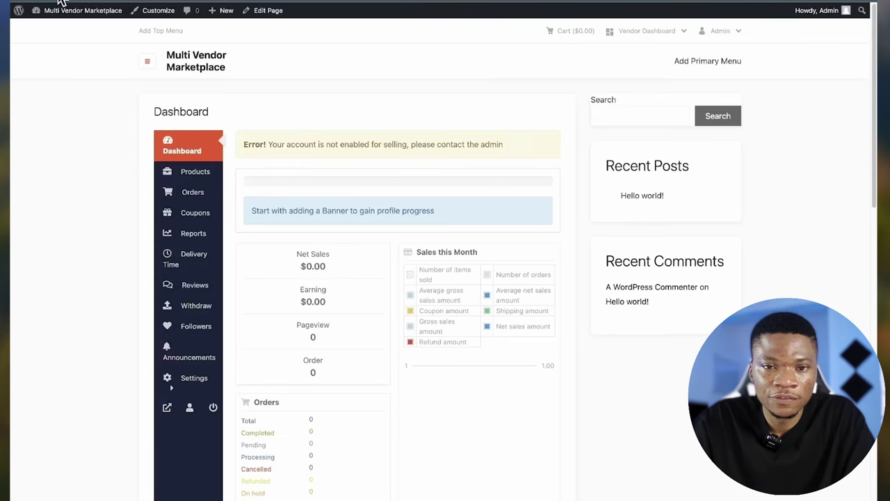
{"action": "key", "text": "super+r"}
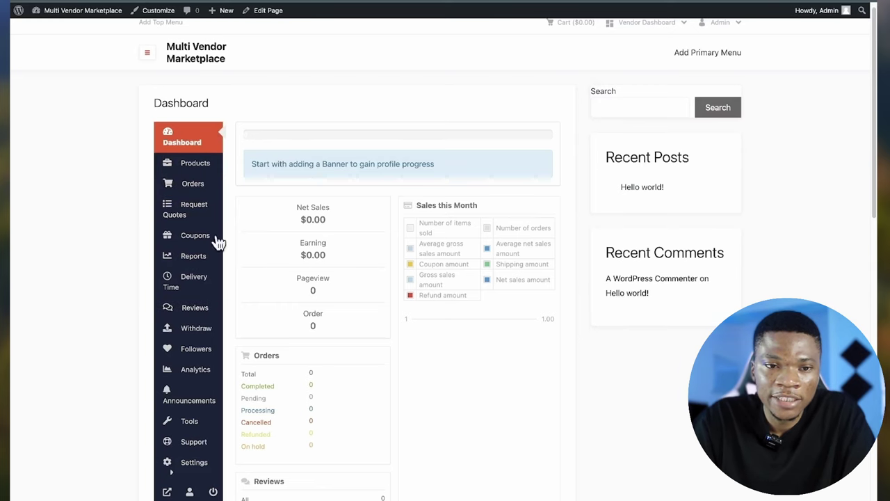
- In Customizer Sidebars > Layout Settings, set site, blog, single post and shop to No Sidebar
{"action": "left_click", "coordinate": [147, 10]}
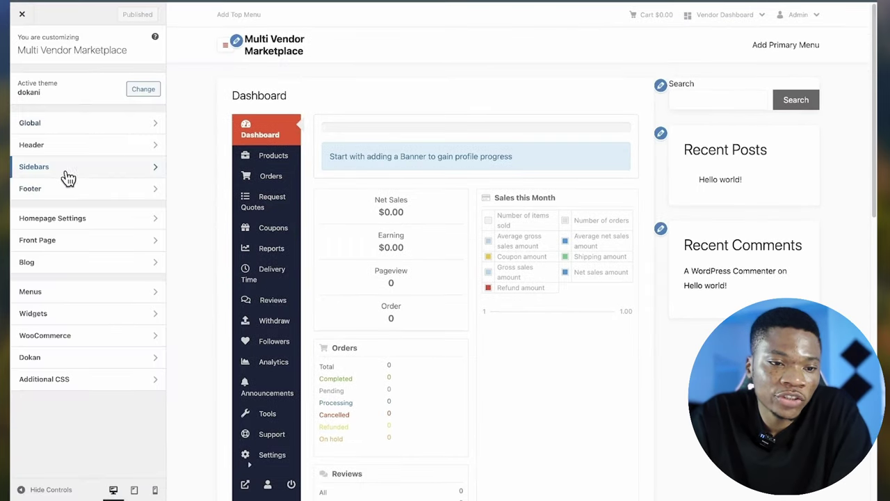
{"action": "left_click", "coordinate": [73, 173]}
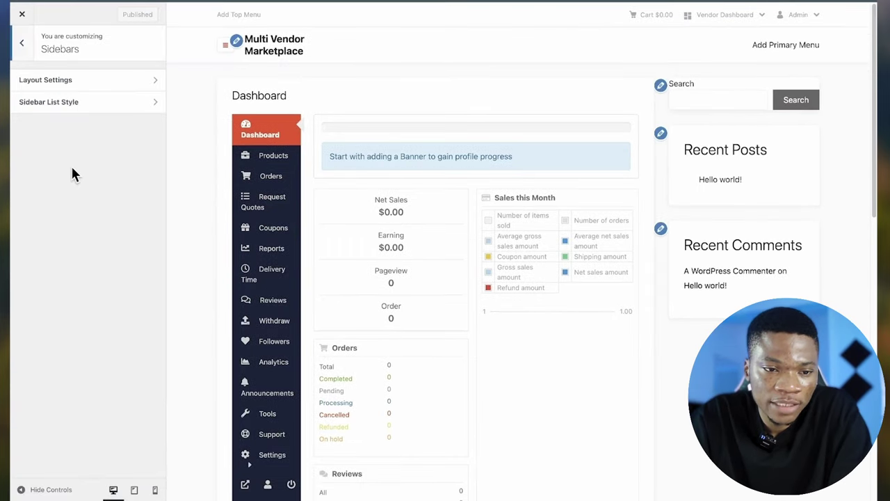
{"action": "left_click", "coordinate": [70, 81]}
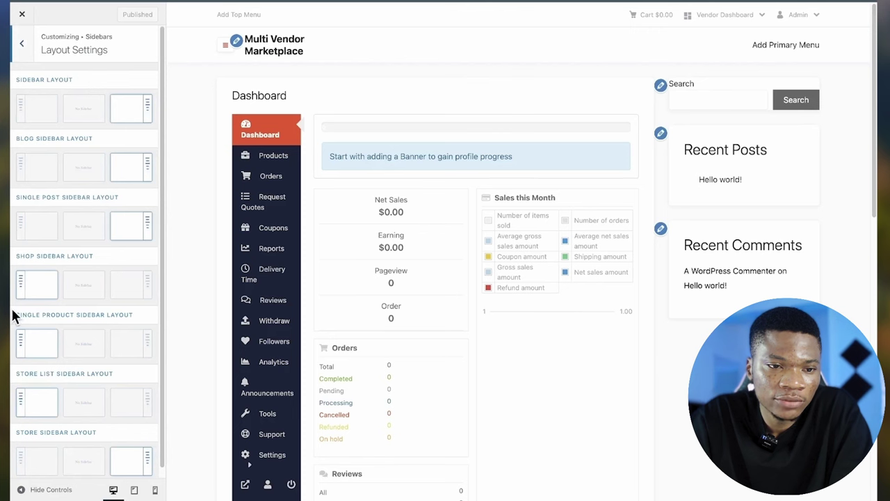
{"action": "left_click", "coordinate": [77, 111]}
{"action": "left_click", "coordinate": [83, 171]}
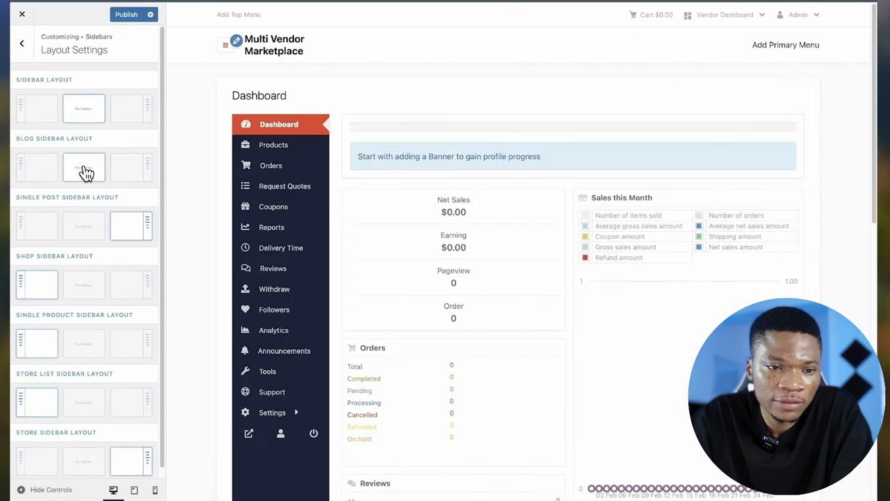
{"action": "left_click", "coordinate": [84, 233]}
{"action": "left_click", "coordinate": [83, 286]}
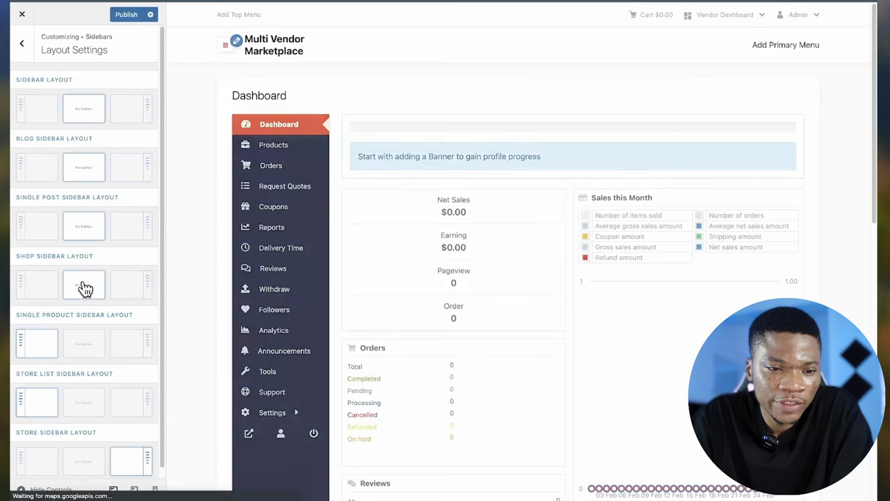
- Set the single product, store list and store layouts to No Sidebar as well
{"action": "scroll", "coordinate": [90, 336], "scroll_direction": "down", "scroll_amount": 1}
{"action": "left_click", "coordinate": [91, 336]}
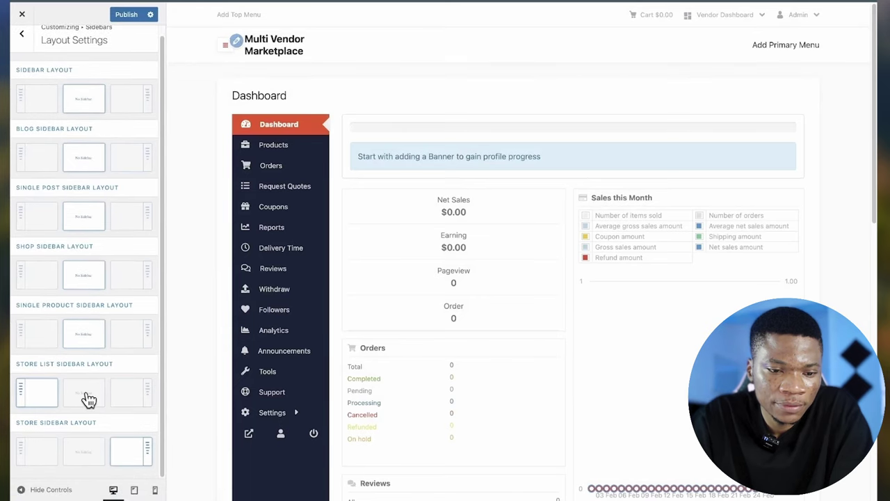
{"action": "left_click", "coordinate": [88, 398]}
{"action": "left_click", "coordinate": [85, 451]}
{"action": "left_click", "coordinate": [40, 456]}
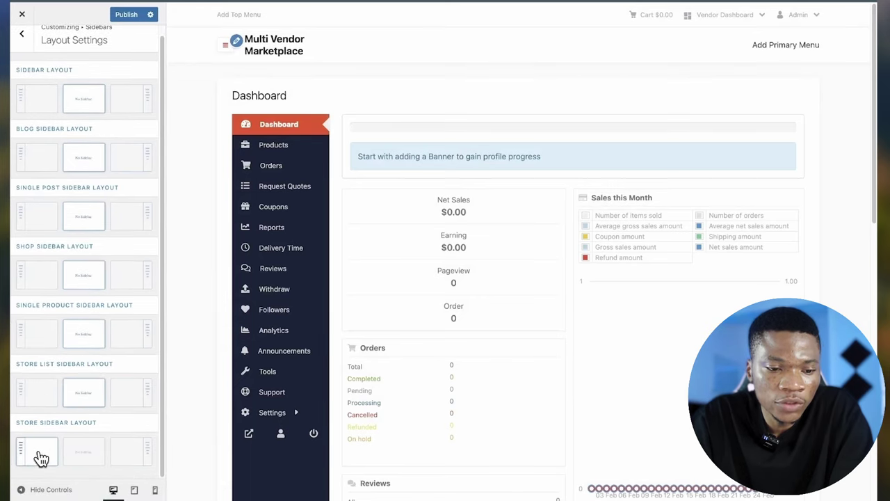
{"action": "left_click", "coordinate": [80, 453]}
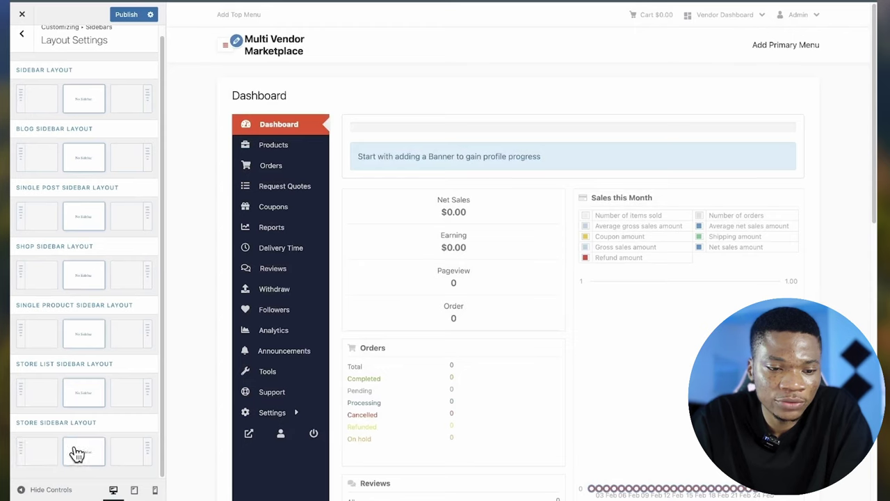
{"action": "scroll", "coordinate": [88, 413], "scroll_direction": "up", "scroll_amount": 1}
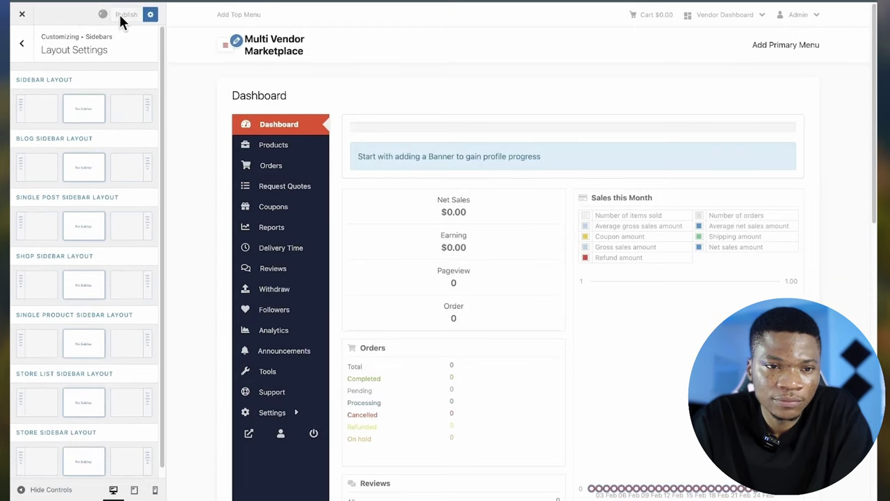
- Close the Customizer, visit My Account, then go to the site's home page via its title
{"action": "left_click", "coordinate": [22, 15]}
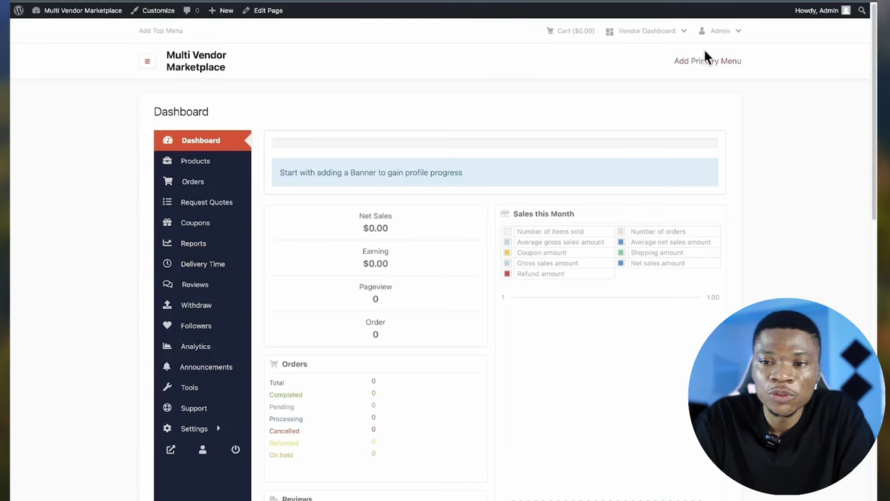
{"action": "mouse_move", "coordinate": [722, 38]}
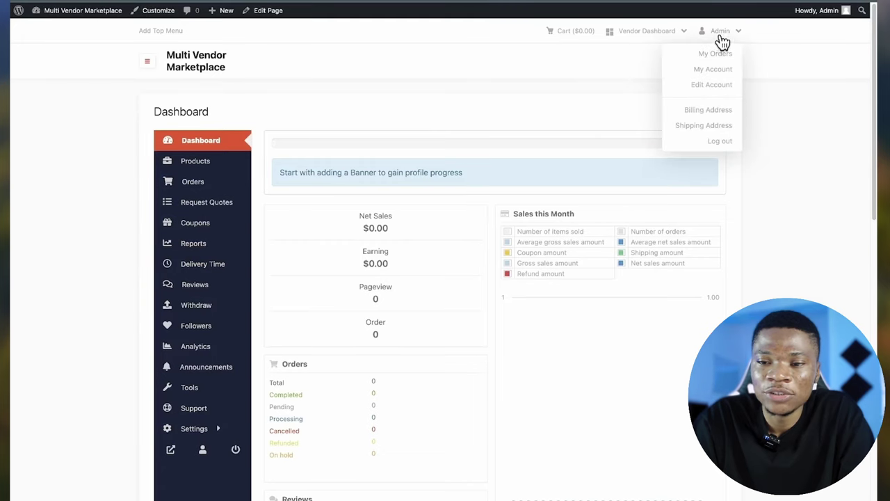
{"action": "left_click", "coordinate": [719, 71]}
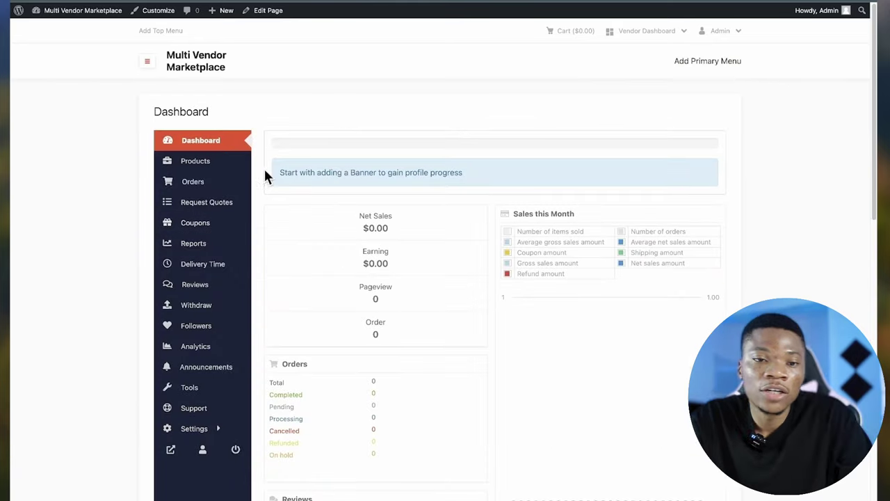
{"action": "left_click", "coordinate": [198, 72]}
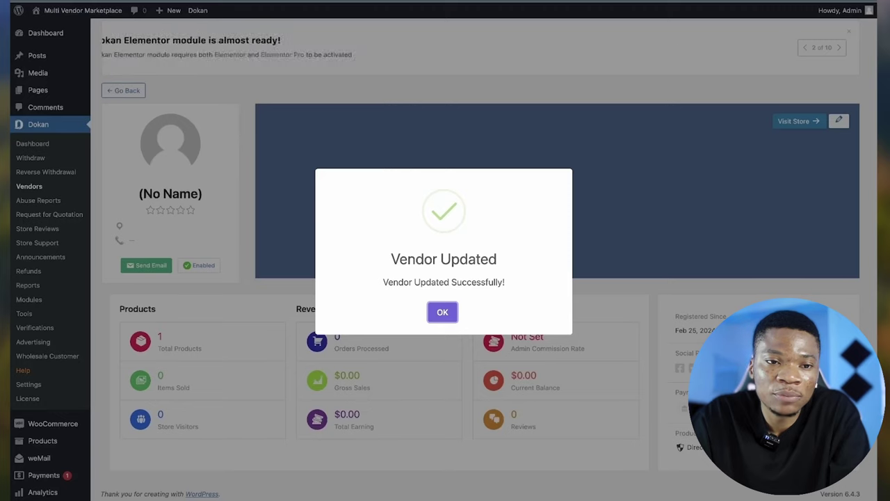
- Dismiss the Vendor Updated dialog and skip WooCommerce's guided setup to reach WooCommerce Home
{"action": "left_click", "coordinate": [442, 313]}
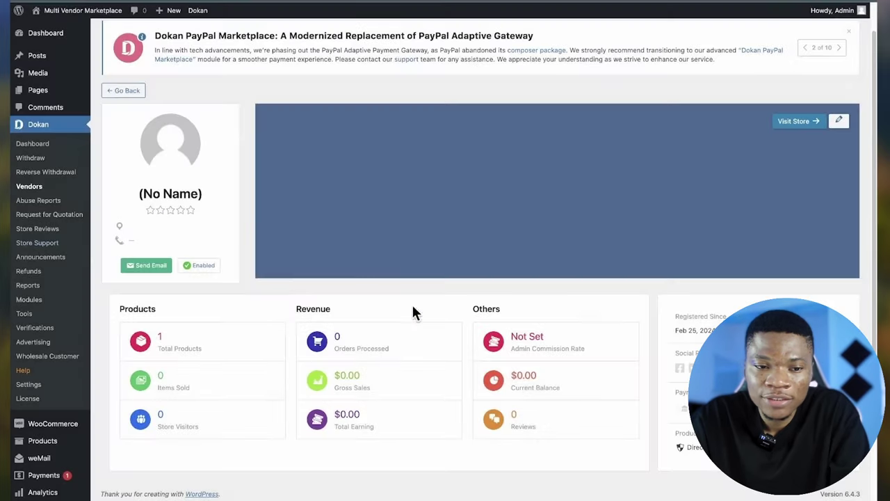
{"action": "scroll", "coordinate": [60, 412], "scroll_direction": "down", "scroll_amount": 2}
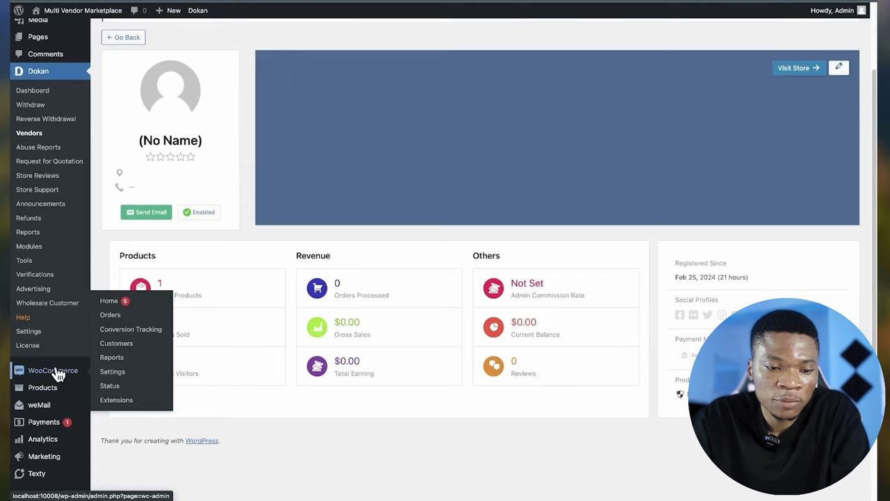
{"action": "left_click", "coordinate": [45, 378]}
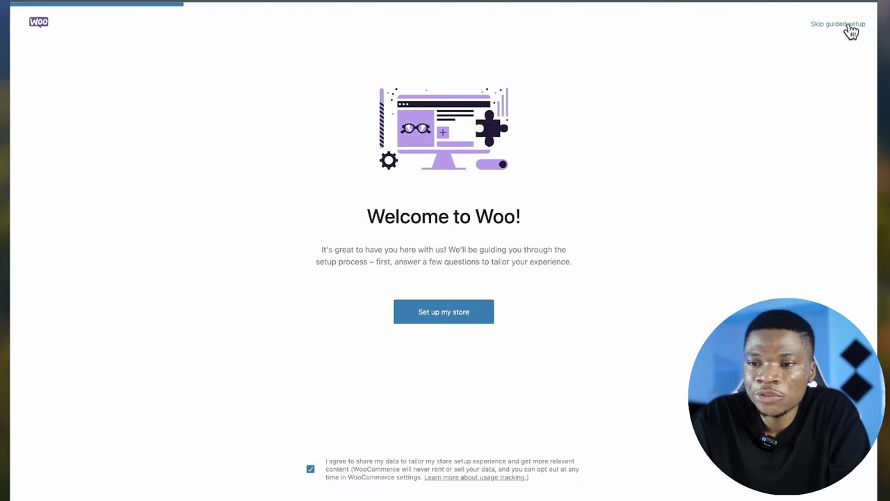
{"action": "left_click", "coordinate": [852, 31]}
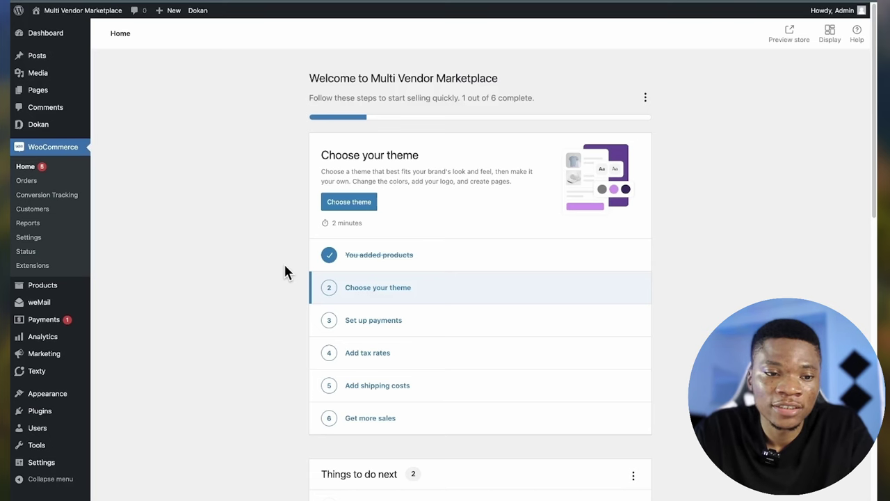
- Review the Products, Shipping and Payments tabs of WooCommerce Settings
{"action": "left_click", "coordinate": [29, 238]}
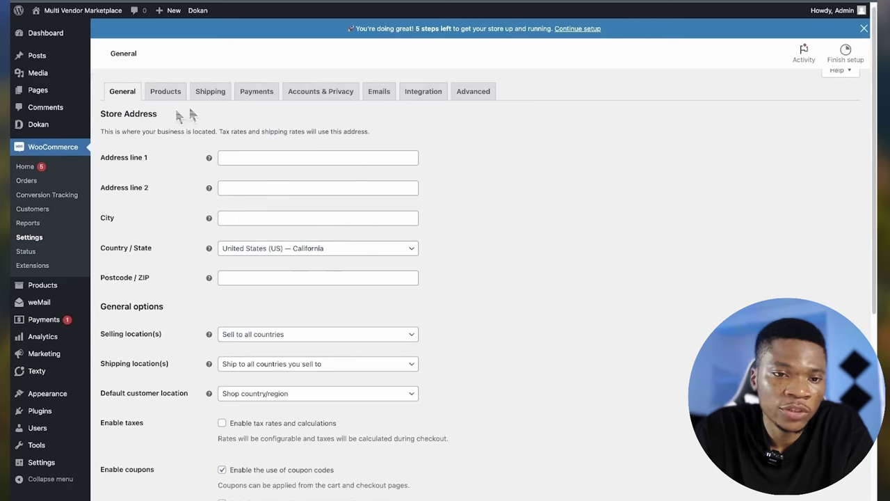
{"action": "left_click", "coordinate": [166, 93]}
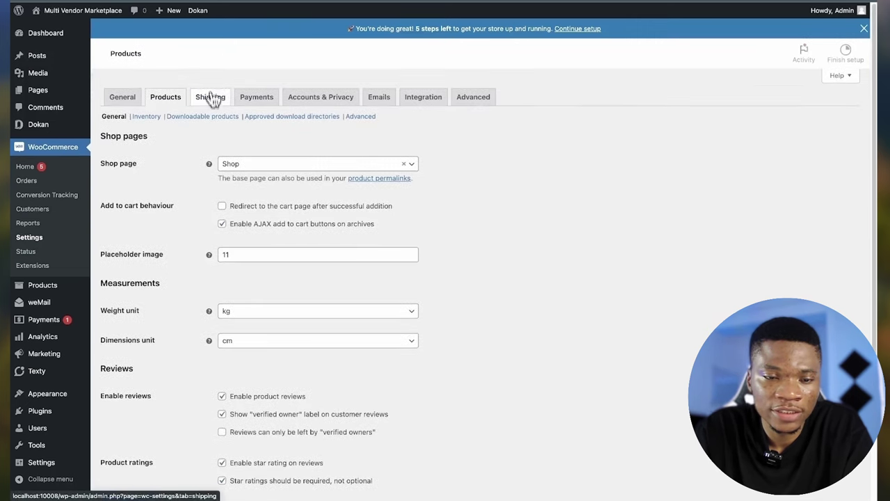
{"action": "left_click", "coordinate": [213, 96]}
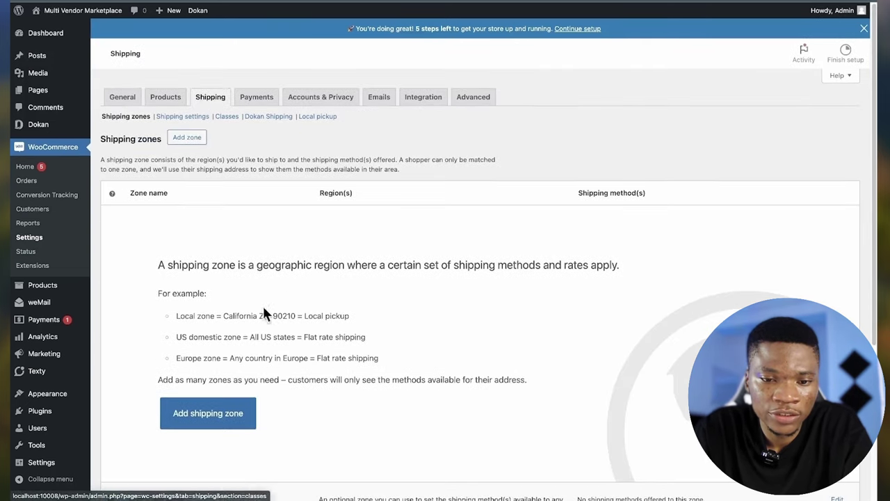
{"action": "left_click", "coordinate": [257, 97]}
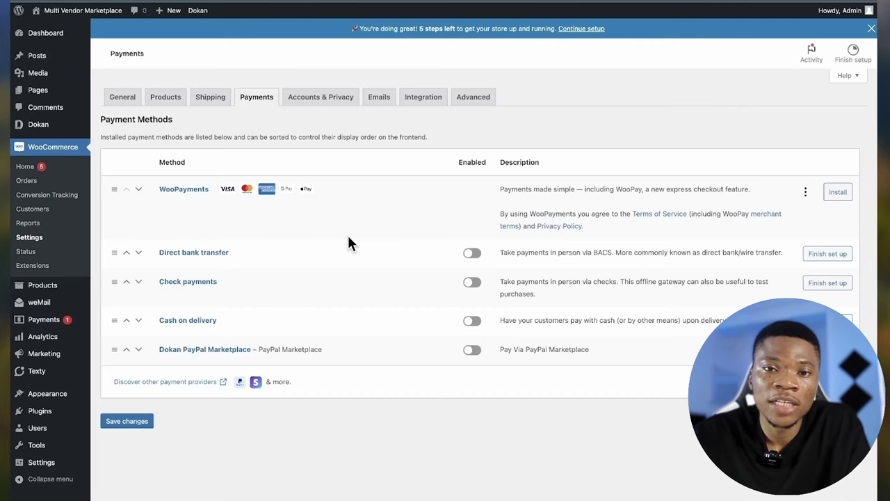
{"action": "left_click", "coordinate": [385, 101]}
{"action": "scroll", "coordinate": [272, 317], "scroll_direction": "down", "scroll_amount": 2}
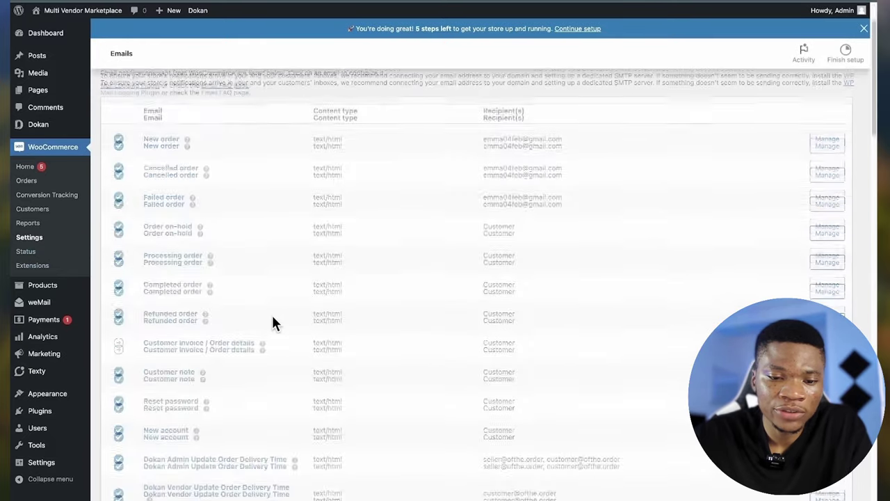
{"action": "scroll", "coordinate": [273, 322], "scroll_direction": "down", "scroll_amount": 15}
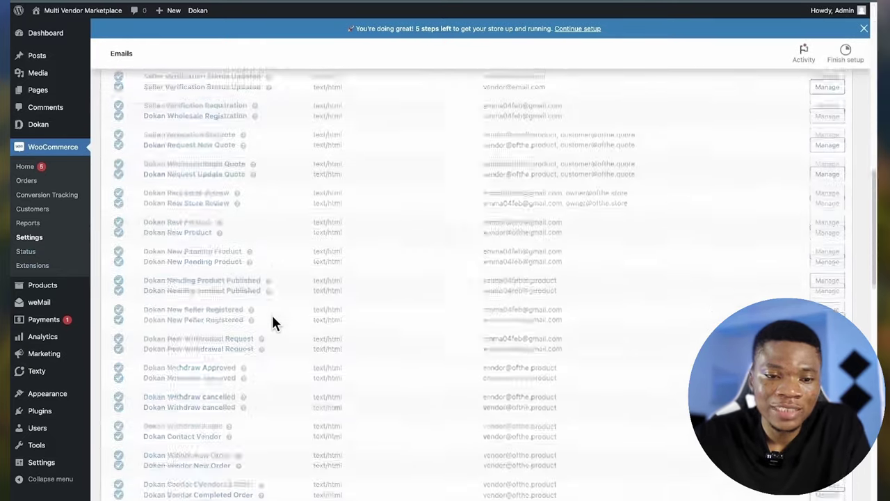
{"action": "scroll", "coordinate": [273, 322], "scroll_direction": "down", "scroll_amount": 8}
{"action": "scroll", "coordinate": [273, 322], "scroll_direction": "up", "scroll_amount": 6}
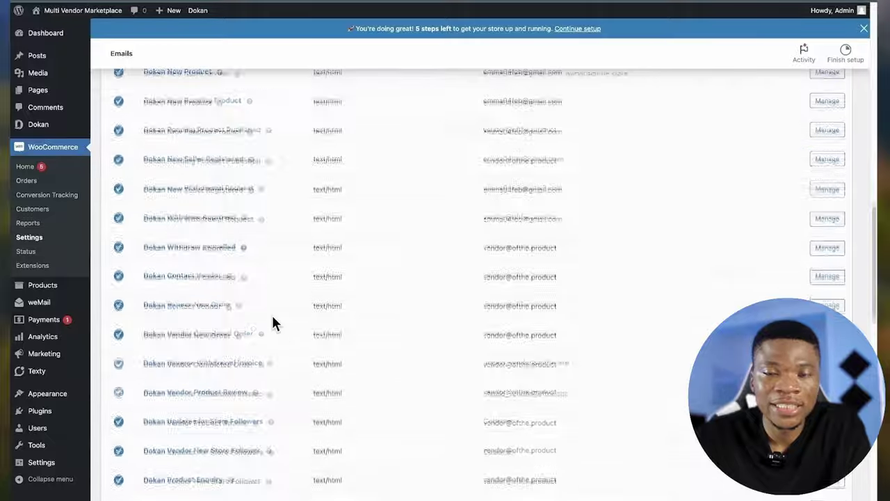
{"action": "scroll", "coordinate": [273, 321], "scroll_direction": "up", "scroll_amount": 10}
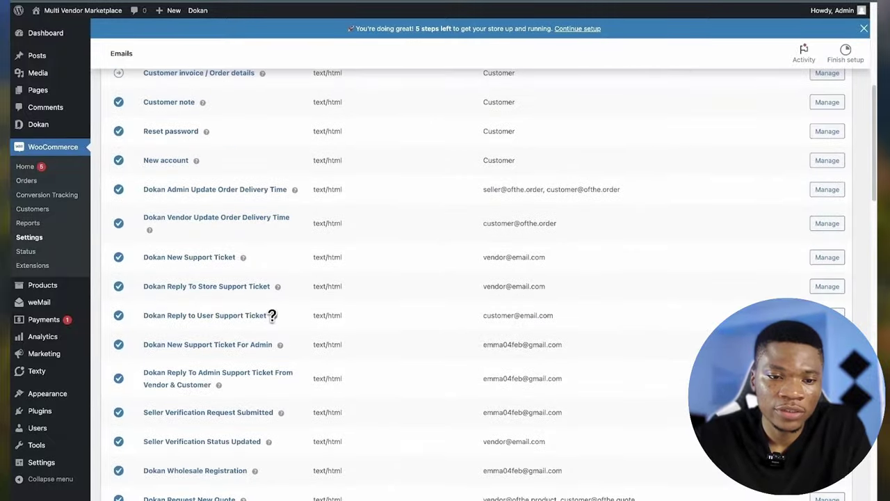
{"action": "scroll", "coordinate": [272, 319], "scroll_direction": "down", "scroll_amount": 1}
{"action": "scroll", "coordinate": [224, 247], "scroll_direction": "down", "scroll_amount": 2}
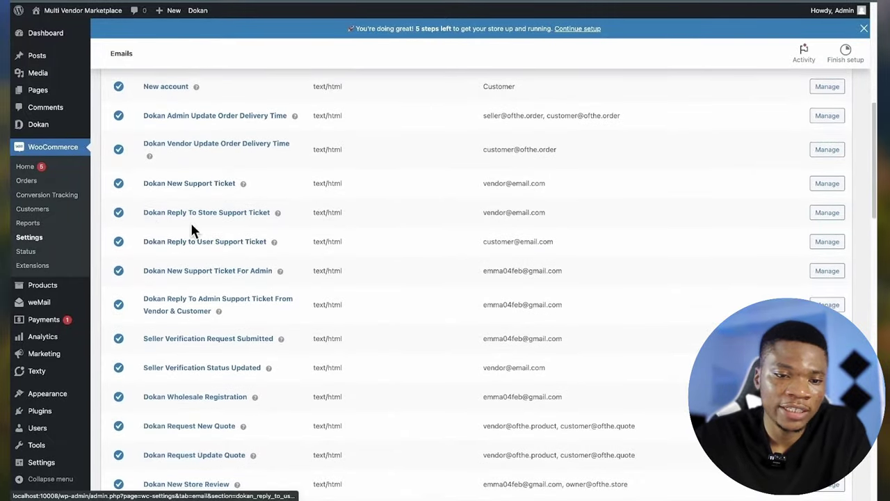
{"action": "scroll", "coordinate": [214, 226], "scroll_direction": "up", "scroll_amount": 5}
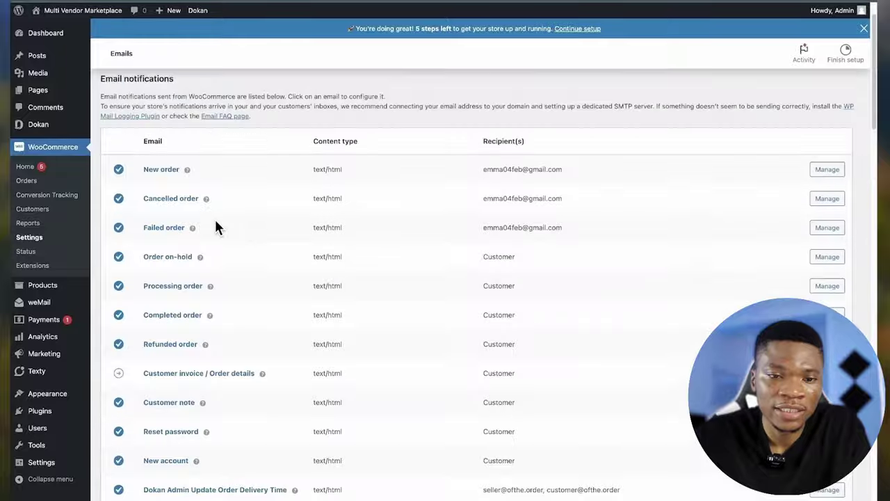
{"action": "scroll", "coordinate": [215, 226], "scroll_direction": "down", "scroll_amount": 15}
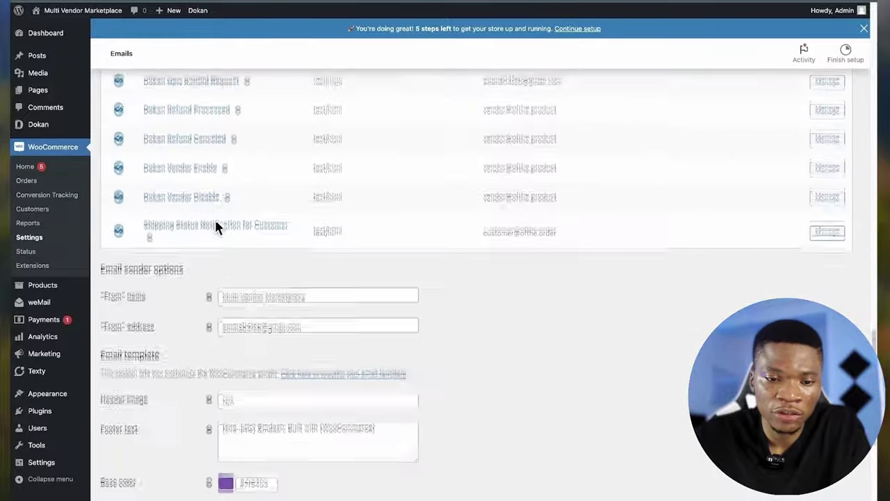
{"action": "scroll", "coordinate": [215, 227], "scroll_direction": "up", "scroll_amount": 4}
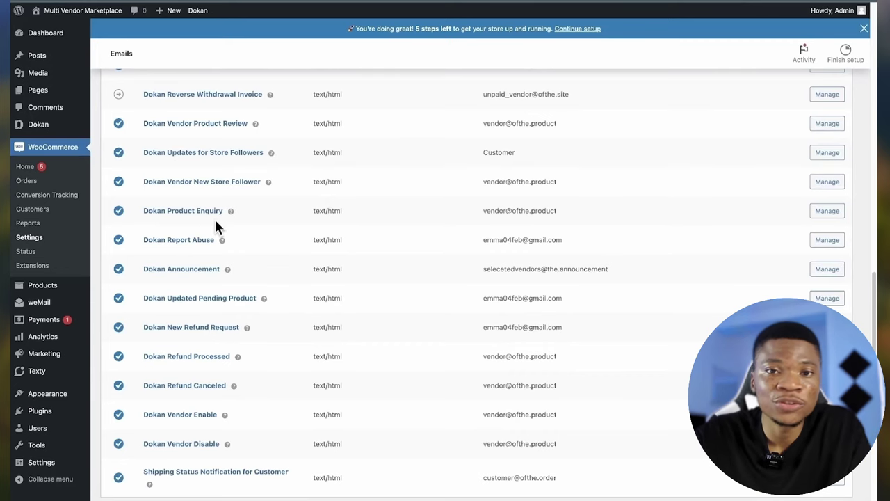
{"action": "scroll", "coordinate": [393, 263], "scroll_direction": "up", "scroll_amount": 4}
{"action": "scroll", "coordinate": [392, 263], "scroll_direction": "down", "scroll_amount": 6}
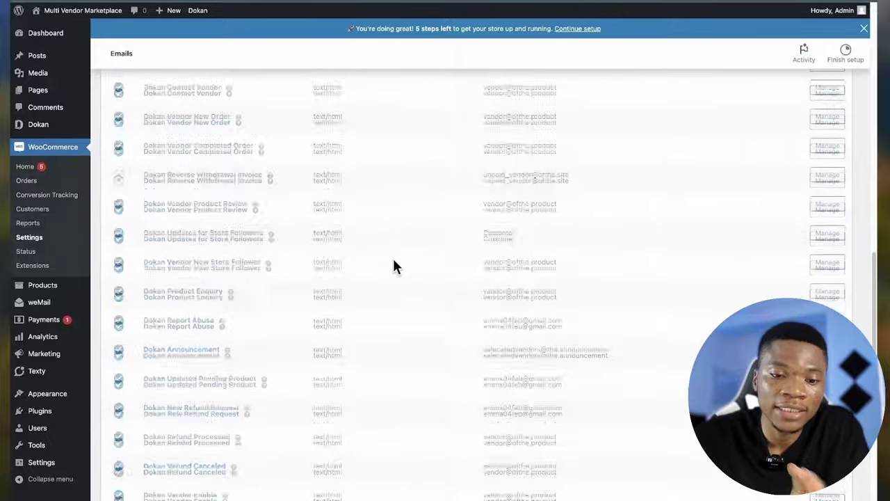
{"action": "scroll", "coordinate": [394, 267], "scroll_direction": "up", "scroll_amount": 2}
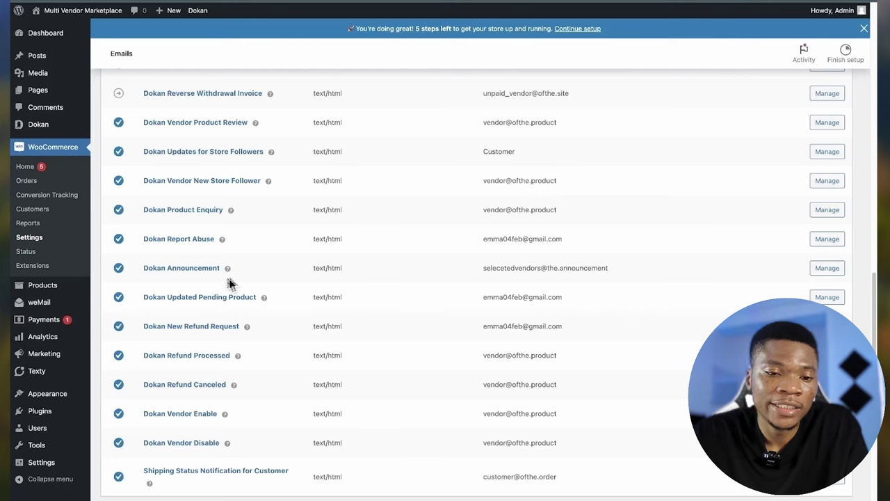
{"action": "scroll", "coordinate": [382, 322], "scroll_direction": "down", "scroll_amount": 1}
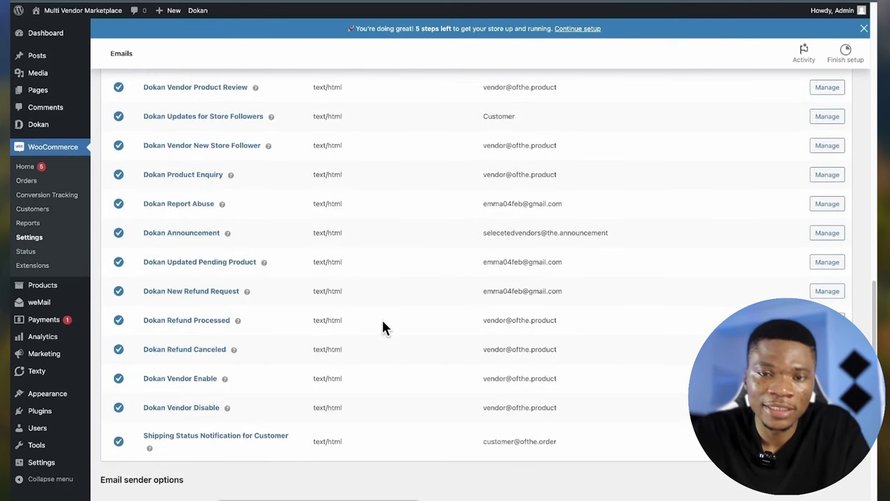
{"action": "scroll", "coordinate": [283, 341], "scroll_direction": "down", "scroll_amount": 5}
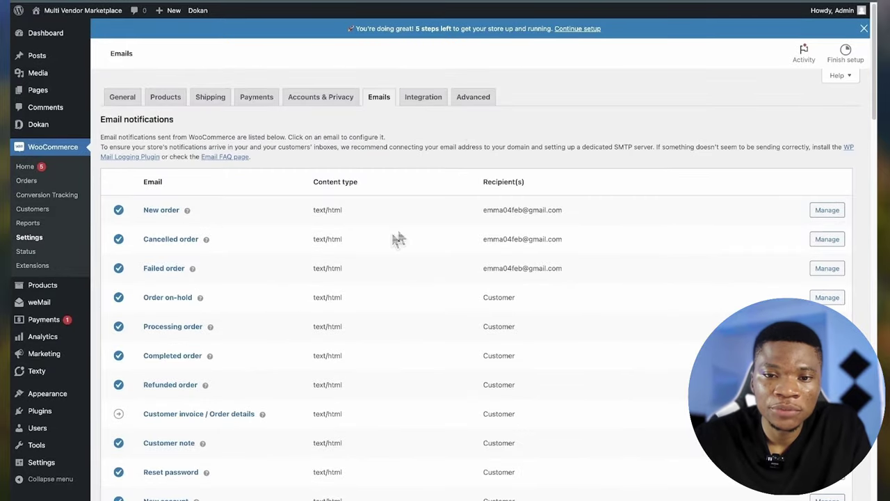
- Review and save the Advanced tab's page setup and endpoints, then list all products
{"action": "left_click", "coordinate": [479, 104]}
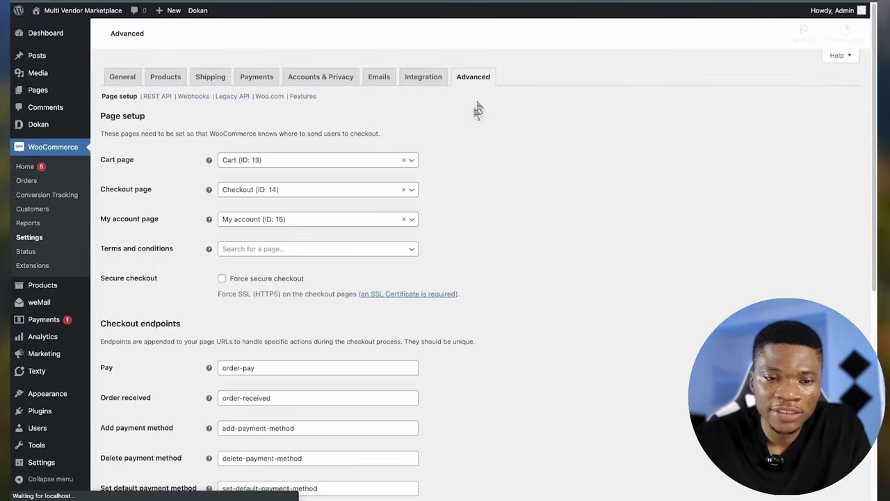
{"action": "scroll", "coordinate": [472, 208], "scroll_direction": "down", "scroll_amount": 1}
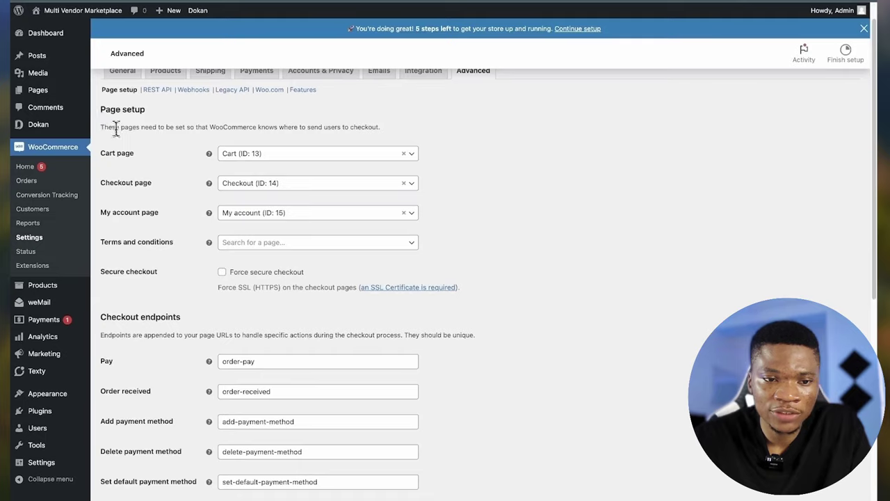
{"action": "scroll", "coordinate": [167, 174], "scroll_direction": "down", "scroll_amount": 1}
{"action": "mouse_move", "coordinate": [206, 207]}
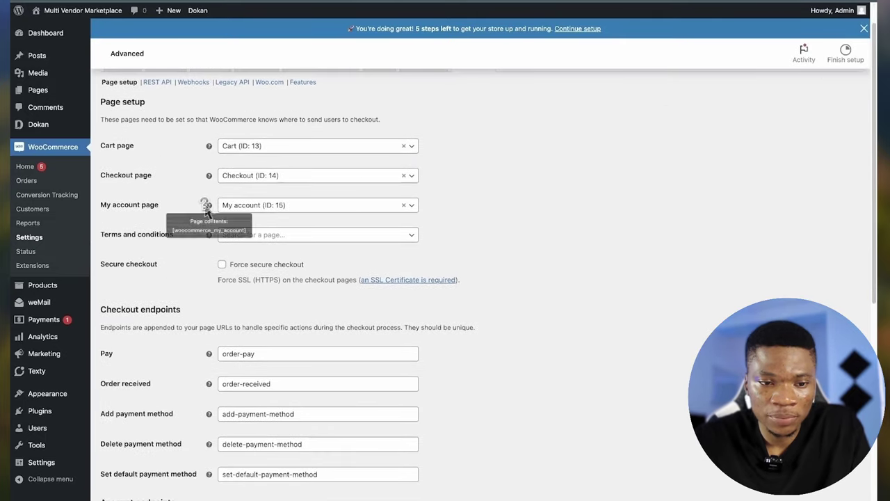
{"action": "scroll", "coordinate": [361, 267], "scroll_direction": "down", "scroll_amount": 2}
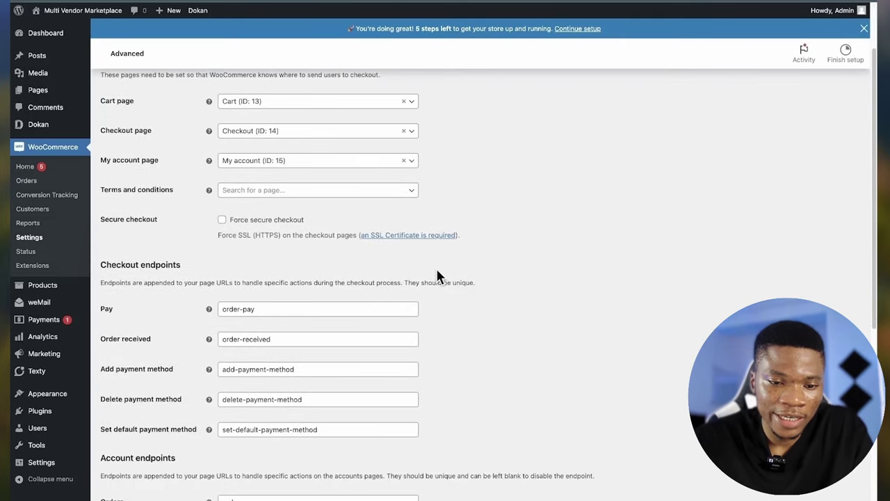
{"action": "scroll", "coordinate": [436, 266], "scroll_direction": "down", "scroll_amount": 5}
{"action": "scroll", "coordinate": [436, 267], "scroll_direction": "up", "scroll_amount": 2}
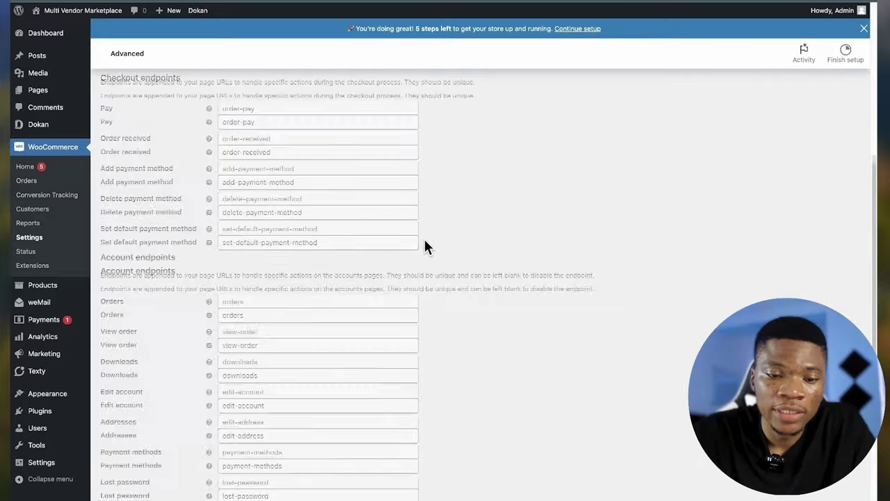
{"action": "scroll", "coordinate": [425, 241], "scroll_direction": "down", "scroll_amount": 3}
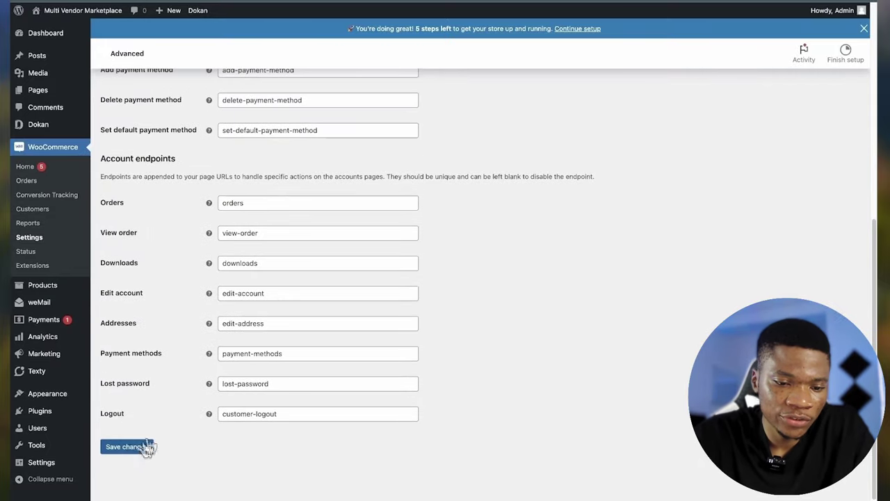
{"action": "left_click", "coordinate": [127, 447]}
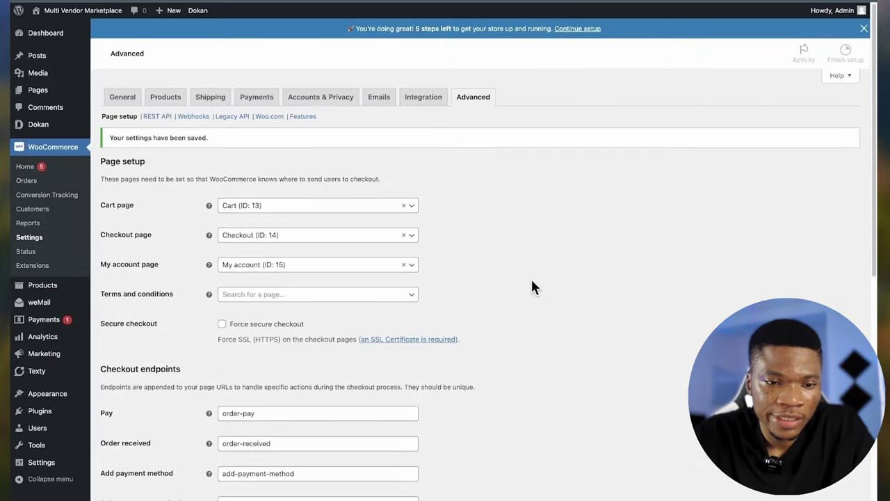
{"action": "left_click", "coordinate": [54, 287]}
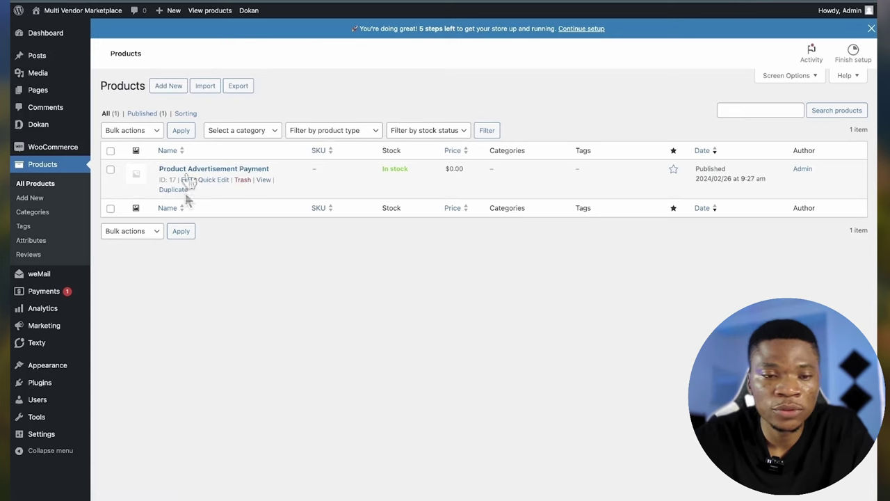
- Import the sample Woo_Product_…_Variable.csv with its default column mapping and run the importer
{"action": "left_click", "coordinate": [207, 87]}
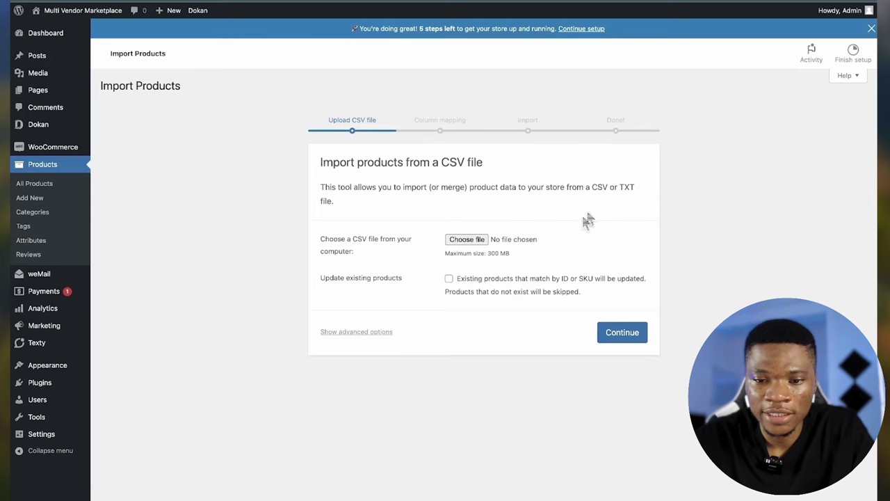
{"action": "left_click", "coordinate": [462, 243]}
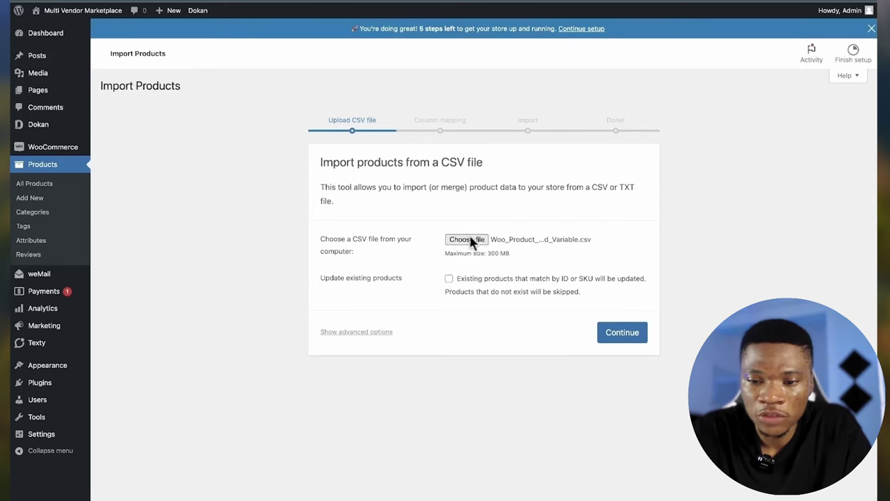
{"action": "left_click", "coordinate": [632, 334]}
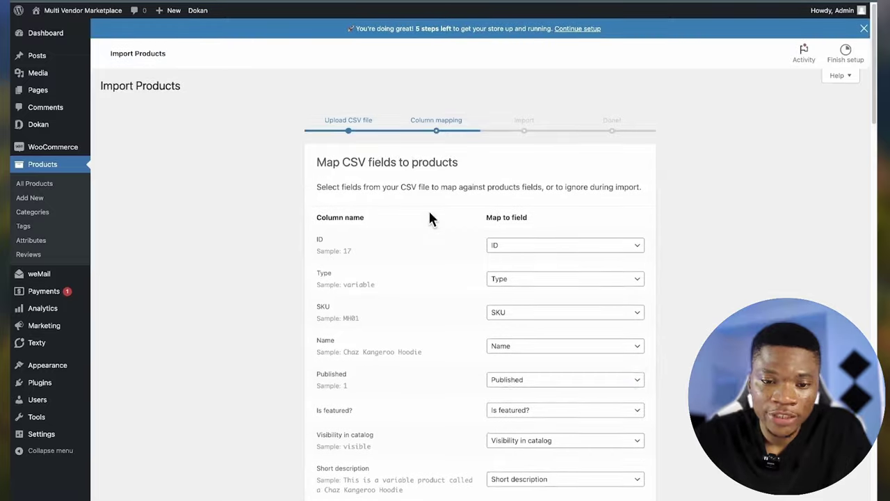
{"action": "scroll", "coordinate": [428, 218], "scroll_direction": "down", "scroll_amount": 2}
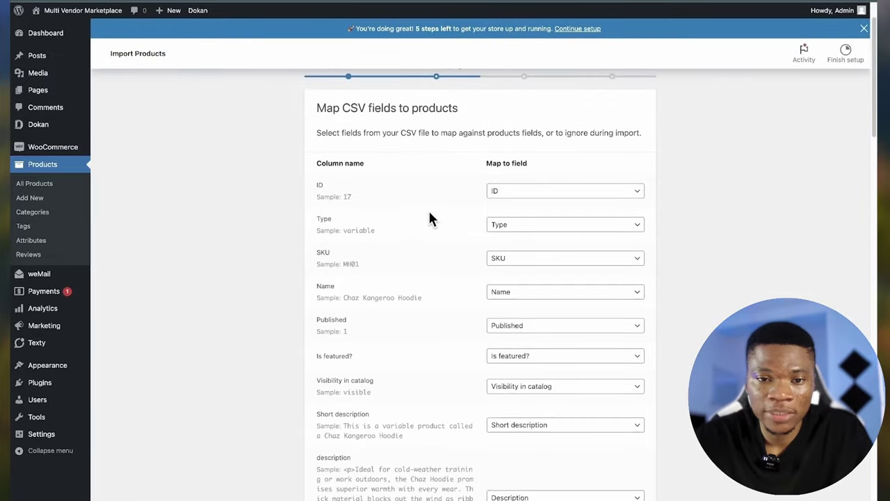
{"action": "scroll", "coordinate": [429, 217], "scroll_direction": "up", "scroll_amount": 1}
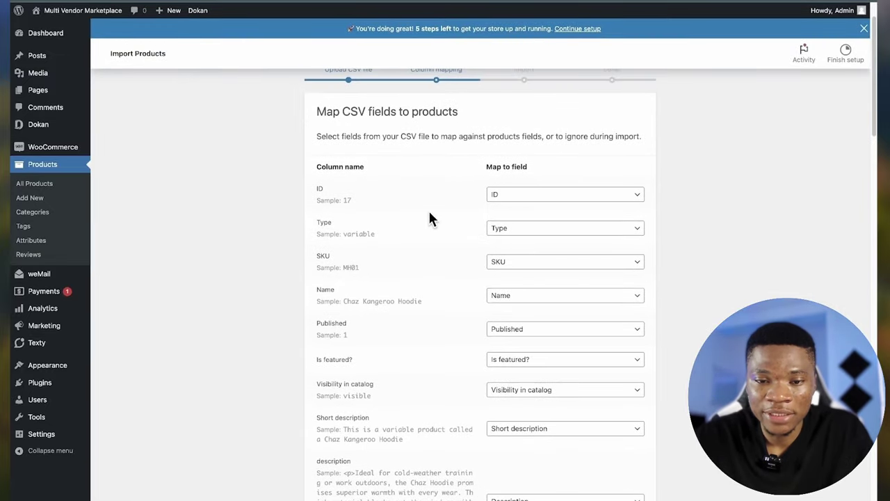
{"action": "scroll", "coordinate": [429, 218], "scroll_direction": "down", "scroll_amount": 10}
{"action": "scroll", "coordinate": [429, 218], "scroll_direction": "down", "scroll_amount": 15}
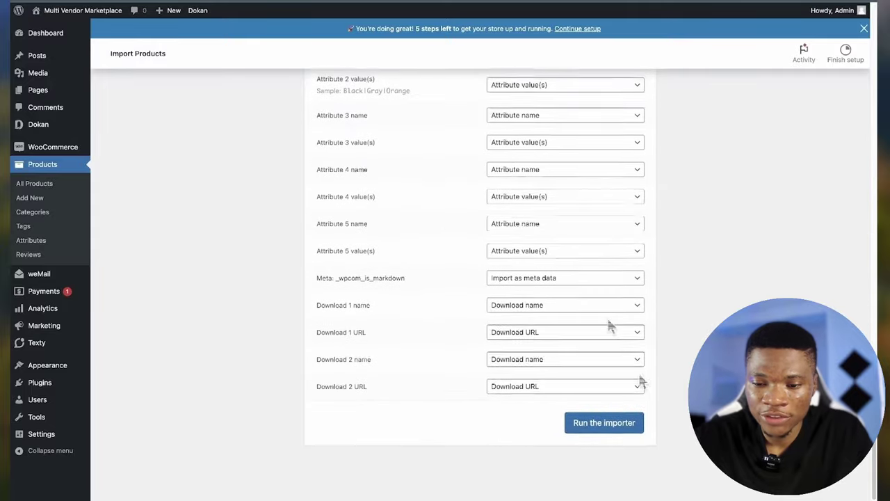
{"action": "left_click", "coordinate": [603, 425]}
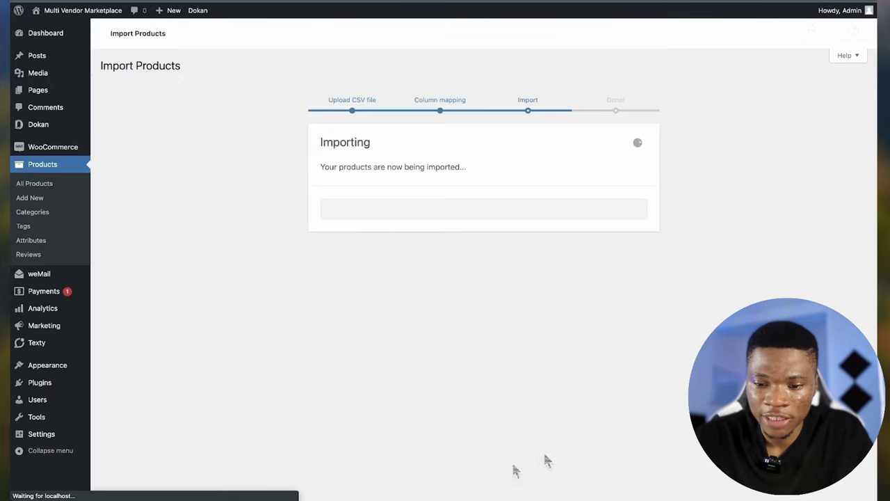
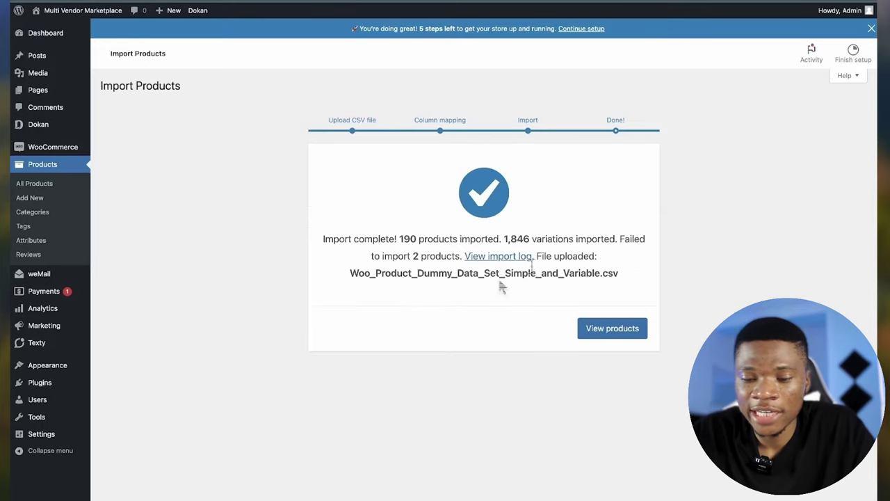
- Browse the 192 imported products, then view the front-end vendor dashboard in its default colours
{"action": "left_click", "coordinate": [621, 341]}
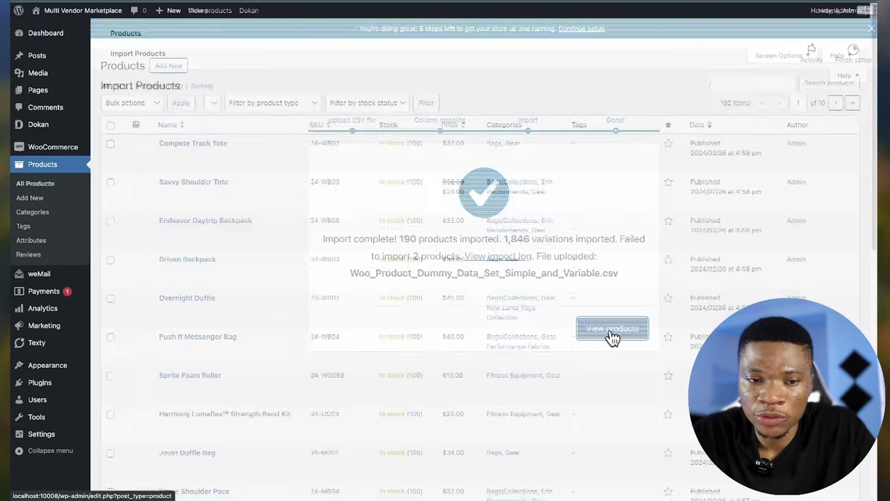
{"action": "scroll", "coordinate": [362, 185], "scroll_direction": "down", "scroll_amount": 3}
{"action": "scroll", "coordinate": [446, 385], "scroll_direction": "down", "scroll_amount": 5}
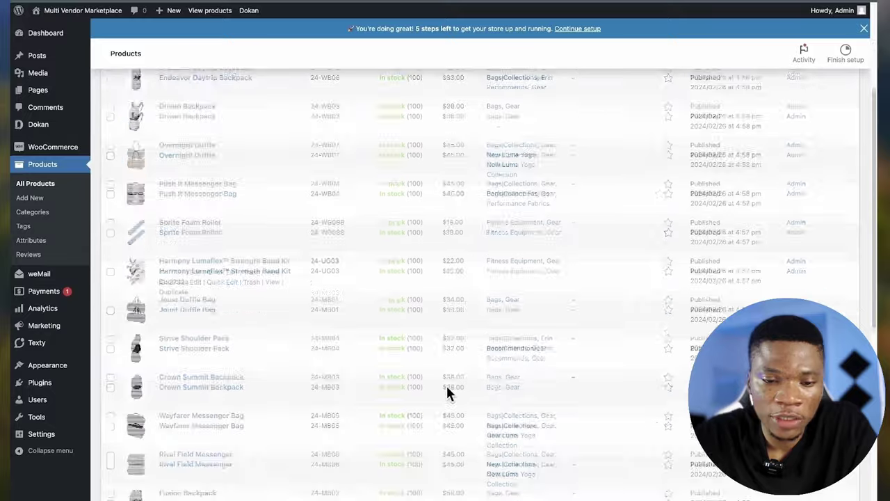
{"action": "scroll", "coordinate": [415, 272], "scroll_direction": "up", "scroll_amount": 10}
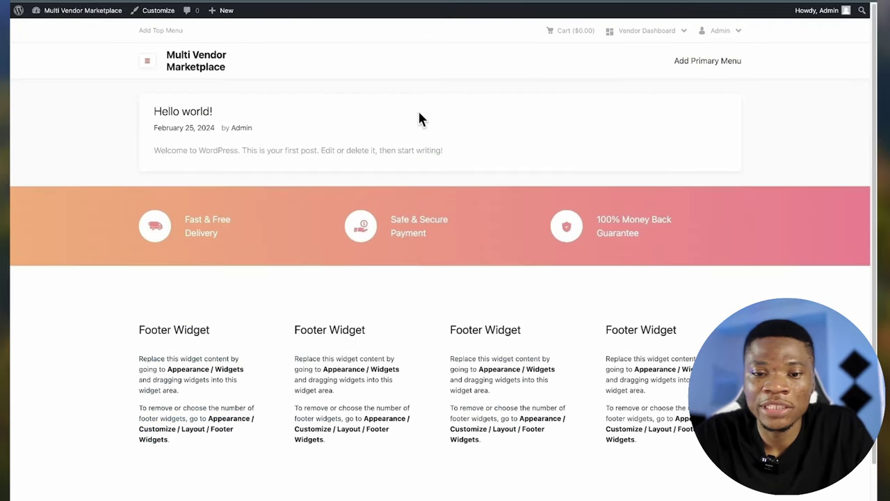
{"action": "mouse_move", "coordinate": [643, 32]}
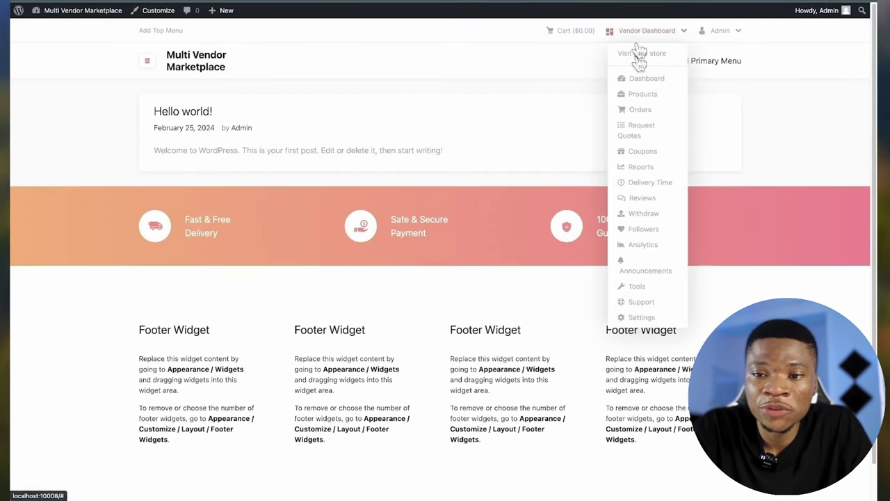
{"action": "left_click", "coordinate": [639, 79]}
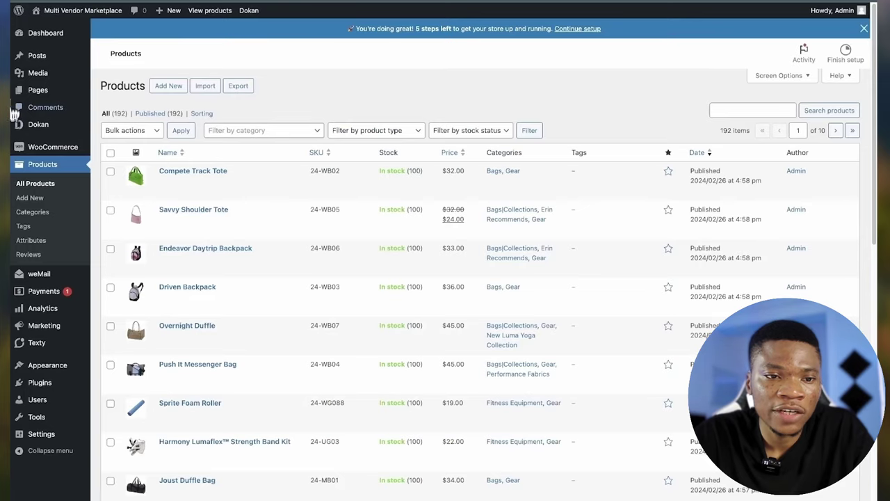
- Open the Colors section of Dokan's settings
{"action": "mouse_move", "coordinate": [28, 123]}
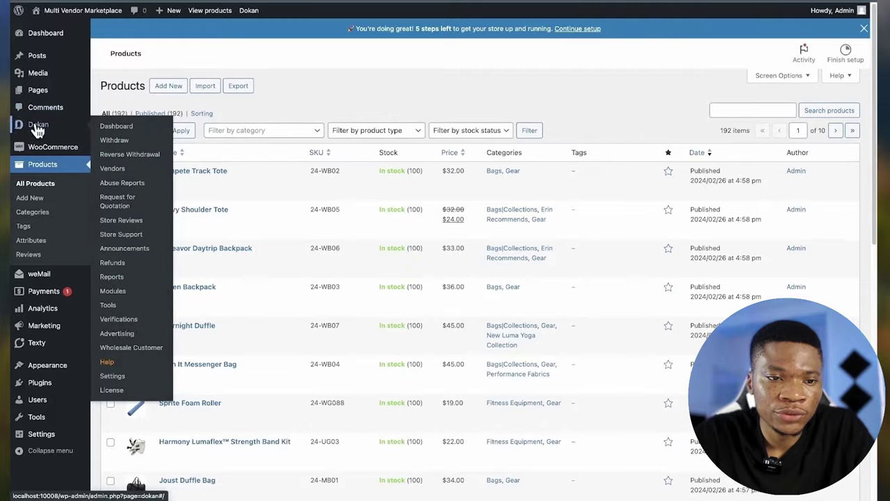
{"action": "left_click", "coordinate": [112, 376]}
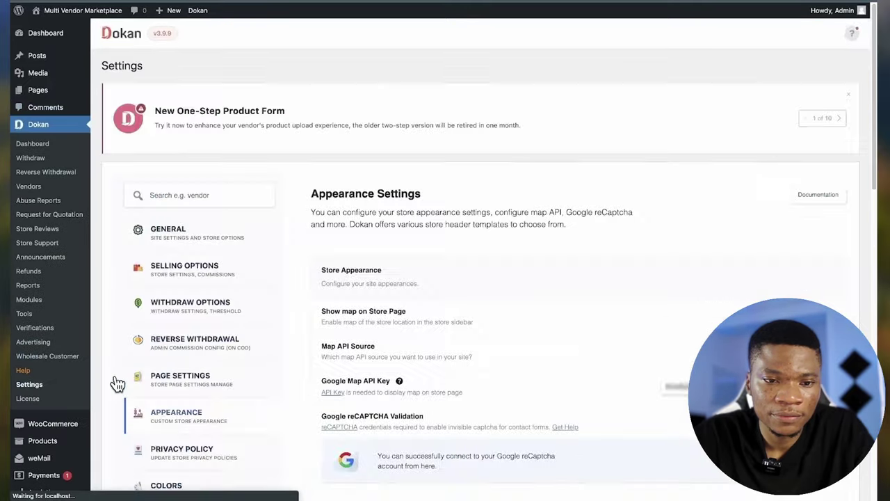
{"action": "scroll", "coordinate": [219, 353], "scroll_direction": "down", "scroll_amount": 5}
{"action": "left_click", "coordinate": [174, 341]}
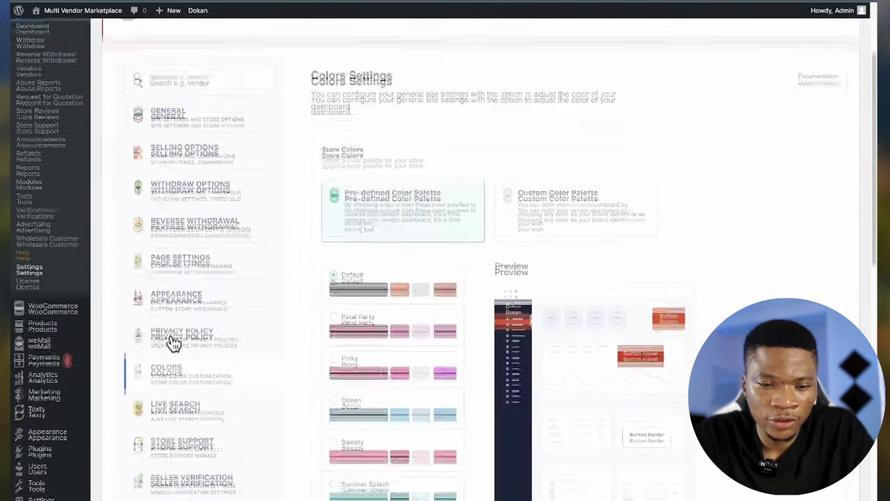
{"action": "scroll", "coordinate": [378, 333], "scroll_direction": "down", "scroll_amount": 2}
{"action": "scroll", "coordinate": [378, 333], "scroll_direction": "down", "scroll_amount": 2}
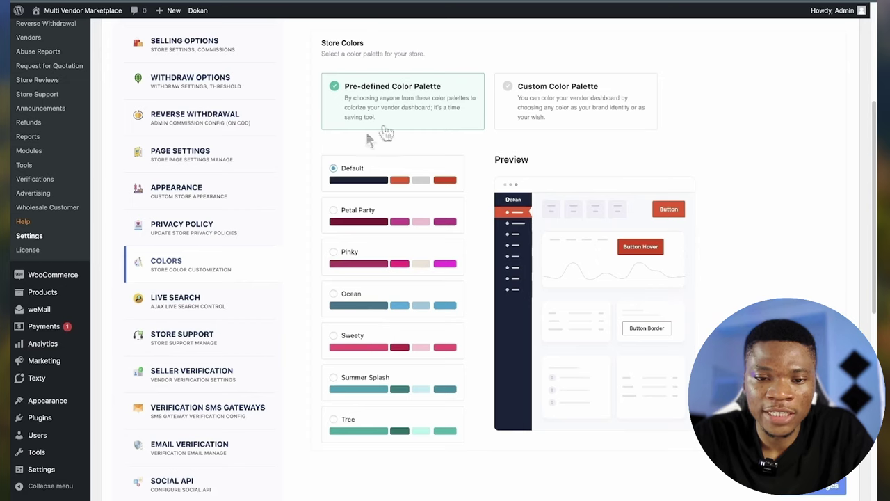
{"action": "scroll", "coordinate": [413, 219], "scroll_direction": "down", "scroll_amount": 1}
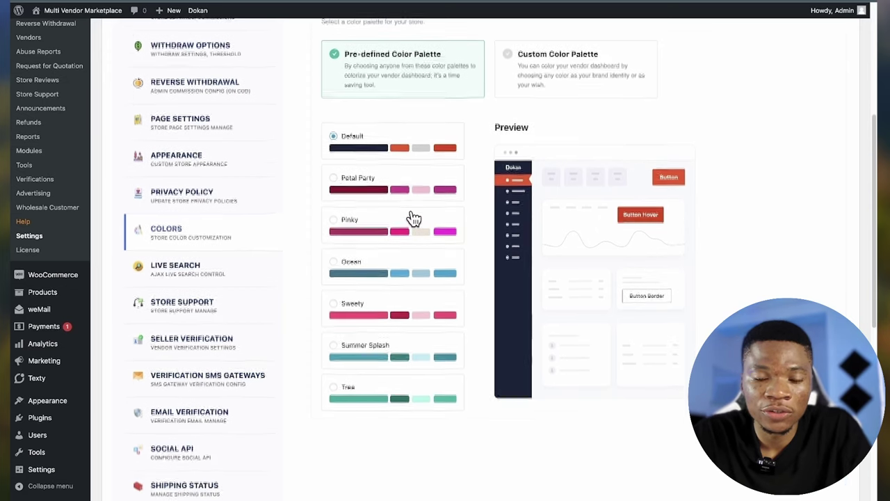
{"action": "scroll", "coordinate": [413, 219], "scroll_direction": "up", "scroll_amount": 1}
- Try the custom palette, then the Summer Splash and Sweety palettes, and preview the vendor dashboard
{"action": "left_click", "coordinate": [521, 97]}
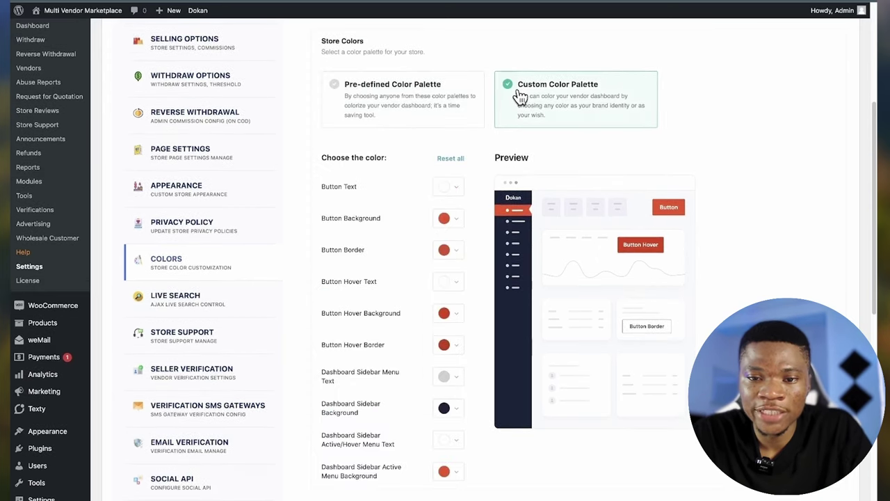
{"action": "left_click", "coordinate": [387, 112]}
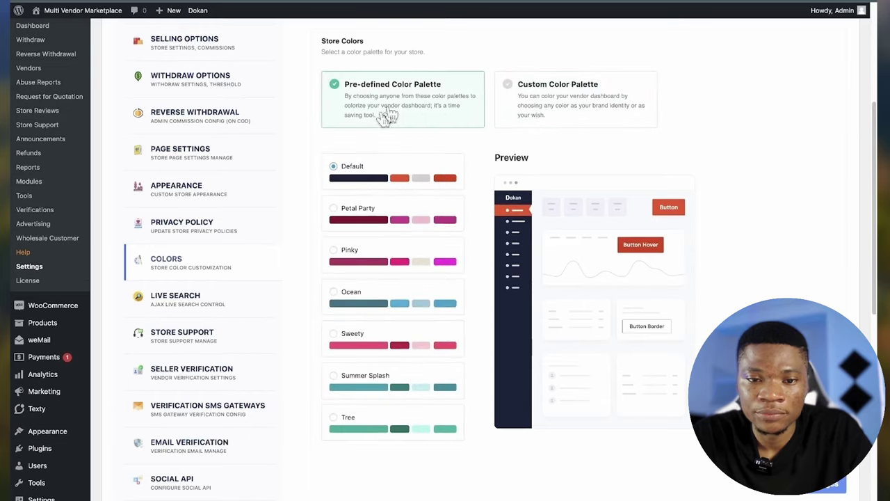
{"action": "scroll", "coordinate": [382, 251], "scroll_direction": "down", "scroll_amount": 1}
{"action": "scroll", "coordinate": [381, 252], "scroll_direction": "down", "scroll_amount": 2}
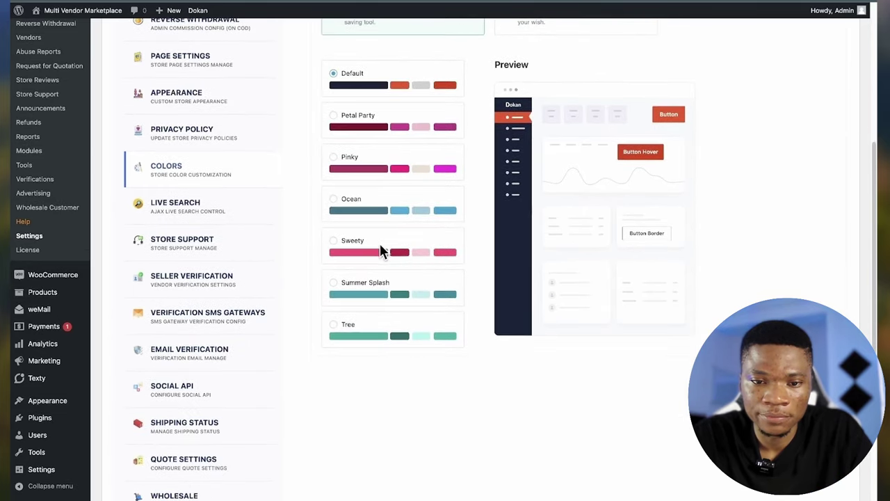
{"action": "left_click", "coordinate": [334, 283]}
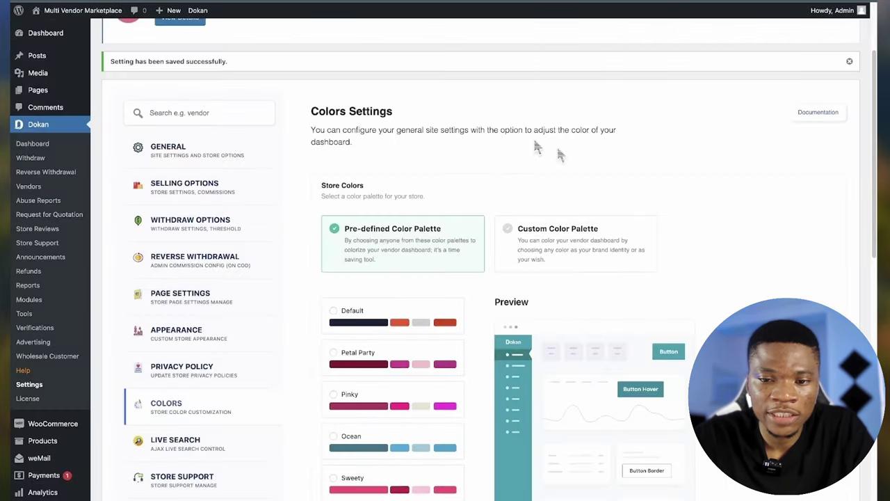
{"action": "scroll", "coordinate": [720, 258], "scroll_direction": "down", "scroll_amount": 5}
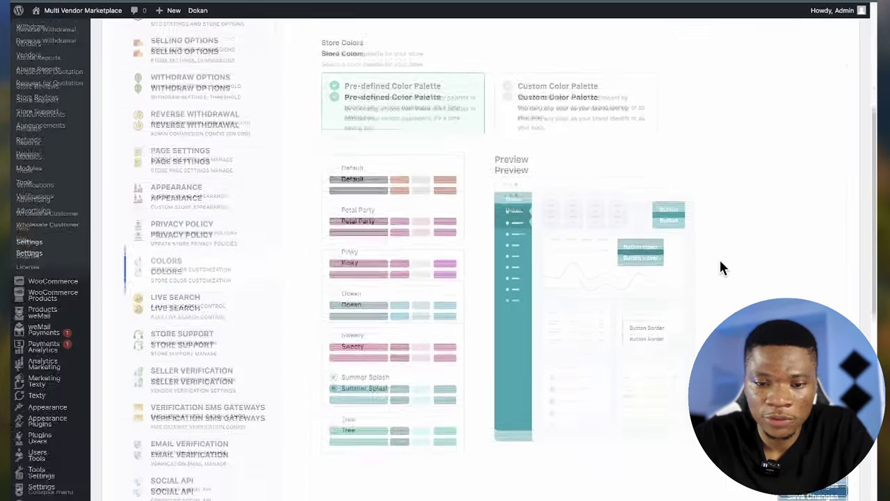
{"action": "left_click", "coordinate": [373, 263]}
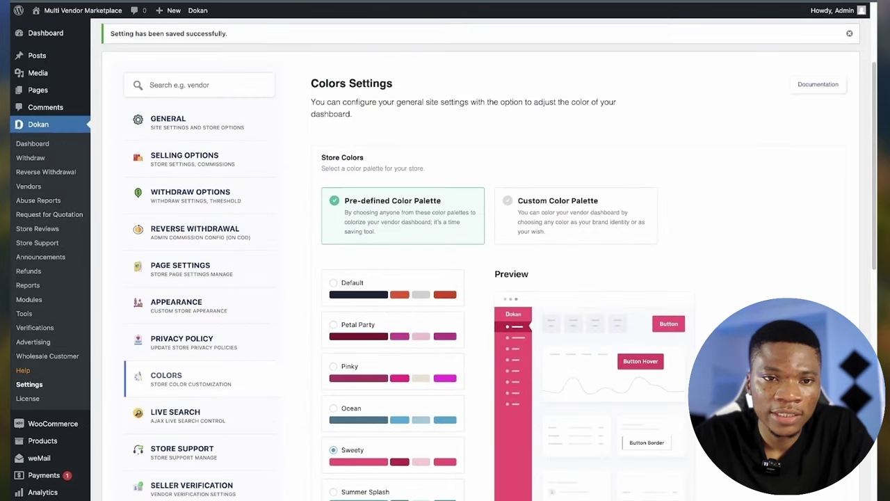
{"action": "left_click", "coordinate": [122, 10]}
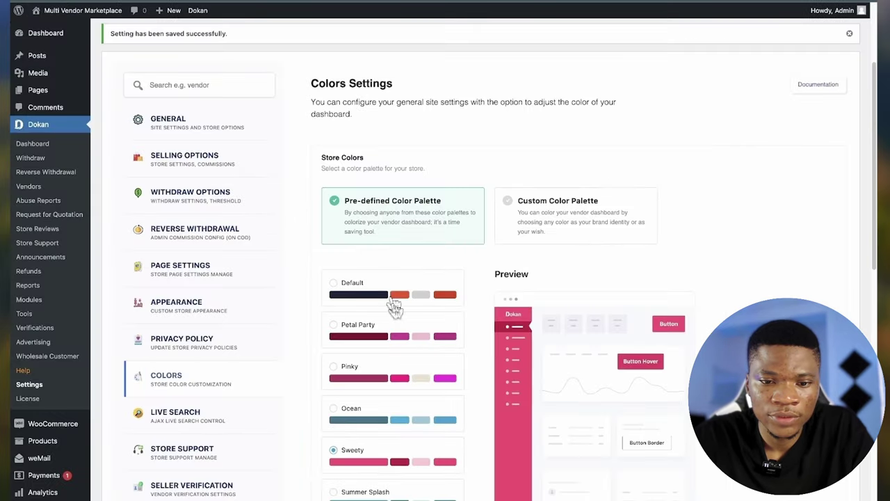
- Choose the Petal Party palette and save the colour settings
{"action": "left_click", "coordinate": [386, 334]}
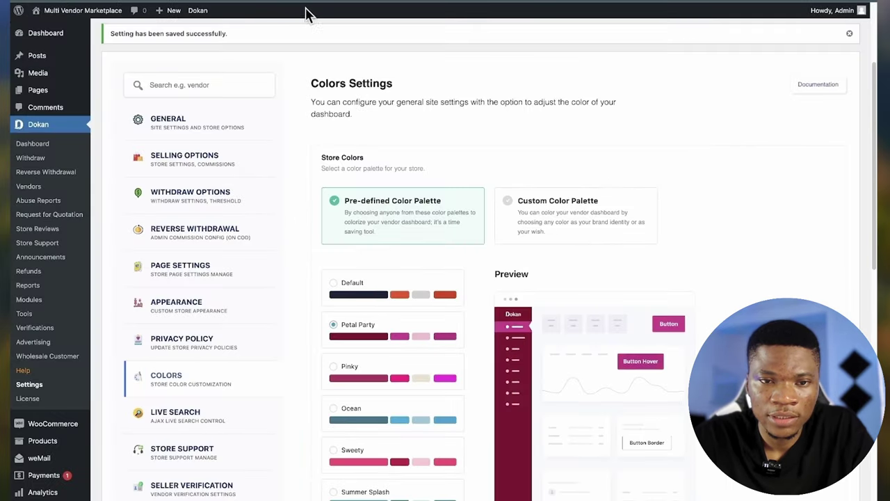
{"action": "scroll", "coordinate": [588, 354], "scroll_direction": "down", "scroll_amount": 15}
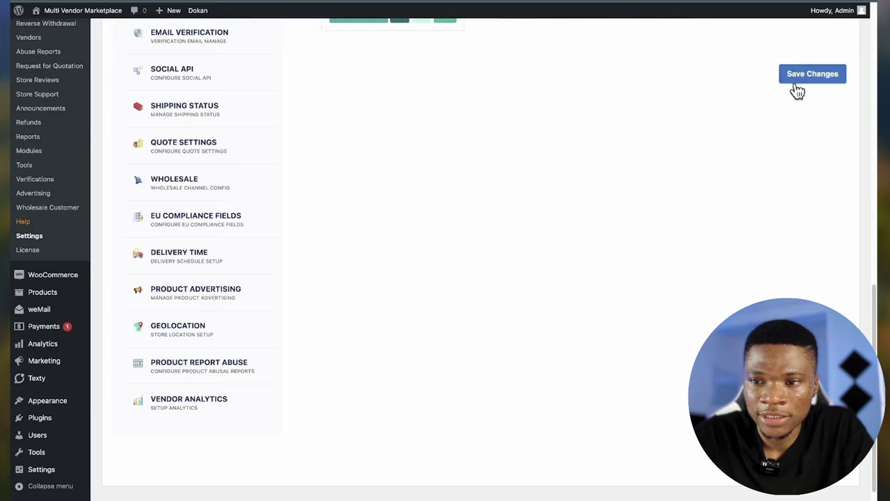
{"action": "left_click", "coordinate": [800, 80]}
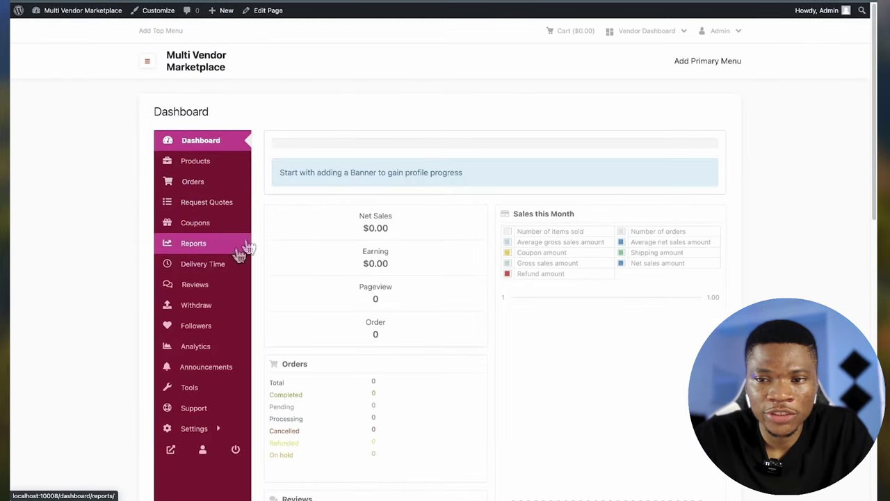
- Visit the site's home page, then return to the WordPress admin dashboard
{"action": "left_click", "coordinate": [209, 72]}
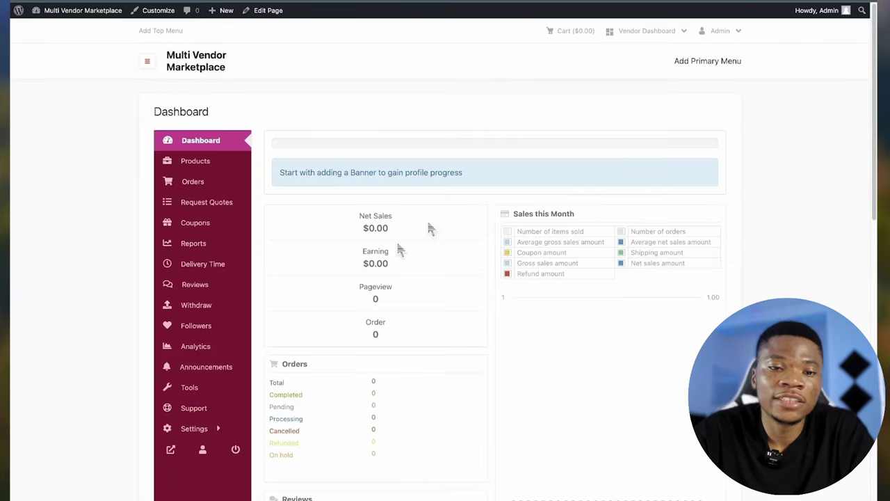
{"action": "left_click", "coordinate": [203, 65]}
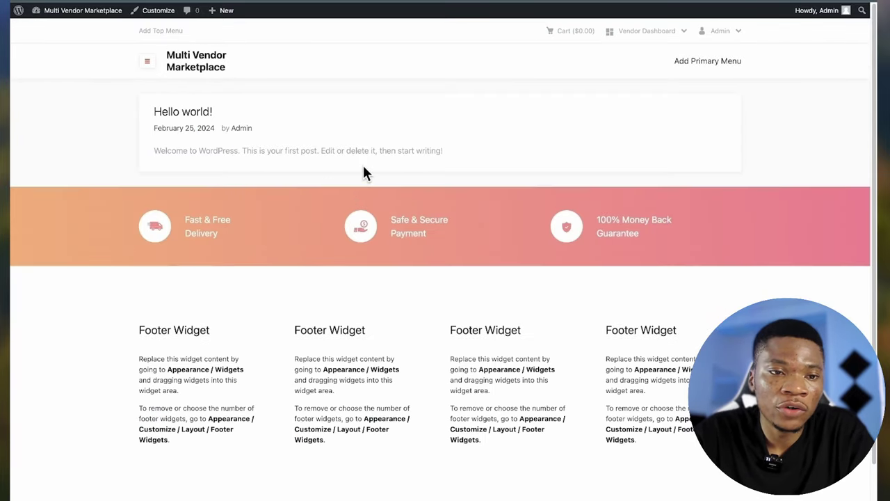
{"action": "mouse_move", "coordinate": [60, 13]}
{"action": "left_click", "coordinate": [50, 28]}
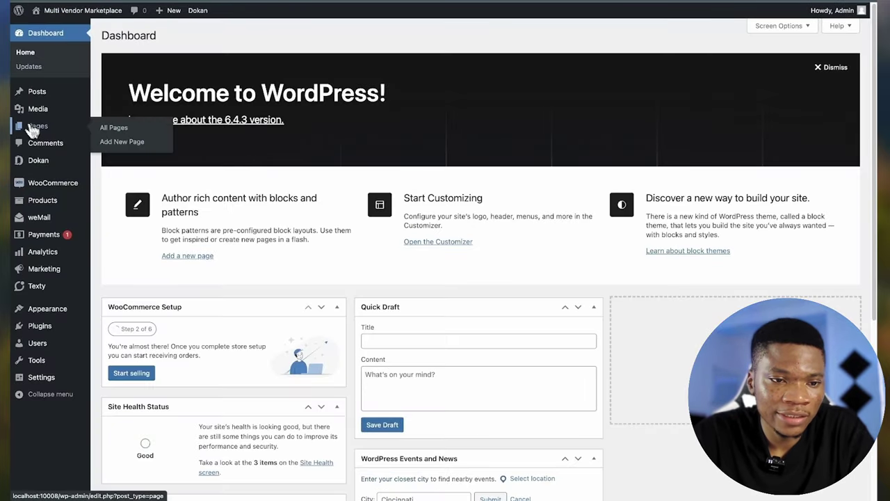
- Go through Pages and Plugins to the Add New Plugin page
{"action": "left_click", "coordinate": [33, 131]}
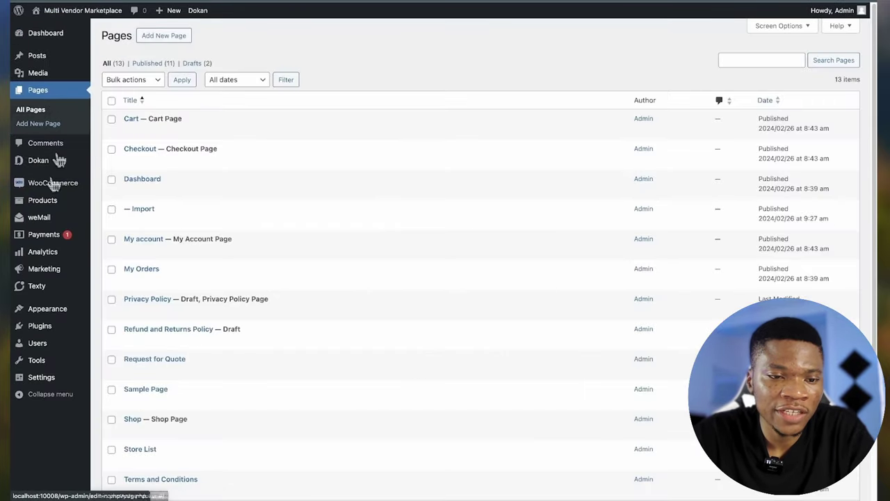
{"action": "mouse_move", "coordinate": [56, 270]}
{"action": "mouse_move", "coordinate": [61, 325]}
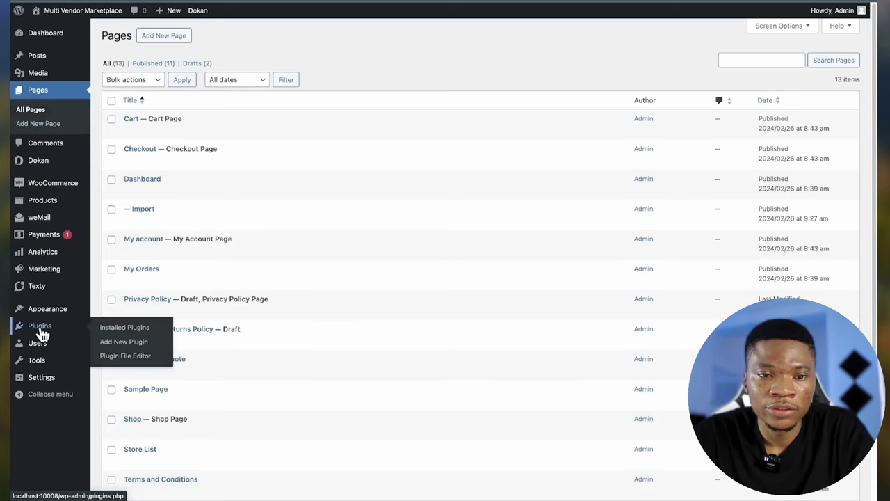
{"action": "left_click", "coordinate": [42, 331]}
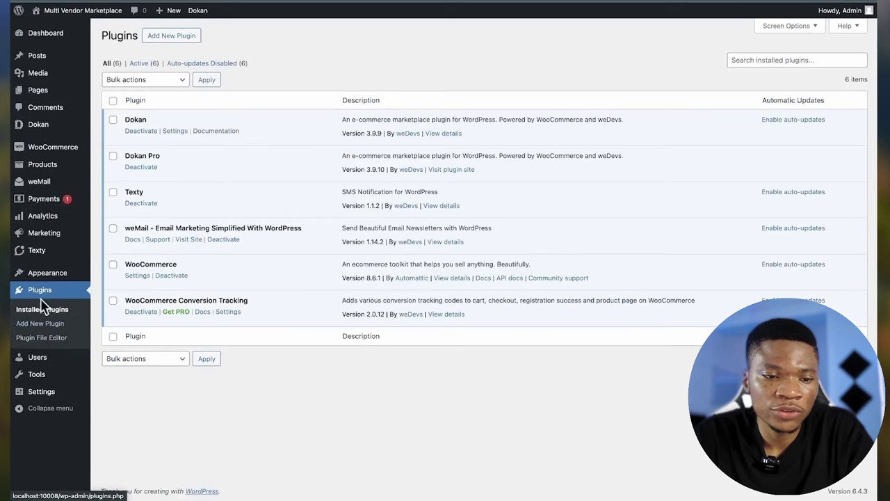
{"action": "left_click", "coordinate": [174, 40]}
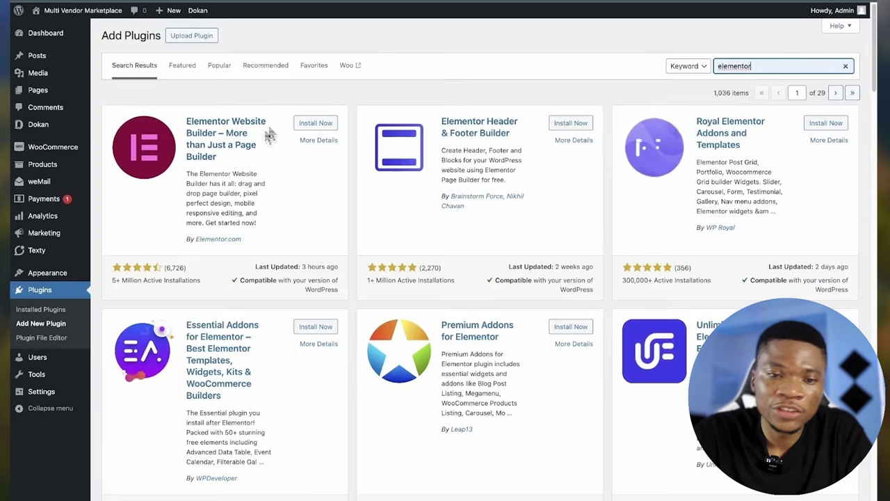
- Install Elementor Website Builder and browse the other elementor search results
{"action": "left_click", "coordinate": [304, 127]}
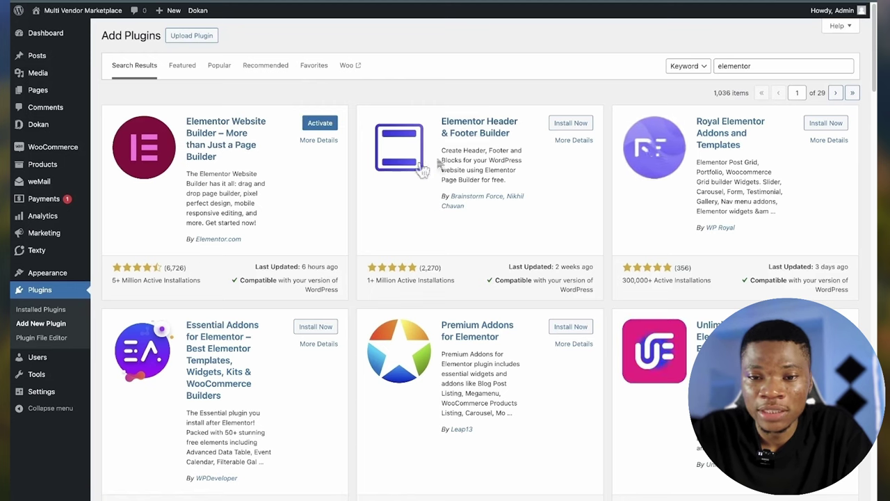
{"action": "scroll", "coordinate": [616, 141], "scroll_direction": "down", "scroll_amount": 1}
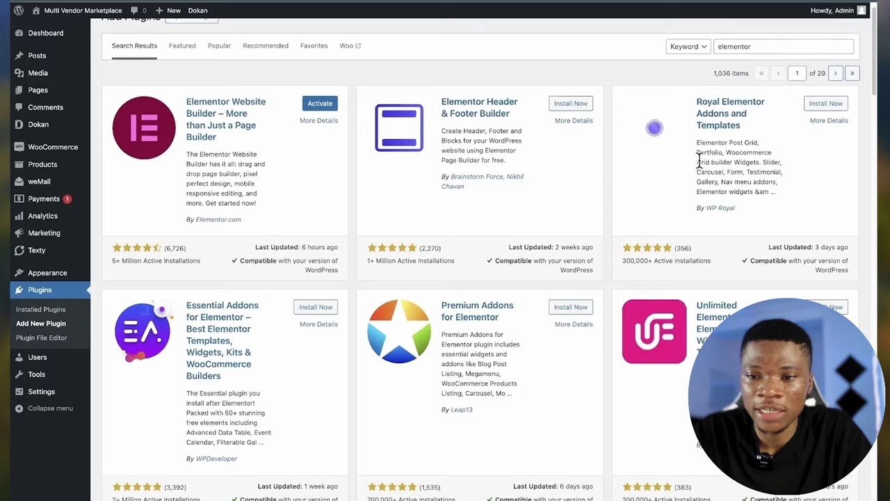
{"action": "scroll", "coordinate": [695, 146], "scroll_direction": "up", "scroll_amount": 1}
{"action": "scroll", "coordinate": [739, 174], "scroll_direction": "down", "scroll_amount": 3}
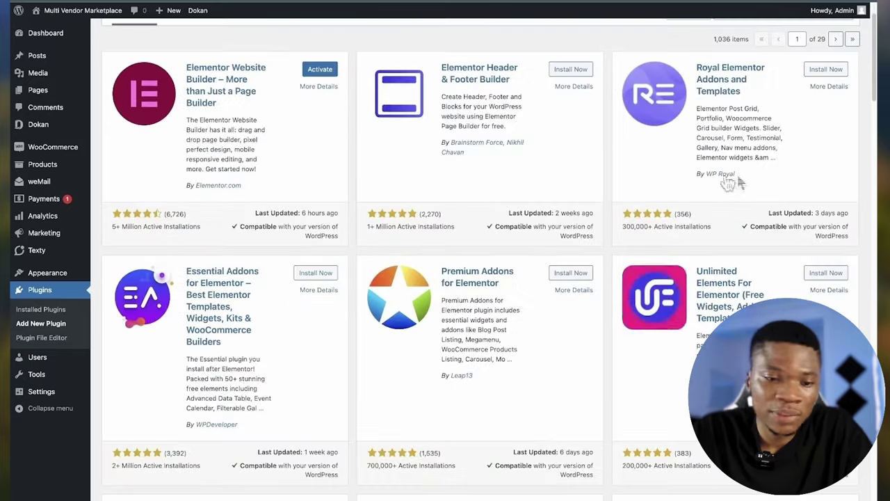
{"action": "scroll", "coordinate": [519, 347], "scroll_direction": "down", "scroll_amount": 5}
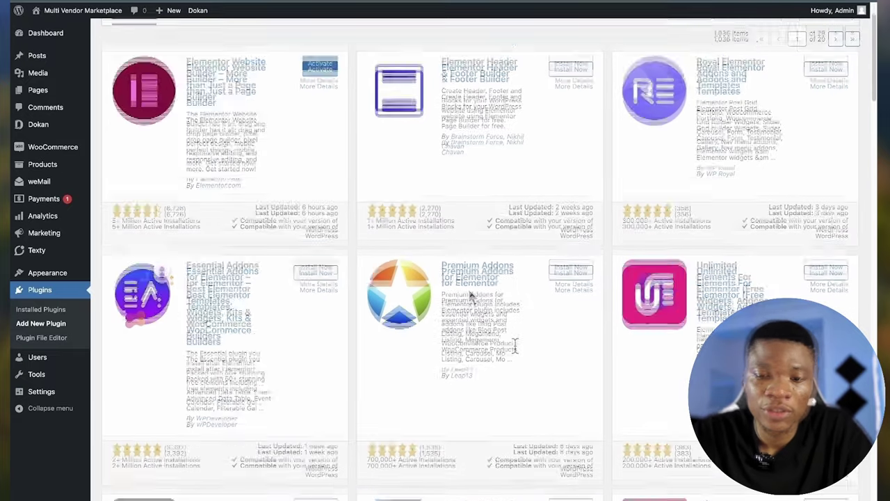
{"action": "scroll", "coordinate": [515, 346], "scroll_direction": "up", "scroll_amount": 8}
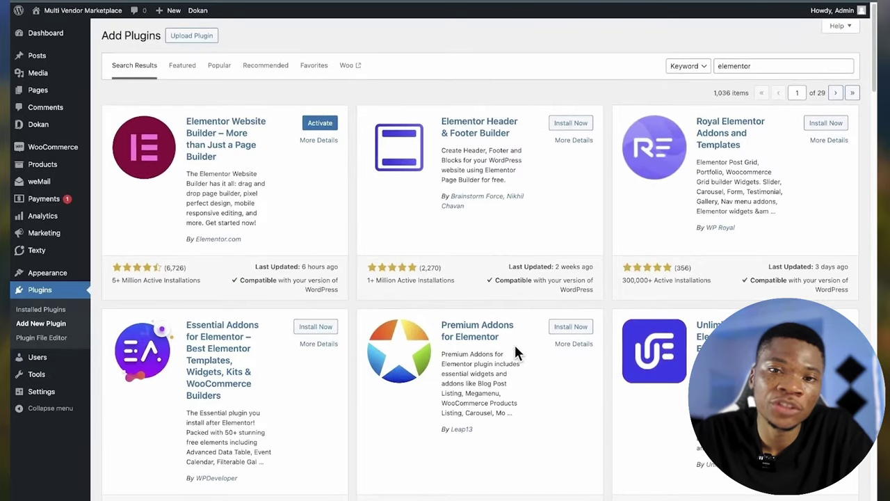
{"action": "scroll", "coordinate": [365, 193], "scroll_direction": "down", "scroll_amount": 2}
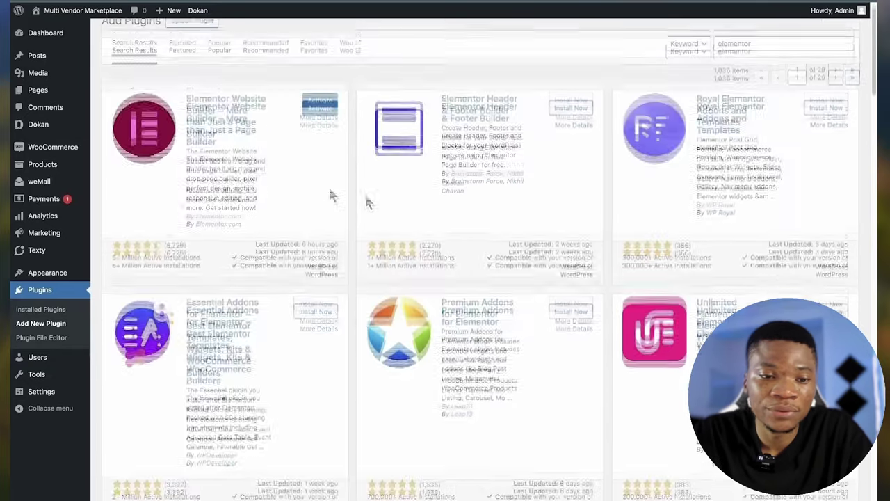
{"action": "scroll", "coordinate": [301, 182], "scroll_direction": "up", "scroll_amount": 1}
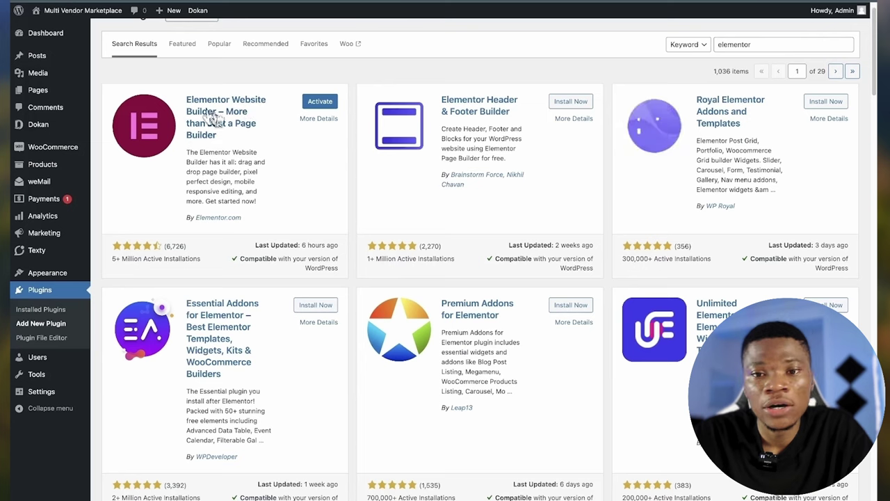
{"action": "scroll", "coordinate": [215, 120], "scroll_direction": "up", "scroll_amount": 1}
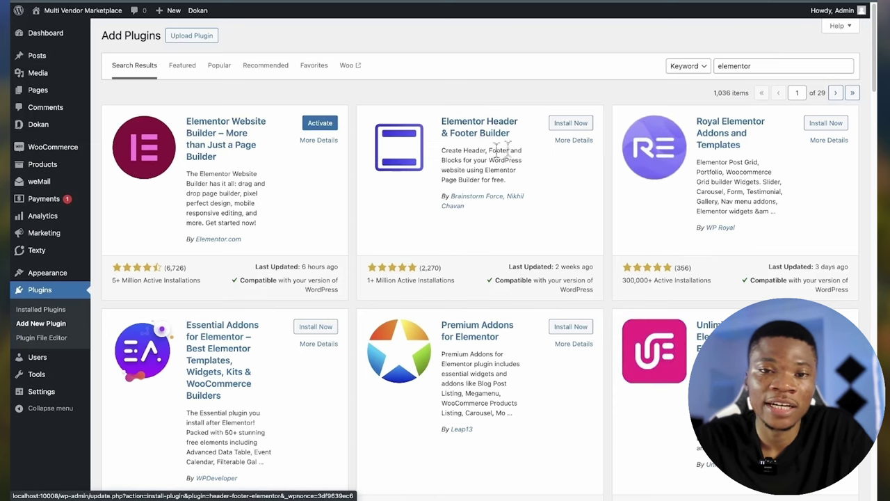
{"action": "scroll", "coordinate": [473, 229], "scroll_direction": "down", "scroll_amount": 1}
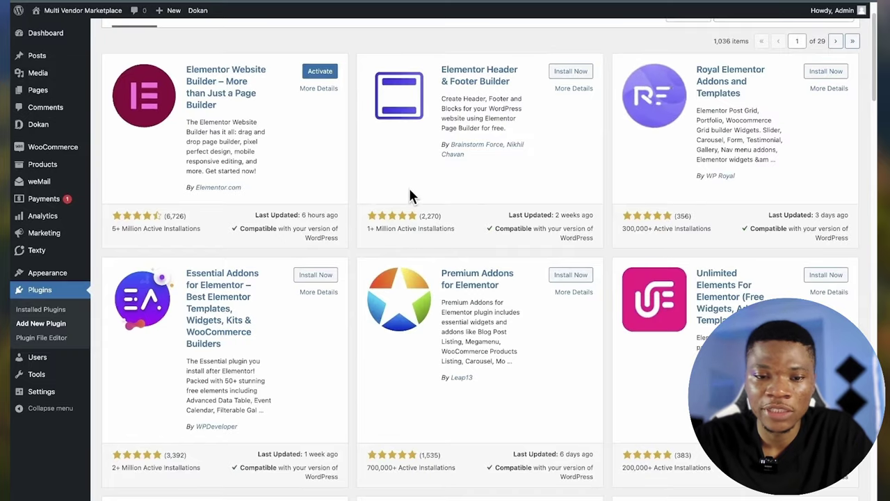
{"action": "scroll", "coordinate": [409, 188], "scroll_direction": "down", "scroll_amount": 3}
{"action": "scroll", "coordinate": [412, 198], "scroll_direction": "down", "scroll_amount": 1}
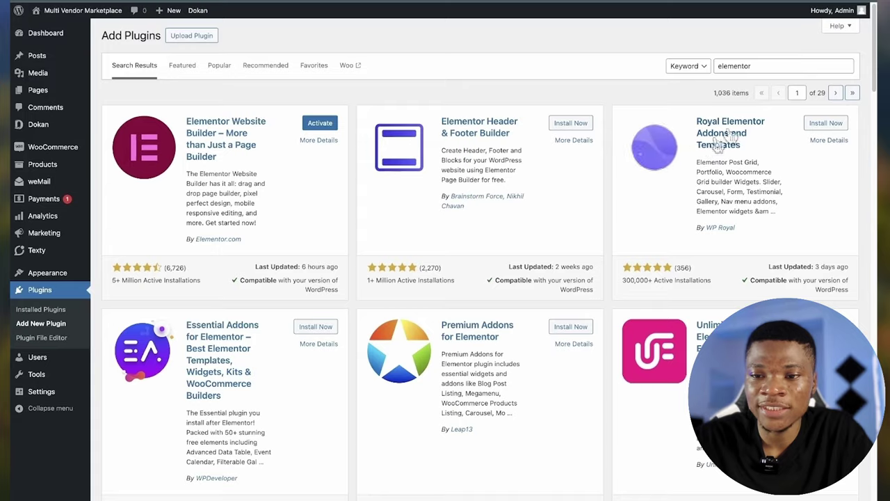
- Install Royal Elementor Addons, ElementsKit Elementor addons and Elementor Header & Footer Builder
{"action": "left_click", "coordinate": [818, 124]}
{"action": "scroll", "coordinate": [429, 238], "scroll_direction": "down", "scroll_amount": 3}
{"action": "scroll", "coordinate": [508, 244], "scroll_direction": "down", "scroll_amount": 5}
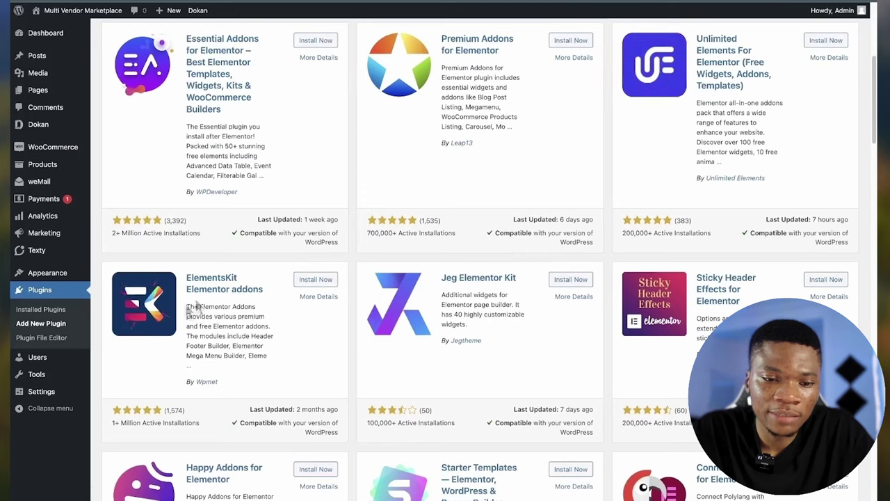
{"action": "left_click", "coordinate": [309, 281]}
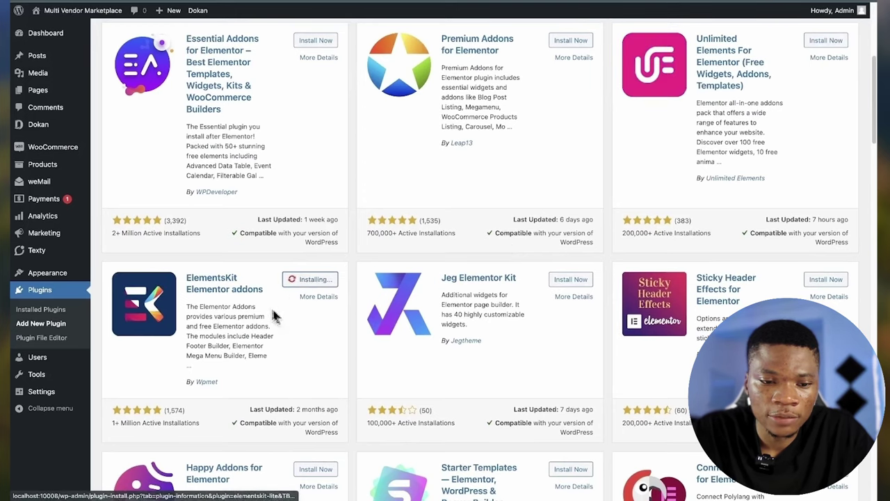
{"action": "scroll", "coordinate": [241, 334], "scroll_direction": "down", "scroll_amount": 1}
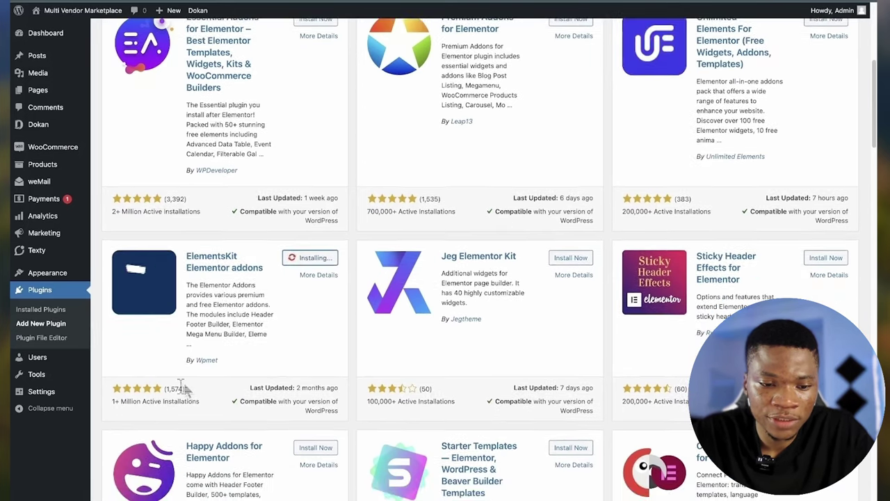
{"action": "scroll", "coordinate": [297, 310], "scroll_direction": "up", "scroll_amount": 5}
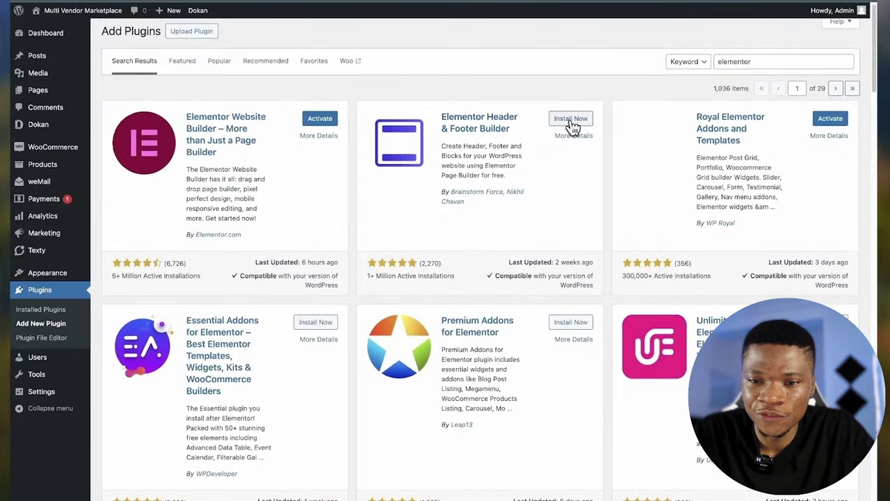
{"action": "left_click", "coordinate": [569, 121]}
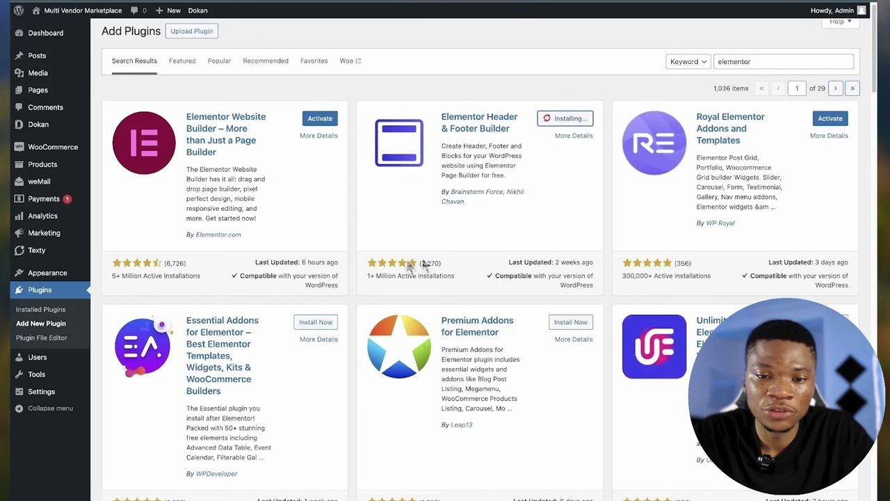
- Activate Elementor, Header & Footer Builder, ElementsKit Lite and Royal Elementor Addons, skipping the opt-in
{"action": "scroll", "coordinate": [394, 302], "scroll_direction": "down", "scroll_amount": 1}
{"action": "left_click", "coordinate": [53, 295]}
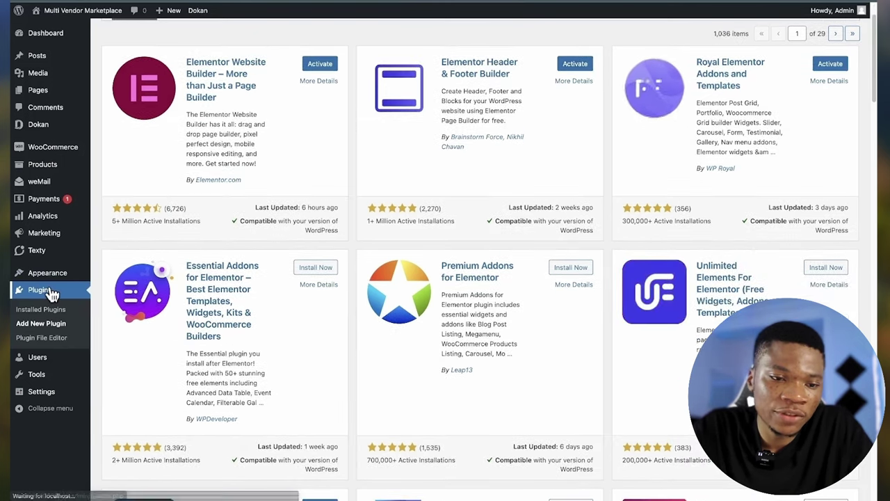
{"action": "mouse_move", "coordinate": [81, 282]}
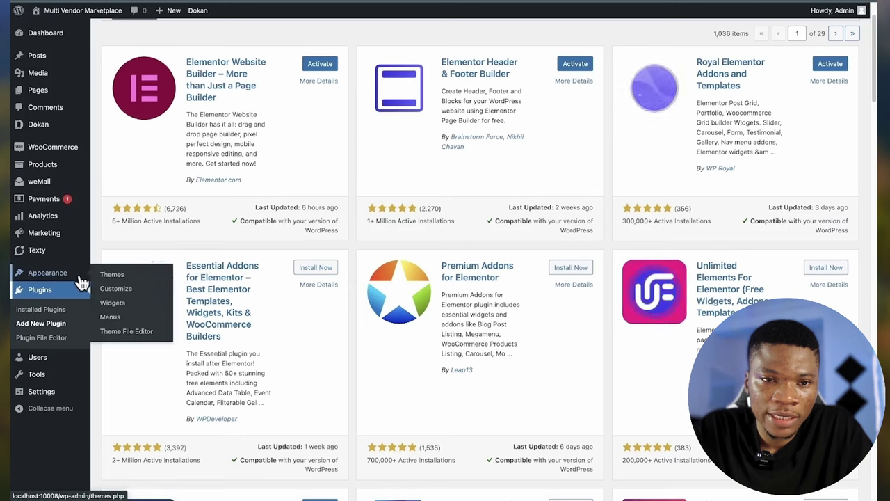
{"action": "scroll", "coordinate": [292, 267], "scroll_direction": "down", "scroll_amount": 1}
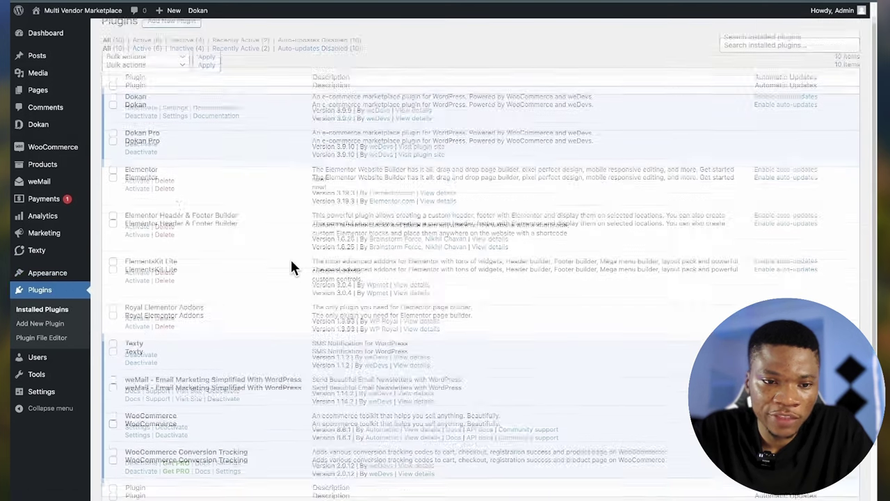
{"action": "left_click", "coordinate": [136, 169]}
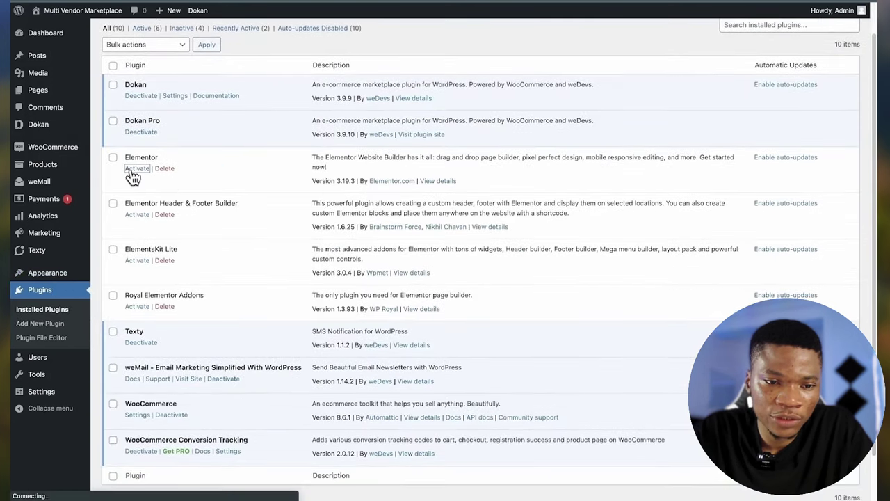
{"action": "left_click", "coordinate": [132, 279]}
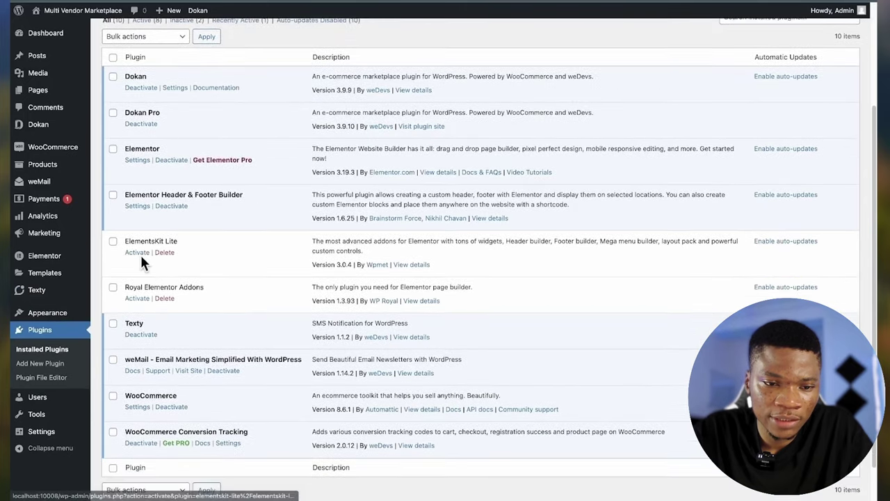
{"action": "left_click", "coordinate": [142, 259]}
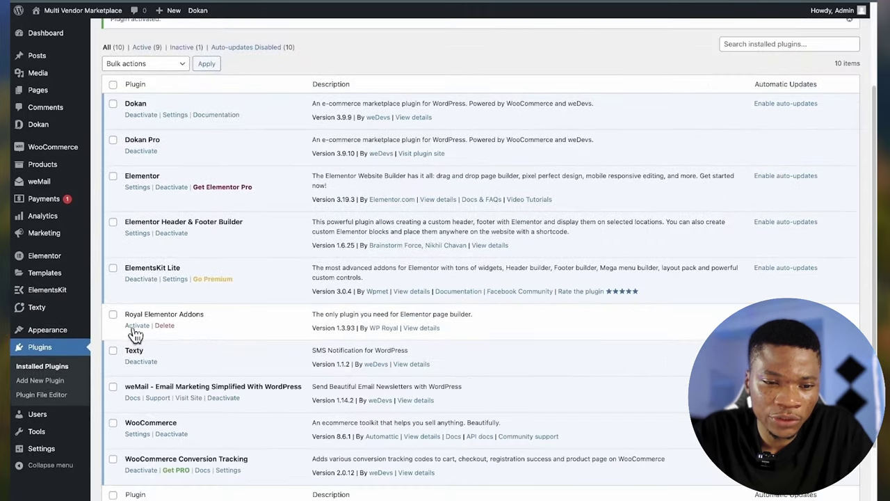
{"action": "left_click", "coordinate": [135, 329]}
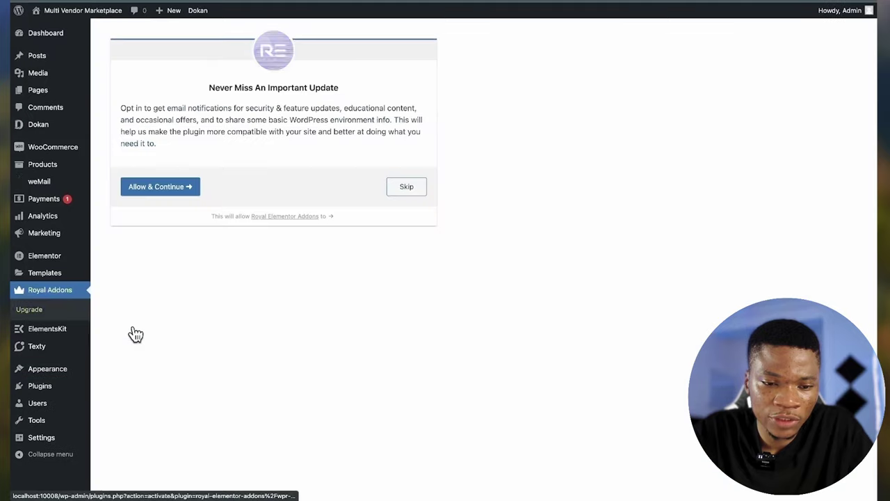
{"action": "left_click", "coordinate": [411, 187]}
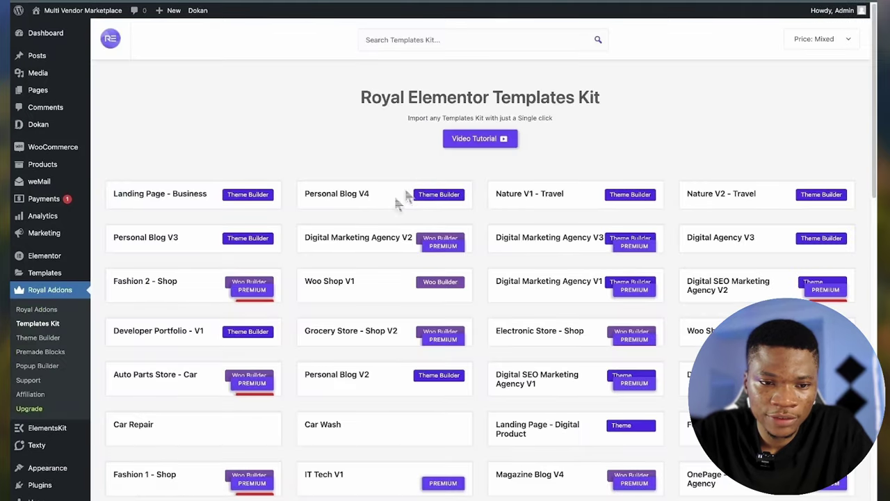
{"action": "scroll", "coordinate": [403, 195], "scroll_direction": "down", "scroll_amount": 1}
{"action": "left_click", "coordinate": [41, 433]}
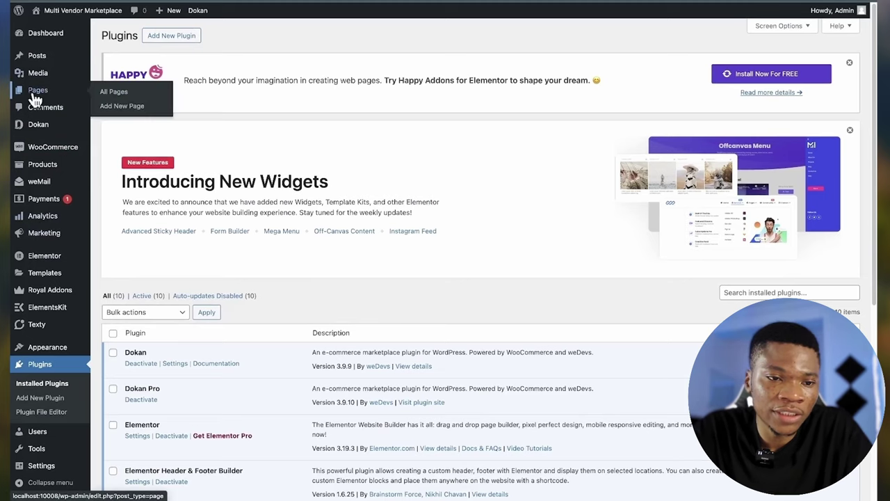
- Move the Sample Page to the Trash from All Pages, leaving 12 pages
{"action": "left_click", "coordinate": [36, 93]}
{"action": "scroll", "coordinate": [219, 286], "scroll_direction": "down", "scroll_amount": 3}
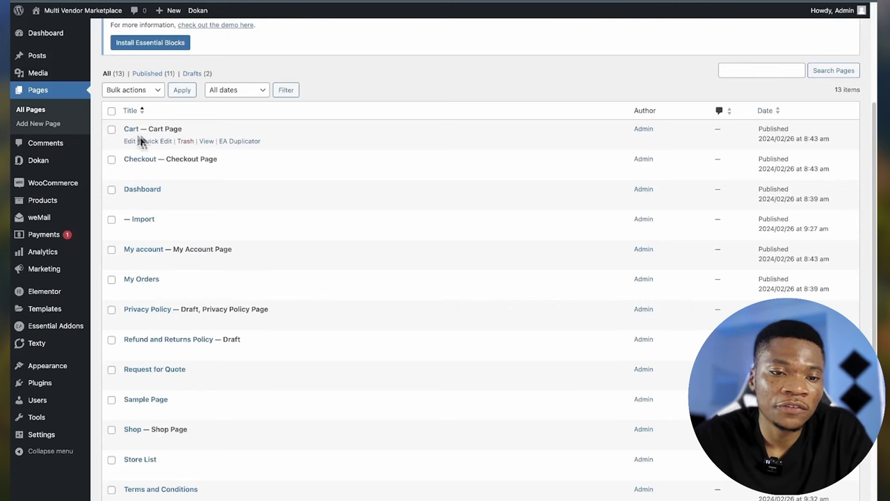
{"action": "scroll", "coordinate": [177, 248], "scroll_direction": "down", "scroll_amount": 1}
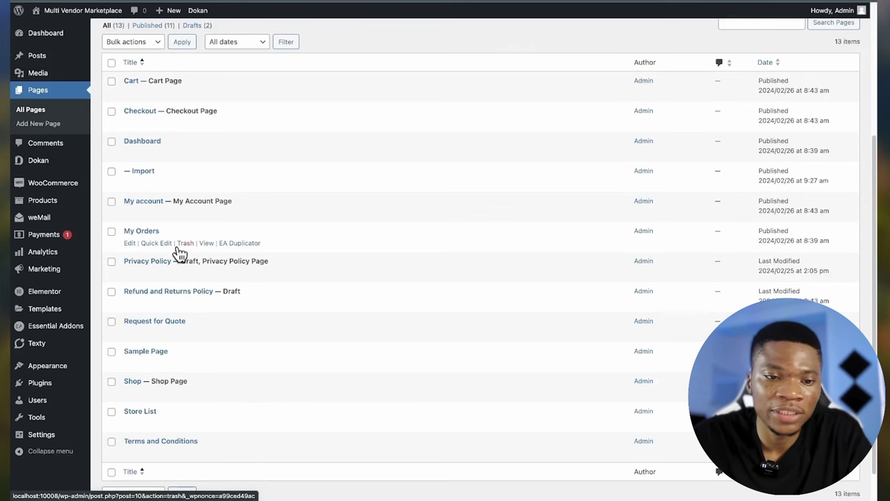
{"action": "scroll", "coordinate": [180, 254], "scroll_direction": "down", "scroll_amount": 1}
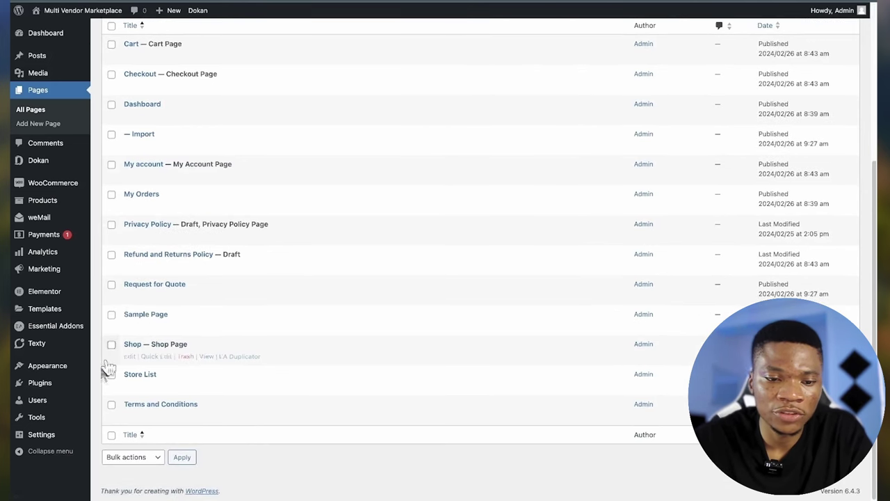
{"action": "scroll", "coordinate": [169, 264], "scroll_direction": "up", "scroll_amount": 1}
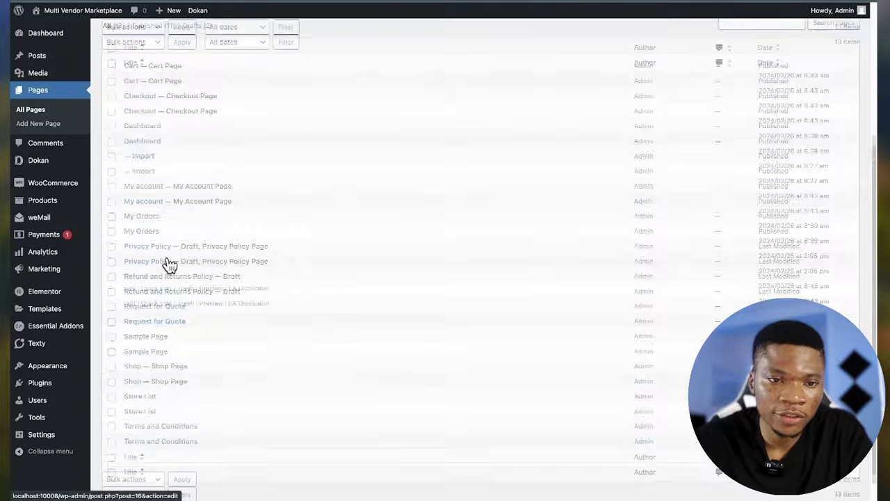
{"action": "scroll", "coordinate": [160, 307], "scroll_direction": "down", "scroll_amount": 1}
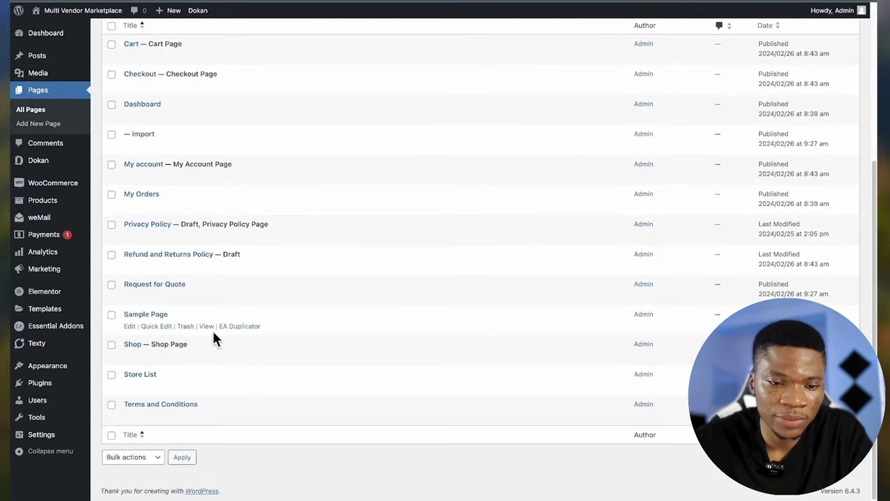
{"action": "left_click", "coordinate": [185, 327]}
{"action": "scroll", "coordinate": [183, 361], "scroll_direction": "down", "scroll_amount": 3}
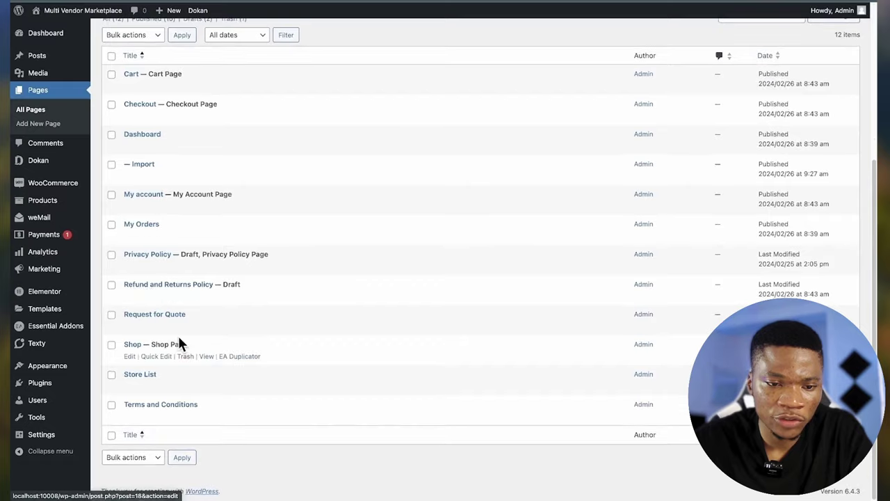
{"action": "scroll", "coordinate": [177, 334], "scroll_direction": "up", "scroll_amount": 2}
{"action": "scroll", "coordinate": [178, 335], "scroll_direction": "up", "scroll_amount": 3}
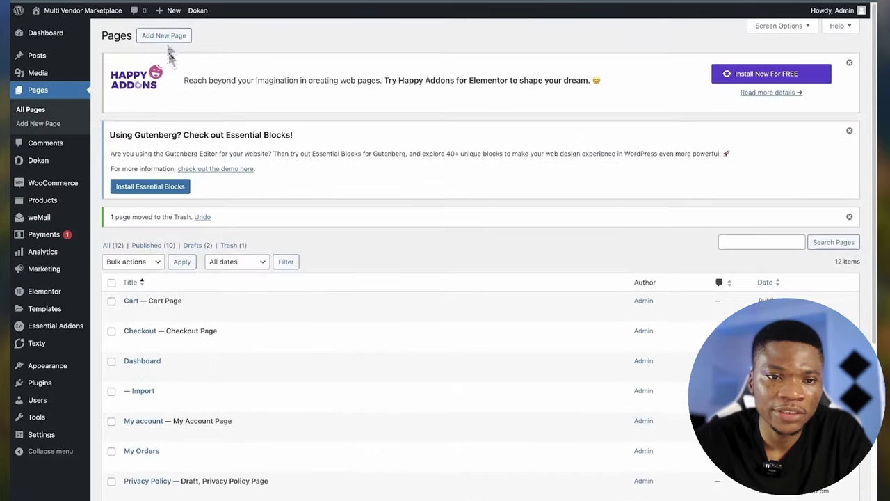
- Publish a new 'Home' page using the Elementor Full Width template and open it in Elementor
{"action": "left_click", "coordinate": [166, 37]}
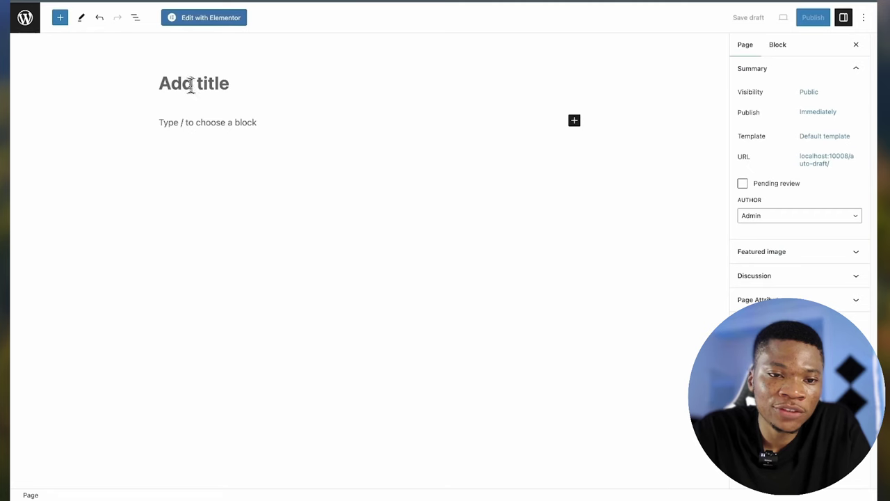
{"action": "type", "text": "Home"}
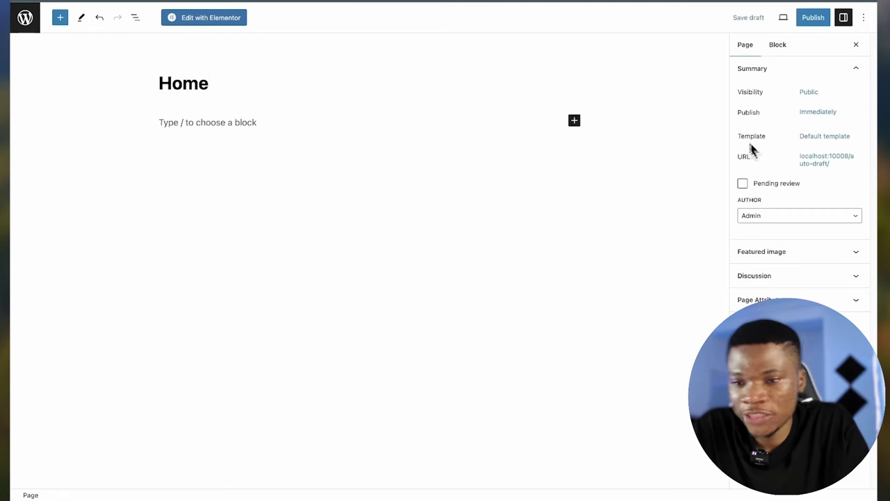
{"action": "left_click", "coordinate": [824, 137]}
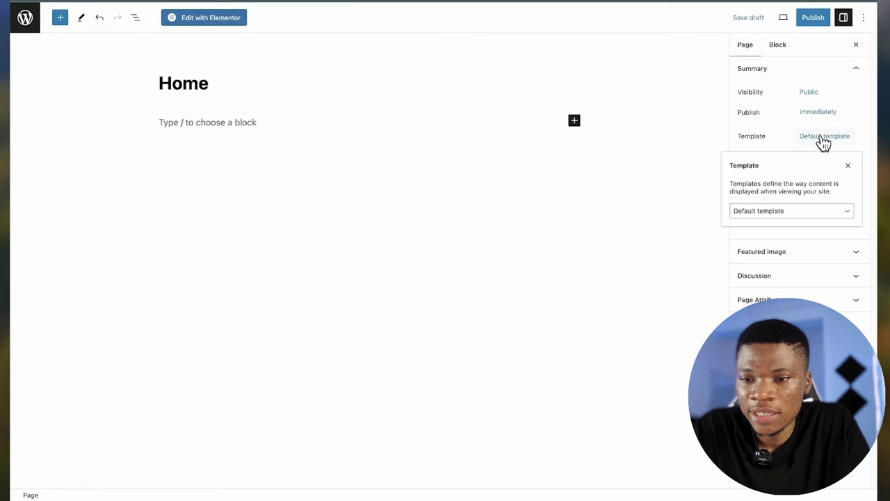
{"action": "left_click", "coordinate": [793, 210]}
{"action": "left_click", "coordinate": [784, 238]}
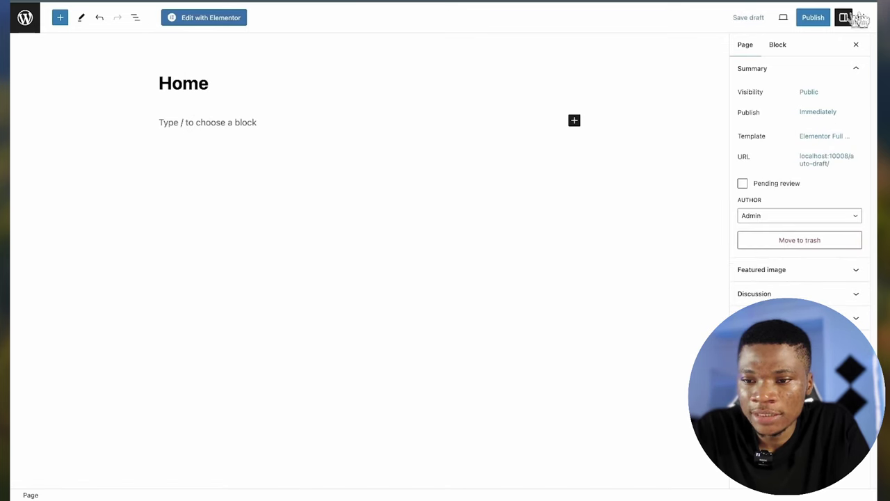
{"action": "left_click", "coordinate": [817, 20]}
{"action": "left_click", "coordinate": [781, 21]}
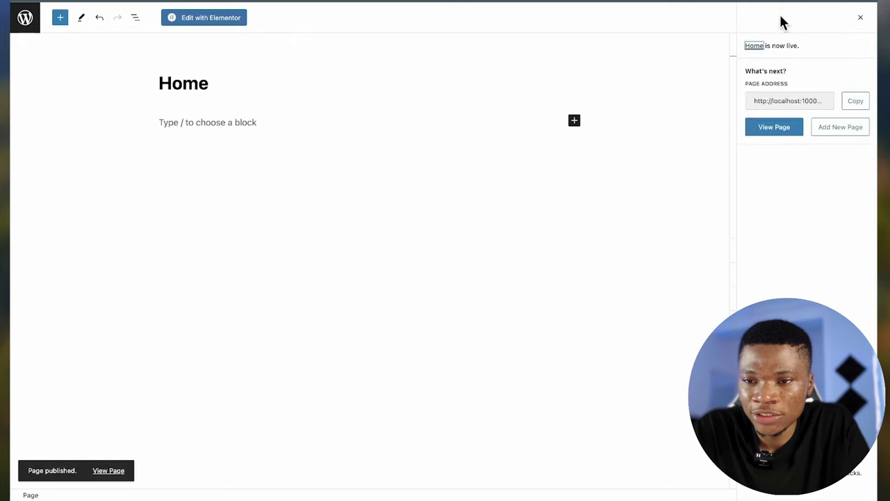
{"action": "left_click", "coordinate": [200, 20]}
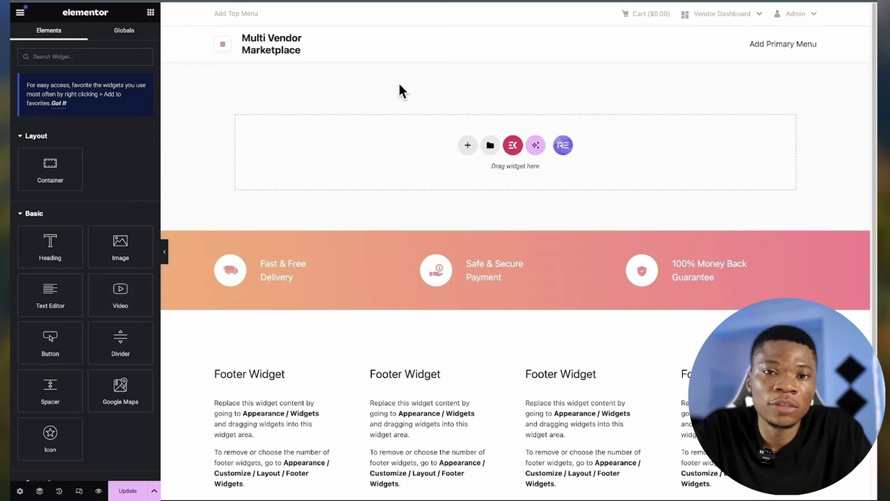
- Add a single-container section and set its background type to Classic
{"action": "left_click", "coordinate": [468, 146]}
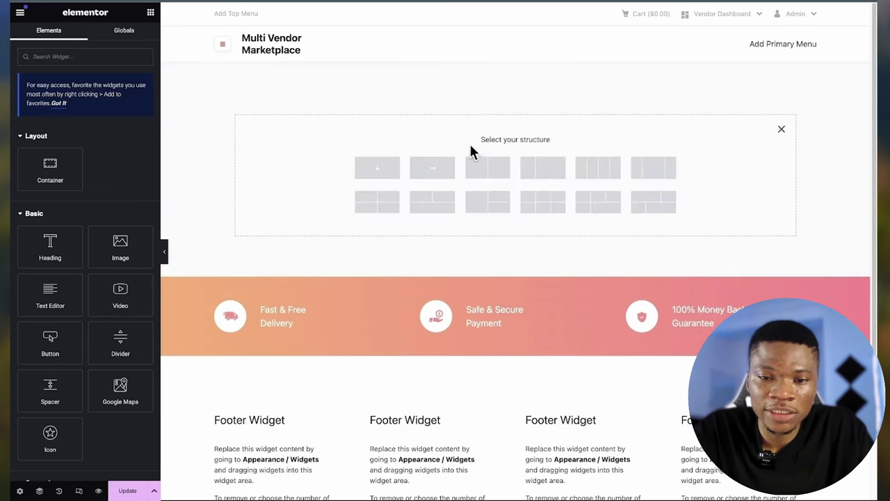
{"action": "left_click", "coordinate": [375, 174]}
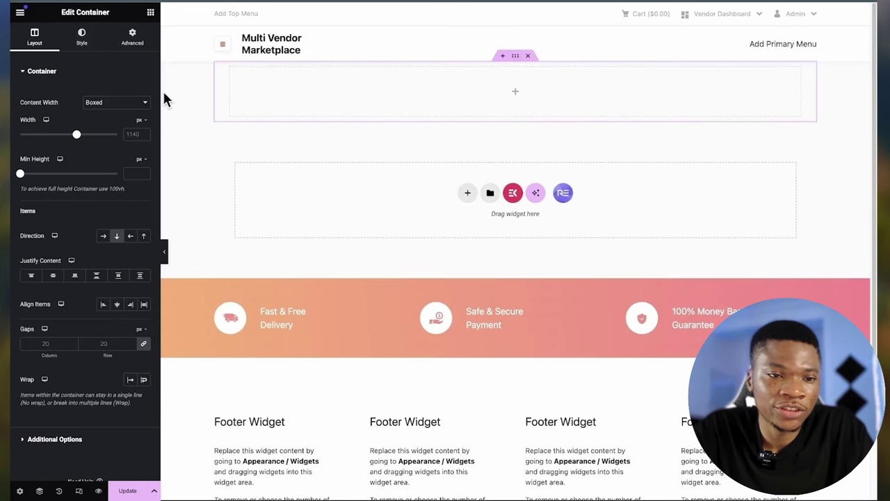
{"action": "left_click", "coordinate": [82, 39]}
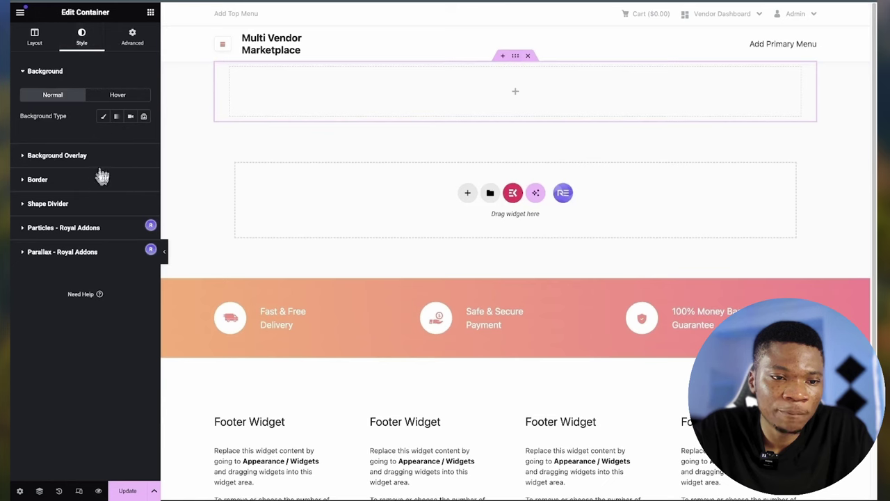
{"action": "left_click", "coordinate": [105, 117]}
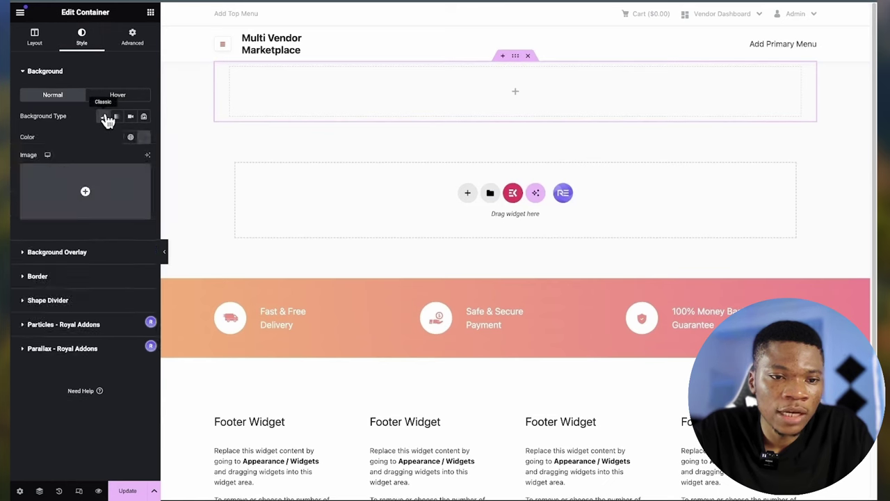
{"action": "left_click", "coordinate": [105, 117]}
{"action": "left_click", "coordinate": [104, 117]}
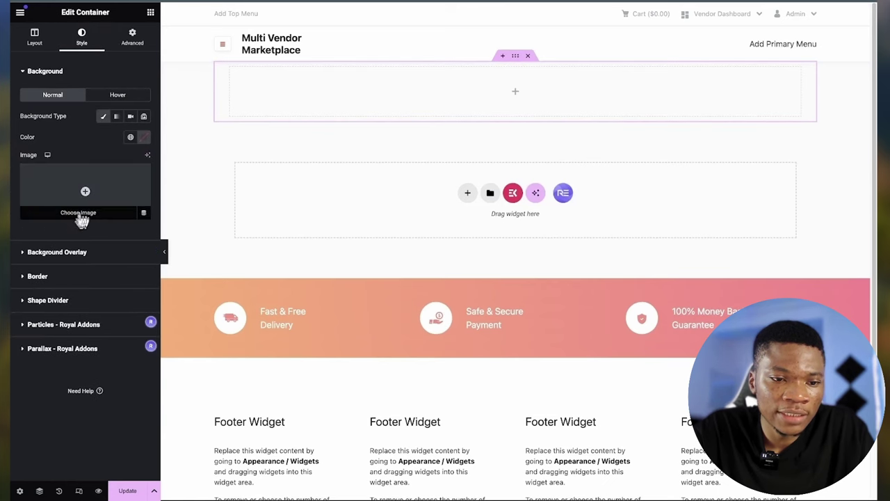
{"action": "left_click", "coordinate": [81, 220]}
- Use the navy-and-purple abstract image as the container background and set minimum height to 300
{"action": "left_click", "coordinate": [167, 125]}
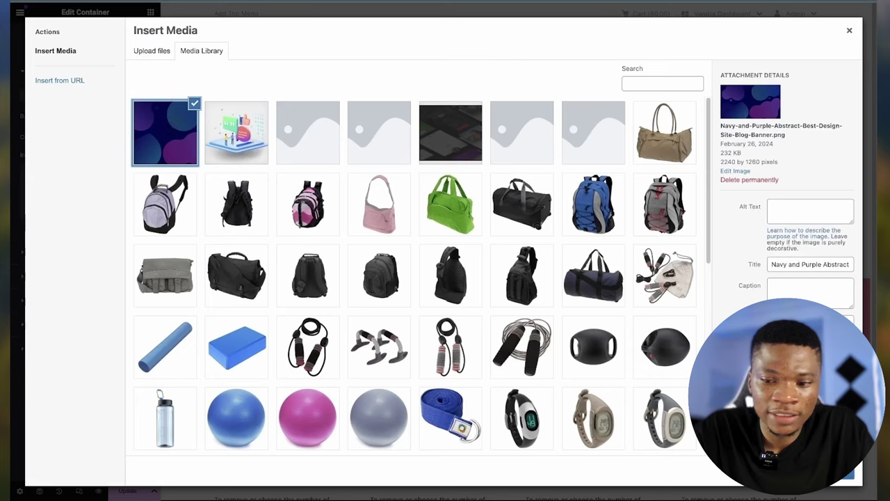
{"action": "left_click", "coordinate": [843, 478]}
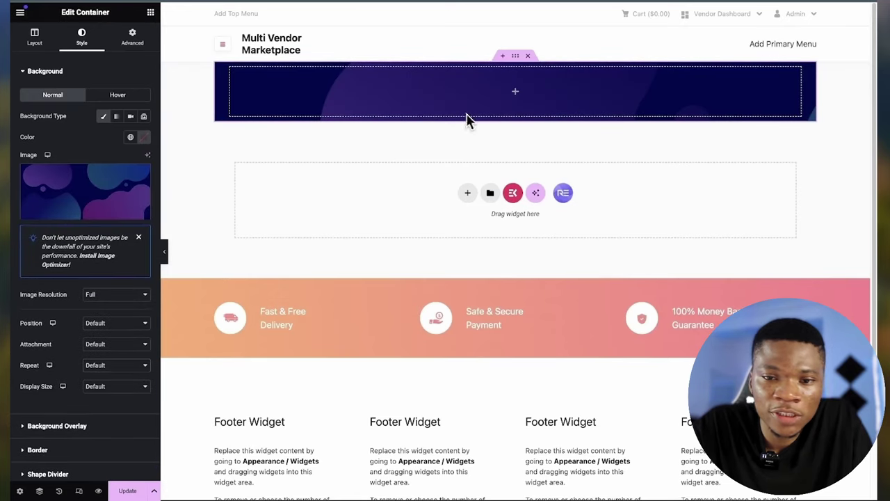
{"action": "left_click", "coordinate": [35, 38]}
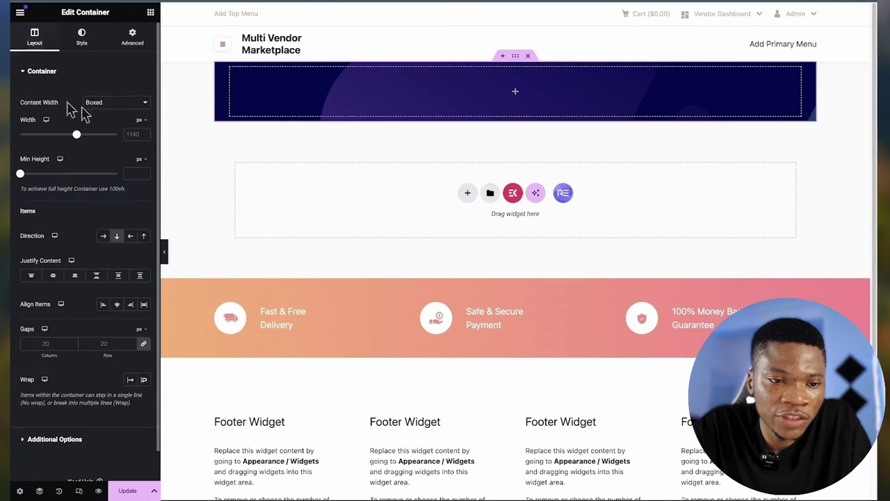
{"action": "left_click_drag", "start_coordinate": [23, 181], "coordinate": [42, 180]}
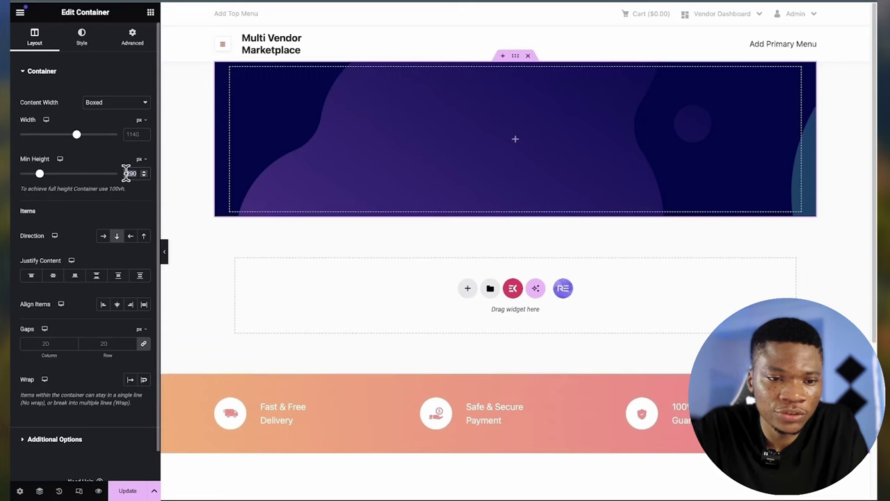
{"action": "type", "text": "300"}
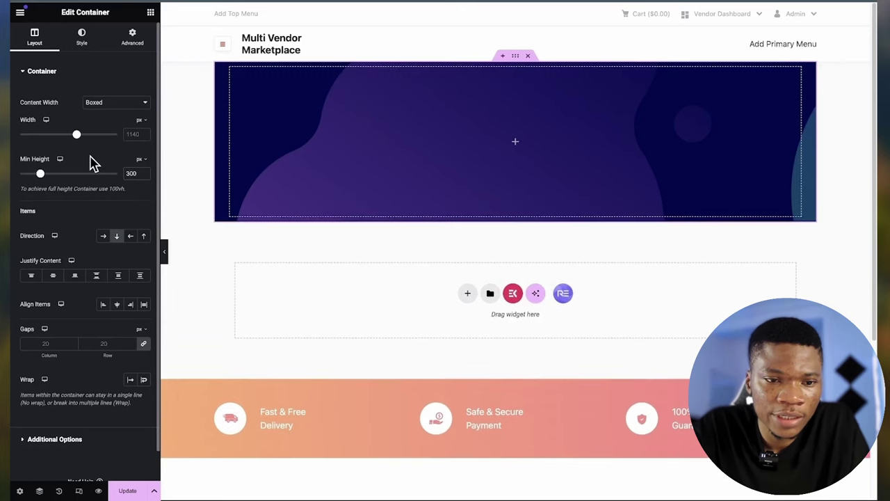
- Set the background image to No-repeat with Cover display size
{"action": "left_click", "coordinate": [80, 36]}
{"action": "scroll", "coordinate": [89, 324], "scroll_direction": "down", "scroll_amount": 2}
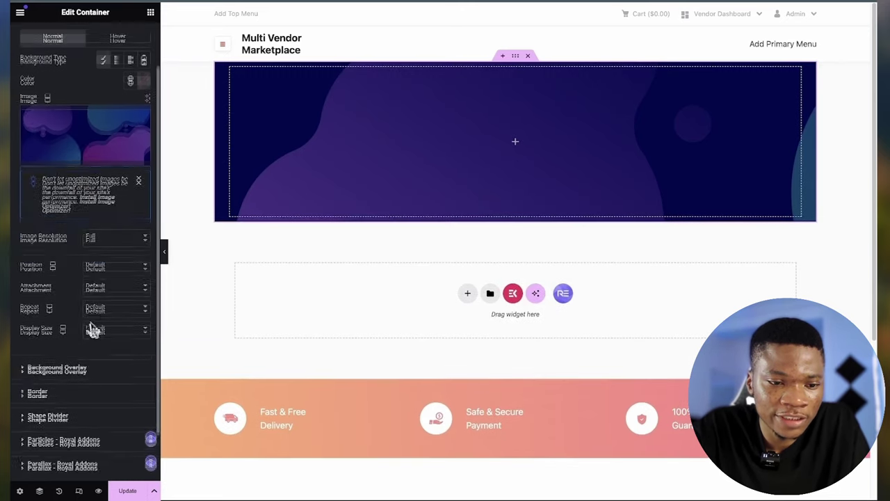
{"action": "left_click", "coordinate": [118, 328]}
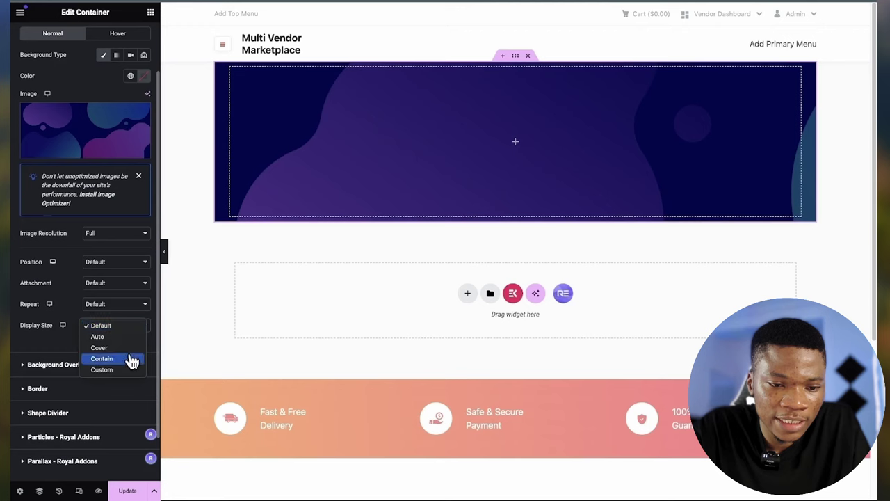
{"action": "left_click", "coordinate": [128, 361]}
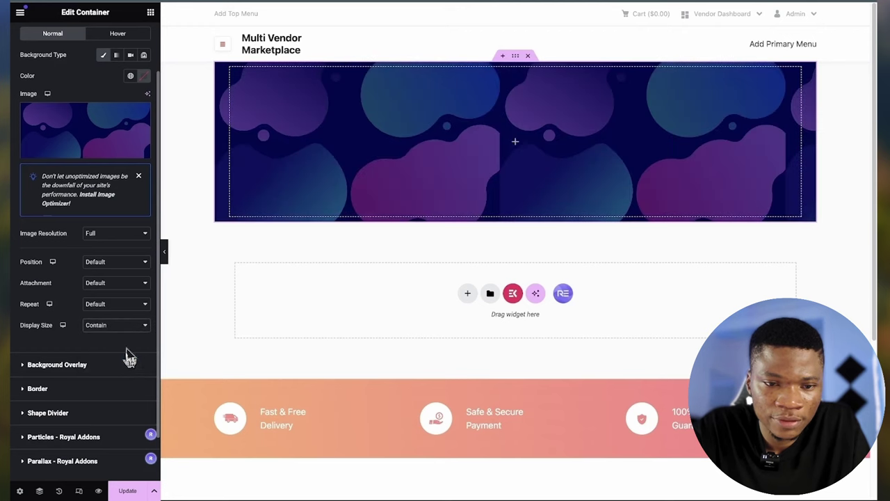
{"action": "left_click", "coordinate": [111, 305]}
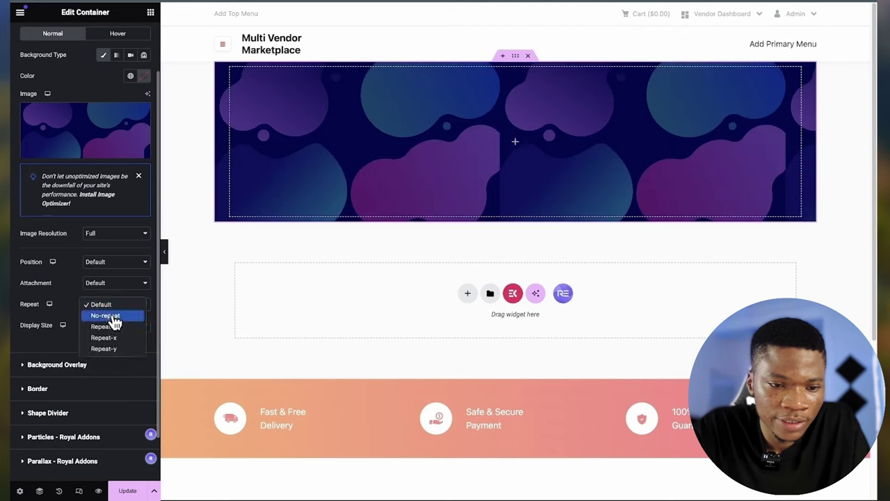
{"action": "left_click", "coordinate": [111, 316]}
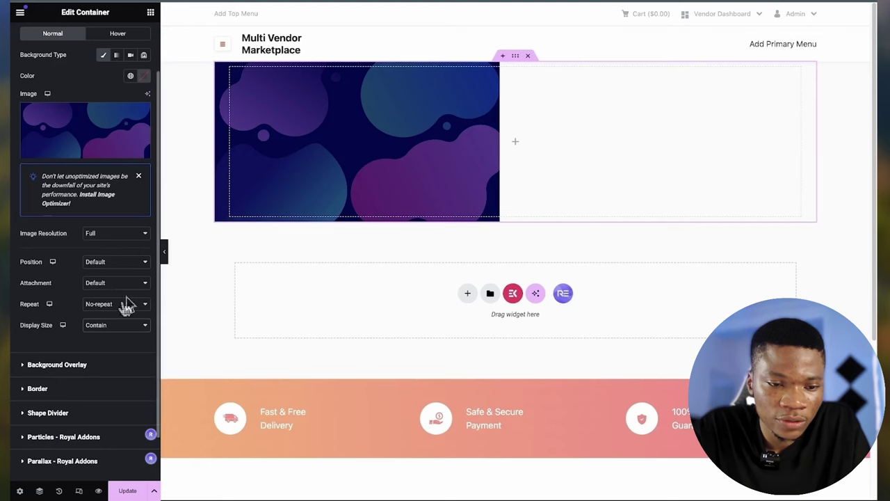
{"action": "left_click", "coordinate": [114, 325]}
{"action": "left_click", "coordinate": [104, 315]}
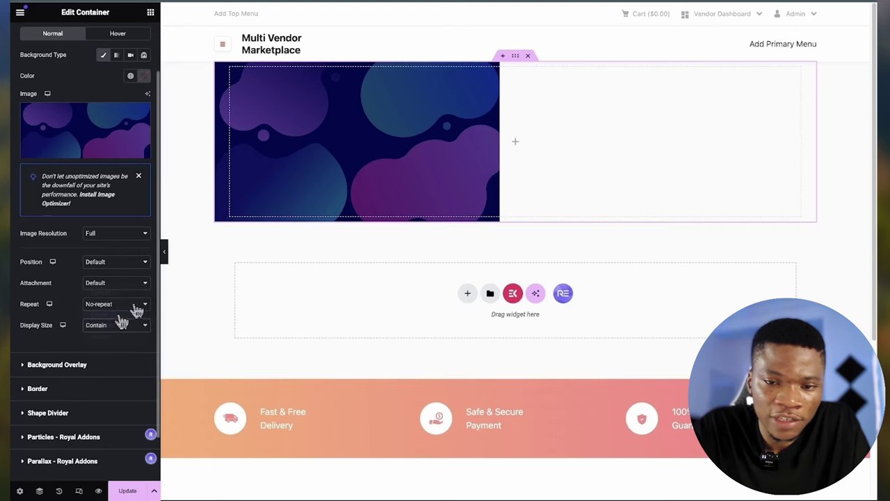
- Add a Classic background overlay in translucent near-black (#1D16167A) to dim the image
{"action": "left_click", "coordinate": [93, 367]}
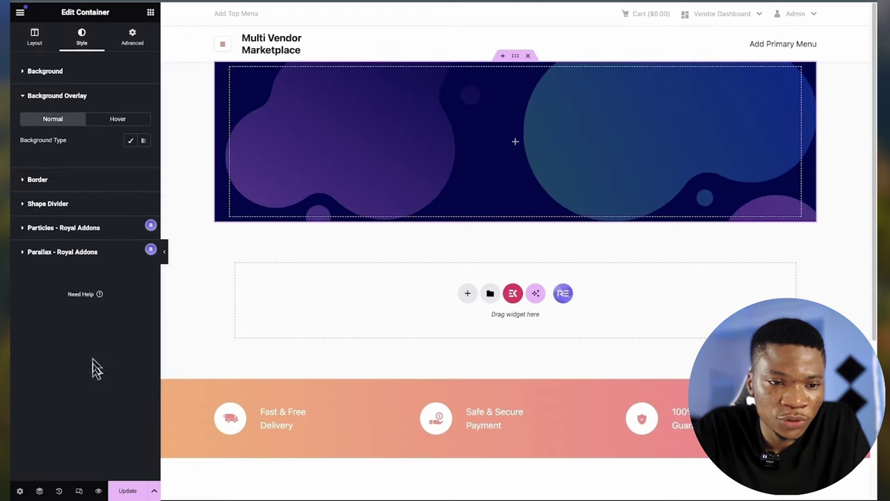
{"action": "left_click", "coordinate": [133, 144]}
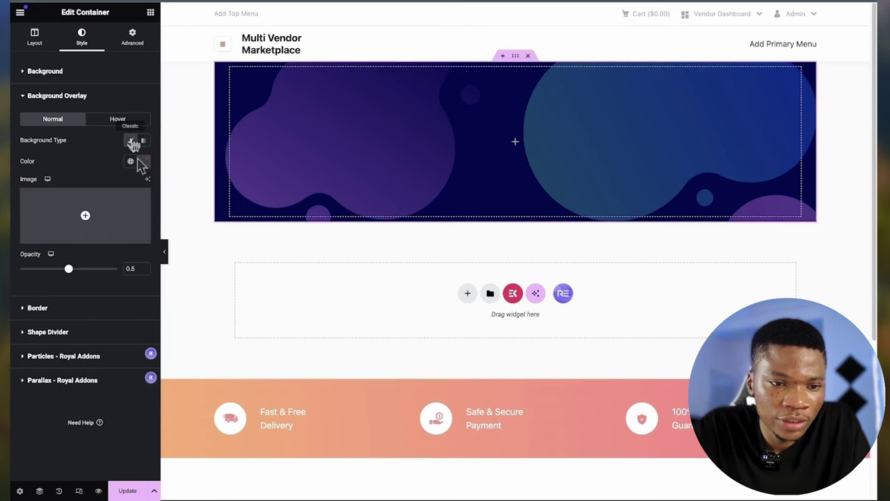
{"action": "left_click", "coordinate": [143, 161]}
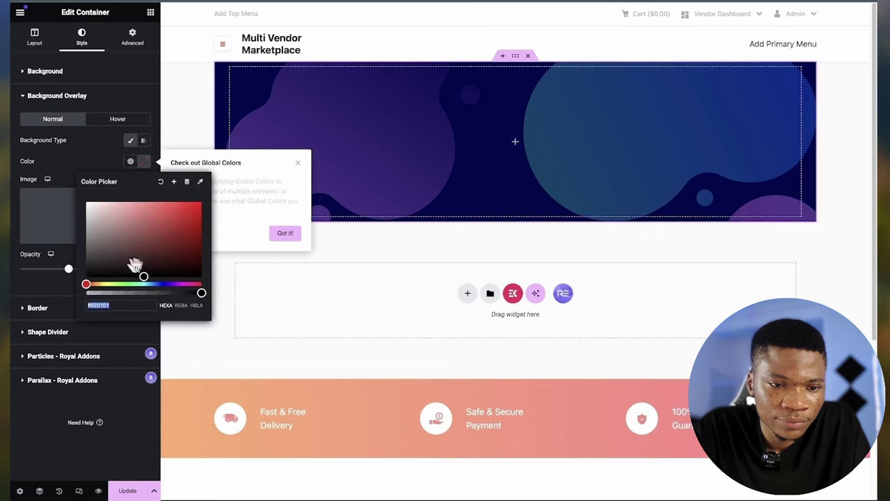
{"action": "left_click_drag", "start_coordinate": [143, 278], "coordinate": [104, 273]}
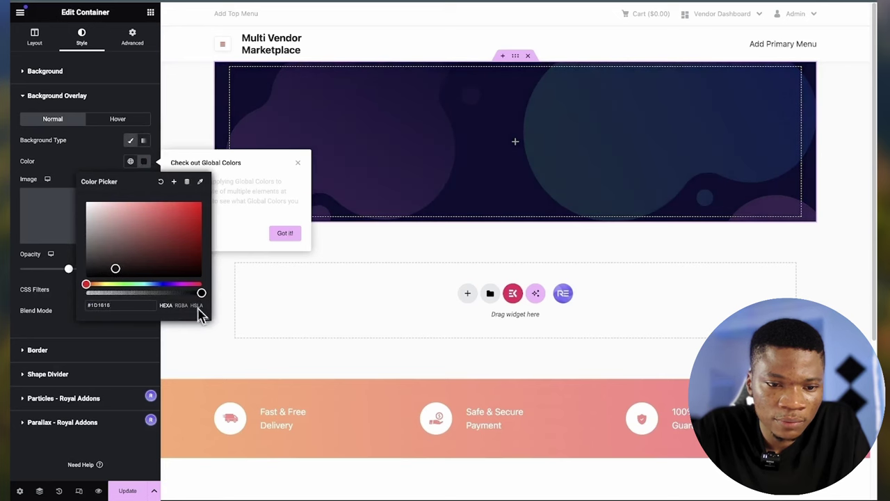
{"action": "left_click_drag", "start_coordinate": [201, 294], "coordinate": [150, 296]}
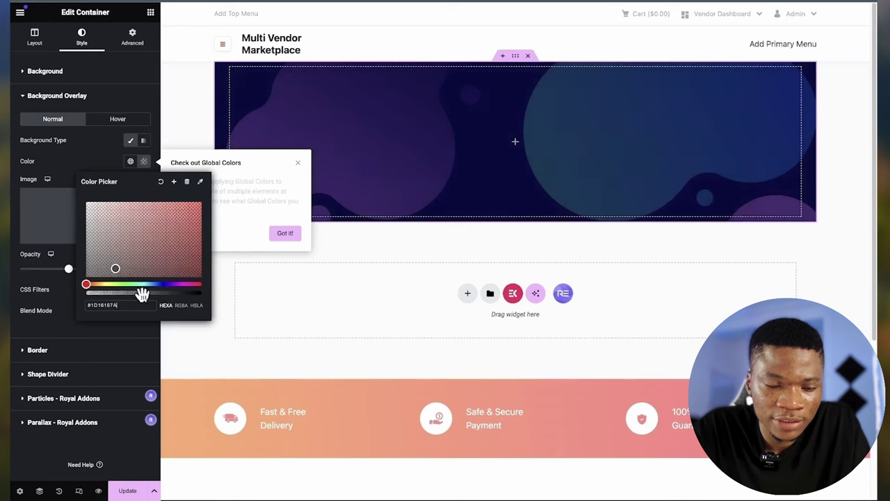
{"action": "left_click", "coordinate": [84, 338]}
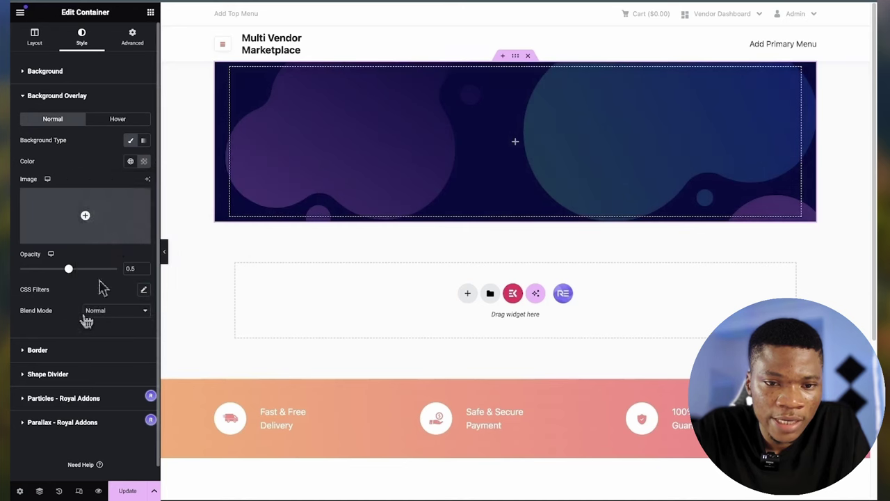
{"action": "left_click", "coordinate": [100, 69]}
- Drag a Heading widget into the purple banner and set its title to '#1 P2P Marketplace to shop/Sell the Best Bags'
{"action": "left_click", "coordinate": [150, 13]}
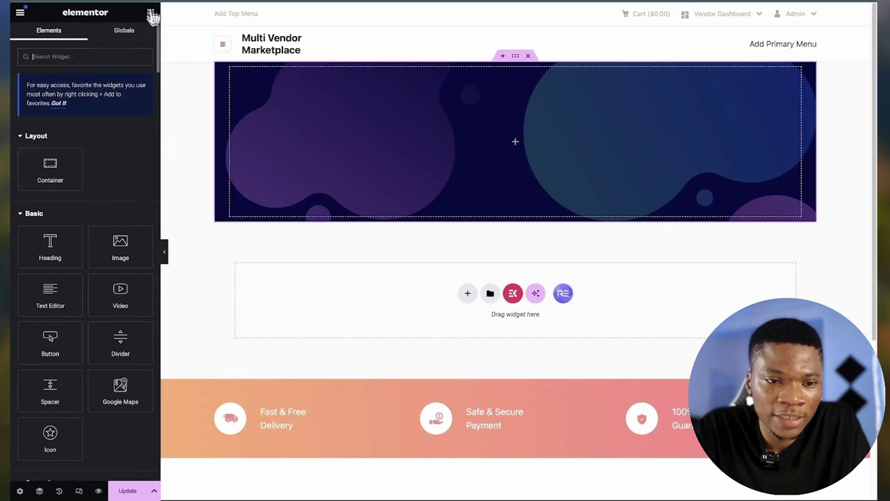
{"action": "left_click_drag", "start_coordinate": [50, 247], "coordinate": [376, 78]}
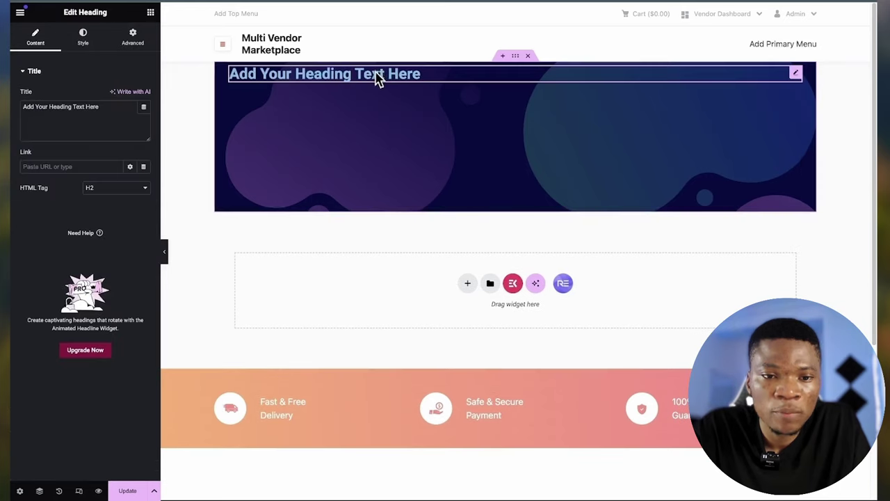
{"action": "triple_click", "coordinate": [72, 110]}
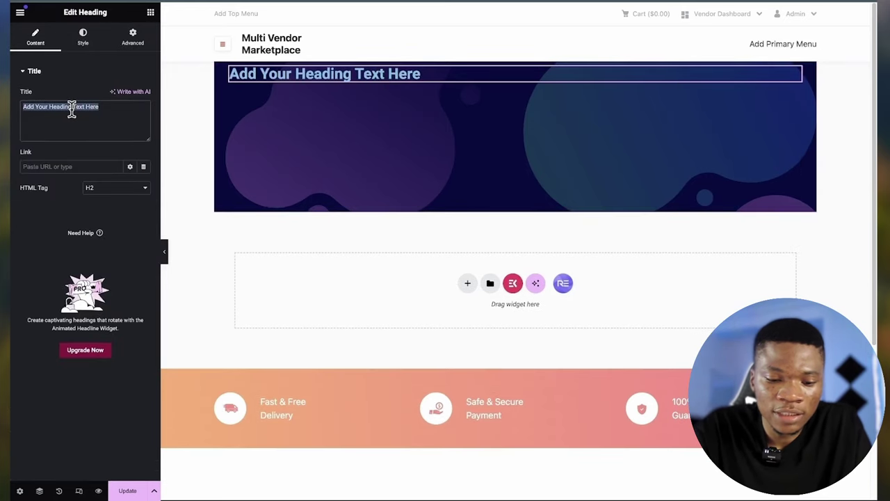
{"action": "type", "text": "#"}
{"action": "type", "text": "1 P2P Marketplace to shop/Sell the Best Bags"}
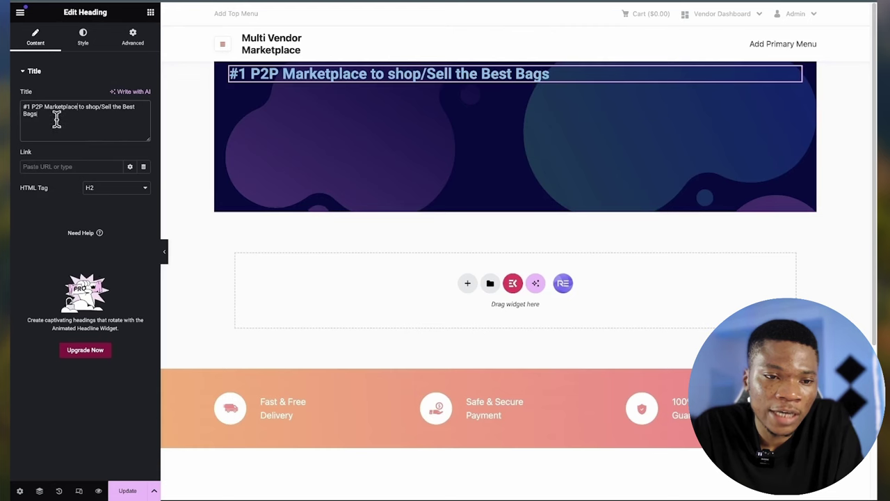
{"action": "left_click_drag", "start_coordinate": [56, 120], "coordinate": [20, 117]}
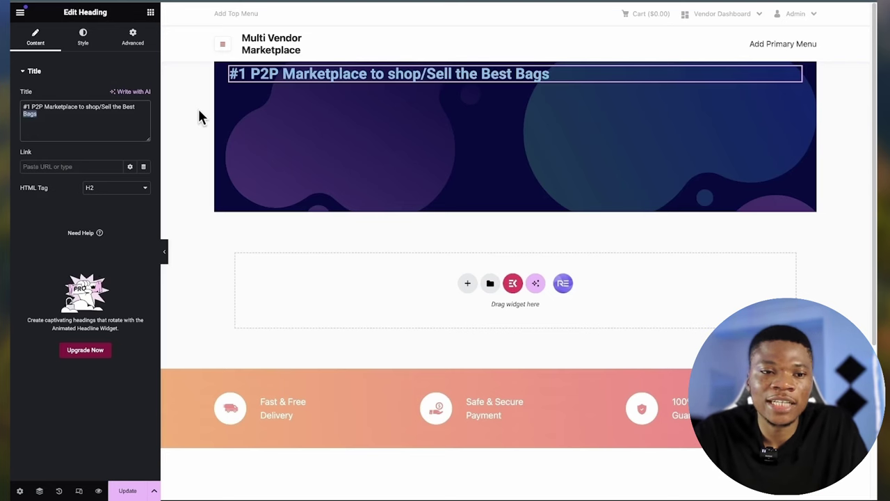
- Center-align the heading and make its text colour white
{"action": "left_click", "coordinate": [82, 36]}
{"action": "left_click", "coordinate": [116, 96]}
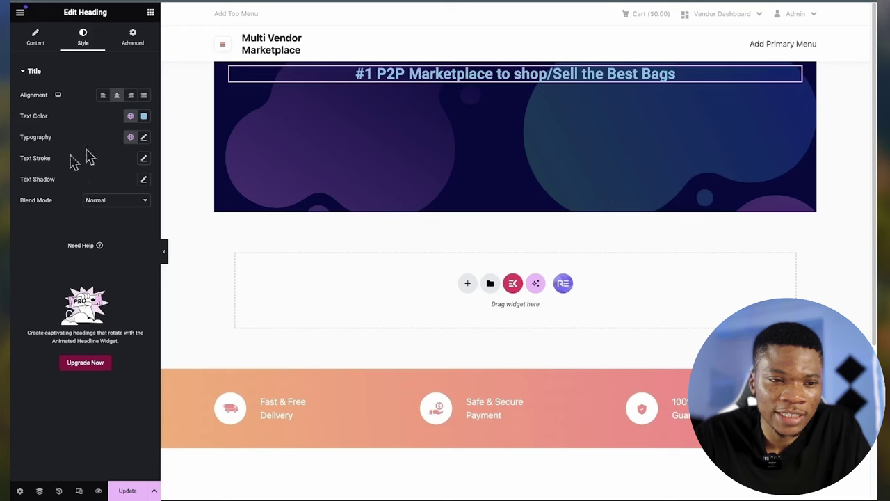
{"action": "left_click", "coordinate": [143, 116]}
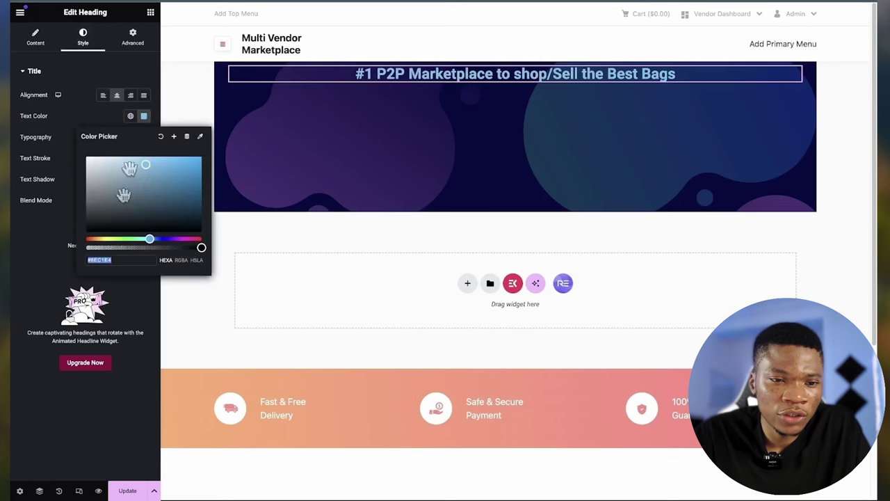
{"action": "left_click_drag", "start_coordinate": [141, 176], "coordinate": [80, 167]}
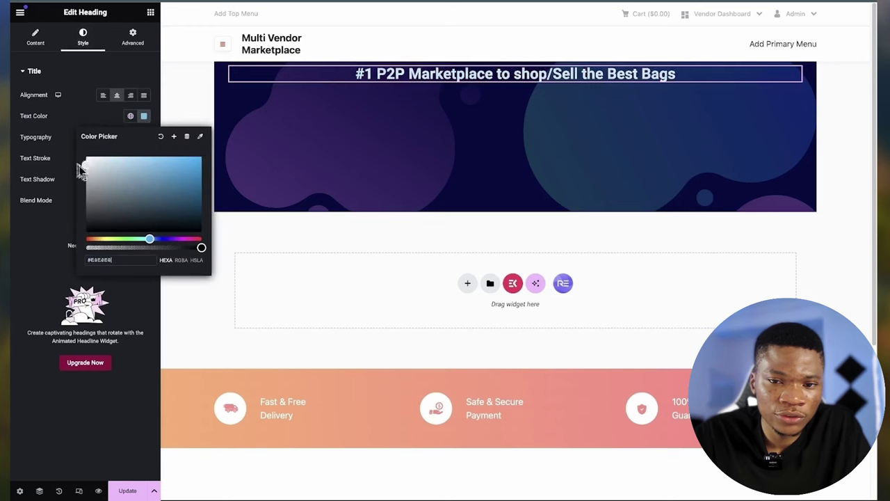
{"action": "left_click", "coordinate": [15, 244]}
- Set the heading typography to Oswald, 55 px, weight 700
{"action": "left_click", "coordinate": [144, 142]}
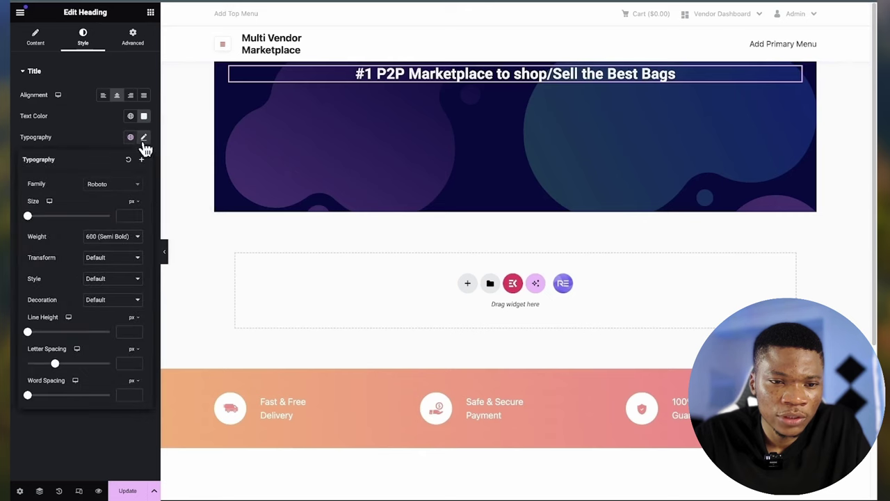
{"action": "left_click", "coordinate": [117, 185]}
{"action": "type", "text": "osw"}
{"action": "left_click", "coordinate": [113, 228]}
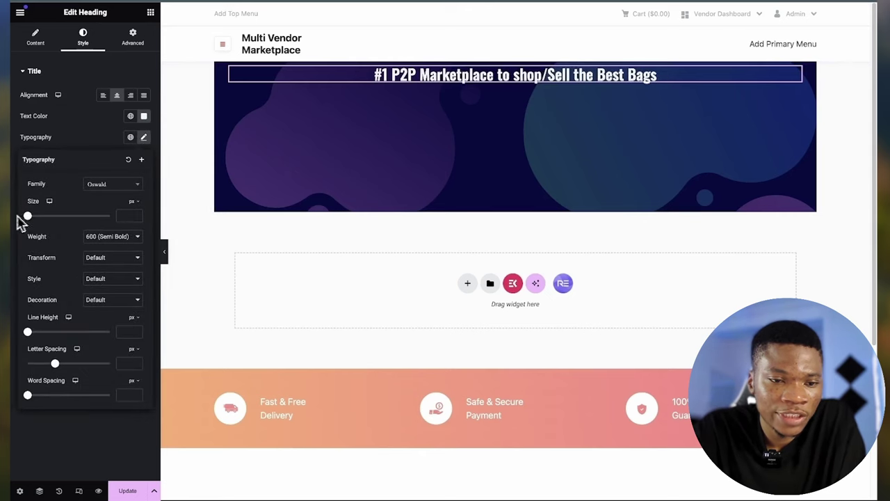
{"action": "left_click_drag", "start_coordinate": [28, 218], "coordinate": [54, 223]}
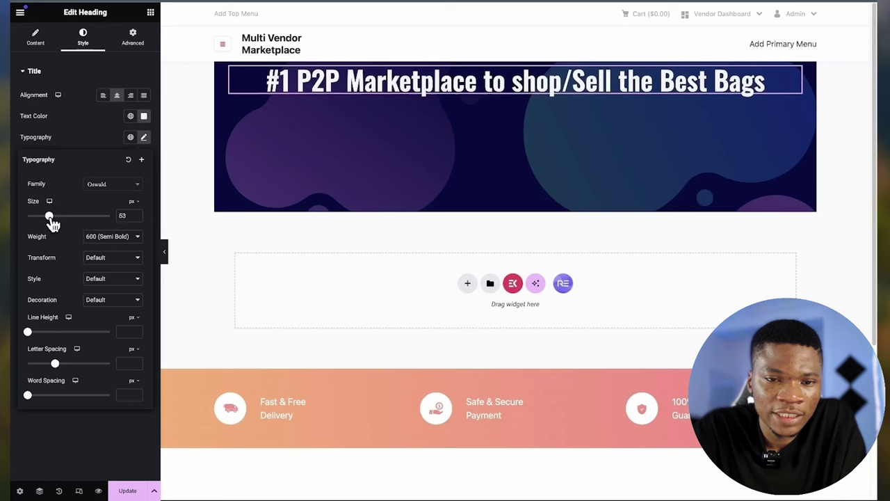
{"action": "left_click", "coordinate": [122, 215]}
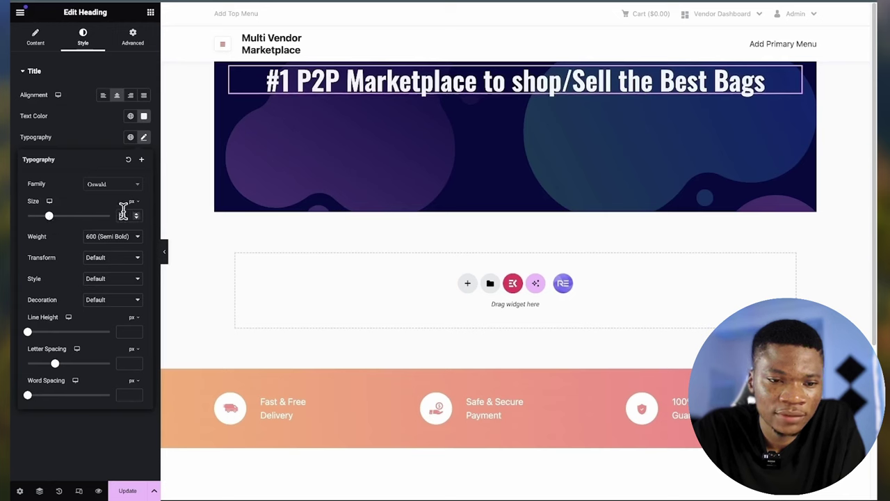
{"action": "key", "text": "Up"}
{"action": "key", "text": "Up"}
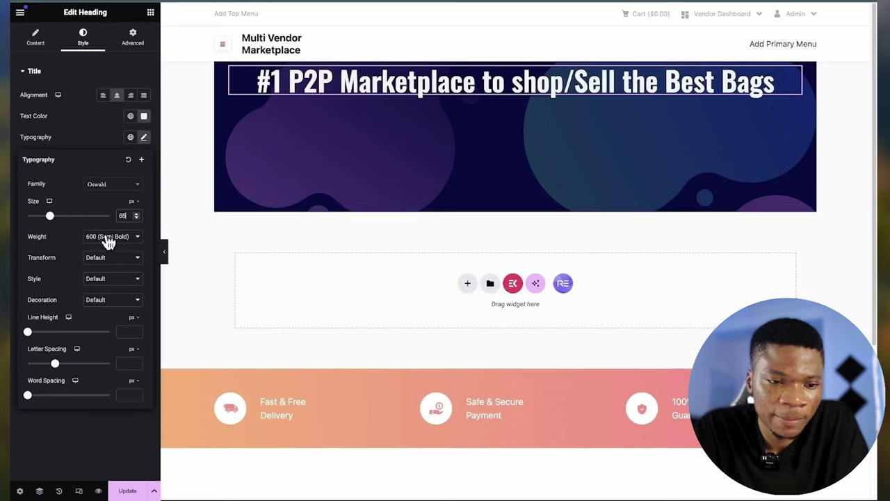
{"action": "left_click", "coordinate": [107, 236]}
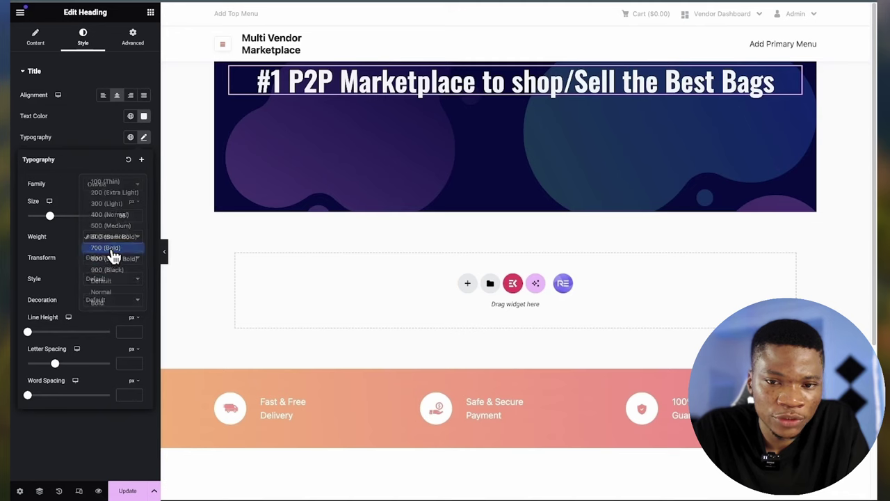
{"action": "left_click", "coordinate": [111, 250]}
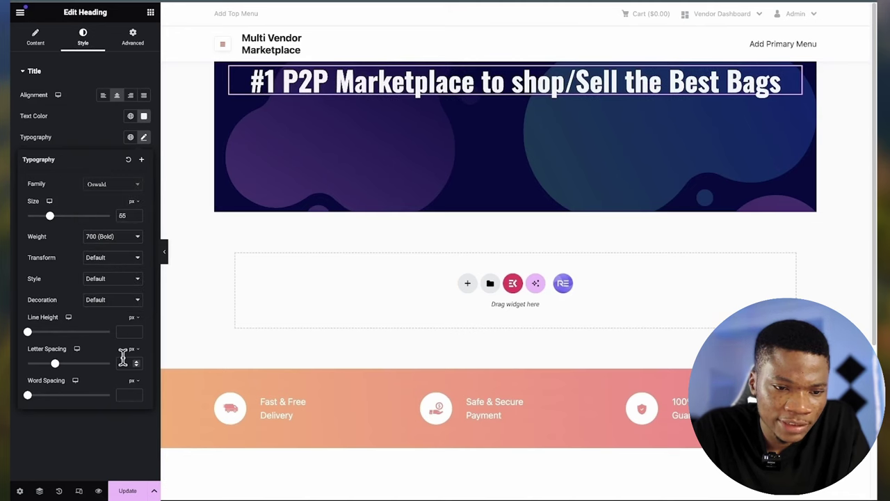
{"action": "left_click", "coordinate": [96, 142]}
- Add a text shadow to the heading with blur 3
{"action": "left_click", "coordinate": [144, 180]}
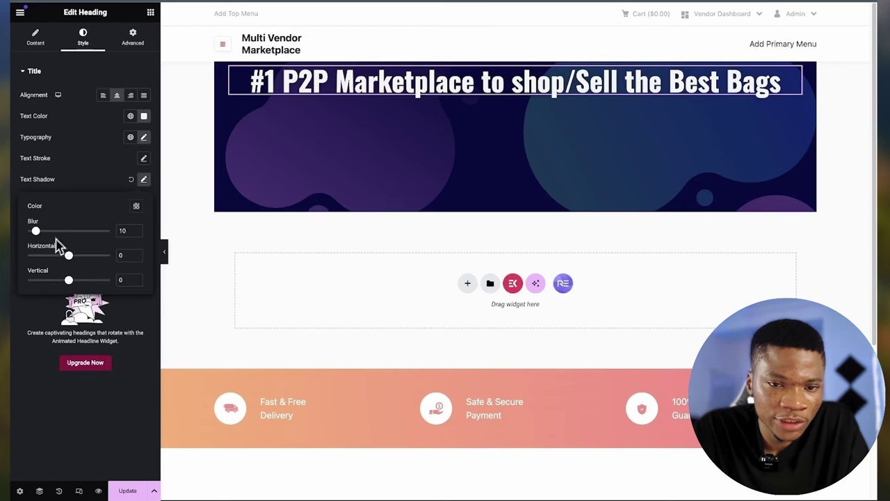
{"action": "left_click_drag", "start_coordinate": [35, 233], "coordinate": [31, 232]}
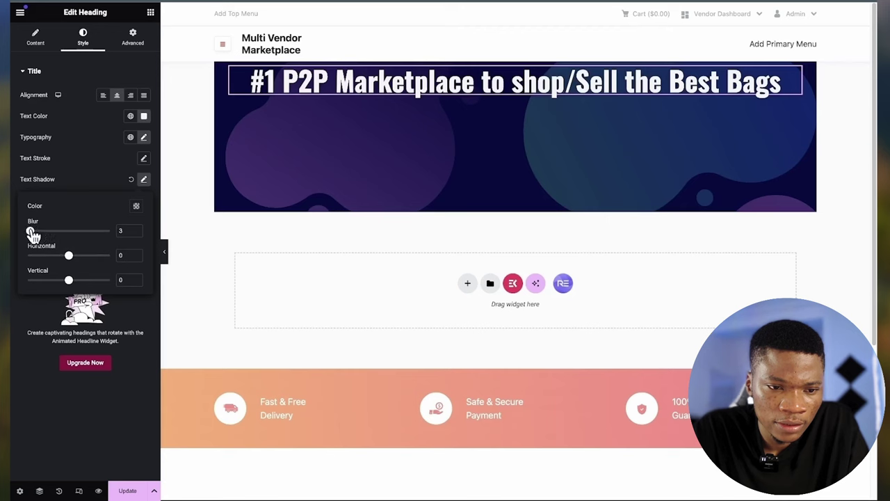
{"action": "left_click", "coordinate": [55, 124]}
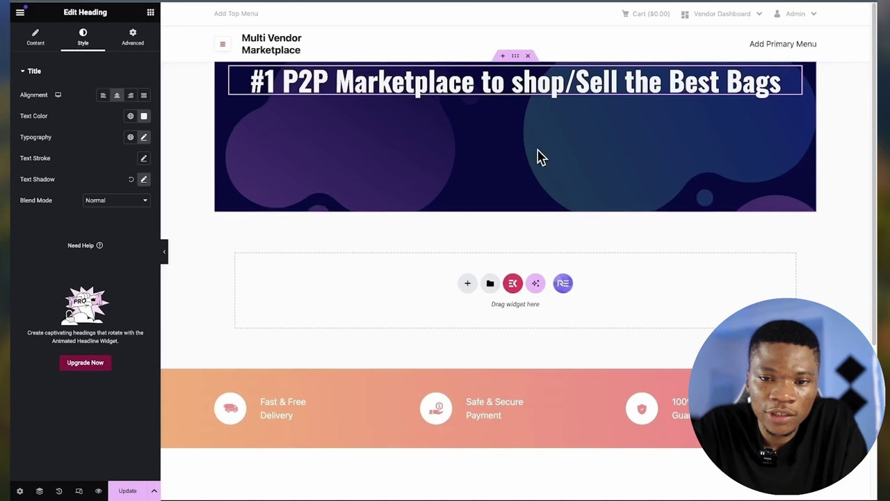
- Set the banner's Justify Content and Align Items to Center, then add a one-column container beneath it
{"action": "left_click", "coordinate": [518, 57]}
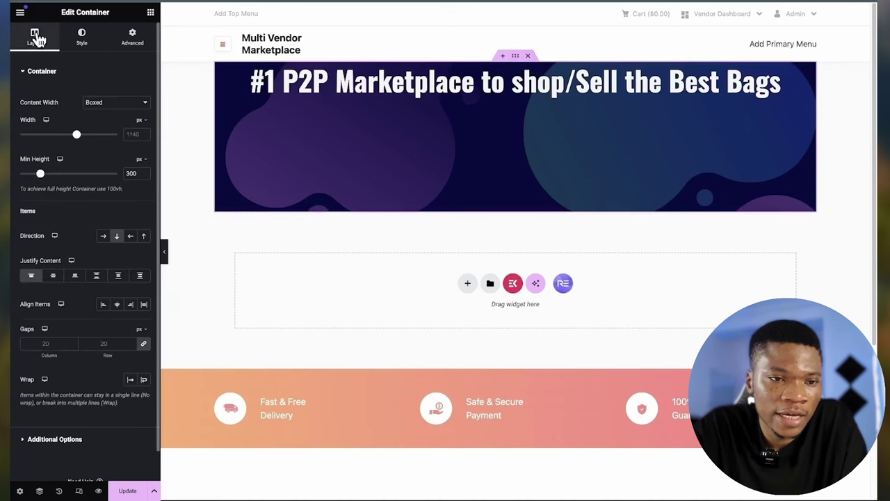
{"action": "scroll", "coordinate": [87, 322], "scroll_direction": "down", "scroll_amount": 1}
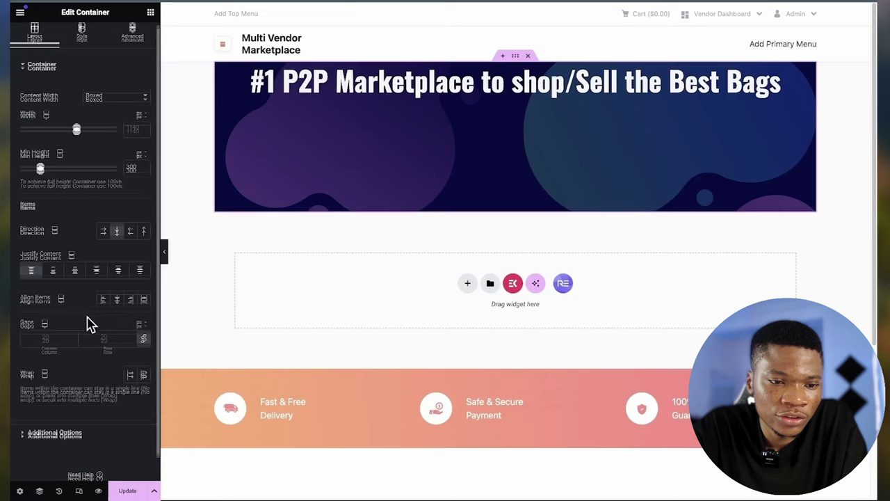
{"action": "left_click", "coordinate": [55, 259]}
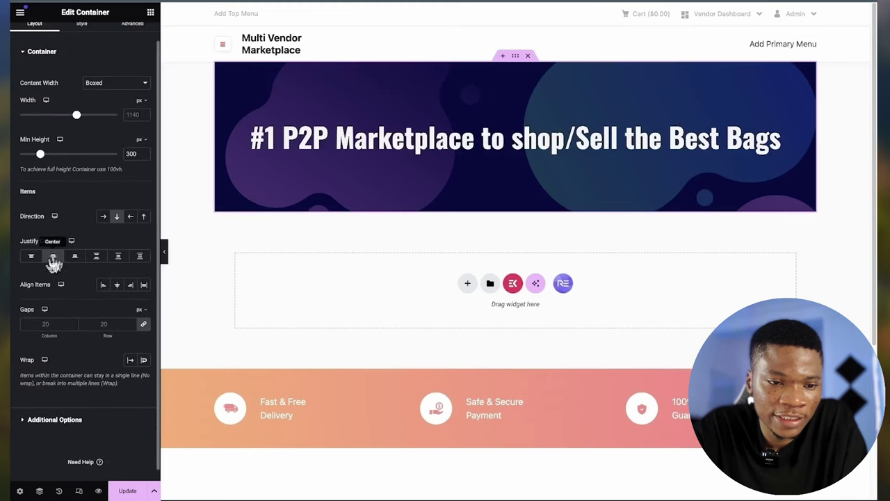
{"action": "left_click", "coordinate": [116, 286]}
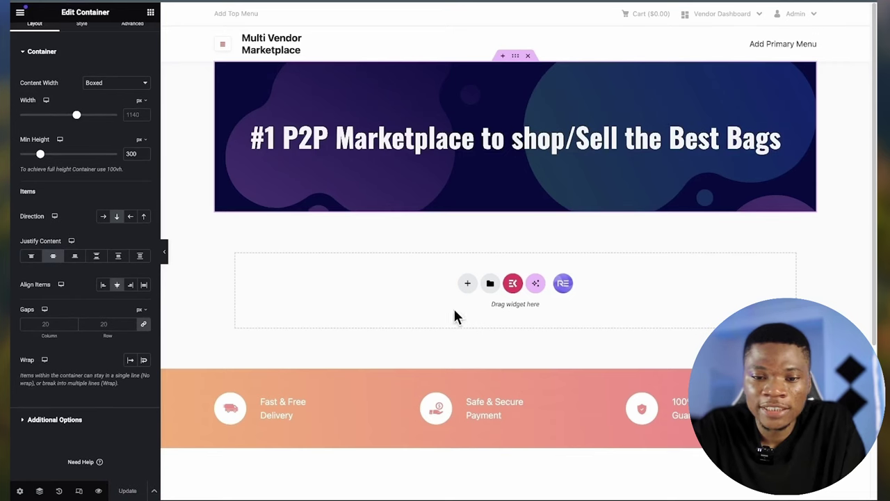
{"action": "left_click", "coordinate": [469, 285]}
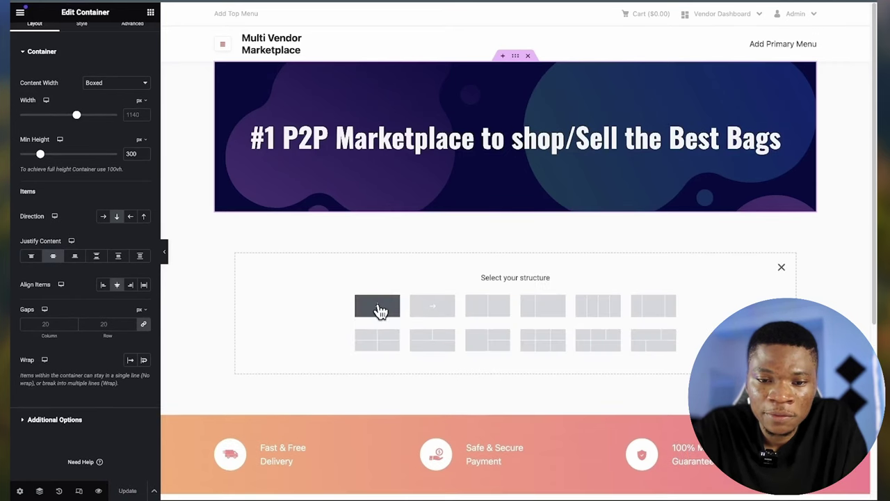
{"action": "left_click", "coordinate": [378, 308]}
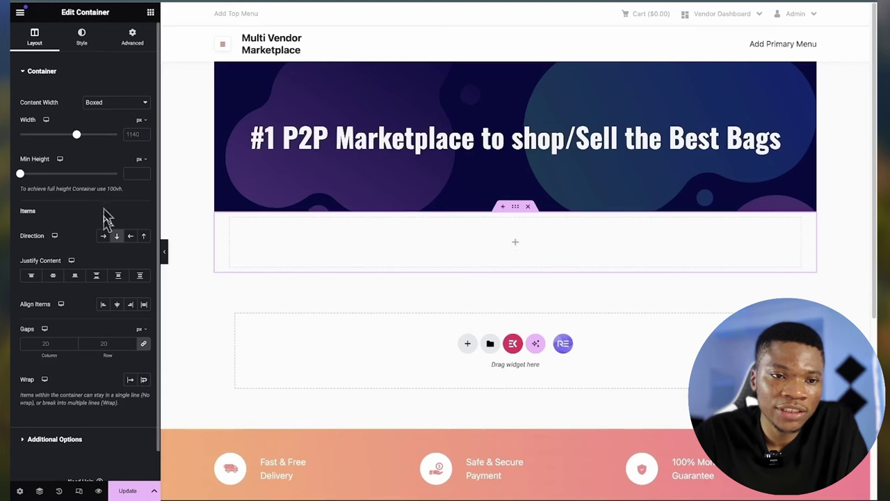
- Place a Search (AJAX) widget in the new container below the banner
{"action": "left_click", "coordinate": [151, 13]}
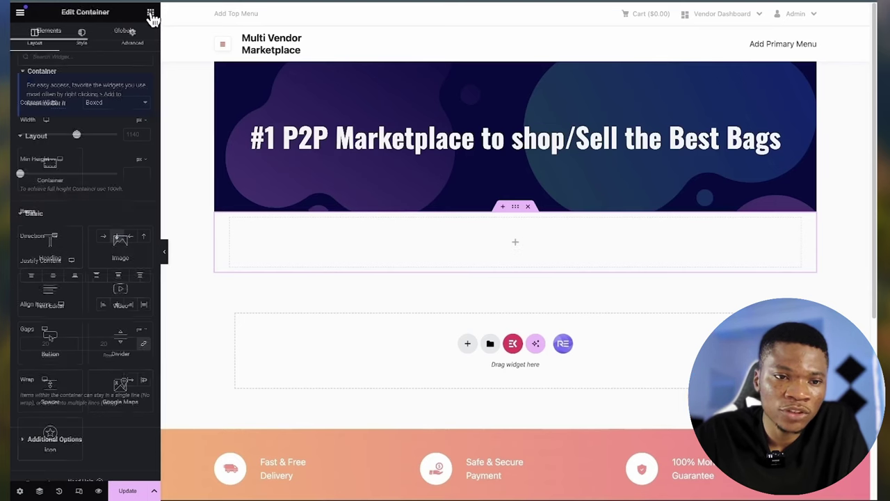
{"action": "left_click", "coordinate": [91, 55]}
{"action": "type", "text": "iear"}
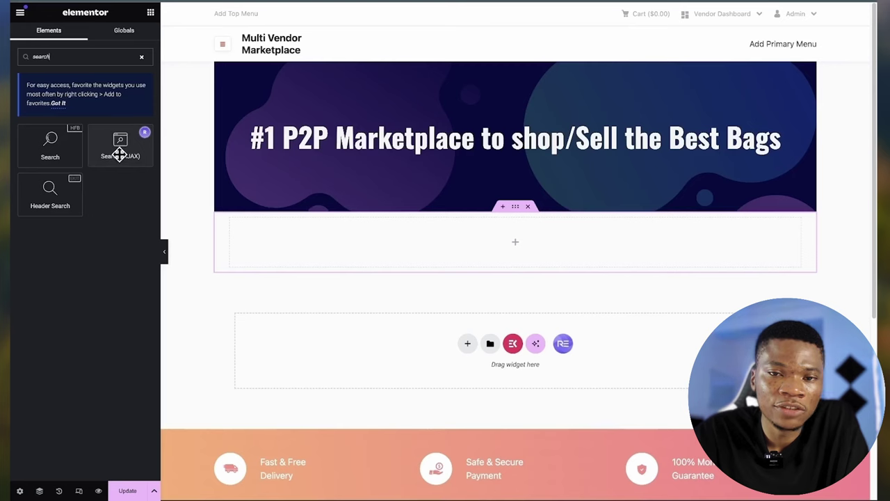
{"action": "left_click_drag", "start_coordinate": [120, 155], "coordinate": [316, 219]}
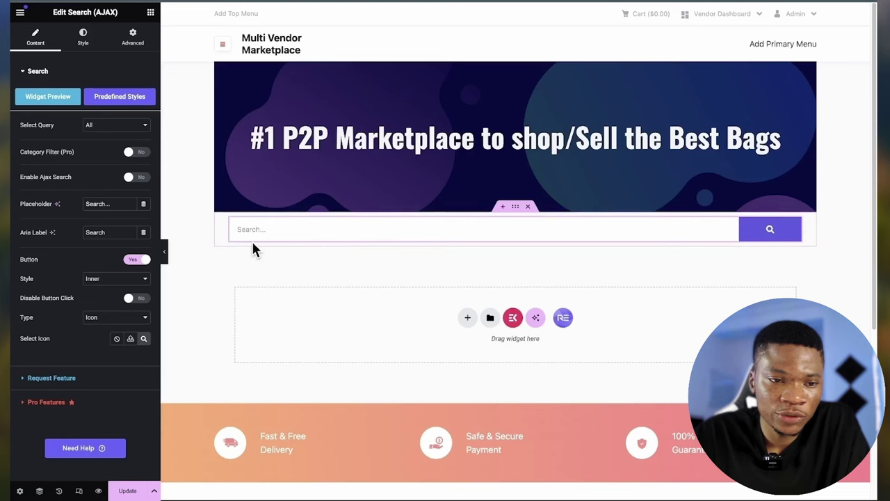
- Enable live Ajax results, thumbnails and the View Results button; set placeholder to 'Search Products...'
{"action": "left_click", "coordinate": [134, 178]}
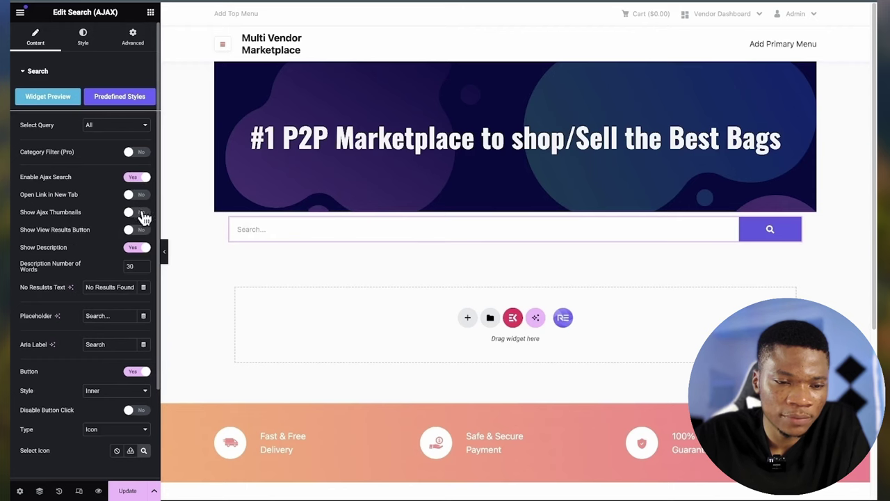
{"action": "left_click", "coordinate": [139, 213]}
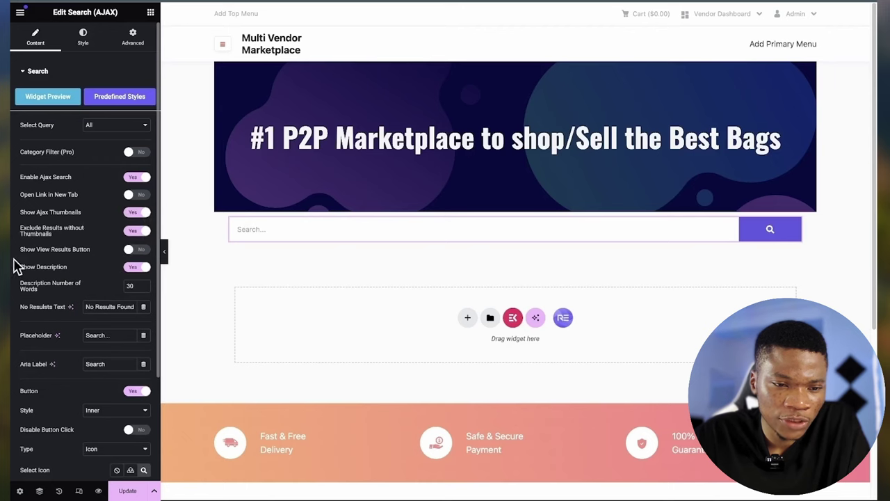
{"action": "left_click", "coordinate": [137, 250]}
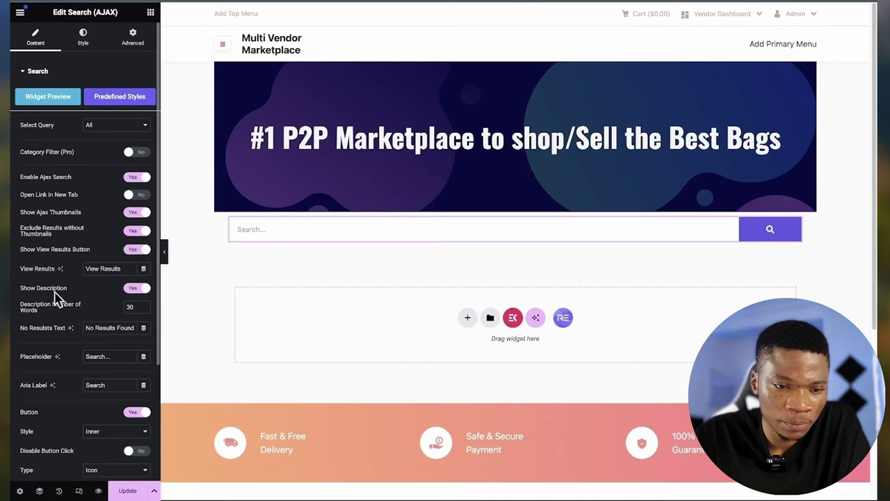
{"action": "scroll", "coordinate": [107, 295], "scroll_direction": "down", "scroll_amount": 1}
{"action": "scroll", "coordinate": [107, 295], "scroll_direction": "down", "scroll_amount": 3}
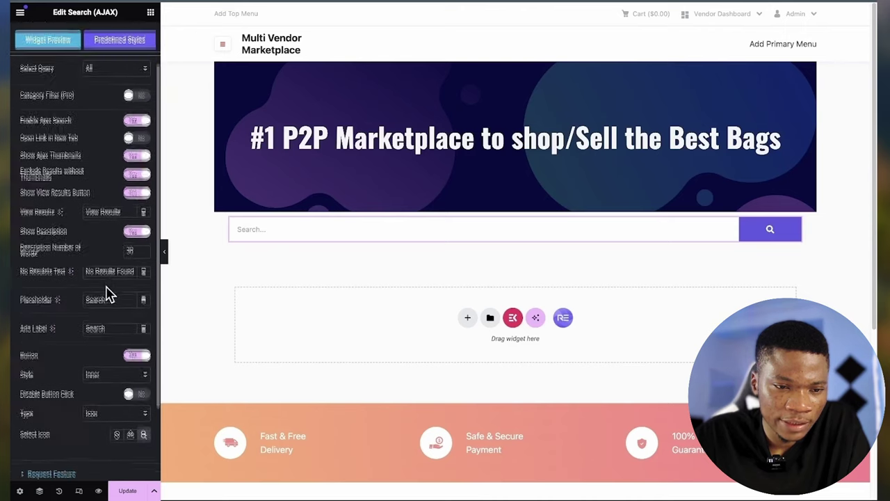
{"action": "scroll", "coordinate": [109, 295], "scroll_direction": "down", "scroll_amount": 1}
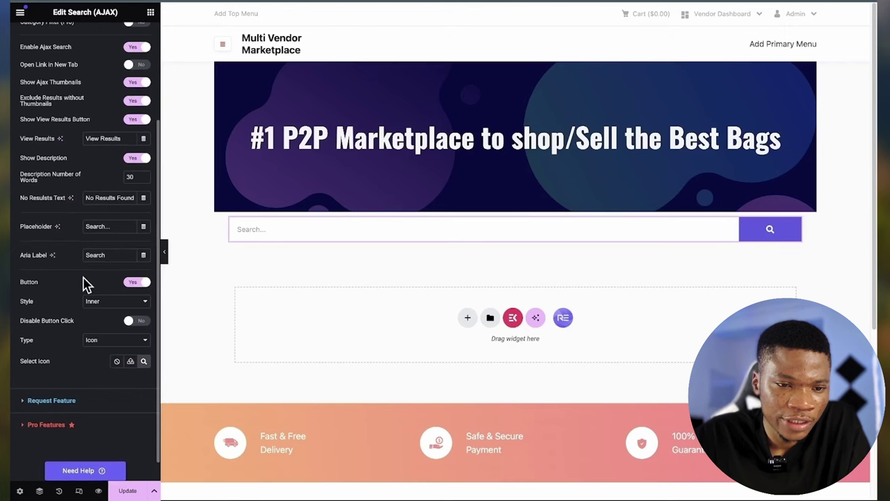
{"action": "scroll", "coordinate": [85, 282], "scroll_direction": "down", "scroll_amount": 1}
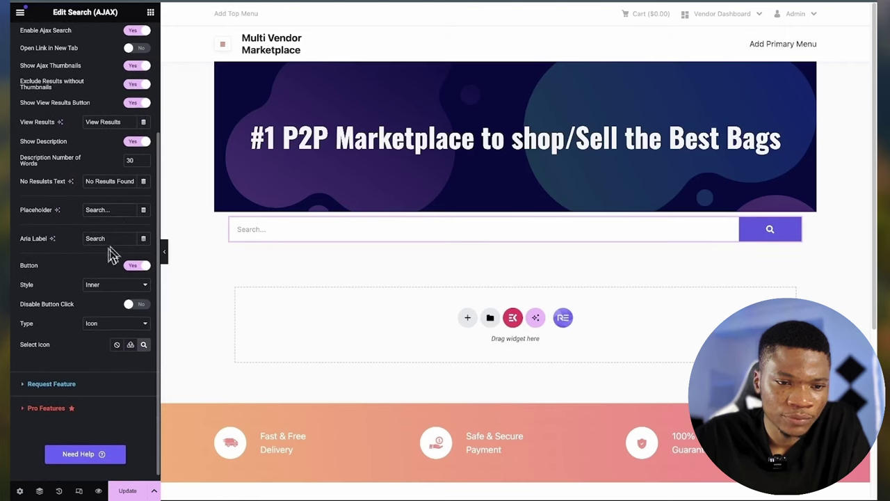
{"action": "left_click", "coordinate": [104, 209]}
{"action": "type", "text": "P"}
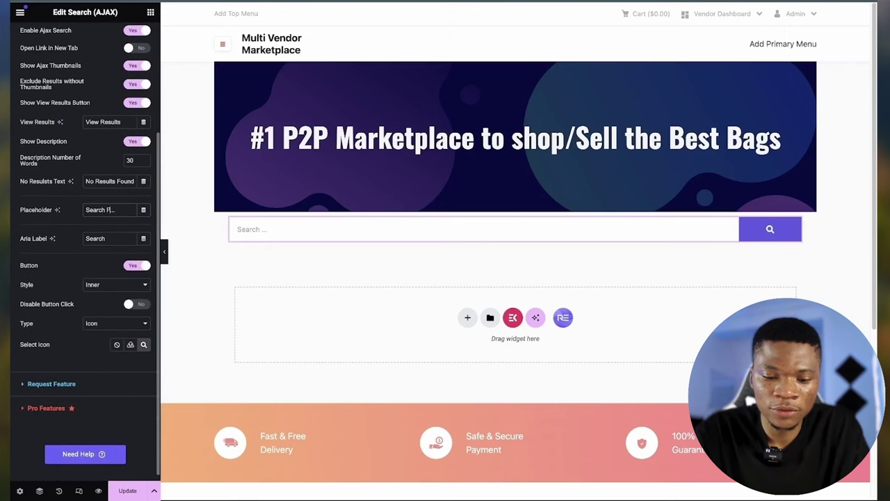
{"action": "type", "text": "roducts..."}
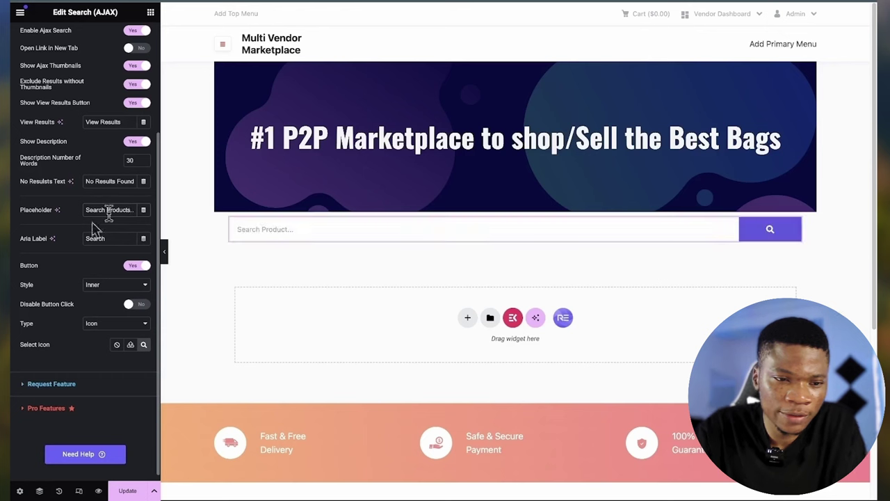
{"action": "scroll", "coordinate": [69, 271], "scroll_direction": "down", "scroll_amount": 1}
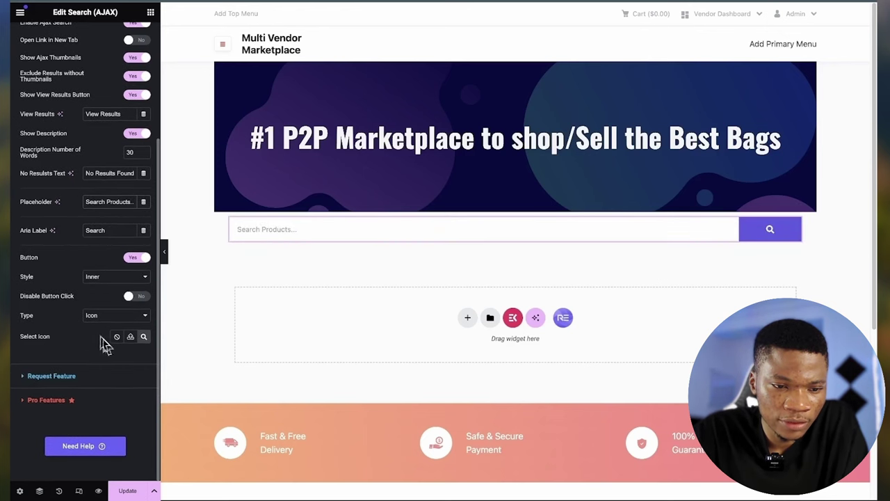
{"action": "scroll", "coordinate": [84, 225], "scroll_direction": "up", "scroll_amount": 5}
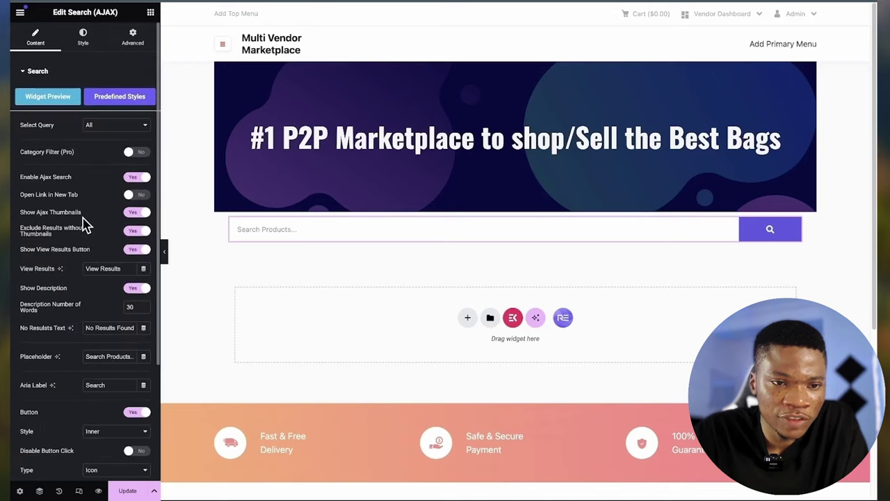
- Open the search widget's Style settings and expand its Button and Ajax sections
{"action": "left_click", "coordinate": [80, 36]}
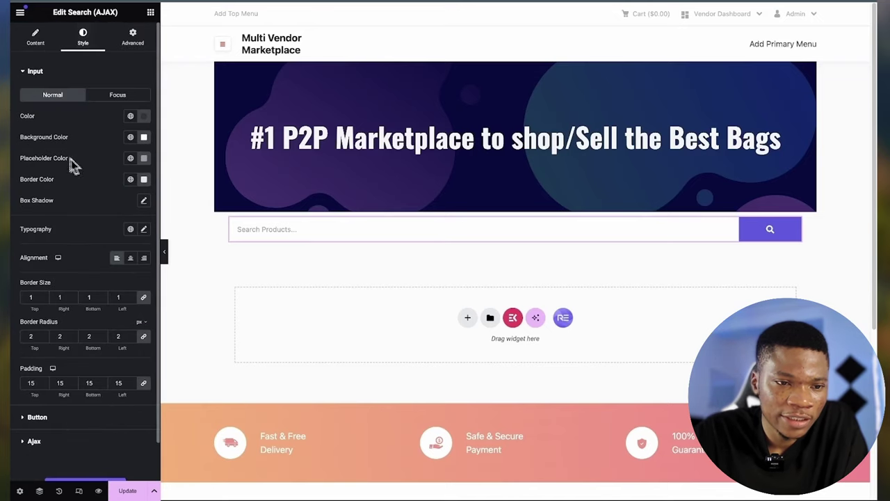
{"action": "scroll", "coordinate": [65, 347], "scroll_direction": "down", "scroll_amount": 1}
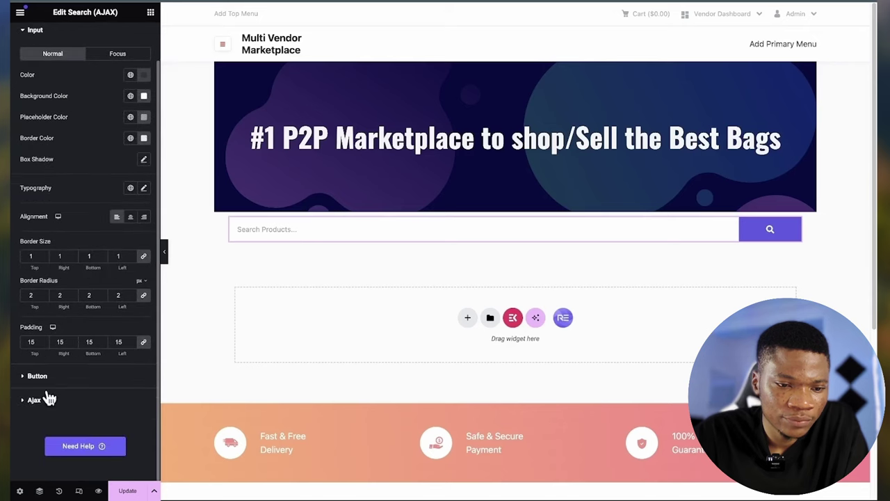
{"action": "left_click", "coordinate": [52, 383]}
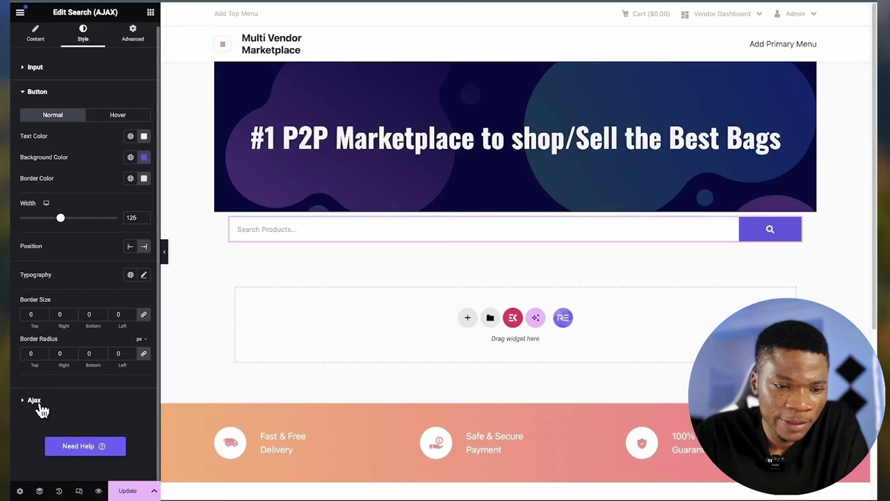
{"action": "left_click", "coordinate": [37, 402]}
{"action": "scroll", "coordinate": [69, 389], "scroll_direction": "down", "scroll_amount": 1}
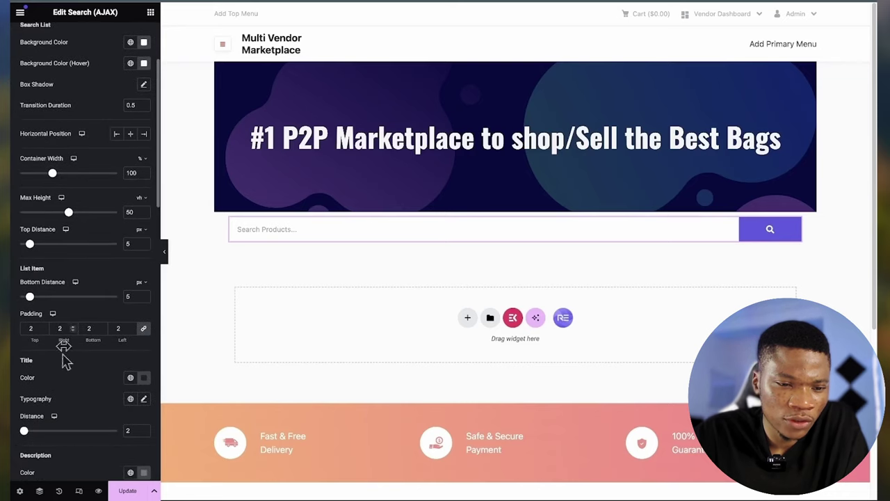
{"action": "scroll", "coordinate": [82, 342], "scroll_direction": "up", "scroll_amount": 2}
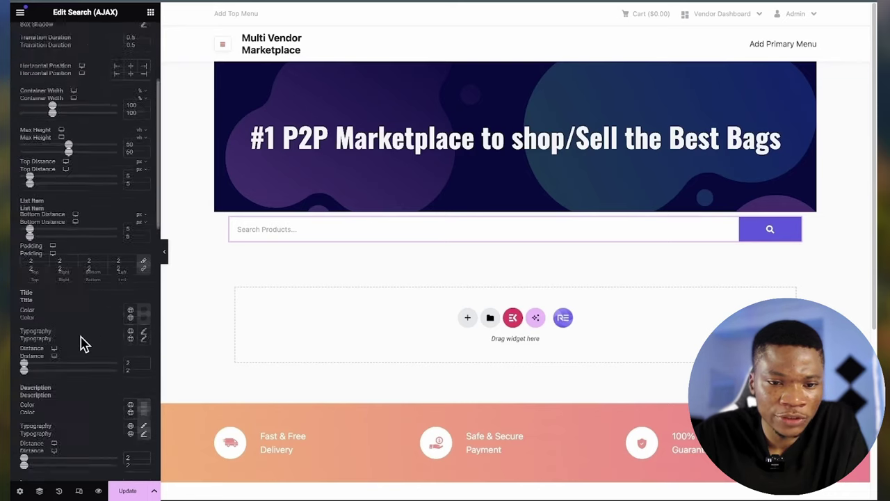
{"action": "scroll", "coordinate": [83, 342], "scroll_direction": "up", "scroll_amount": 1}
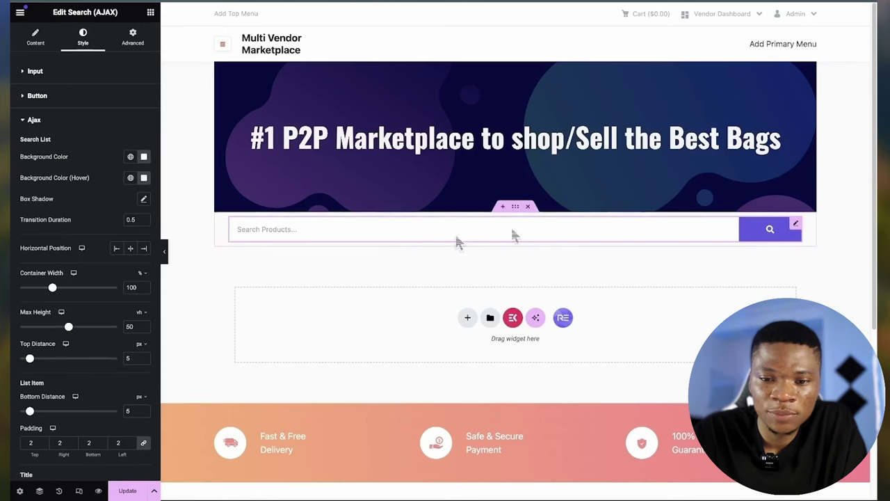
- Give the search bar's container a 150 px minimum height with content centred vertically
{"action": "left_click", "coordinate": [515, 208]}
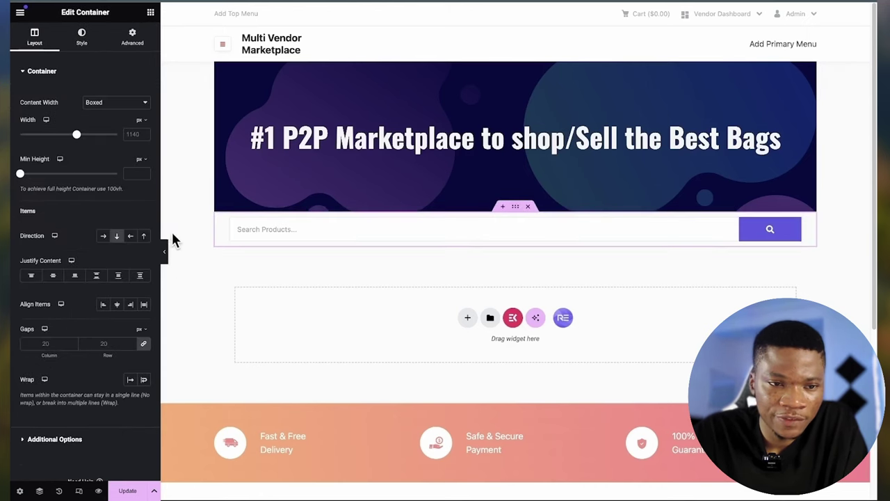
{"action": "left_click_drag", "start_coordinate": [21, 175], "coordinate": [30, 176]}
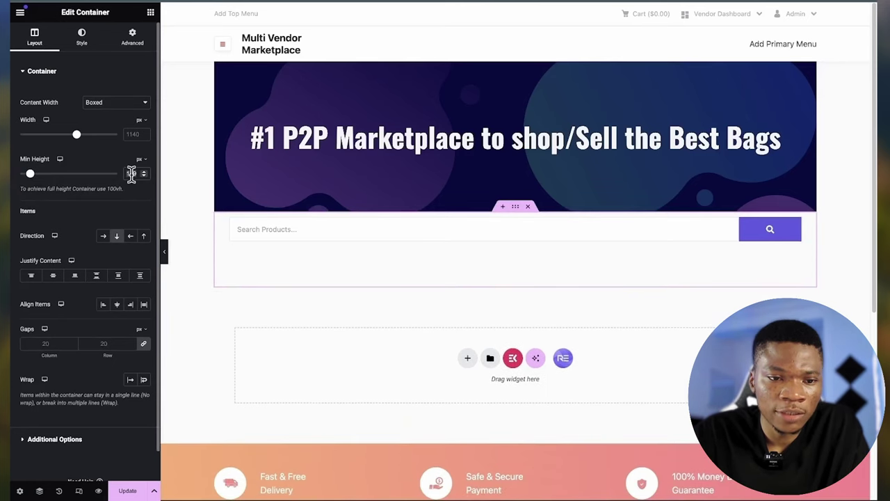
{"action": "type", "text": "150"}
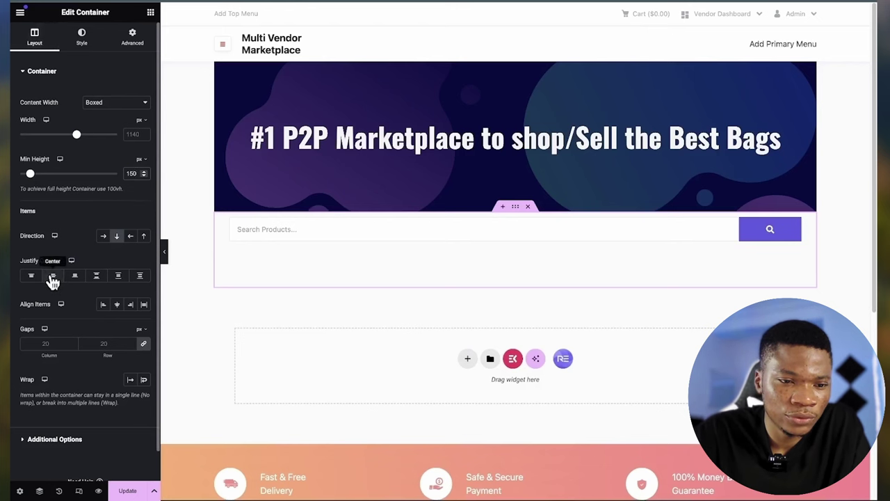
{"action": "left_click", "coordinate": [52, 276]}
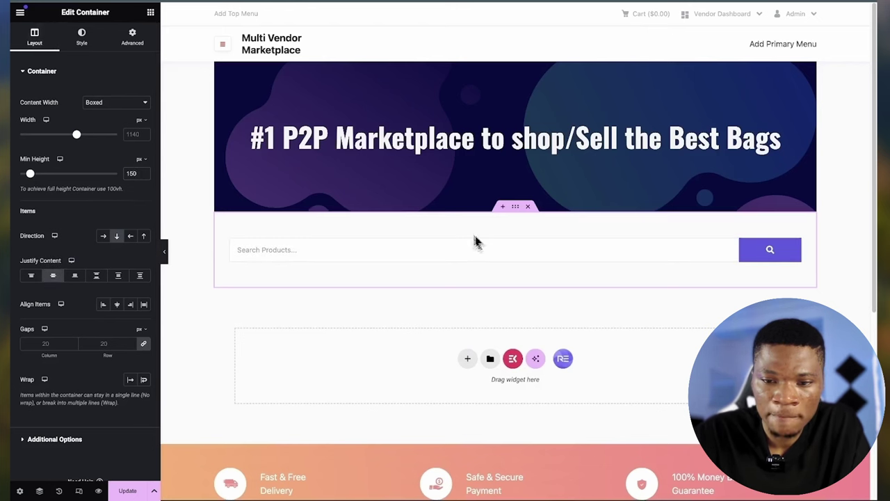
{"action": "scroll", "coordinate": [480, 274], "scroll_direction": "down", "scroll_amount": 1}
- Add a single-column container below the search bar and search the widgets for 'woo'
{"action": "left_click", "coordinate": [468, 284]}
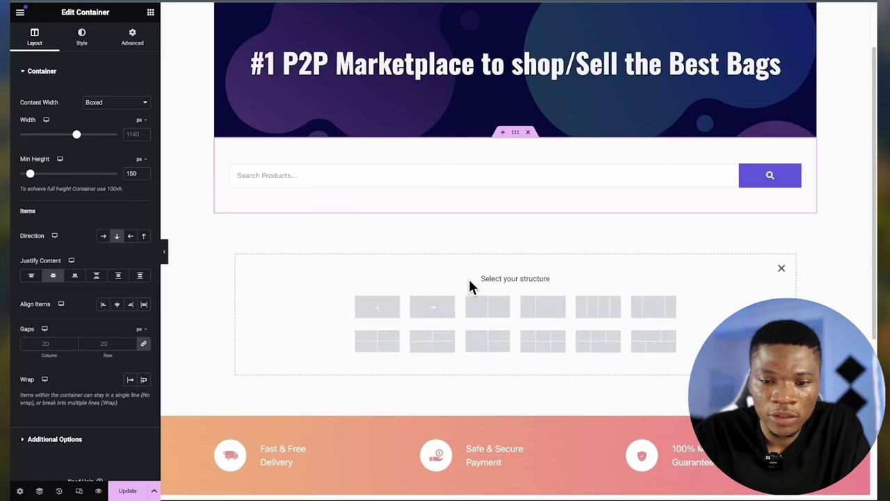
{"action": "left_click", "coordinate": [378, 312]}
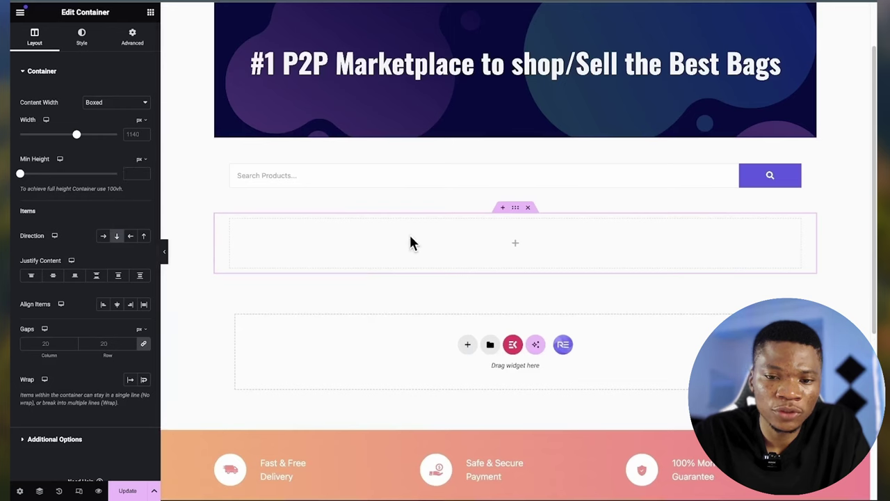
{"action": "left_click", "coordinate": [149, 15]}
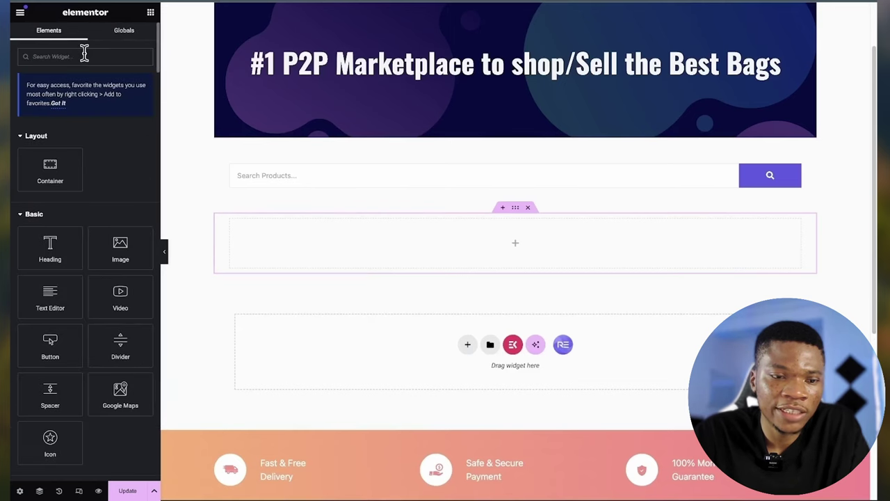
{"action": "left_click", "coordinate": [50, 56]}
{"action": "type", "text": "woo"}
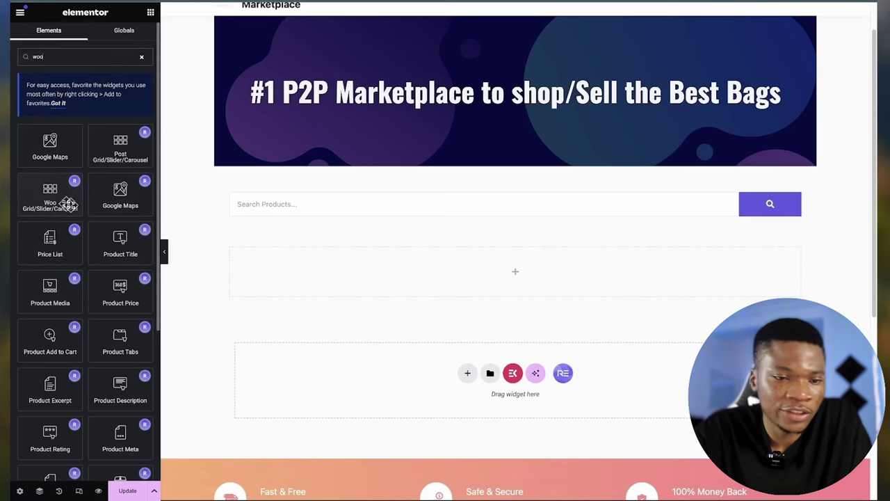
- Place a Woo product grid in the empty container under the search bar
{"action": "left_click_drag", "start_coordinate": [52, 194], "coordinate": [445, 256]}
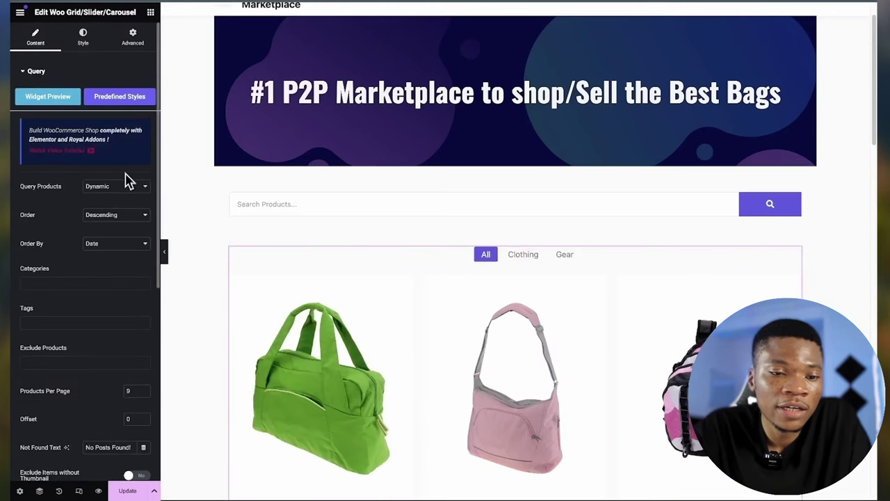
{"action": "scroll", "coordinate": [455, 341], "scroll_direction": "down", "scroll_amount": 4}
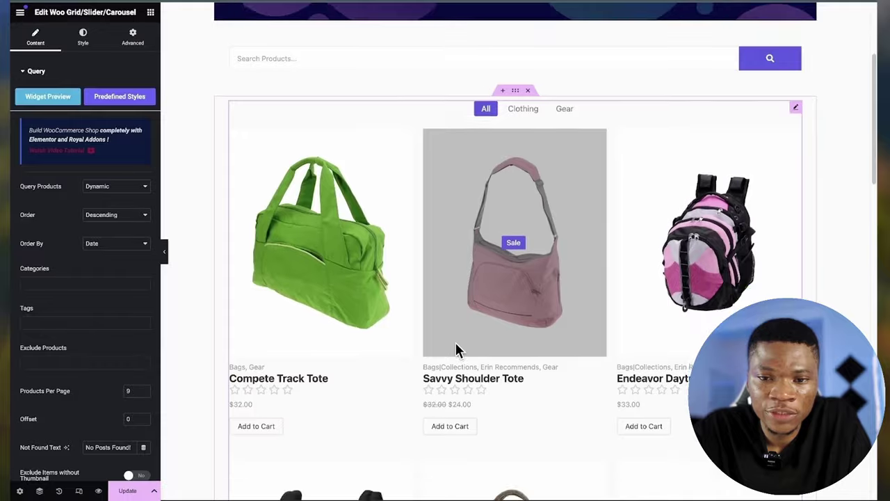
{"action": "scroll", "coordinate": [456, 349], "scroll_direction": "down", "scroll_amount": 10}
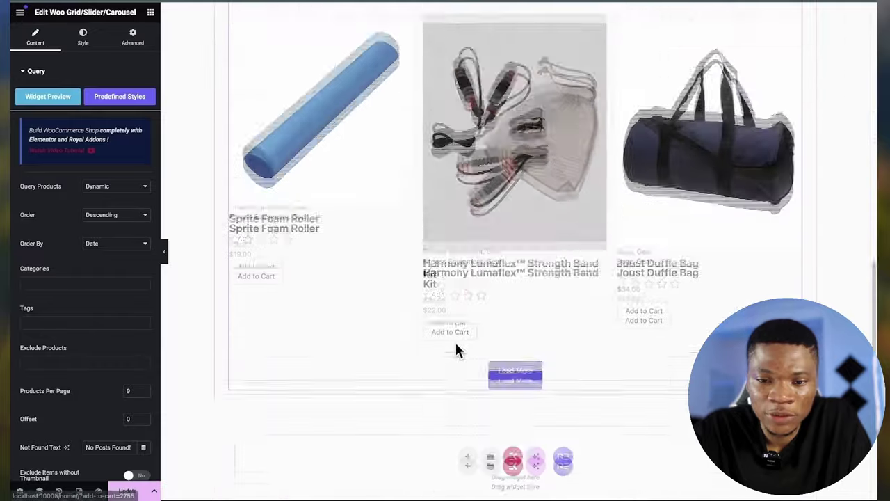
{"action": "scroll", "coordinate": [457, 346], "scroll_direction": "up", "scroll_amount": 12}
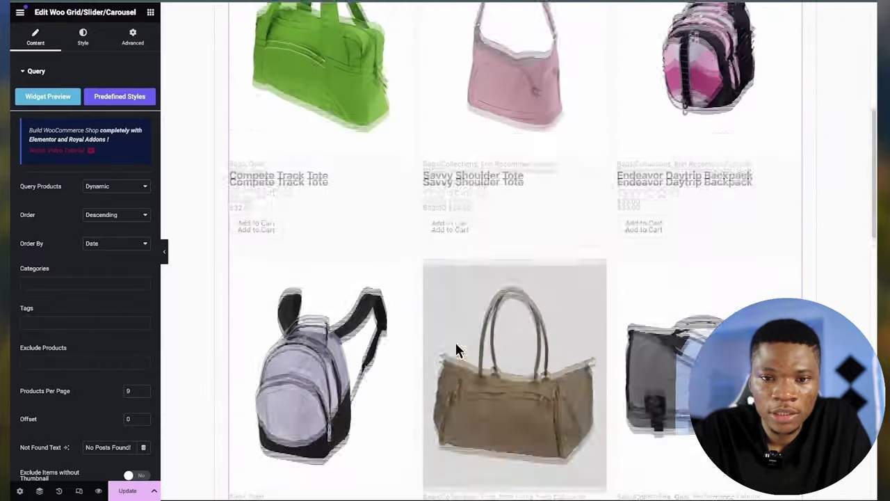
{"action": "scroll", "coordinate": [455, 348], "scroll_direction": "up", "scroll_amount": 3}
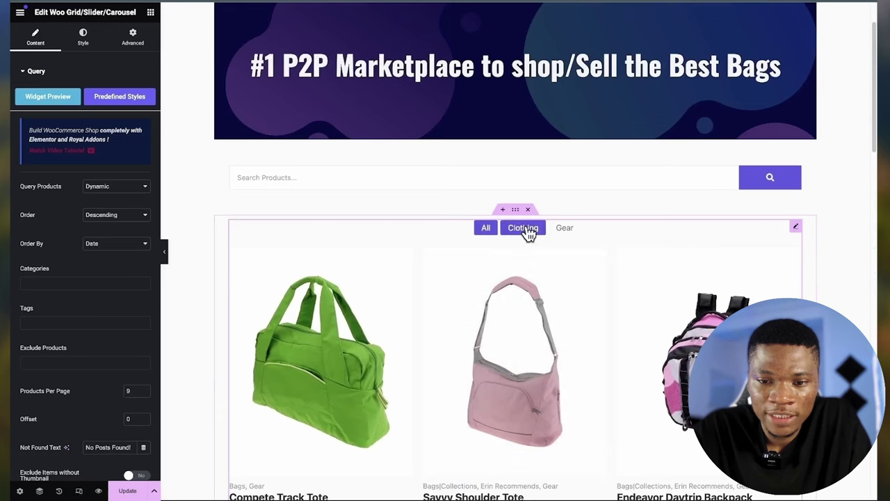
- Preview the grid's Clothing and Gear category filters and load more products
{"action": "left_click", "coordinate": [526, 231]}
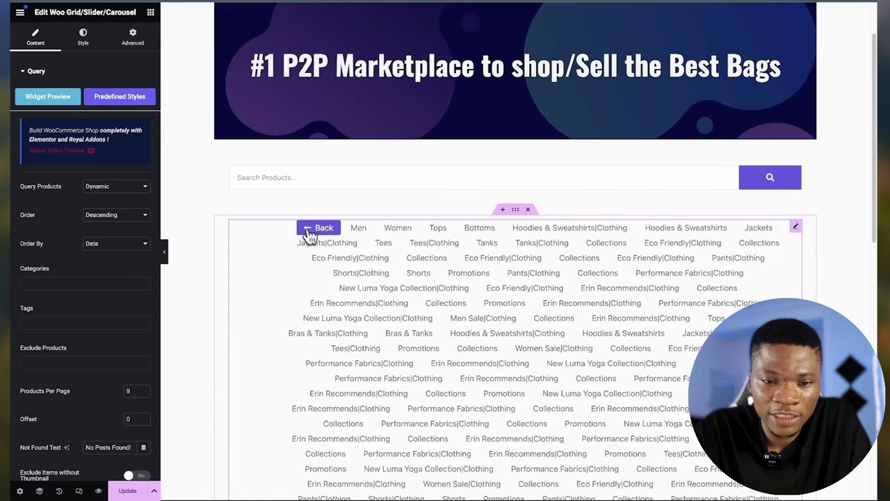
{"action": "left_click", "coordinate": [314, 229]}
{"action": "left_click", "coordinate": [567, 231]}
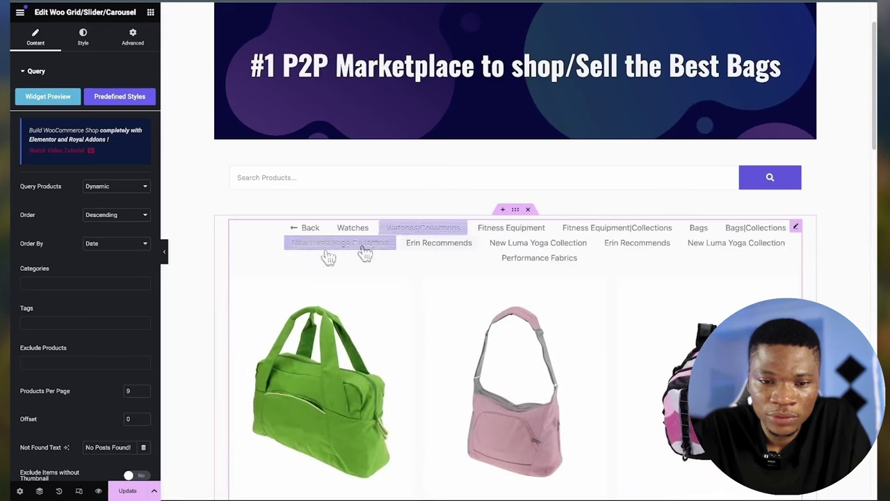
{"action": "left_click", "coordinate": [299, 230]}
{"action": "scroll", "coordinate": [427, 324], "scroll_direction": "down", "scroll_amount": 10}
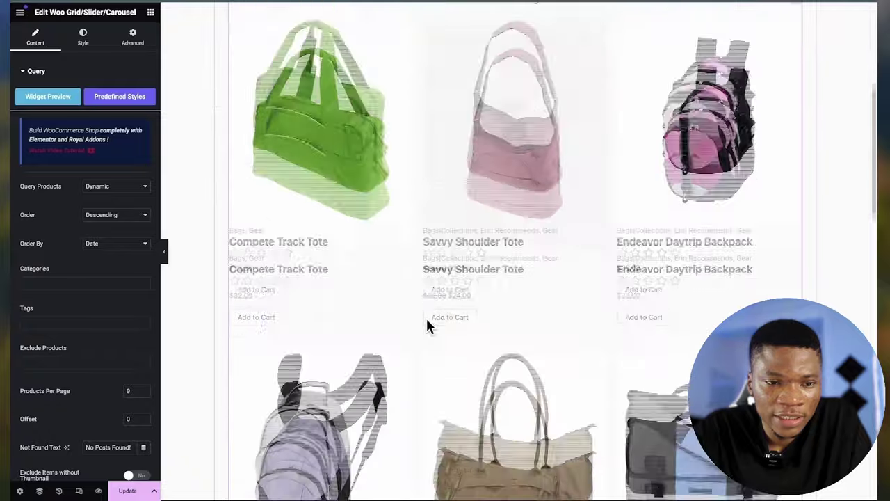
{"action": "scroll", "coordinate": [427, 324], "scroll_direction": "down", "scroll_amount": 5}
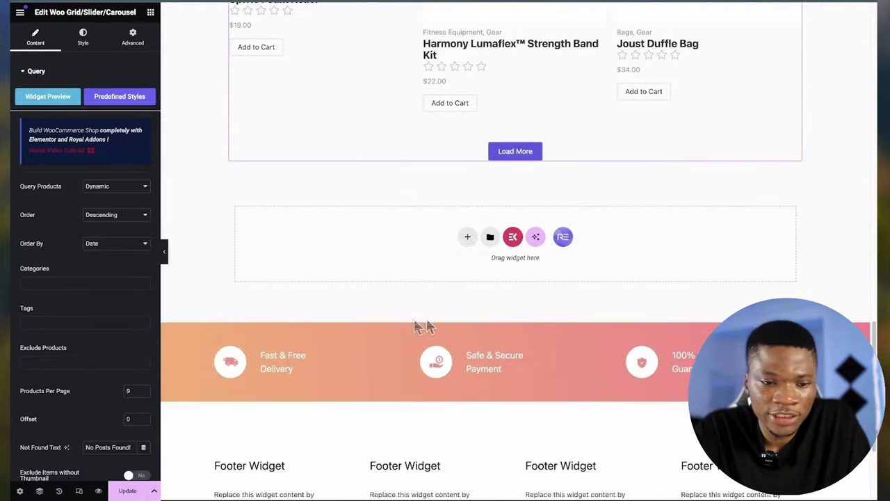
{"action": "scroll", "coordinate": [62, 418], "scroll_direction": "down", "scroll_amount": 2}
{"action": "left_click", "coordinate": [532, 128]}
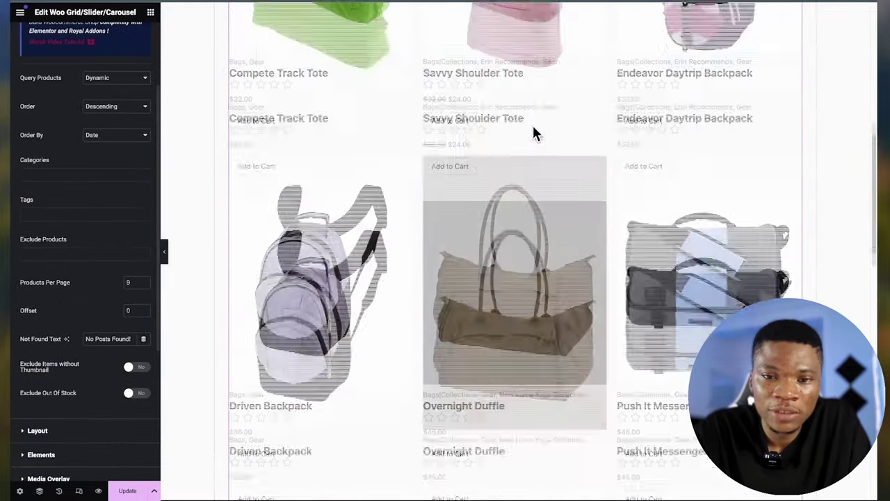
{"action": "scroll", "coordinate": [75, 258], "scroll_direction": "up", "scroll_amount": 3}
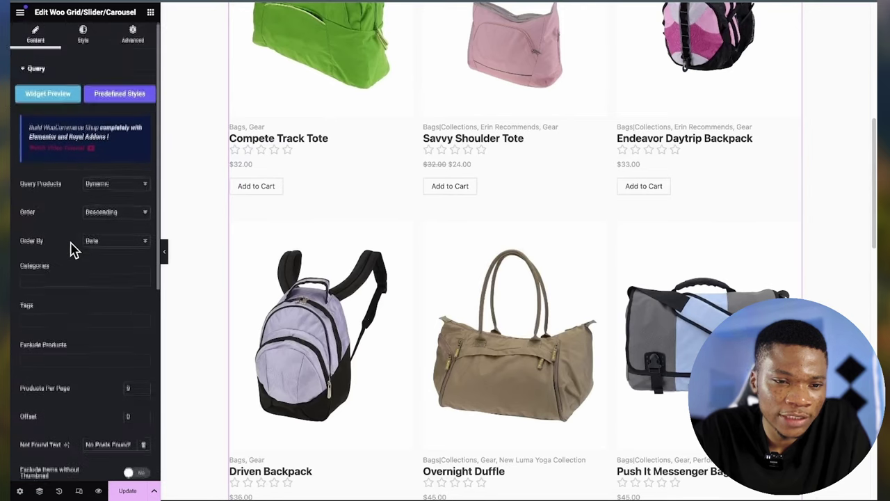
- Review the grid's Style settings and save the page with Update
{"action": "left_click", "coordinate": [83, 39]}
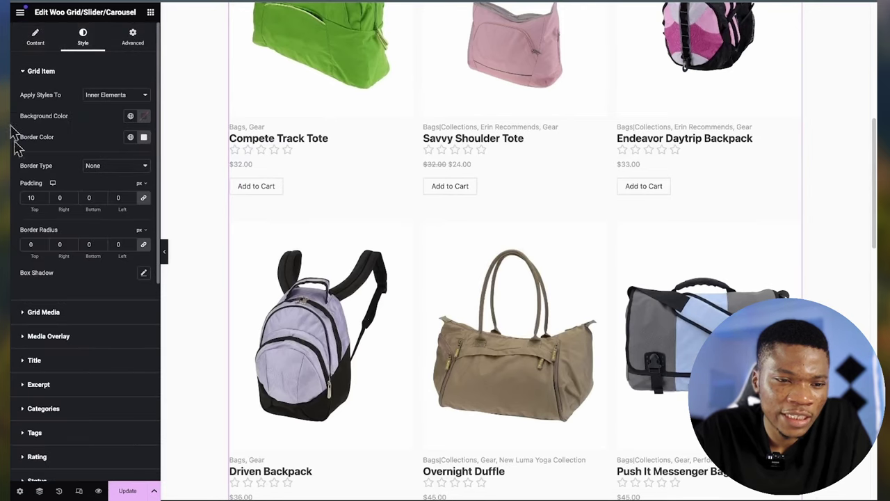
{"action": "scroll", "coordinate": [87, 348], "scroll_direction": "down", "scroll_amount": 1}
{"action": "scroll", "coordinate": [87, 348], "scroll_direction": "up", "scroll_amount": 1}
{"action": "scroll", "coordinate": [87, 348], "scroll_direction": "down", "scroll_amount": 2}
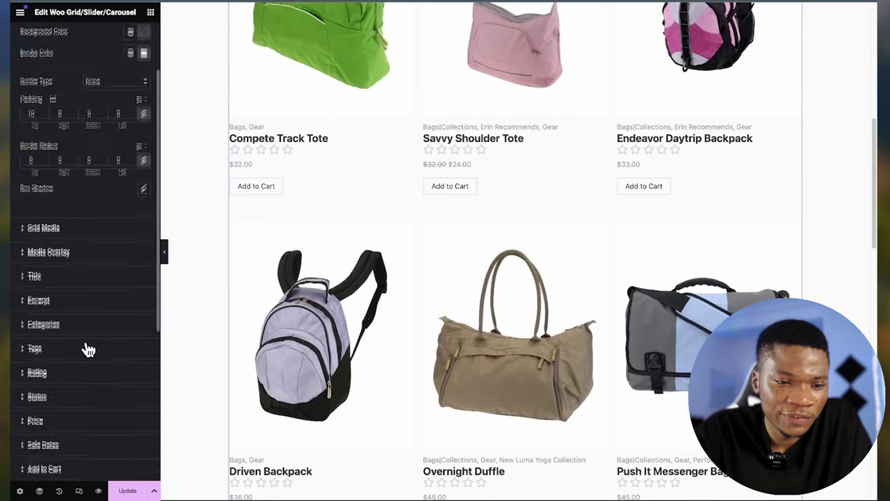
{"action": "scroll", "coordinate": [87, 348], "scroll_direction": "up", "scroll_amount": 2}
{"action": "left_click", "coordinate": [126, 492]}
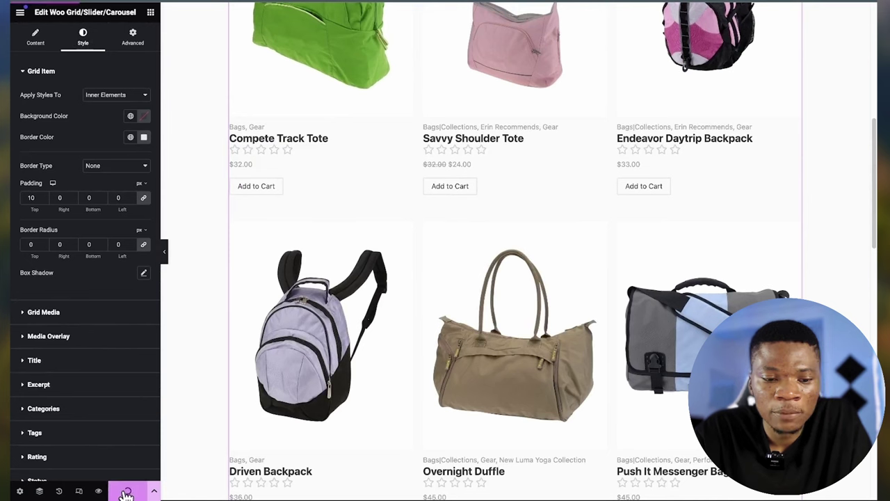
{"action": "scroll", "coordinate": [605, 285], "scroll_direction": "up", "scroll_amount": 5}
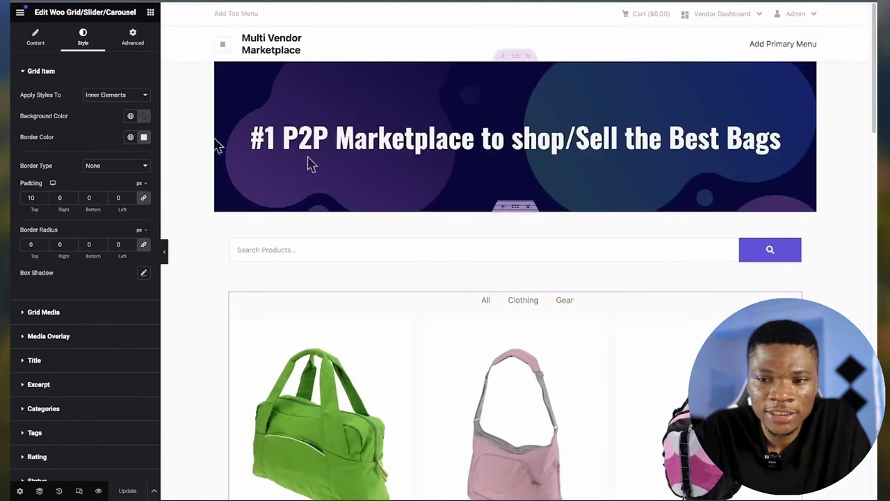
{"action": "left_click", "coordinate": [19, 12]}
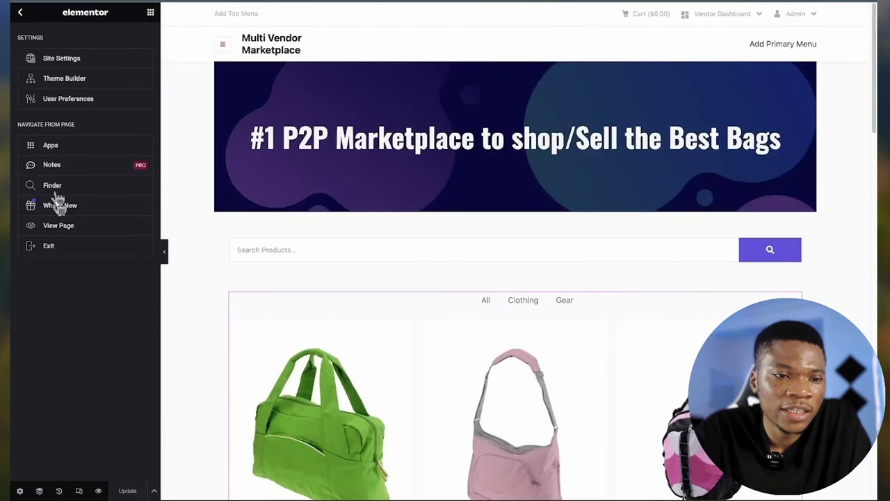
- View the saved page live, open the Ariel Roll Sleeve Sweatshirt product, then return to the home page
{"action": "left_click", "coordinate": [65, 229]}
{"action": "scroll", "coordinate": [346, 327], "scroll_direction": "down", "scroll_amount": 1}
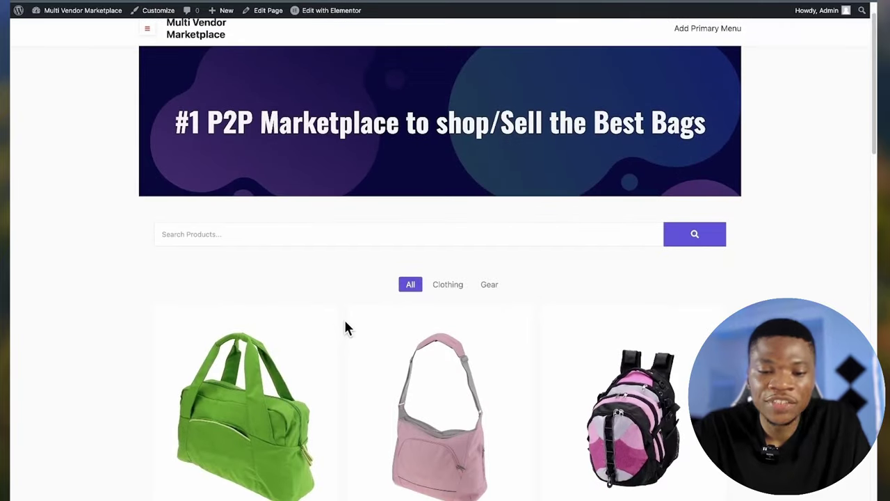
{"action": "scroll", "coordinate": [346, 327], "scroll_direction": "down", "scroll_amount": 3}
{"action": "scroll", "coordinate": [346, 327], "scroll_direction": "up", "scroll_amount": 4}
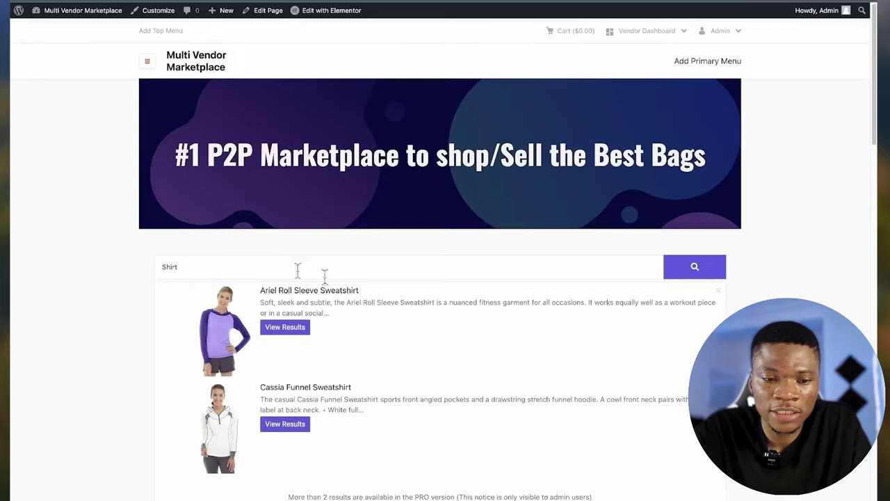
{"action": "scroll", "coordinate": [360, 304], "scroll_direction": "down", "scroll_amount": 3}
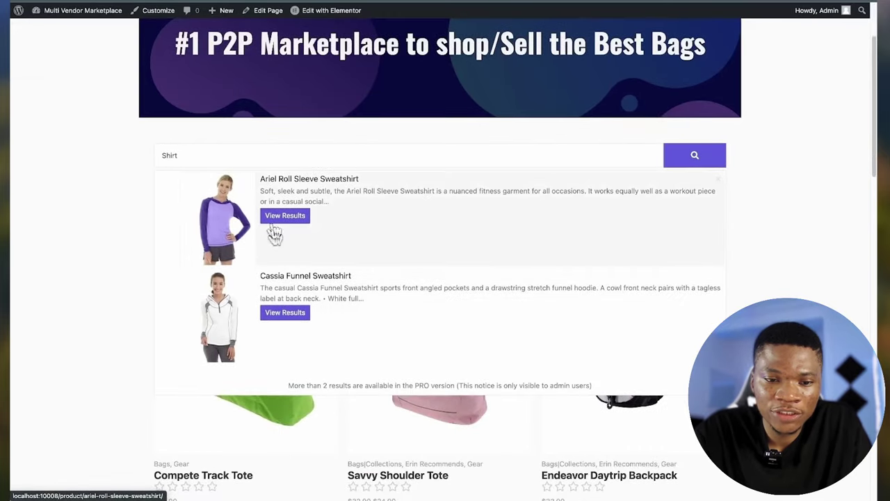
{"action": "left_click", "coordinate": [291, 222]}
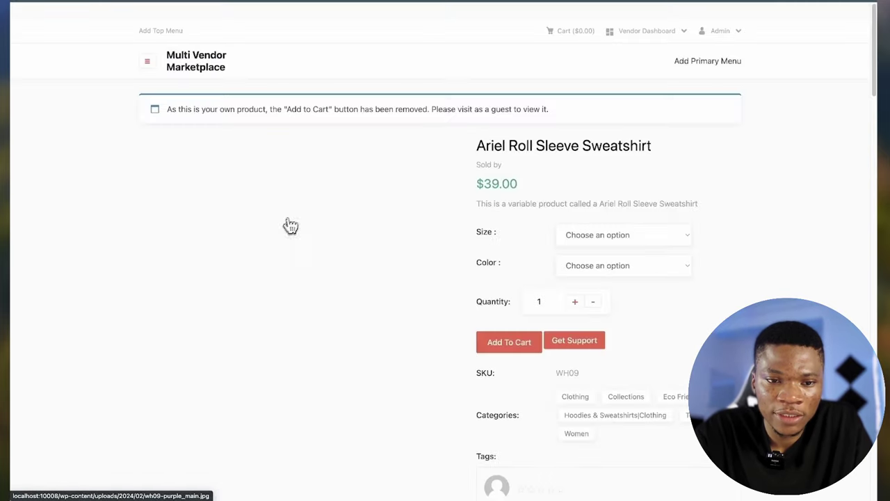
{"action": "scroll", "coordinate": [398, 271], "scroll_direction": "down", "scroll_amount": 1}
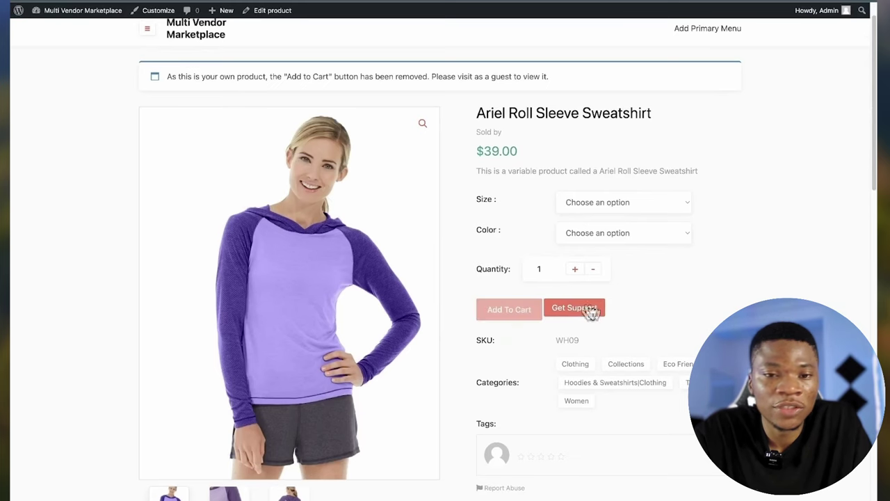
{"action": "scroll", "coordinate": [380, 294], "scroll_direction": "up", "scroll_amount": 1}
{"action": "left_click", "coordinate": [210, 70]}
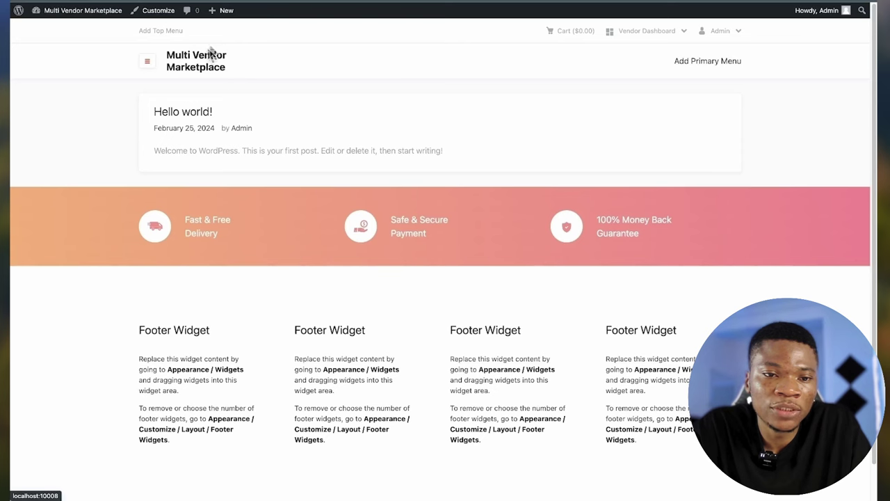
- In the Customizer, set the homepage to the static page 'Home' and publish it
{"action": "left_click", "coordinate": [158, 21]}
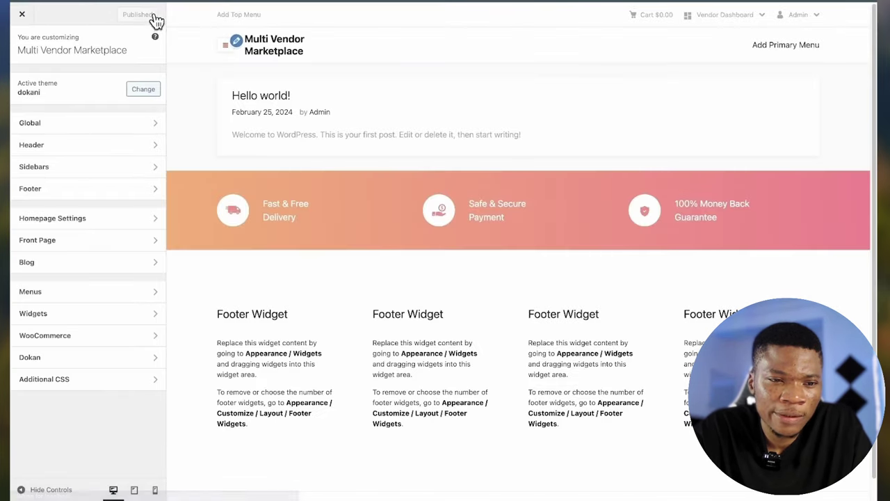
{"action": "left_click", "coordinate": [76, 220]}
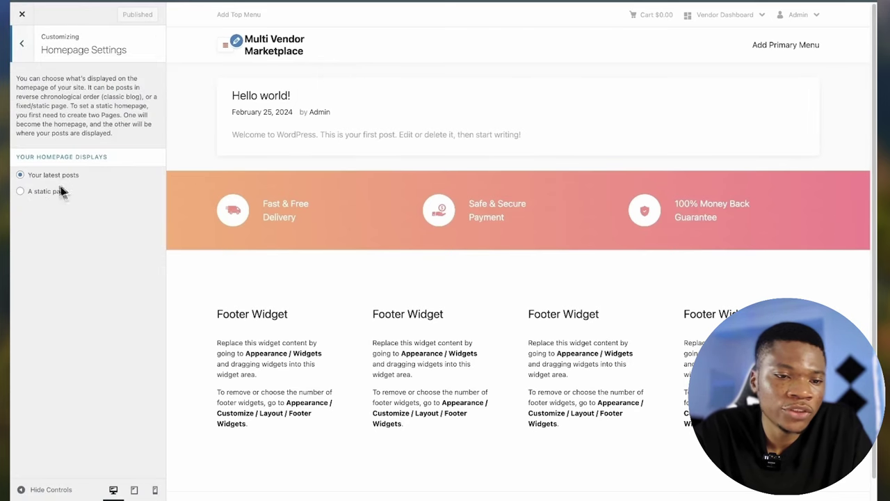
{"action": "left_click", "coordinate": [20, 193]}
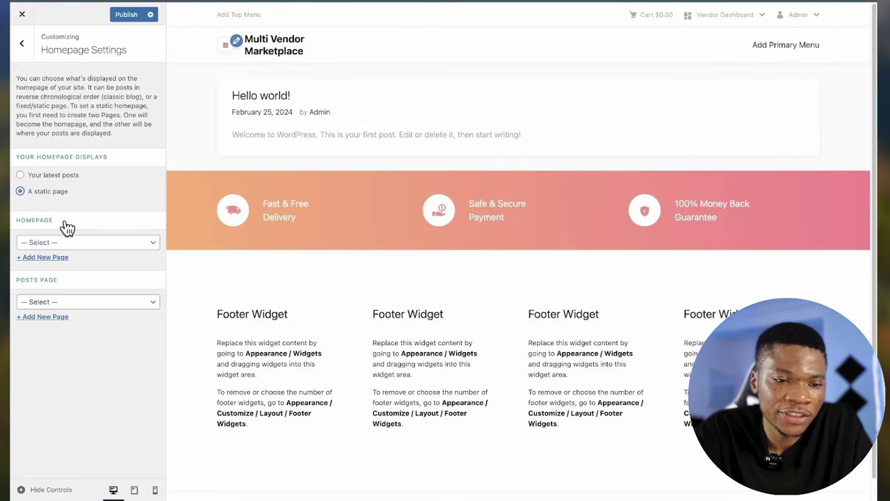
{"action": "left_click", "coordinate": [98, 242]}
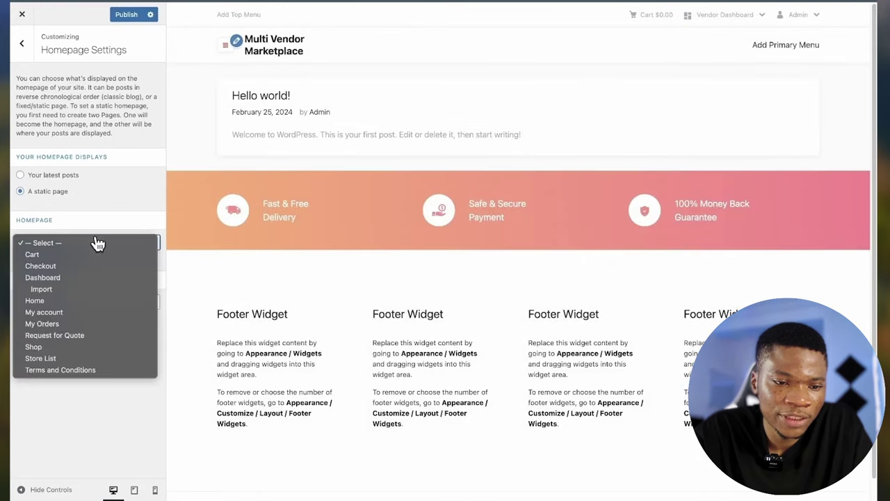
{"action": "left_click", "coordinate": [66, 304]}
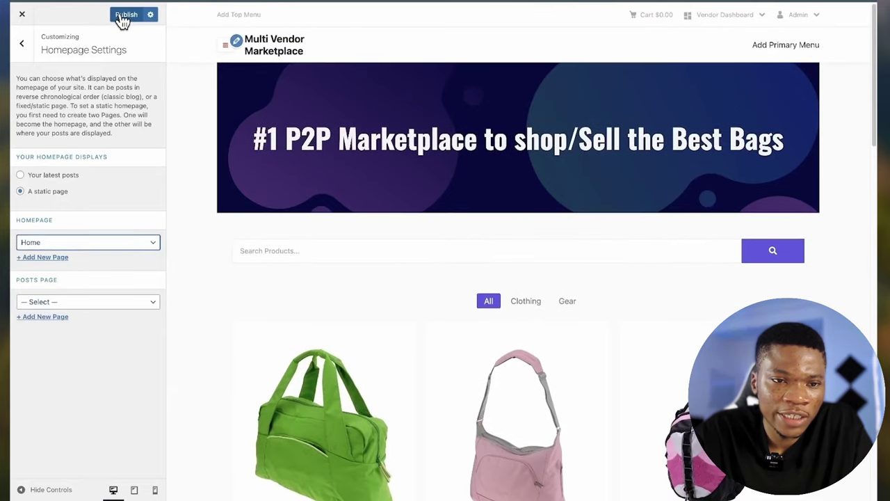
{"action": "left_click", "coordinate": [125, 15]}
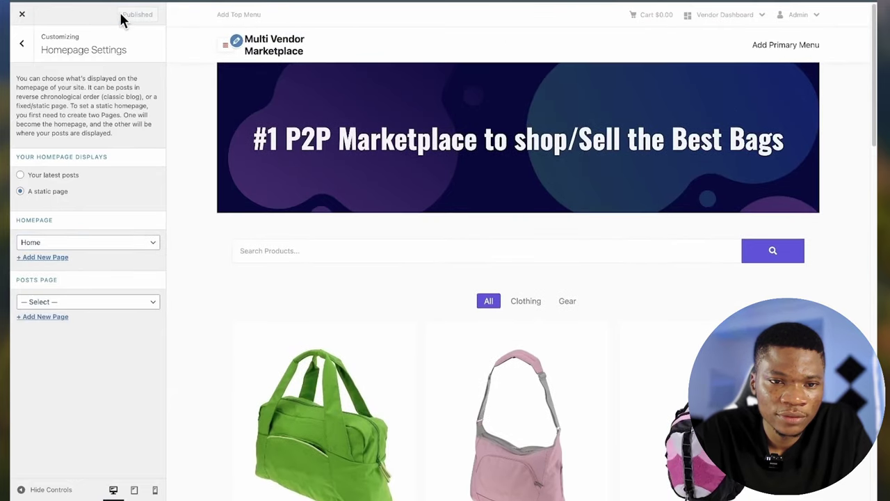
{"action": "left_click", "coordinate": [26, 50]}
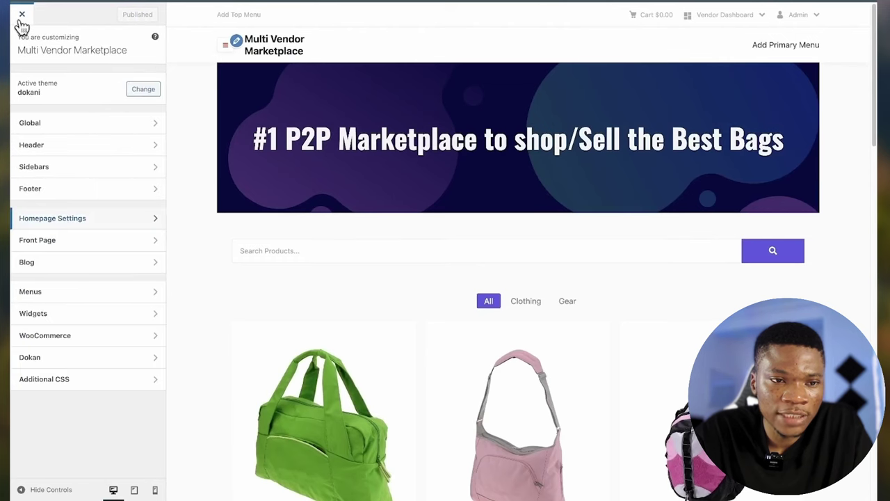
{"action": "left_click", "coordinate": [22, 15]}
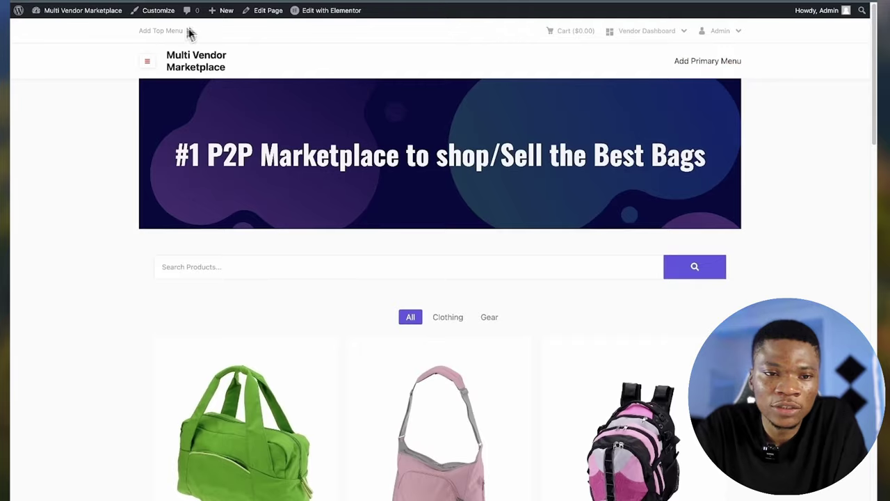
{"action": "scroll", "coordinate": [809, 225], "scroll_direction": "down", "scroll_amount": 10}
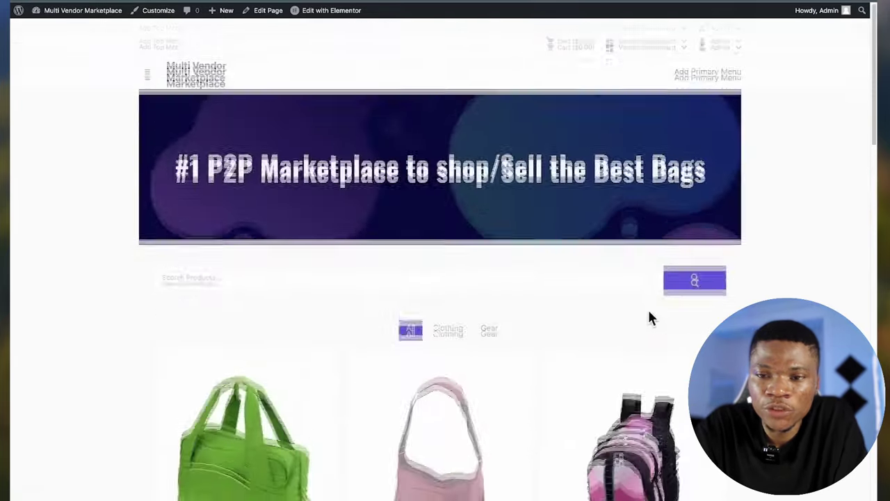
- Create a menu named 'Top Menu' assigned to the Top Menu display location
{"action": "scroll", "coordinate": [651, 319], "scroll_direction": "down", "scroll_amount": 5}
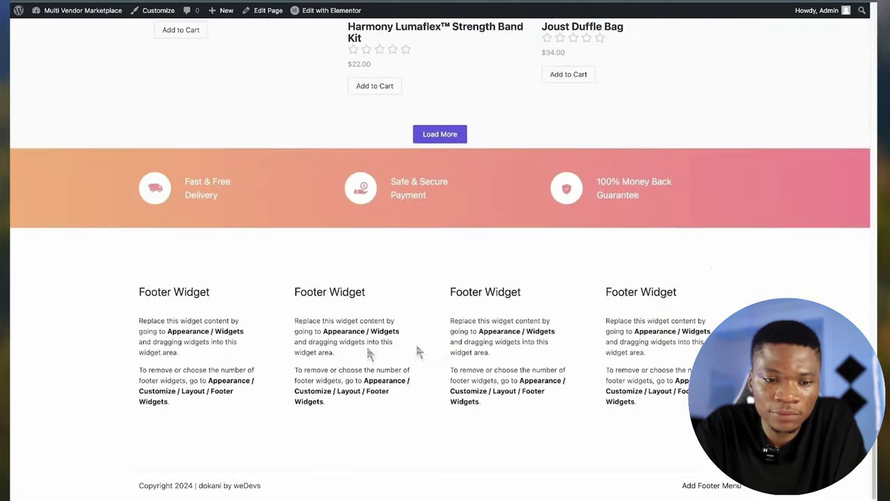
{"action": "scroll", "coordinate": [487, 339], "scroll_direction": "up", "scroll_amount": 15}
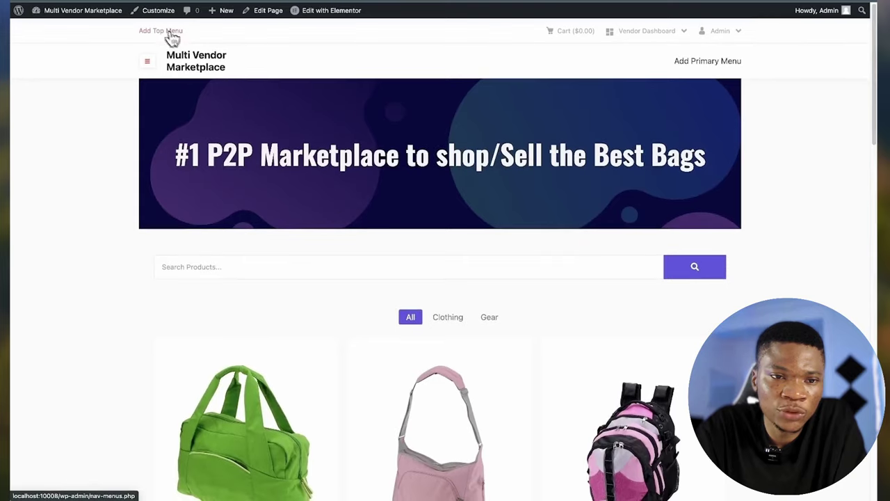
{"action": "left_click", "coordinate": [169, 38]}
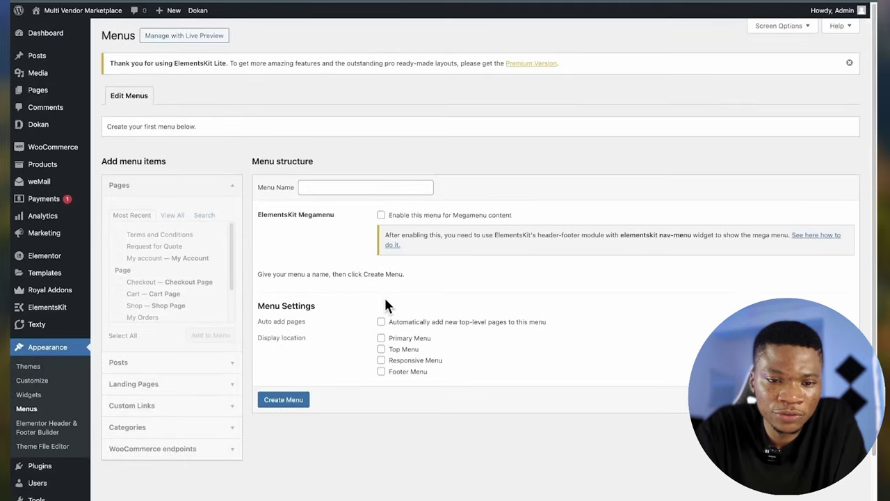
{"action": "scroll", "coordinate": [384, 295], "scroll_direction": "down", "scroll_amount": 1}
{"action": "scroll", "coordinate": [384, 296], "scroll_direction": "up", "scroll_amount": 1}
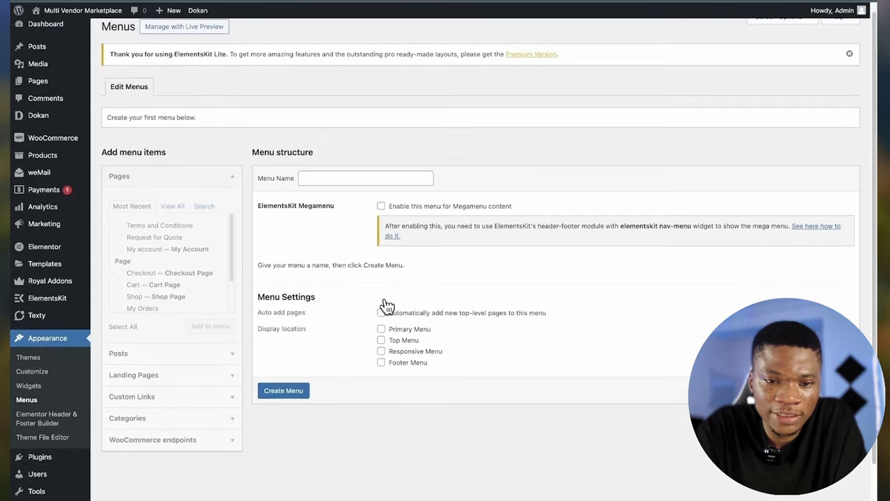
{"action": "left_click", "coordinate": [319, 177]}
{"action": "type", "text": "Top Menu"}
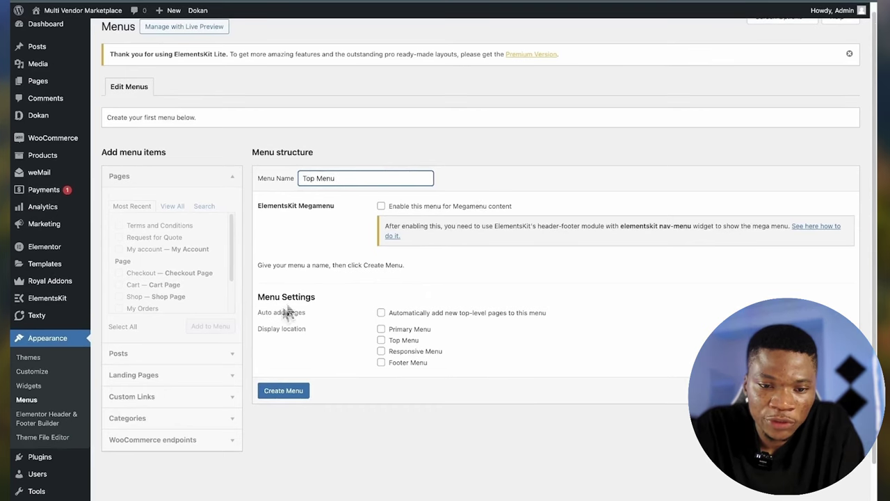
{"action": "scroll", "coordinate": [390, 334], "scroll_direction": "down", "scroll_amount": 1}
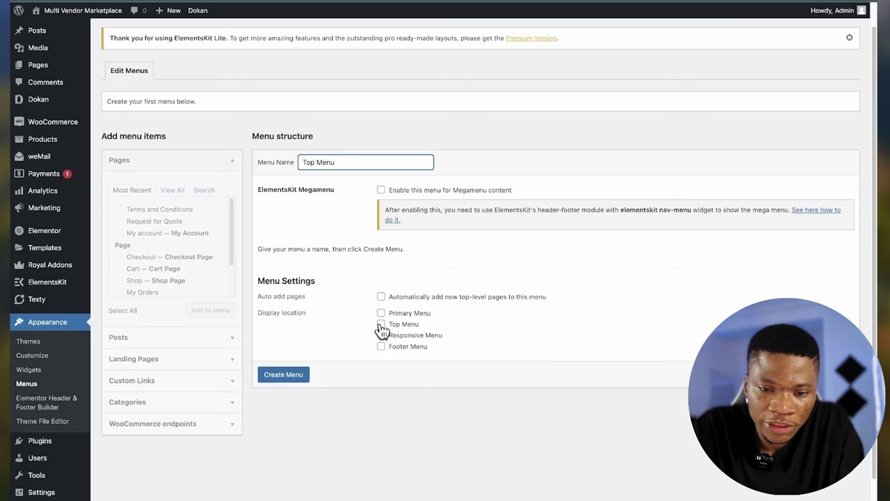
{"action": "left_click", "coordinate": [381, 325]}
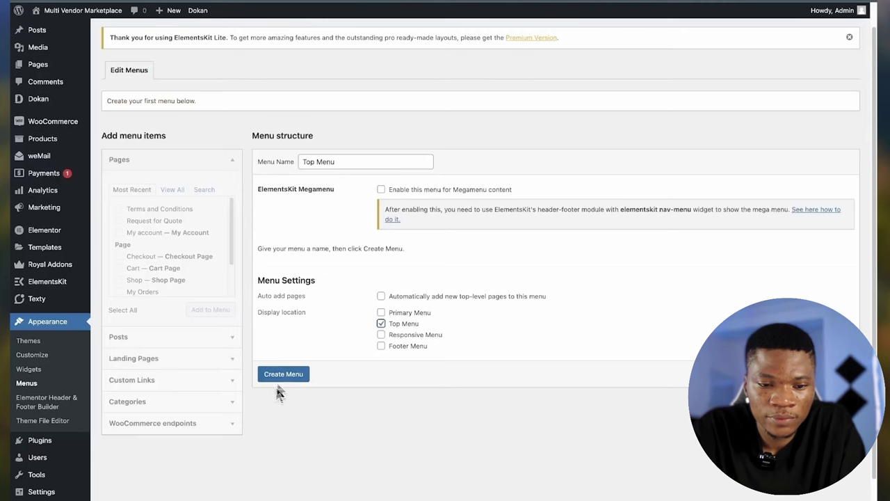
{"action": "left_click", "coordinate": [279, 375]}
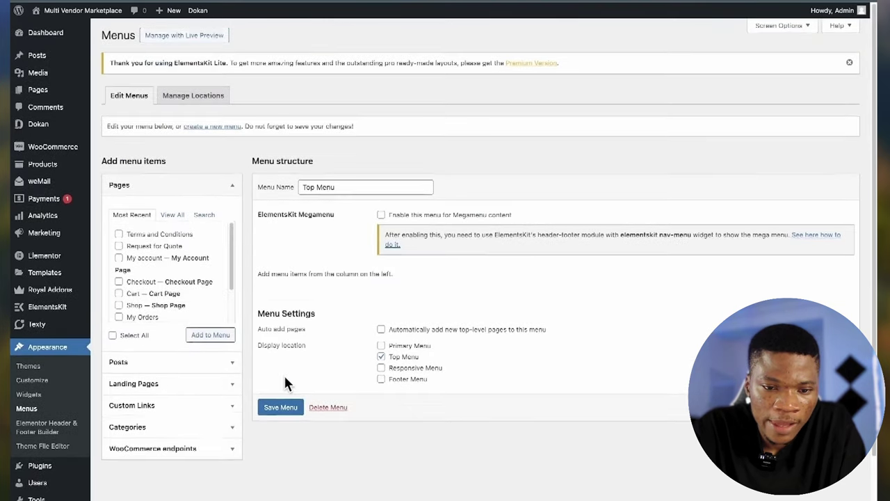
- Add the My account page to the Top Menu and save it
{"action": "scroll", "coordinate": [283, 373], "scroll_direction": "down", "scroll_amount": 2}
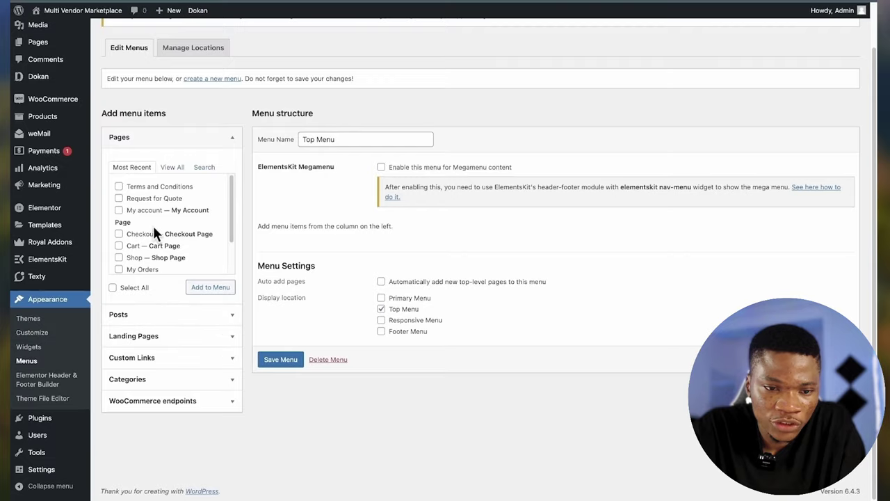
{"action": "scroll", "coordinate": [144, 215], "scroll_direction": "up", "scroll_amount": 2}
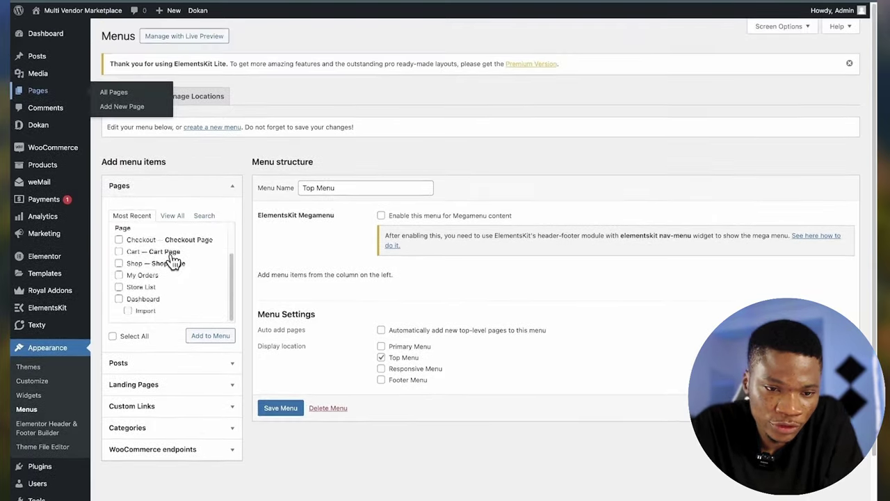
{"action": "scroll", "coordinate": [174, 261], "scroll_direction": "up", "scroll_amount": 2}
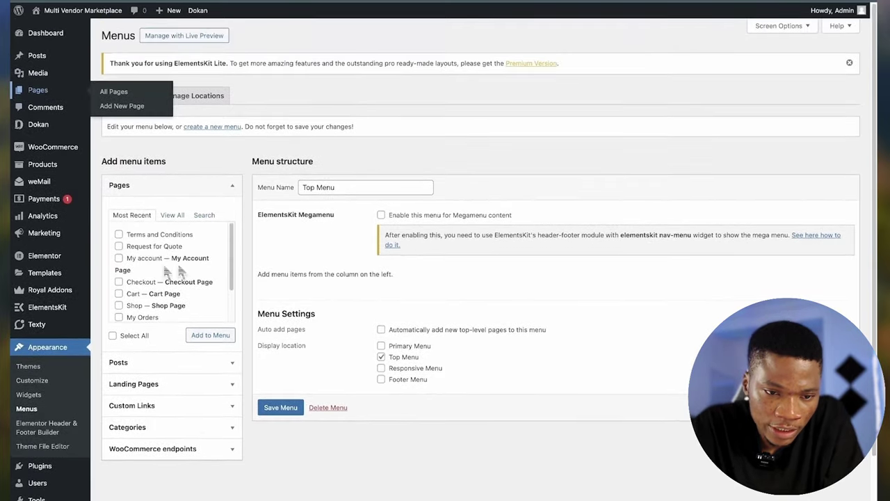
{"action": "left_click", "coordinate": [119, 258]}
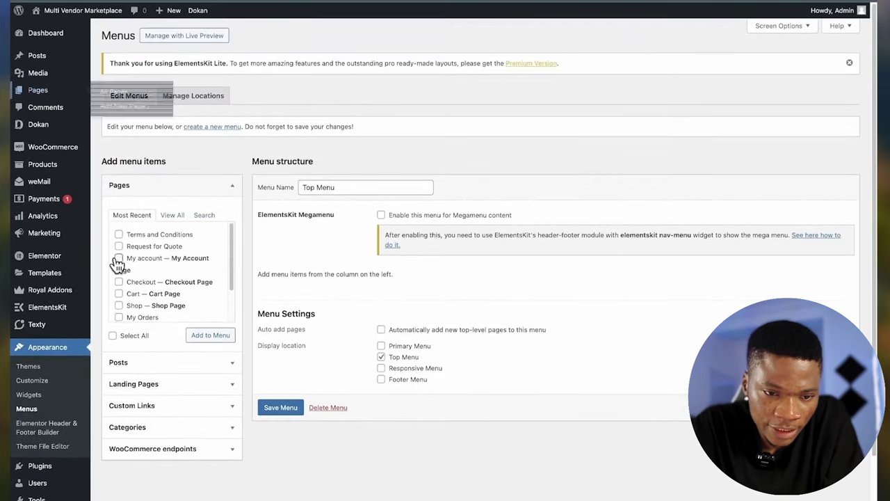
{"action": "left_click", "coordinate": [211, 336]}
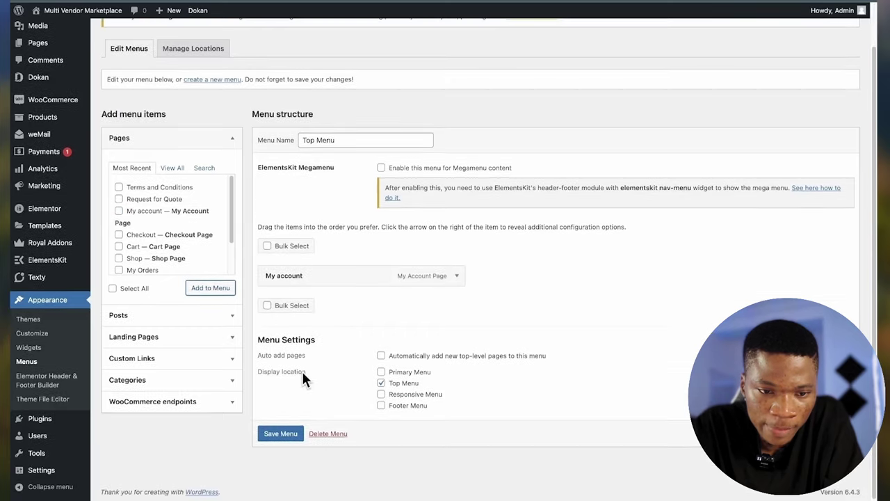
{"action": "left_click", "coordinate": [282, 436]}
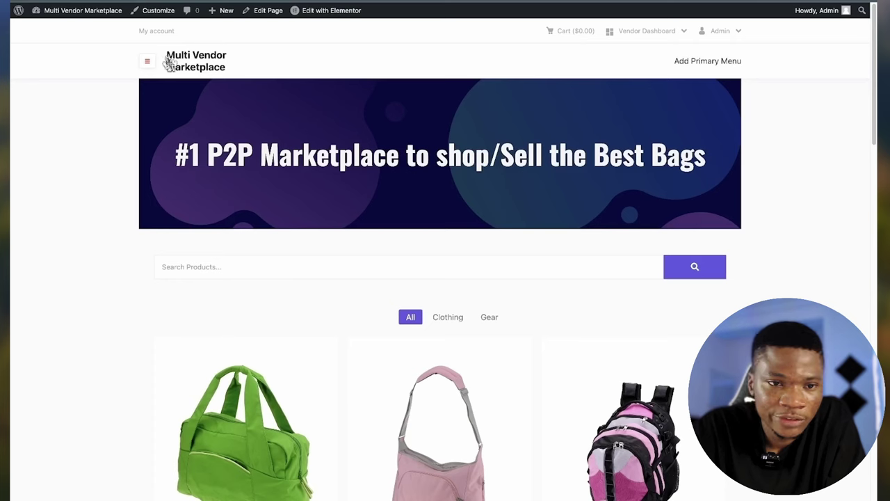
- Rename the menu to Primary Menu and assign it to the Primary Menu location
{"action": "left_click", "coordinate": [700, 61]}
{"action": "scroll", "coordinate": [444, 298], "scroll_direction": "down", "scroll_amount": 1}
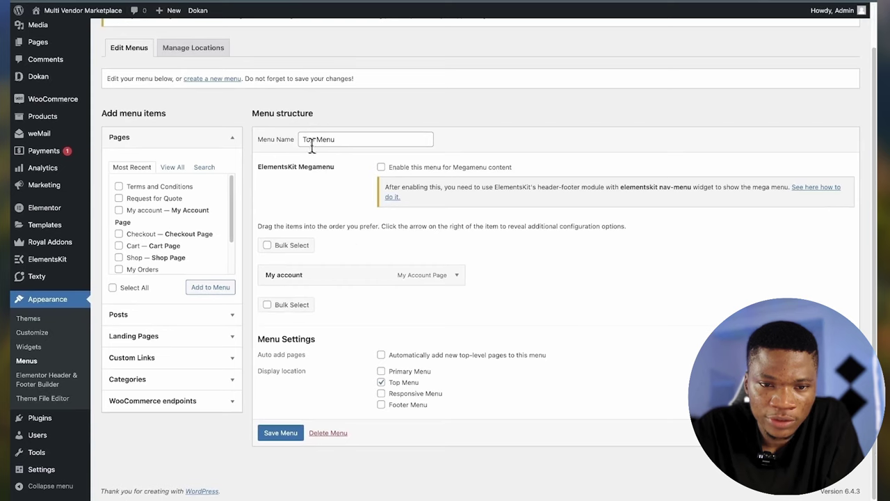
{"action": "double_click", "coordinate": [311, 140]}
{"action": "type", "text": "Primary"}
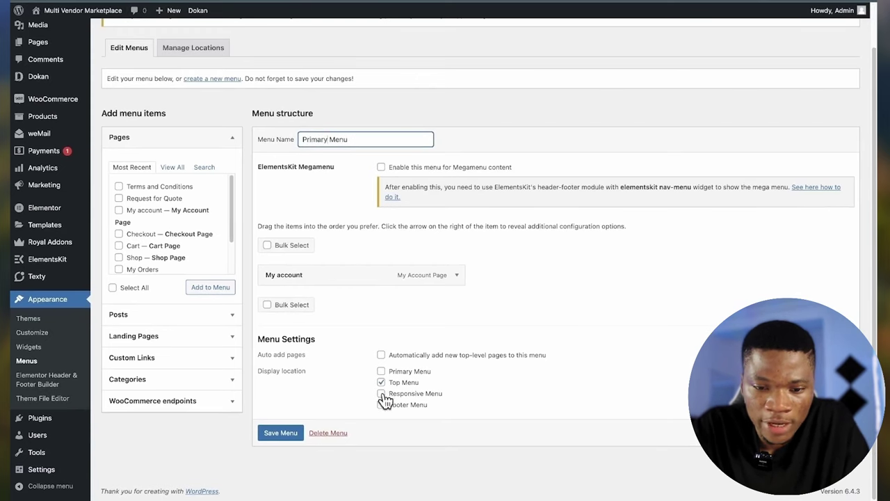
{"action": "left_click", "coordinate": [383, 374]}
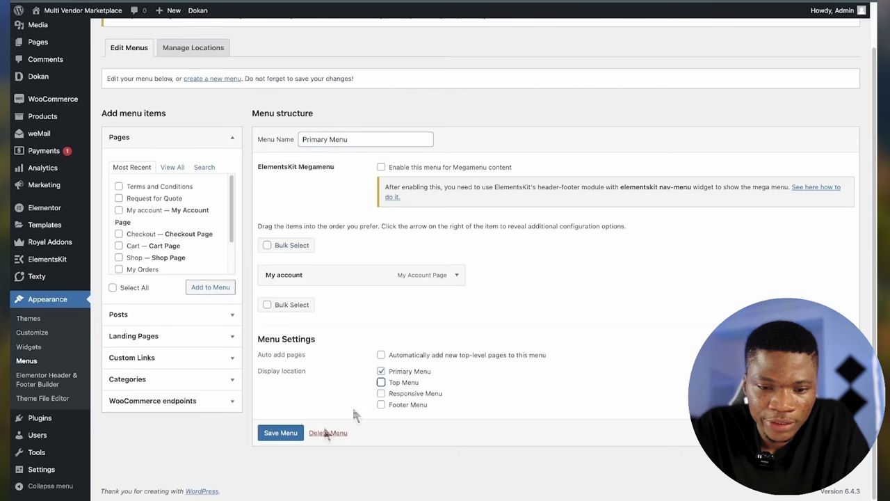
- Add the Downloads and Wishlist WooCommerce endpoint links and save the menu
{"action": "mouse_move", "coordinate": [434, 282]}
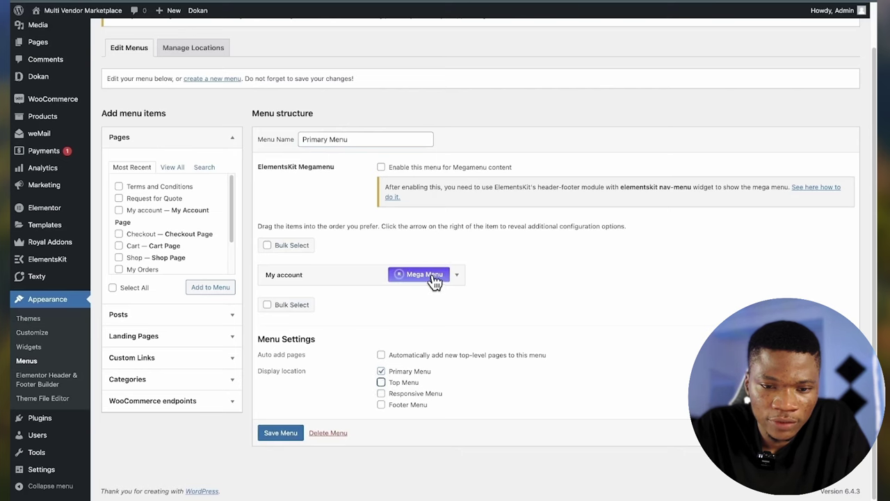
{"action": "left_click", "coordinate": [458, 277]}
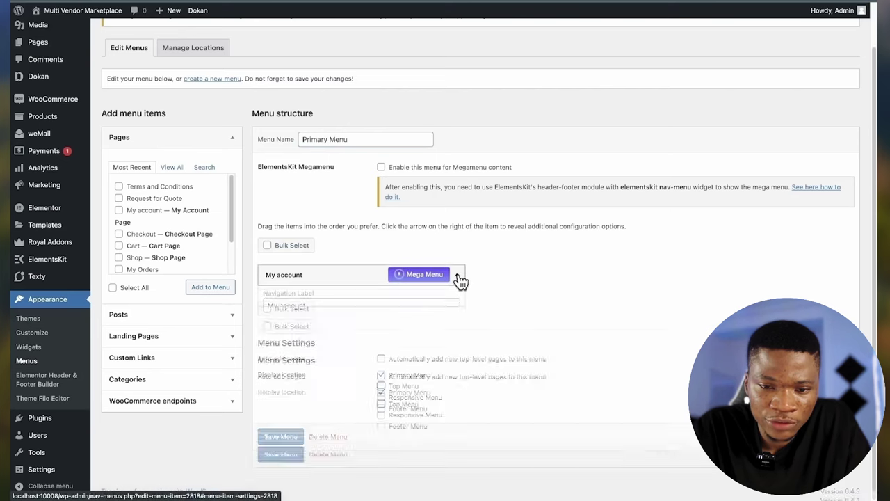
{"action": "left_click", "coordinate": [175, 416]}
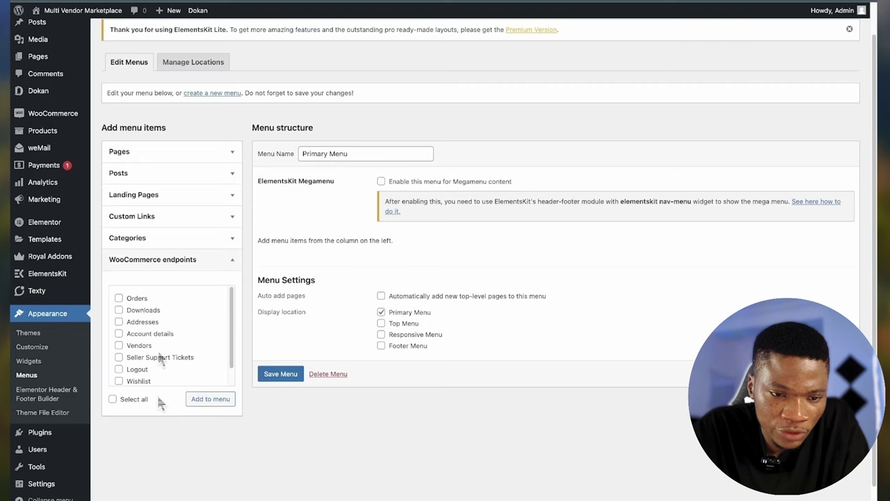
{"action": "scroll", "coordinate": [170, 317], "scroll_direction": "down", "scroll_amount": 1}
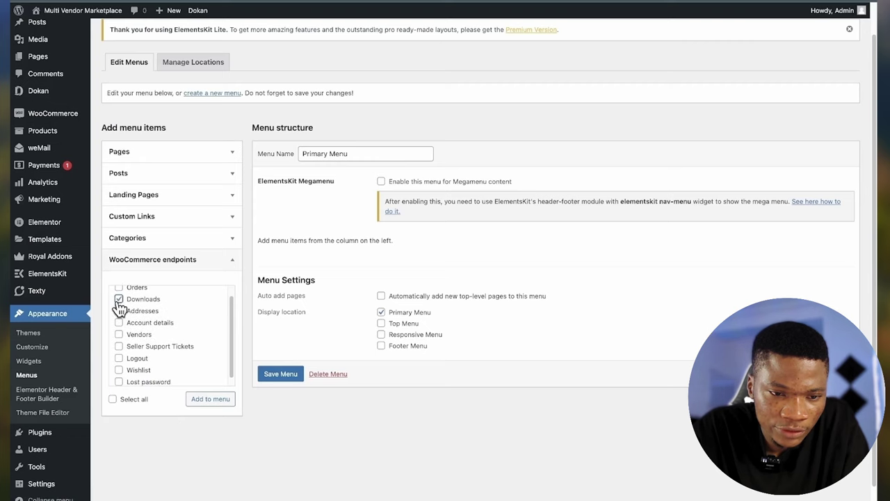
{"action": "scroll", "coordinate": [145, 360], "scroll_direction": "down", "scroll_amount": 1}
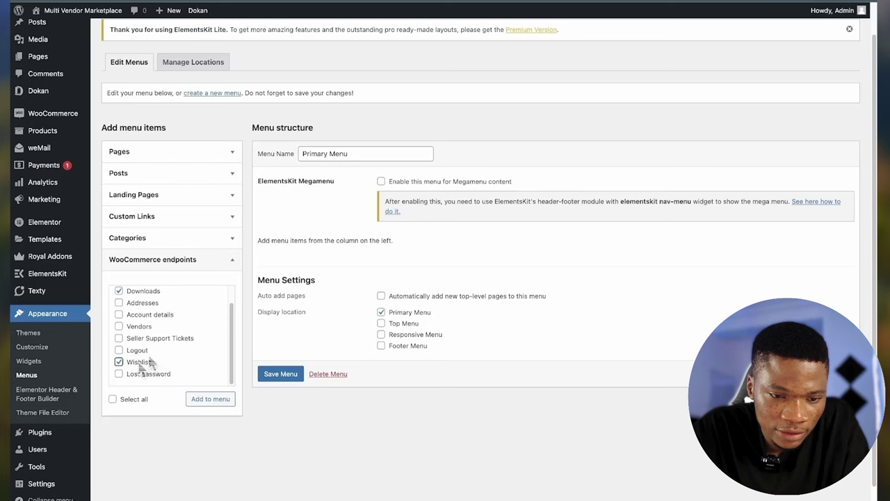
{"action": "left_click", "coordinate": [214, 404]}
{"action": "scroll", "coordinate": [230, 417], "scroll_direction": "down", "scroll_amount": 1}
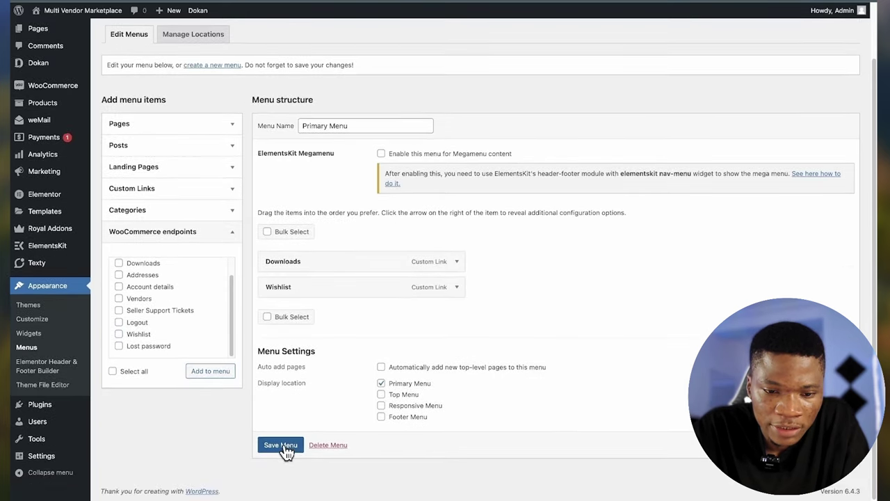
{"action": "left_click", "coordinate": [282, 445]}
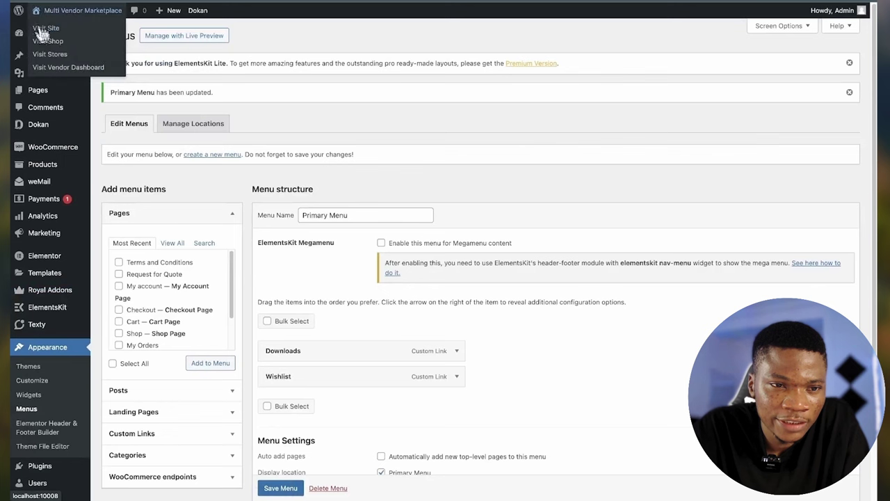
- Open the live site in a new tab to check the Downloads and Wishlist header links
{"action": "right_click", "coordinate": [43, 31]}
{"action": "left_click", "coordinate": [56, 33]}
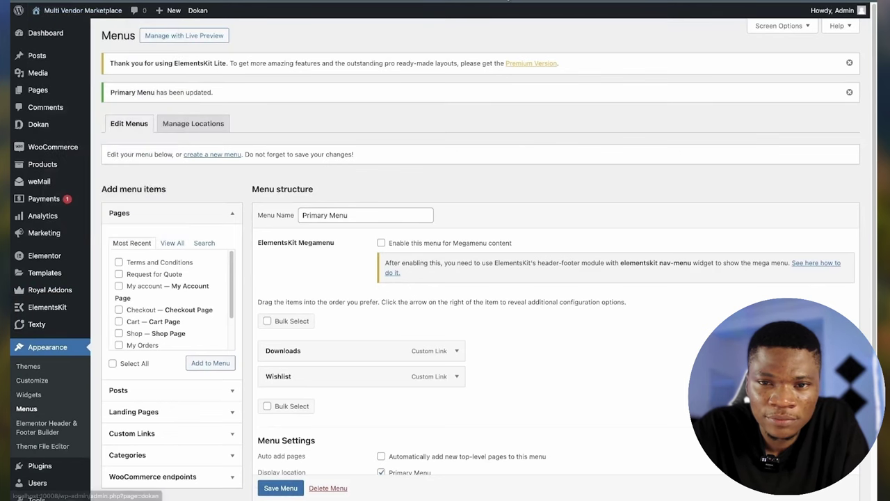
{"action": "key", "text": "ctrl+Tab"}
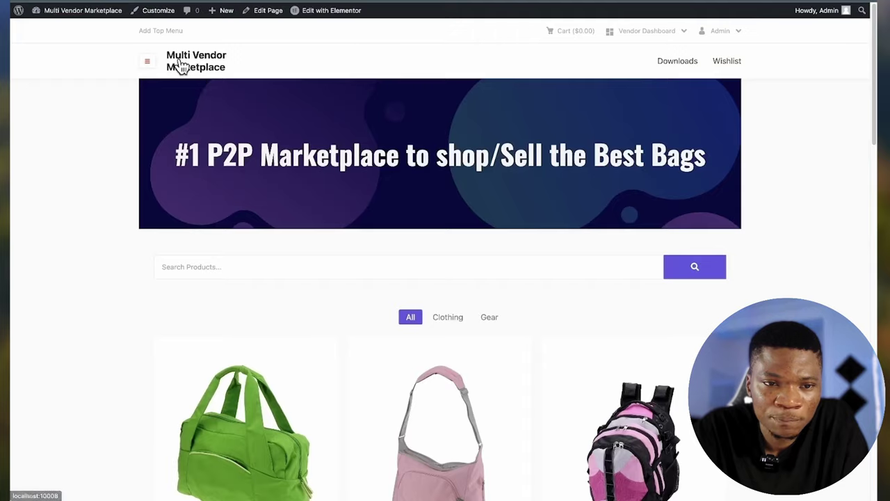
{"action": "scroll", "coordinate": [696, 261], "scroll_direction": "down", "scroll_amount": 5}
{"action": "scroll", "coordinate": [696, 262], "scroll_direction": "down", "scroll_amount": 8}
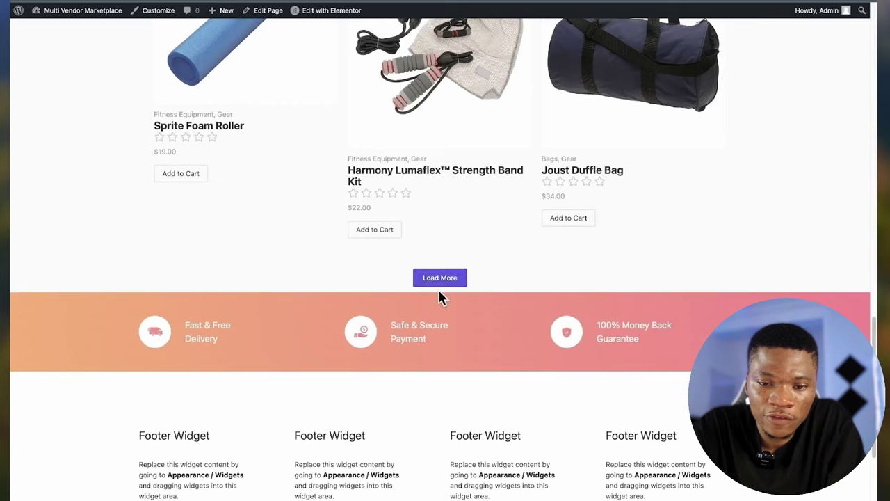
{"action": "scroll", "coordinate": [479, 202], "scroll_direction": "up", "scroll_amount": 1}
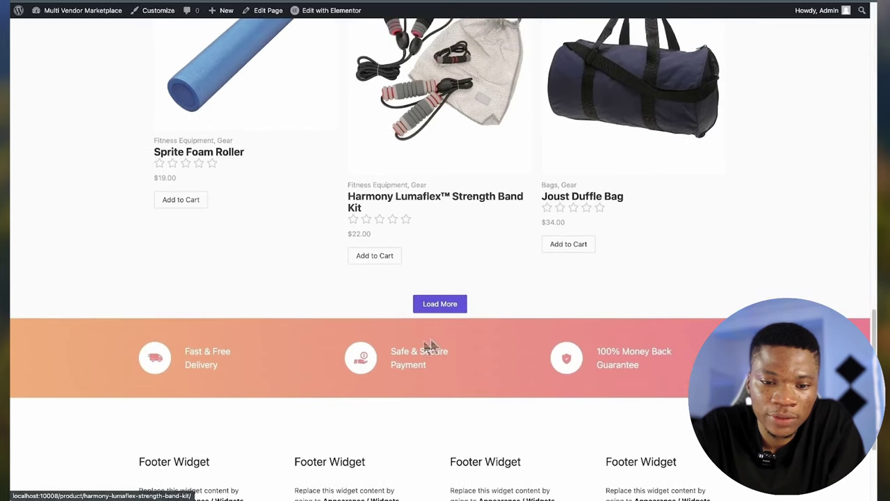
{"action": "left_click", "coordinate": [429, 304]}
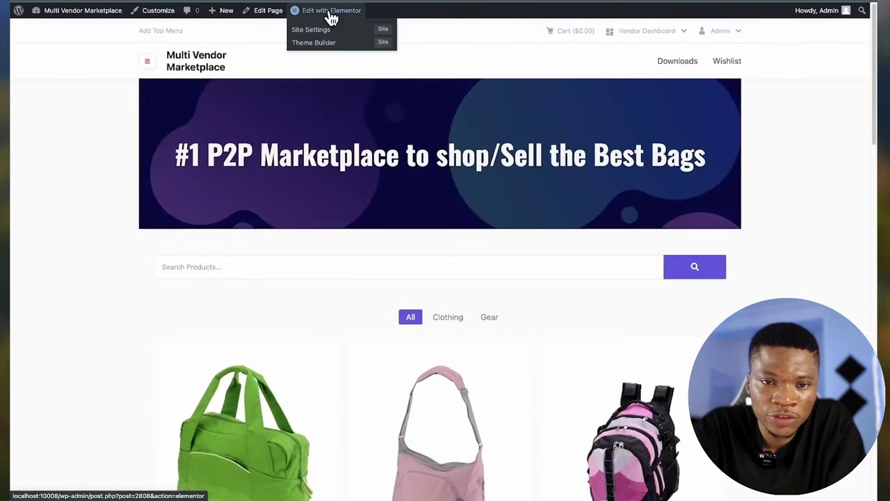
- Add a 100 px spacer below the Load More button in Elementor, then view the live page
{"action": "left_click", "coordinate": [331, 12]}
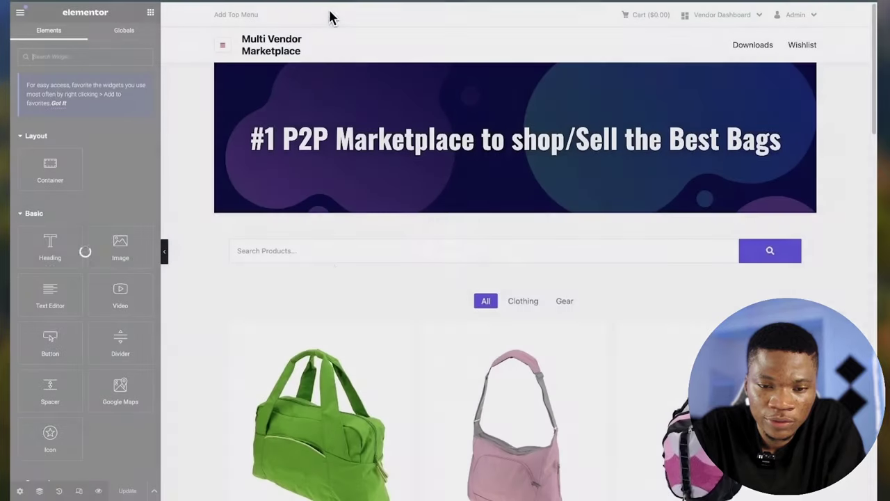
{"action": "scroll", "coordinate": [336, 272], "scroll_direction": "down", "scroll_amount": 10}
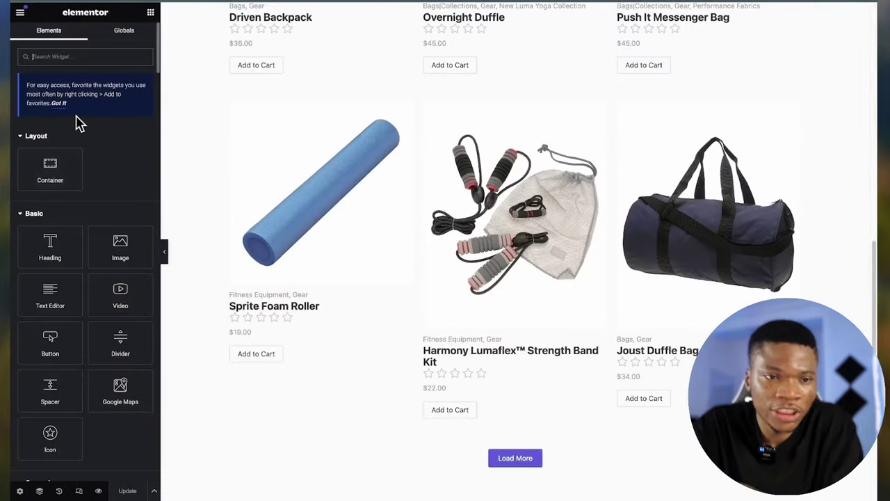
{"action": "type", "text": "spac"}
{"action": "scroll", "coordinate": [401, 272], "scroll_direction": "down", "scroll_amount": 5}
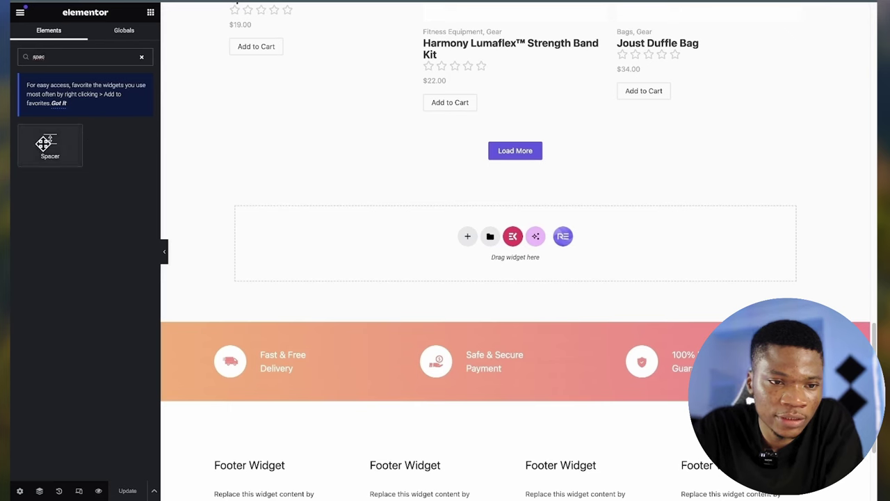
{"action": "left_click_drag", "start_coordinate": [50, 143], "coordinate": [483, 166]}
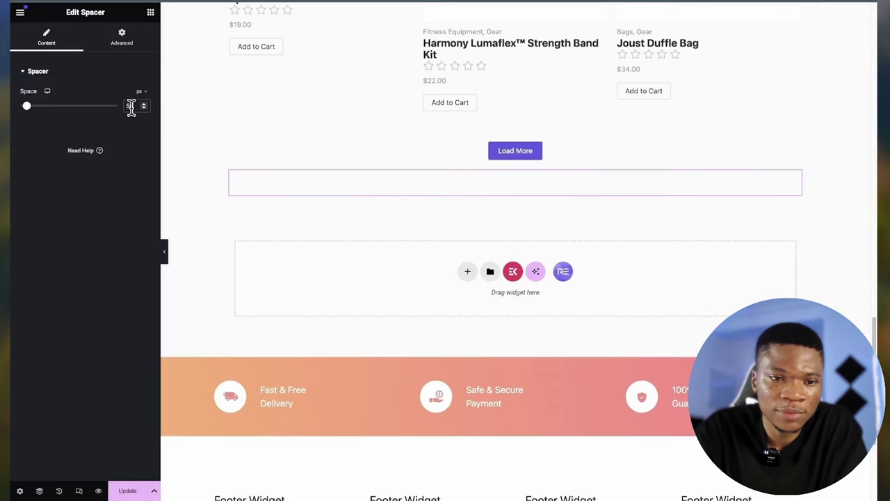
{"action": "type", "text": "100"}
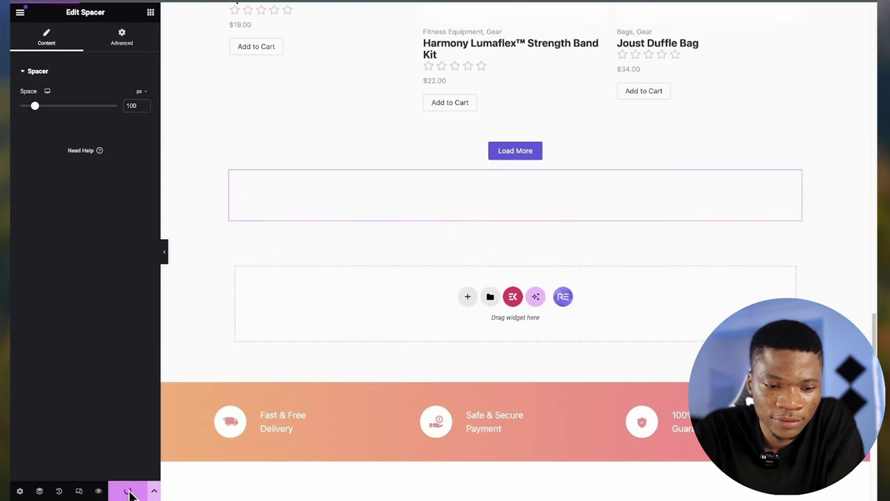
{"action": "left_click", "coordinate": [20, 12]}
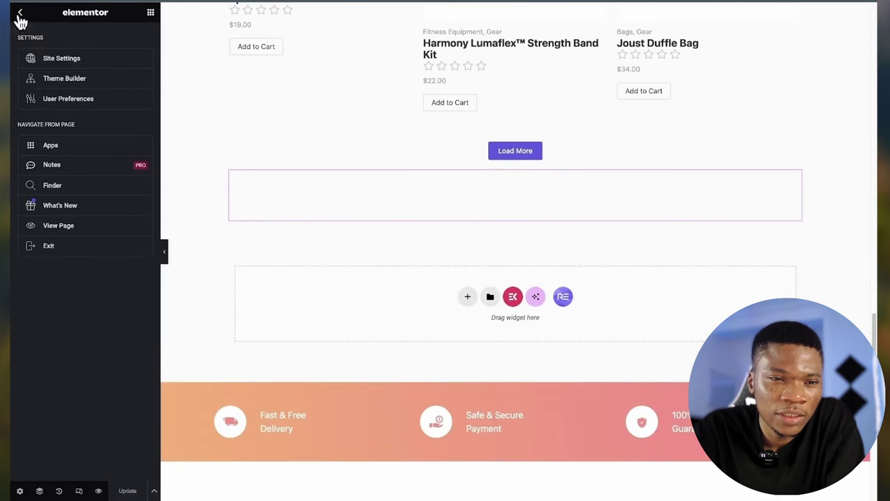
{"action": "left_click", "coordinate": [60, 225]}
- Scroll the storefront to inspect the four placeholder footer widgets
{"action": "scroll", "coordinate": [414, 299], "scroll_direction": "down", "scroll_amount": 10}
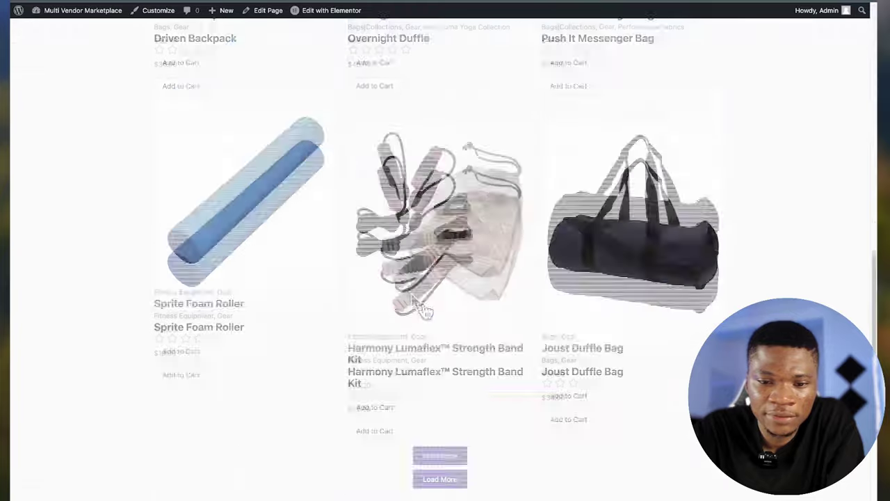
{"action": "scroll", "coordinate": [423, 306], "scroll_direction": "down", "scroll_amount": 5}
{"action": "scroll", "coordinate": [423, 310], "scroll_direction": "up", "scroll_amount": 2}
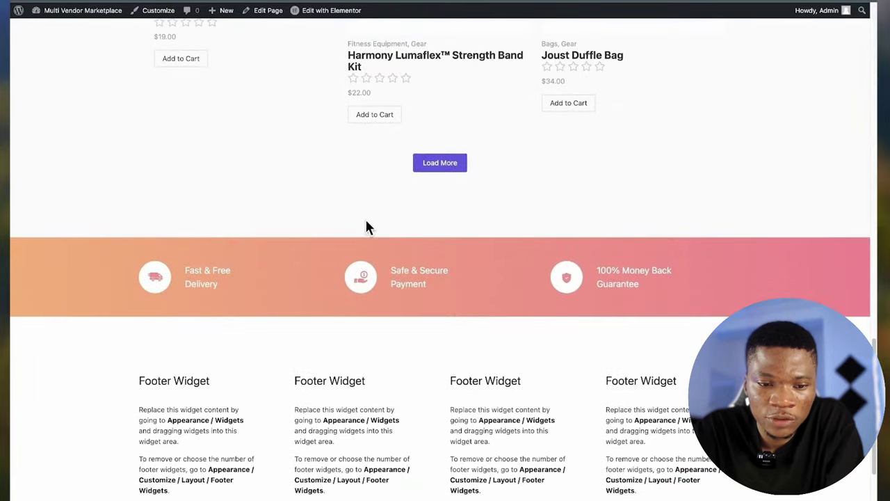
{"action": "scroll", "coordinate": [365, 222], "scroll_direction": "down", "scroll_amount": 2}
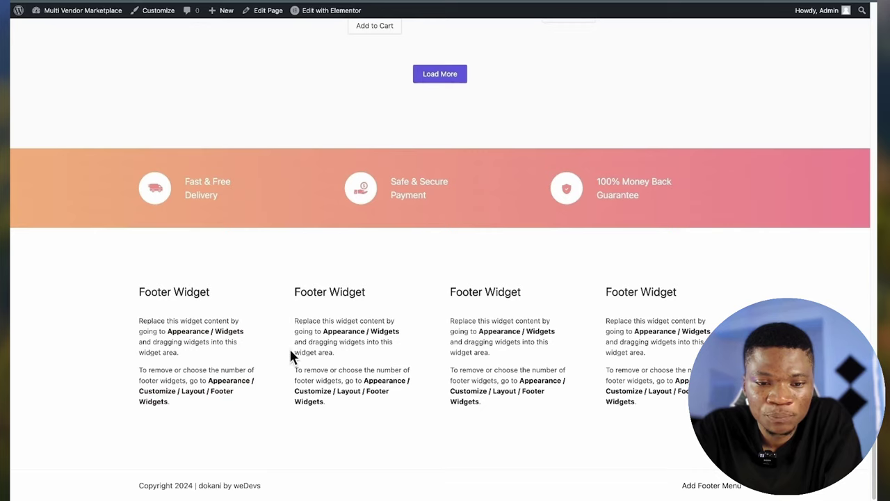
{"action": "scroll", "coordinate": [291, 353], "scroll_direction": "up", "scroll_amount": 5}
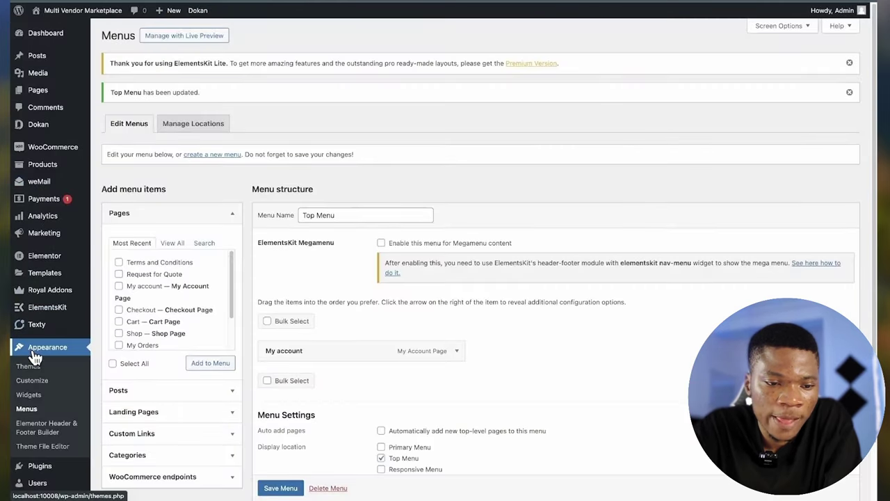
- Open Appearance > Widgets and select the Footer Widget 1 area
{"action": "left_click", "coordinate": [32, 353]}
{"action": "left_click", "coordinate": [37, 400]}
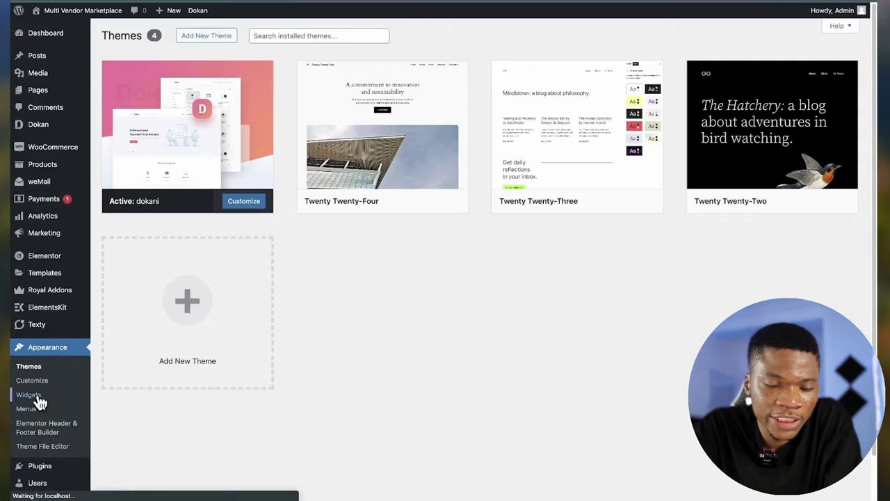
{"action": "scroll", "coordinate": [447, 260], "scroll_direction": "down", "scroll_amount": 4}
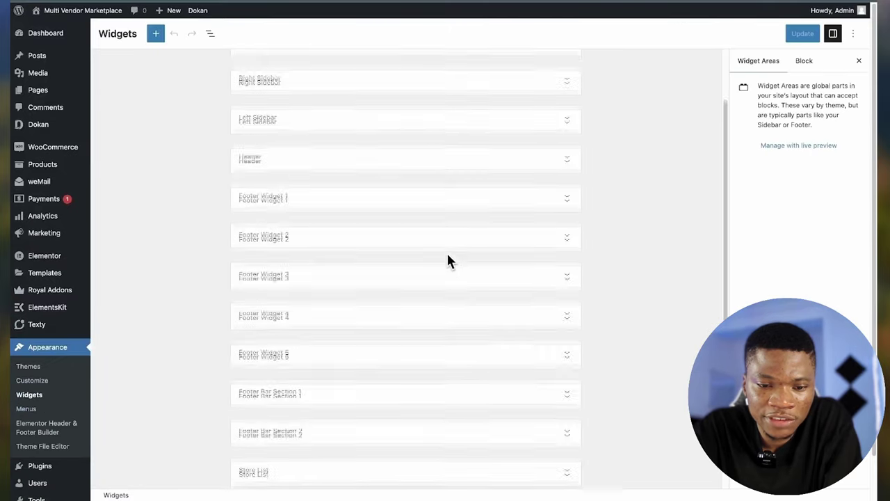
{"action": "scroll", "coordinate": [450, 261], "scroll_direction": "down", "scroll_amount": 2}
{"action": "scroll", "coordinate": [449, 261], "scroll_direction": "up", "scroll_amount": 2}
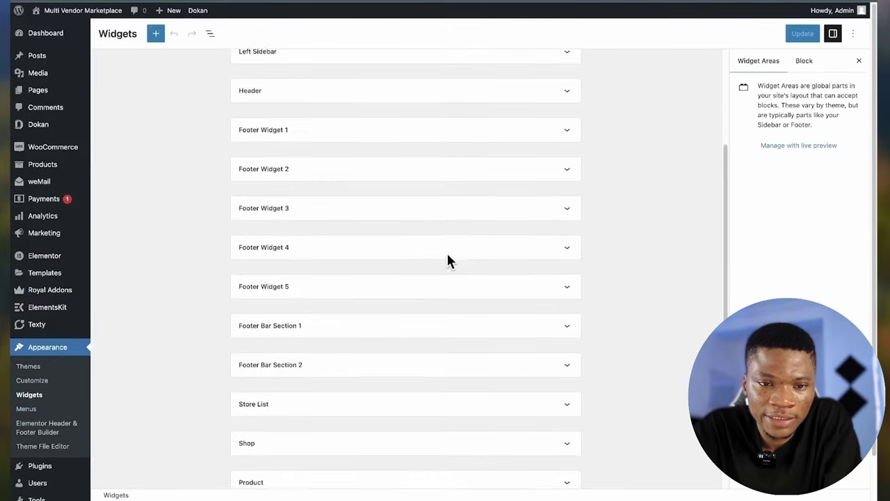
{"action": "scroll", "coordinate": [449, 261], "scroll_direction": "down", "scroll_amount": 1}
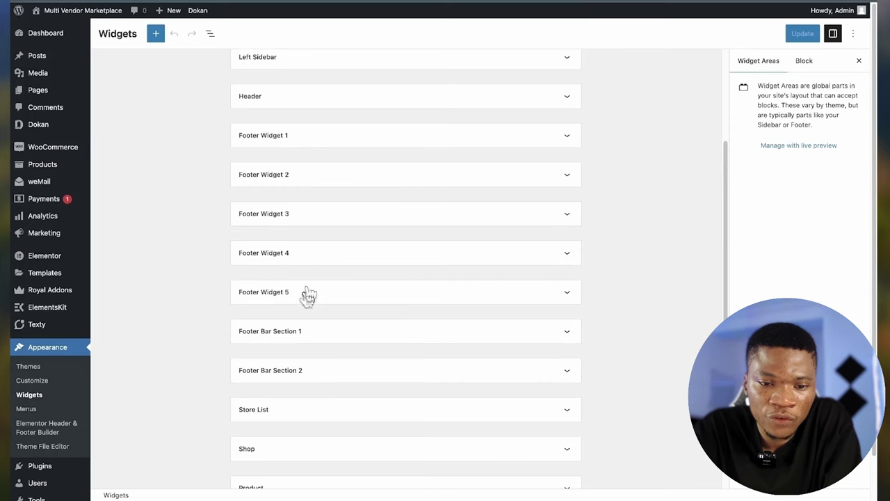
{"action": "left_click", "coordinate": [405, 135]}
{"action": "scroll", "coordinate": [399, 201], "scroll_direction": "up", "scroll_amount": 1}
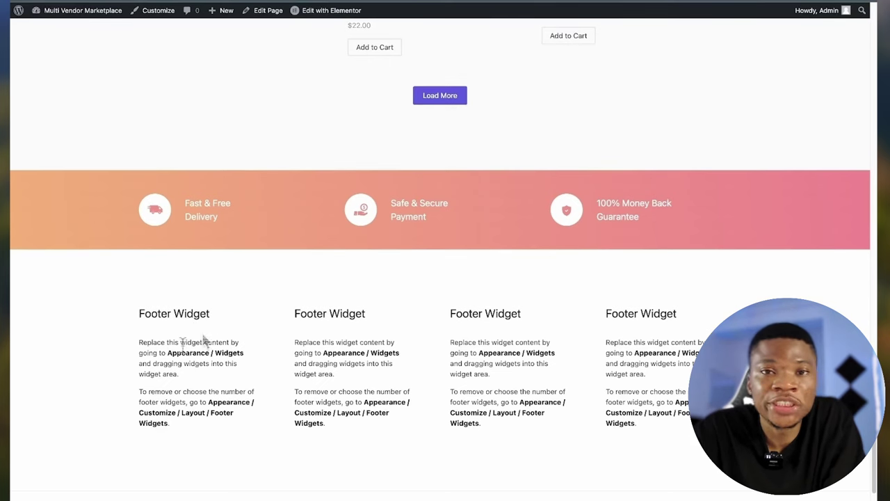
{"action": "left_click", "coordinate": [174, 355]}
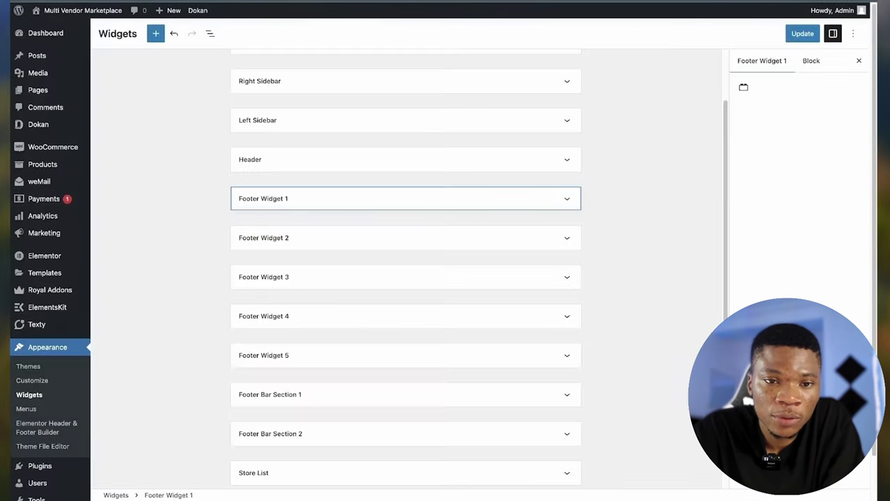
- Add a 'Multi Vendor Marketplace' heading block to Footer Widget 1 and update the widgets
{"action": "left_click", "coordinate": [286, 201]}
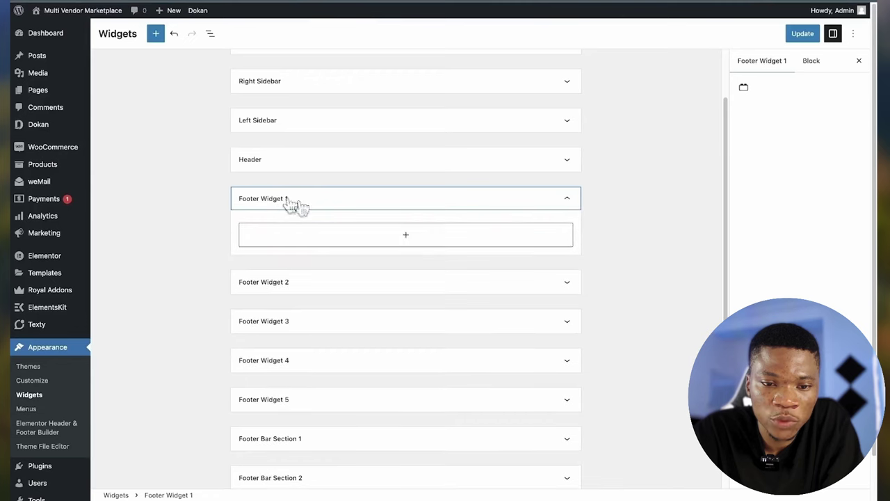
{"action": "left_click", "coordinate": [392, 244]}
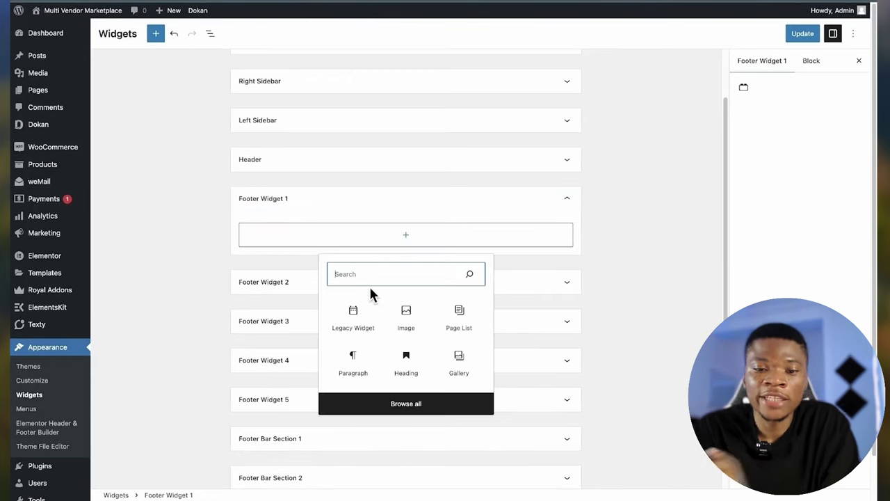
{"action": "left_click", "coordinate": [406, 361]}
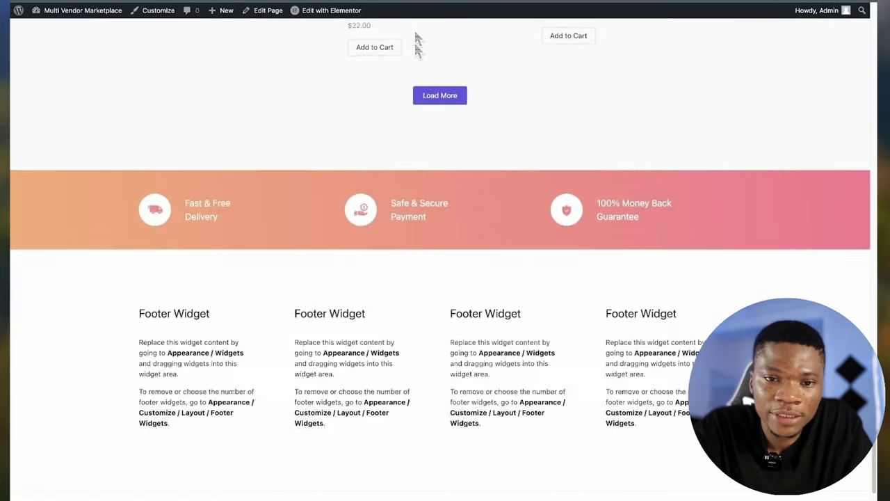
{"action": "scroll", "coordinate": [416, 41], "scroll_direction": "up", "scroll_amount": 15}
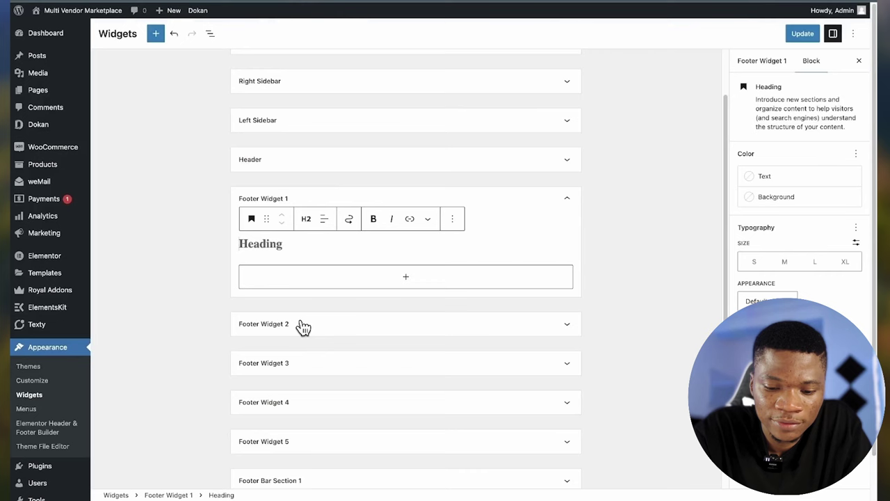
{"action": "type", "text": "Multi Vendor Marketplace"}
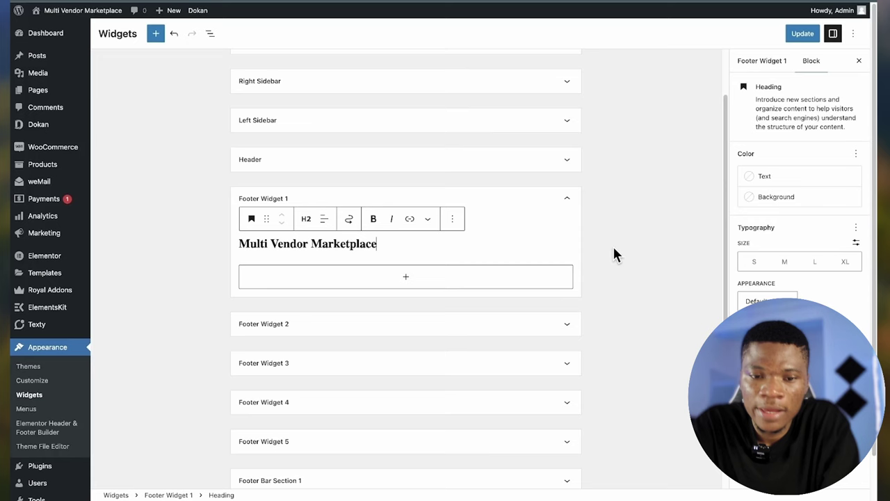
{"action": "left_click", "coordinate": [613, 247]}
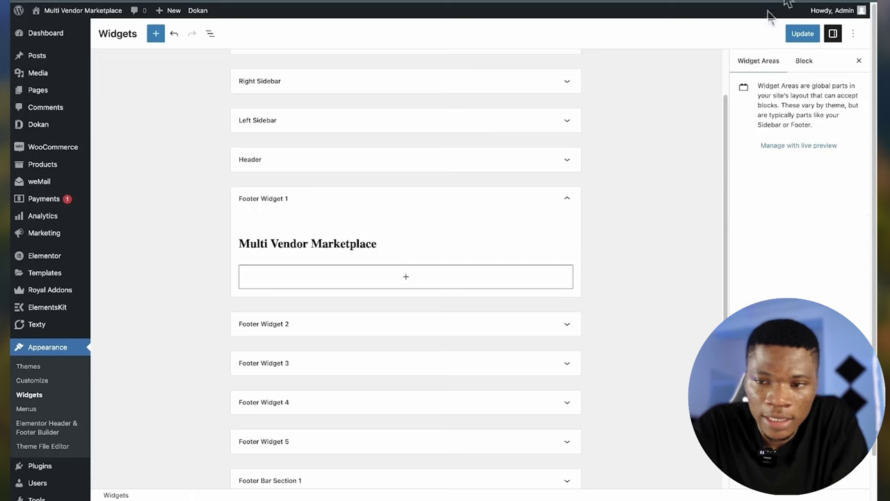
{"action": "left_click", "coordinate": [804, 33]}
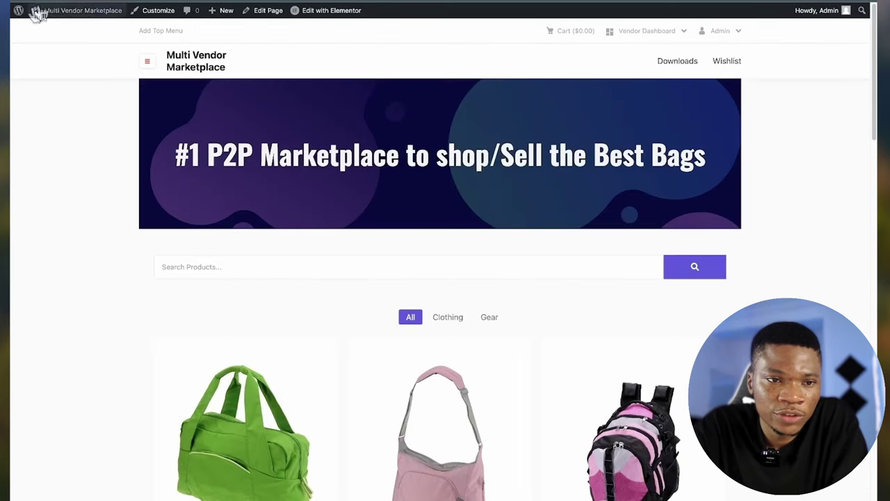
{"action": "scroll", "coordinate": [152, 198], "scroll_direction": "down", "scroll_amount": 4}
{"action": "scroll", "coordinate": [152, 197], "scroll_direction": "down", "scroll_amount": 10}
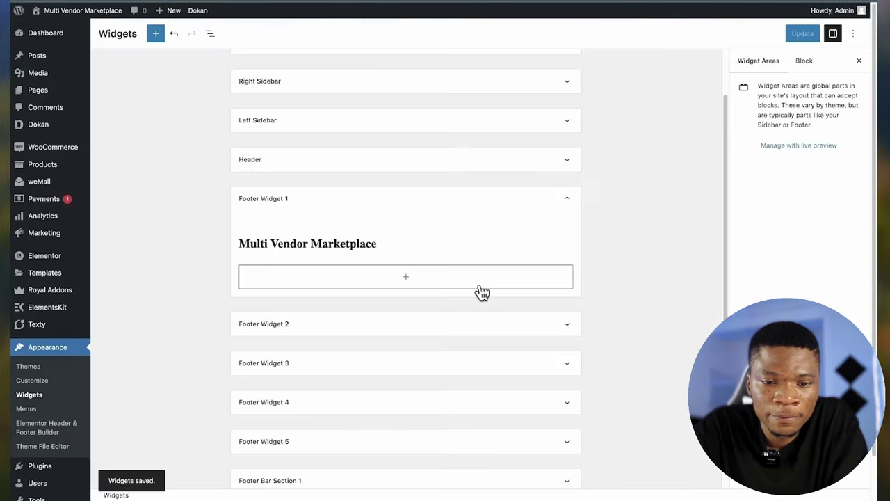
{"action": "scroll", "coordinate": [477, 293], "scroll_direction": "down", "scroll_amount": 1}
- Add a Navigation Menu titled 'Menu' using Primary Menu to Footer Widget 2 and update
{"action": "left_click", "coordinate": [461, 288]}
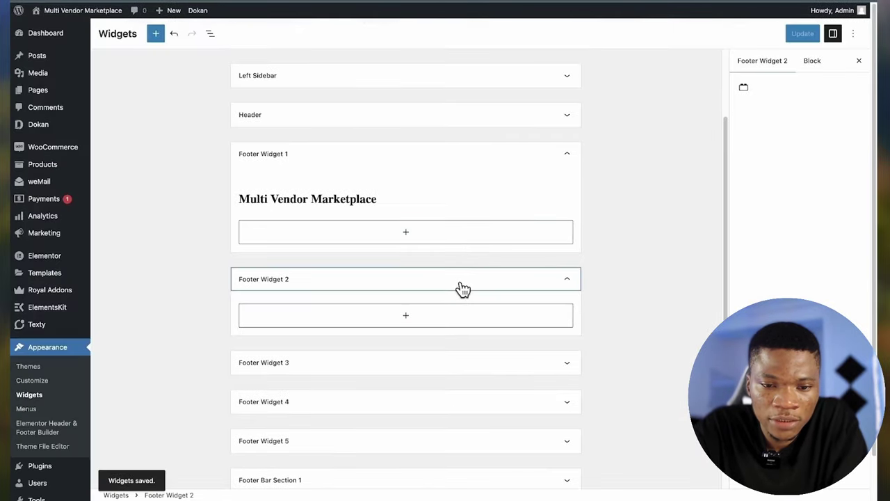
{"action": "left_click", "coordinate": [427, 319]}
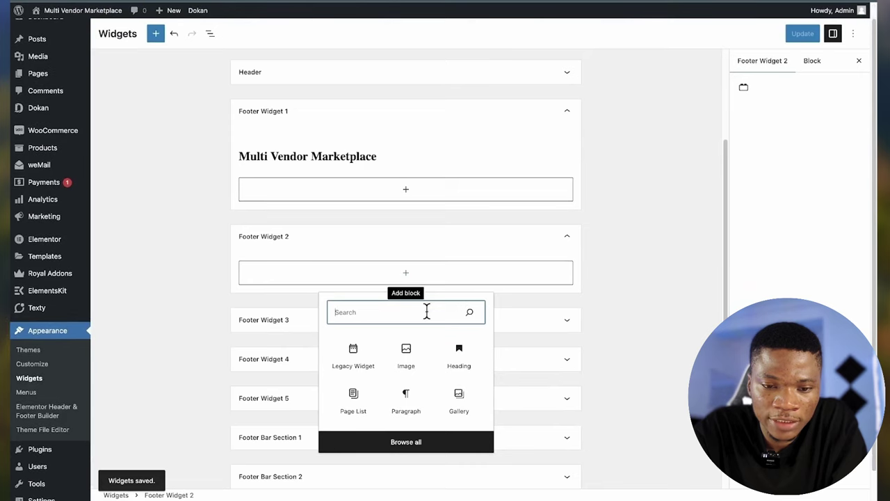
{"action": "type", "text": "navig"}
{"action": "left_click", "coordinate": [353, 418]}
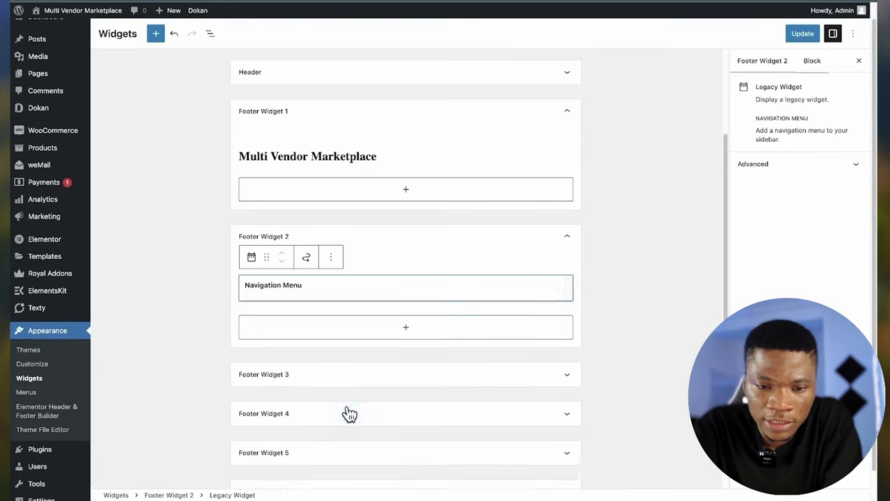
{"action": "left_click", "coordinate": [315, 314]}
{"action": "type", "text": "Menu"}
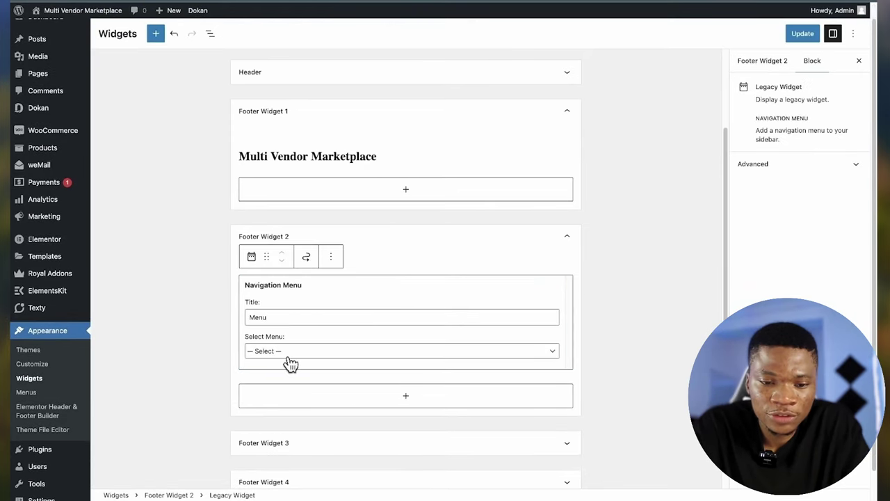
{"action": "left_click", "coordinate": [298, 354]}
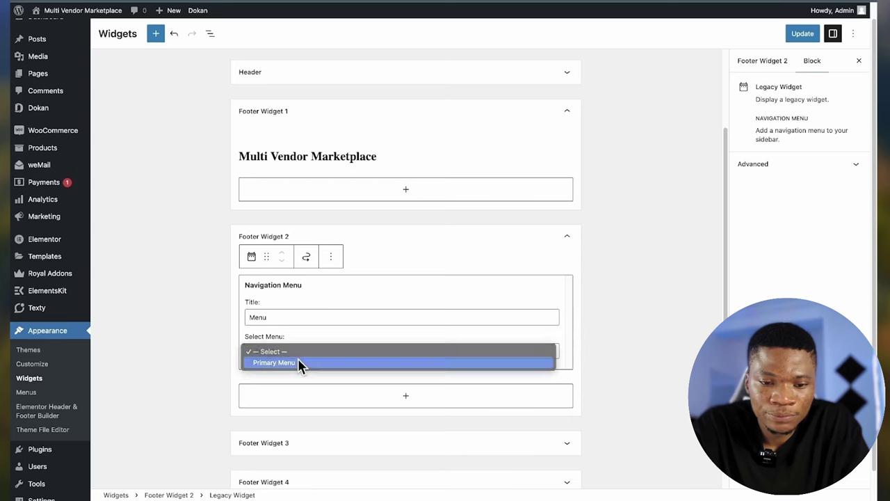
{"action": "left_click", "coordinate": [297, 362]}
{"action": "scroll", "coordinate": [636, 300], "scroll_direction": "down", "scroll_amount": 1}
{"action": "left_click", "coordinate": [802, 34]}
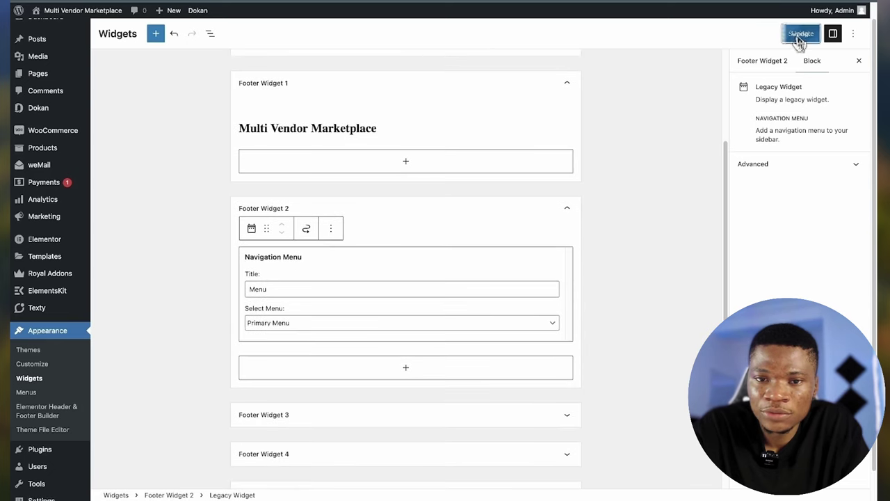
- Reload the live site and check the new Menu footer column
{"action": "left_click", "coordinate": [485, 2]}
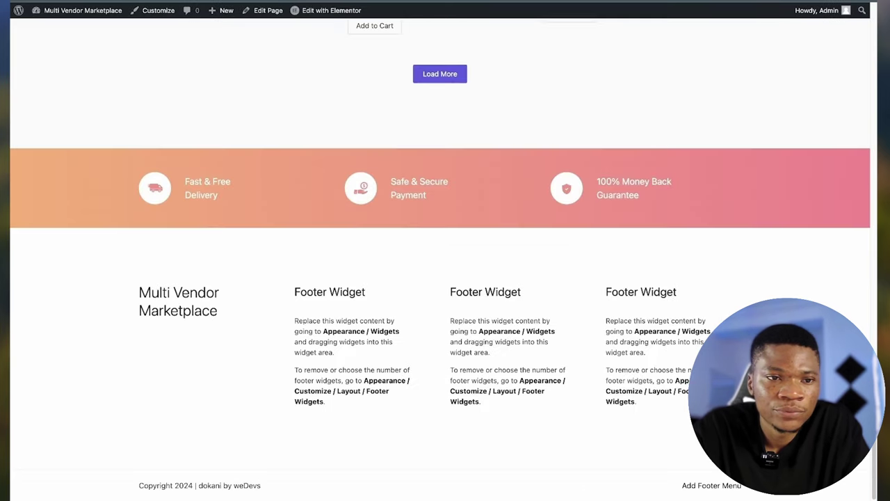
{"action": "left_click", "coordinate": [60, 2]}
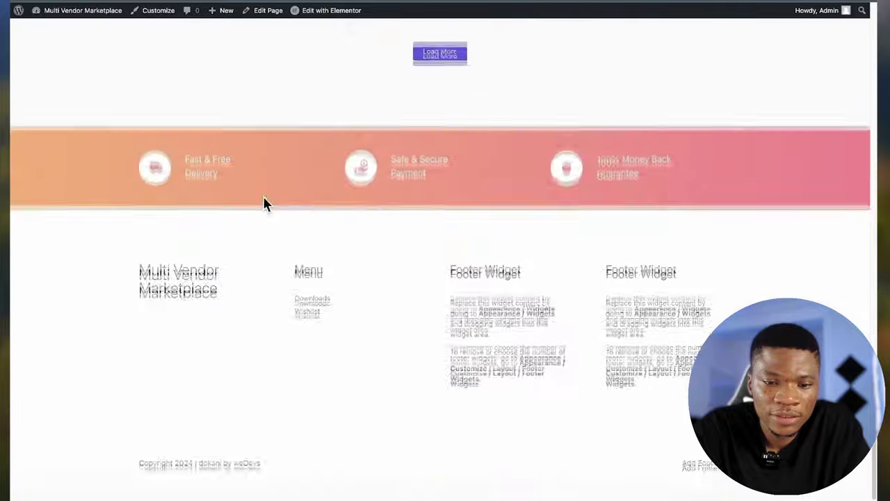
{"action": "scroll", "coordinate": [341, 287], "scroll_direction": "up", "scroll_amount": 15}
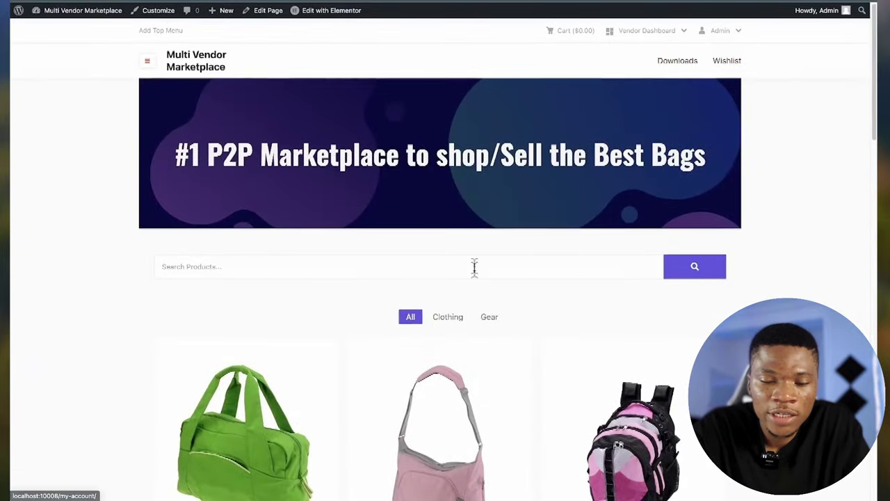
{"action": "scroll", "coordinate": [473, 264], "scroll_direction": "down", "scroll_amount": 15}
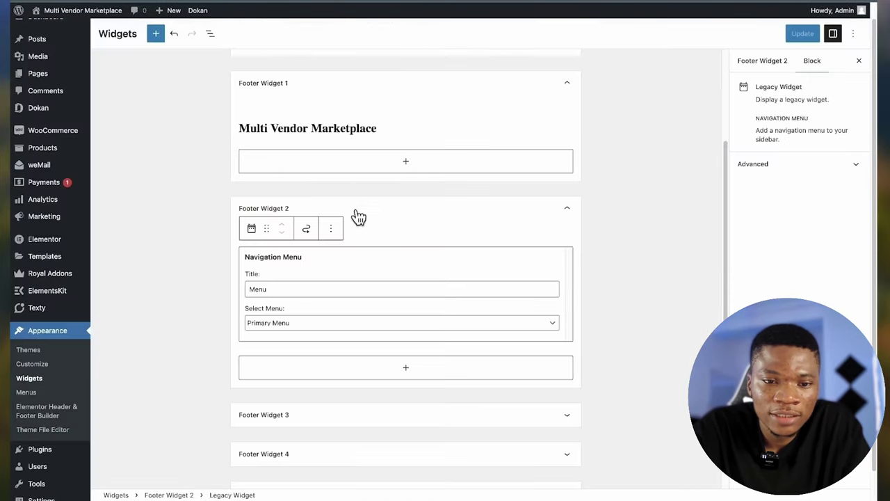
{"action": "scroll", "coordinate": [387, 294], "scroll_direction": "down", "scroll_amount": 4}
- Insert a Social Icons block into Footer Widget 3
{"action": "left_click", "coordinate": [364, 167]}
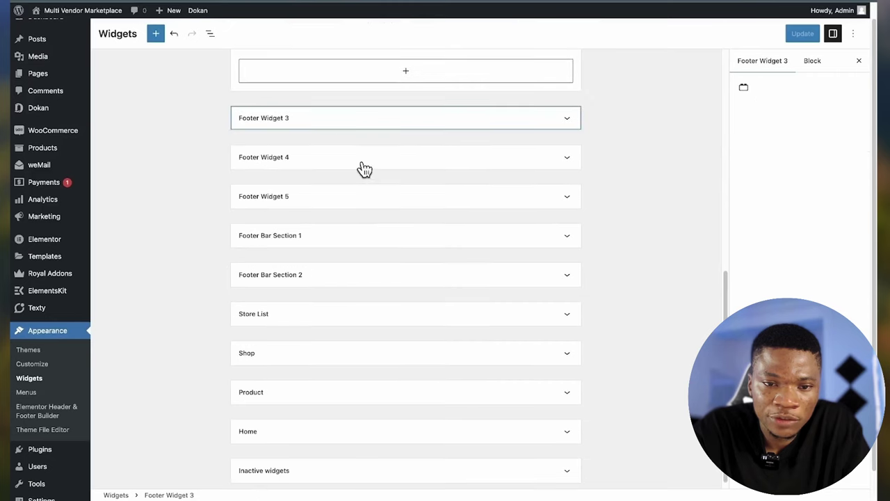
{"action": "scroll", "coordinate": [382, 139], "scroll_direction": "up", "scroll_amount": 2}
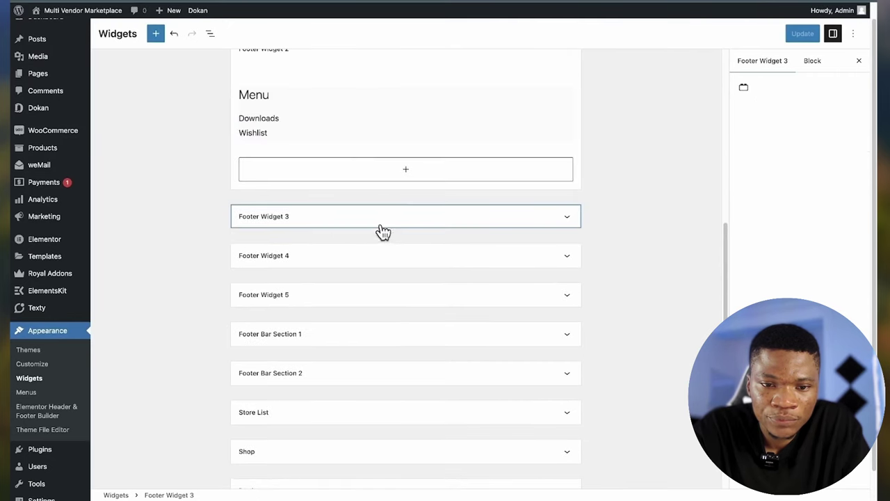
{"action": "left_click", "coordinate": [381, 226]}
{"action": "left_click", "coordinate": [398, 254]}
{"action": "type", "text": "soci"}
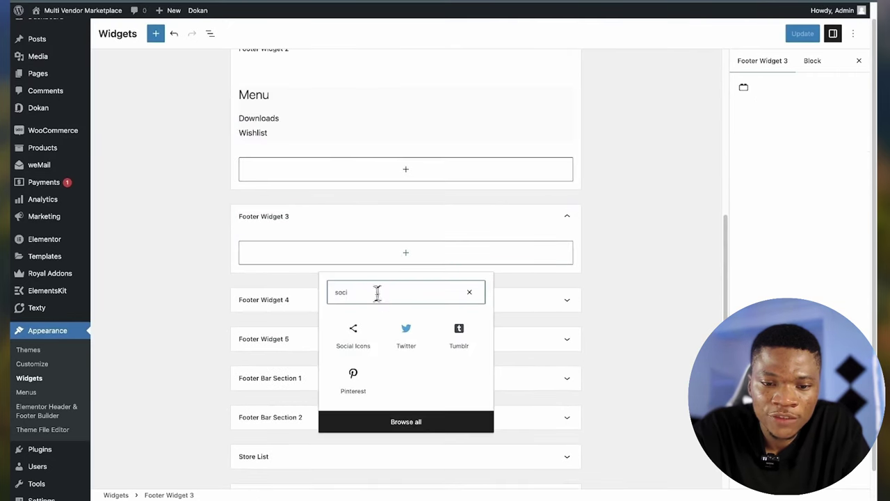
{"action": "left_click", "coordinate": [351, 337]}
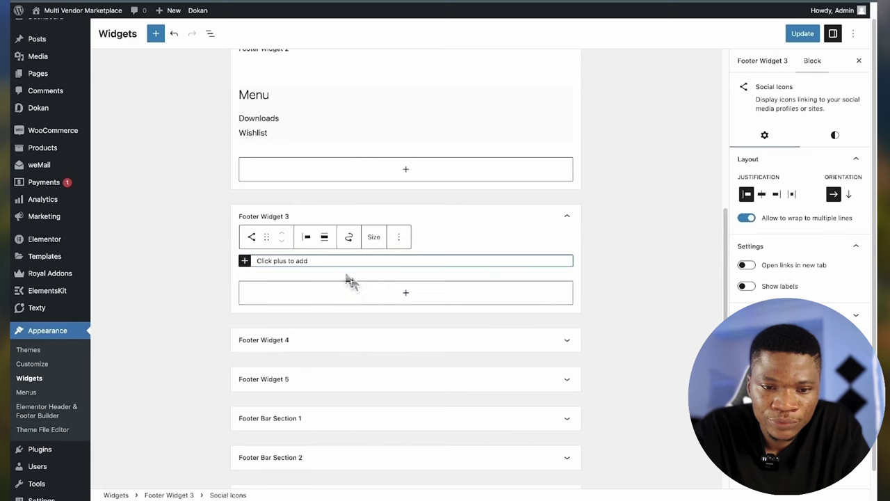
- Add Facebook, Twitter and YouTube icons to the social icons block
{"action": "left_click", "coordinate": [245, 261]}
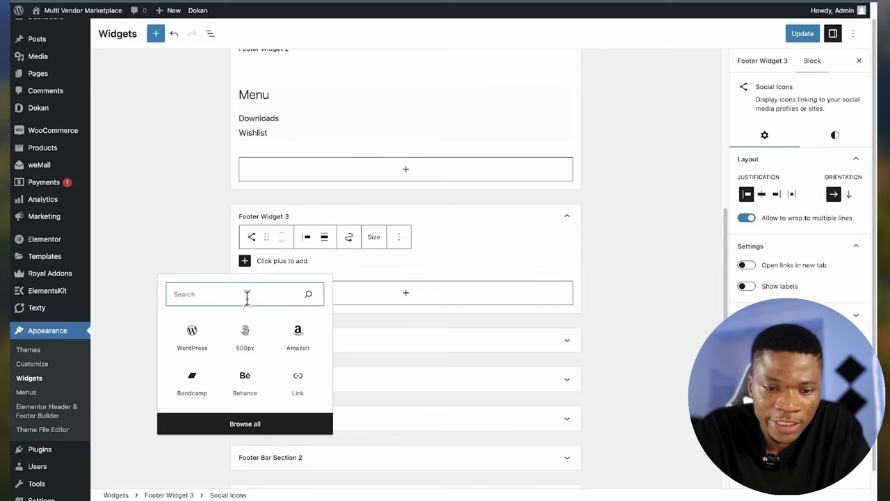
{"action": "type", "text": "fa"}
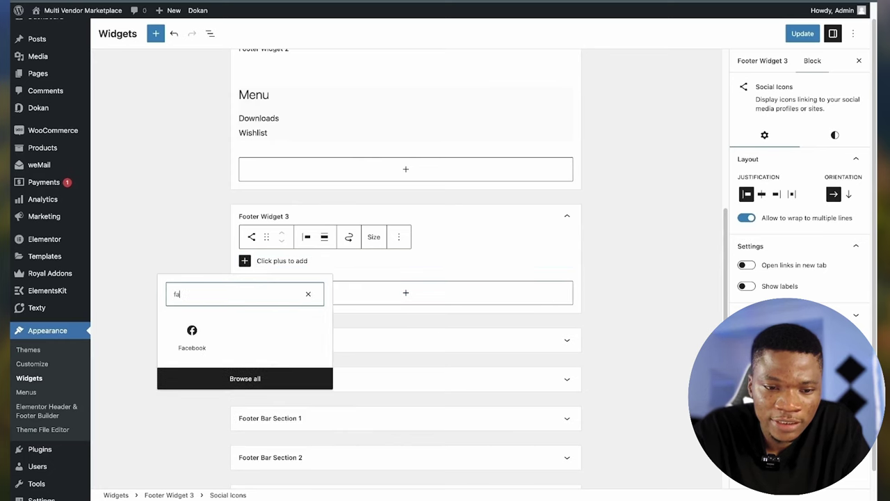
{"action": "left_click", "coordinate": [193, 340]}
{"action": "left_click", "coordinate": [218, 266]}
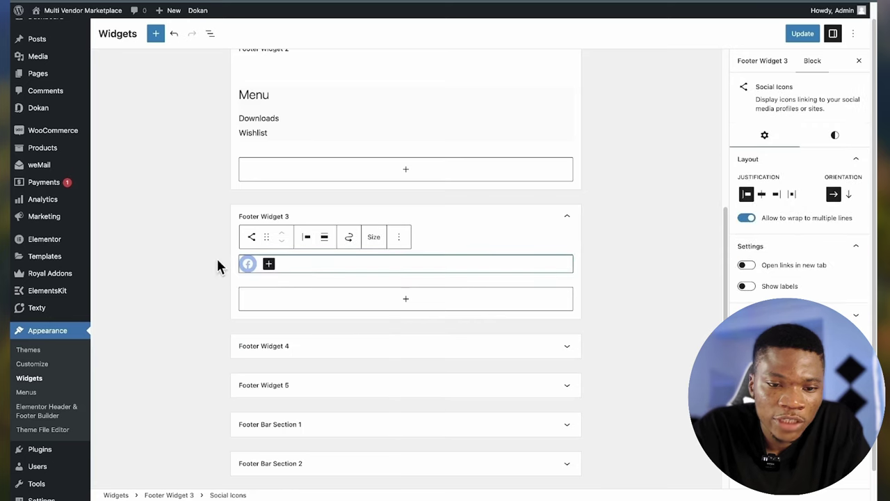
{"action": "left_click", "coordinate": [269, 265]}
{"action": "type", "text": "tw"}
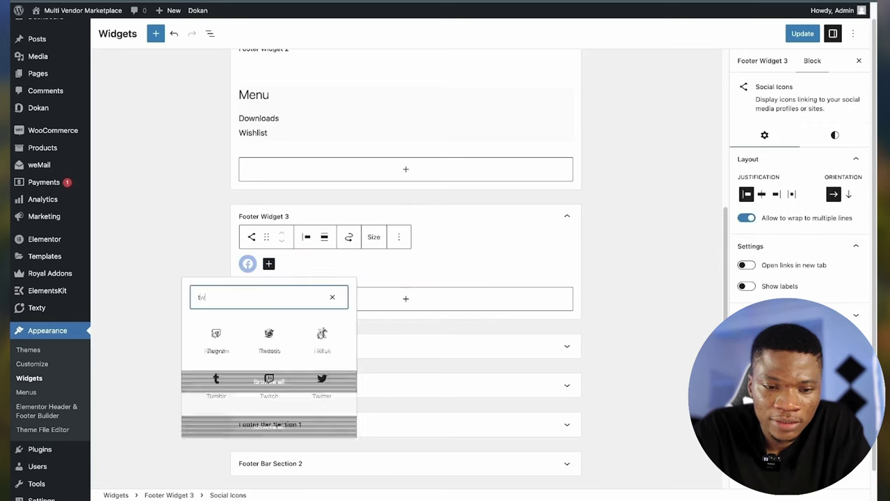
{"action": "left_click", "coordinate": [271, 336]}
{"action": "left_click", "coordinate": [299, 265]}
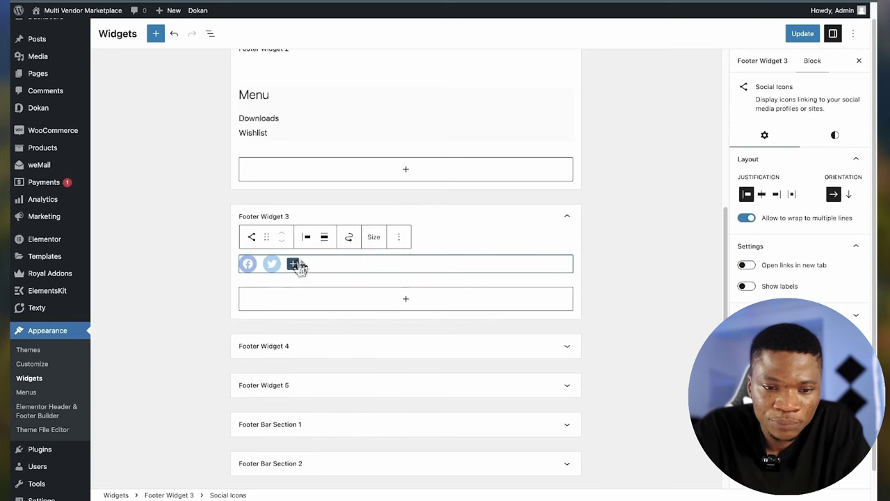
{"action": "left_click", "coordinate": [293, 265]}
{"action": "type", "text": "you"}
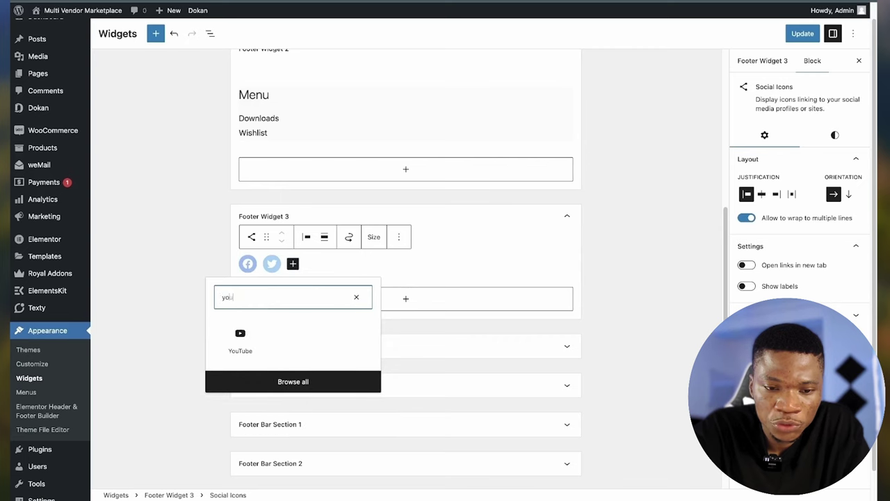
{"action": "left_click", "coordinate": [241, 336]}
{"action": "left_click", "coordinate": [455, 242]}
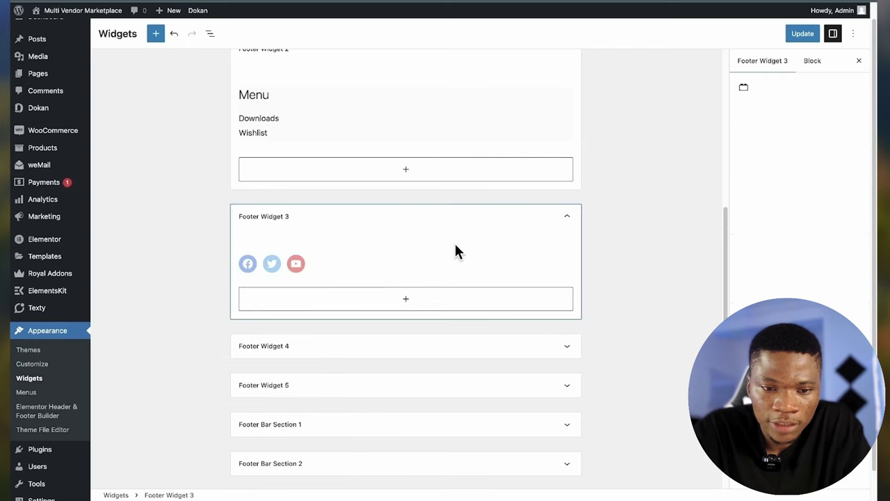
- Save the widgets and check the social icons in the live site footer
{"action": "left_click", "coordinate": [804, 34]}
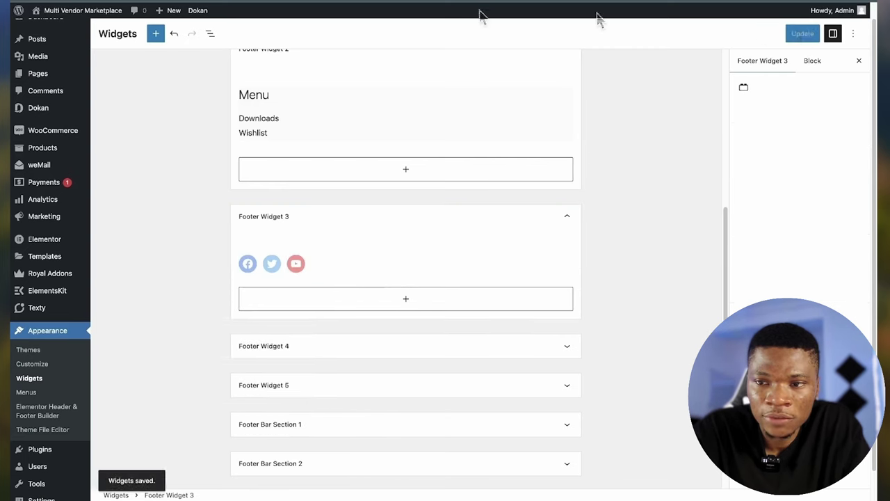
{"action": "left_click", "coordinate": [492, 251]}
{"action": "left_click", "coordinate": [802, 34]}
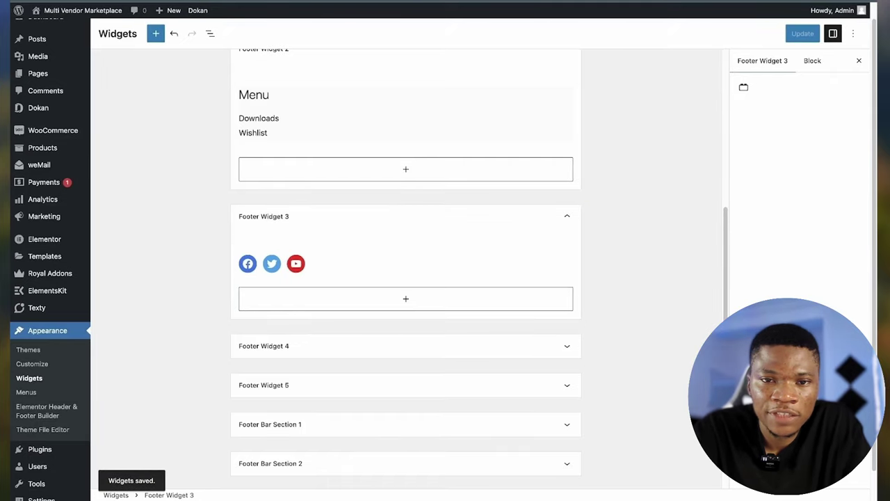
{"action": "left_click", "coordinate": [108, 4]}
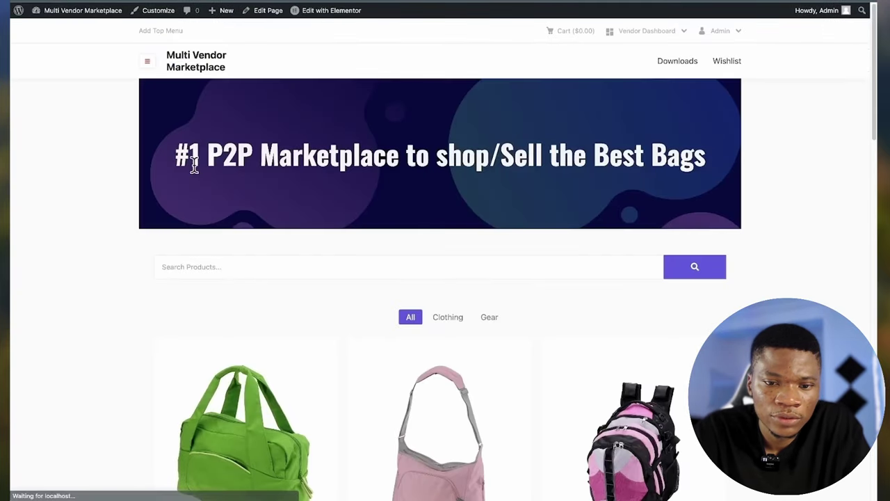
{"action": "scroll", "coordinate": [193, 164], "scroll_direction": "down", "scroll_amount": 15}
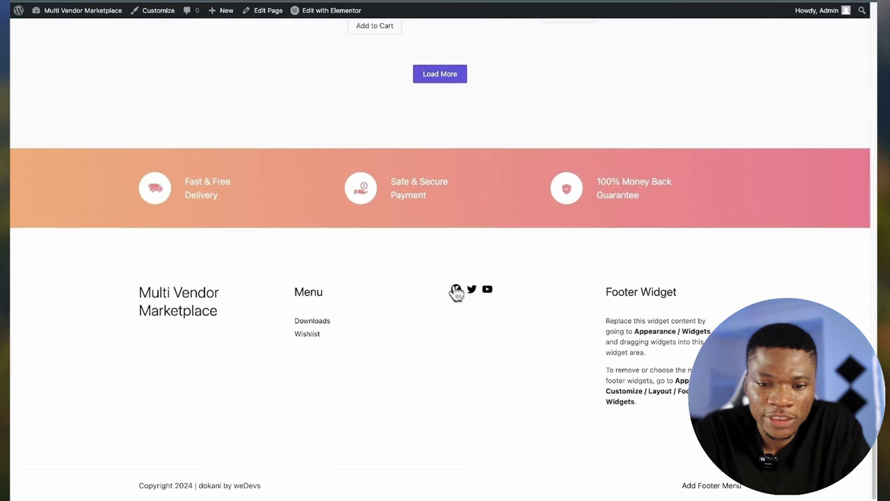
{"action": "key", "text": "ctrl+w"}
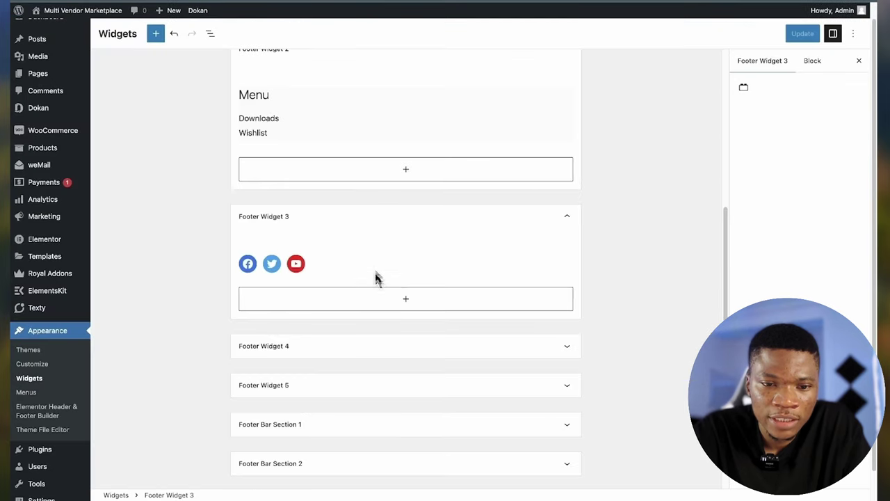
{"action": "left_click", "coordinate": [375, 304]}
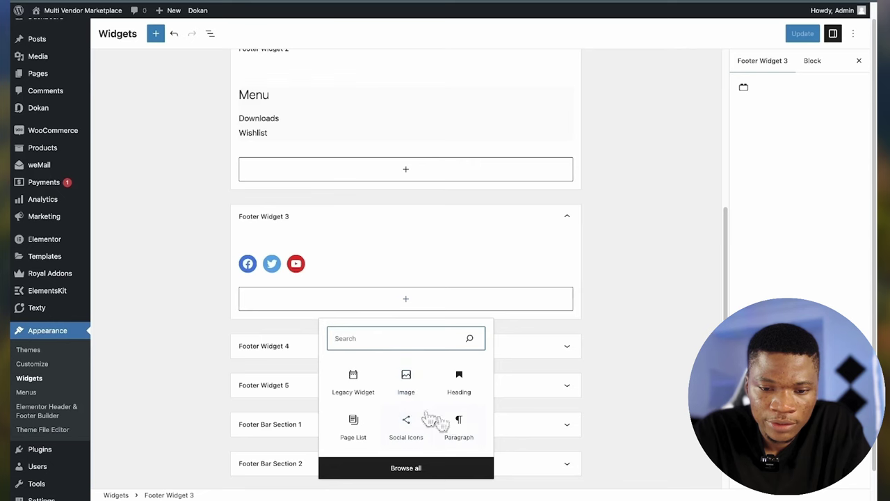
- Add a 'Socials' heading above the social icons in Footer Widget 3, update, and reload the site
{"action": "left_click", "coordinate": [459, 384]}
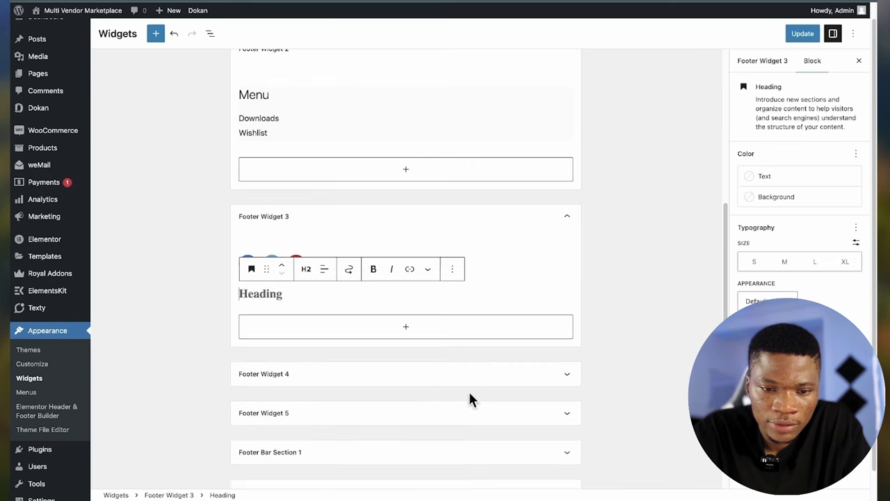
{"action": "left_click", "coordinate": [282, 265]}
{"action": "left_click", "coordinate": [263, 330]}
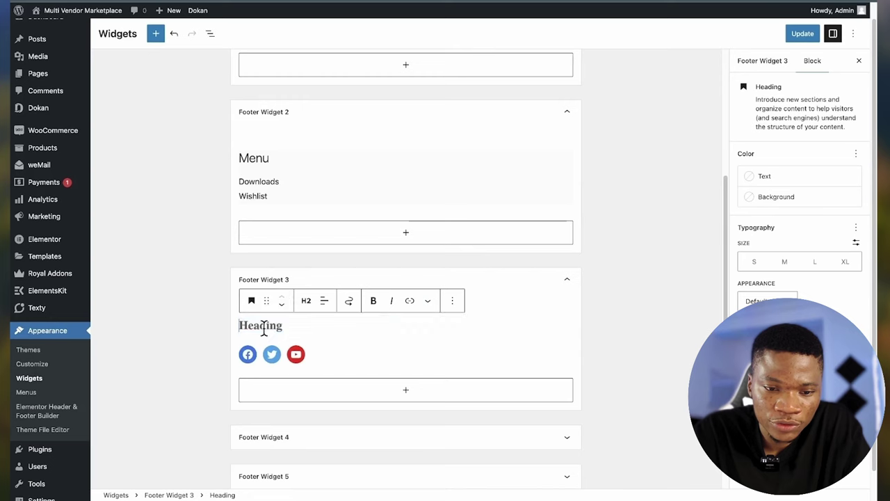
{"action": "type", "text": "S"}
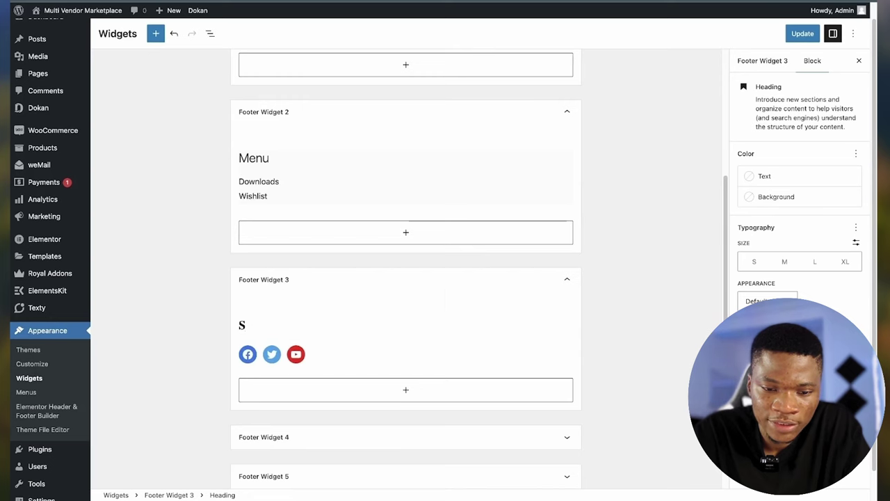
{"action": "type", "text": "coocials"}
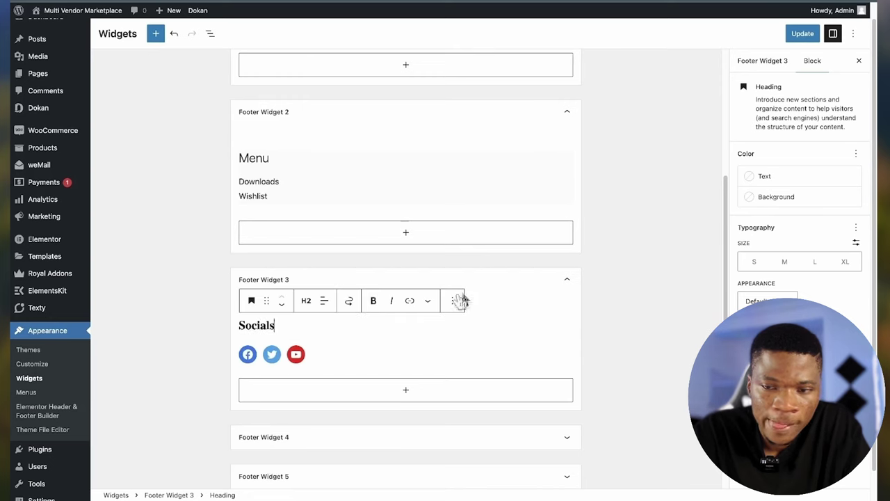
{"action": "left_click", "coordinate": [805, 34]}
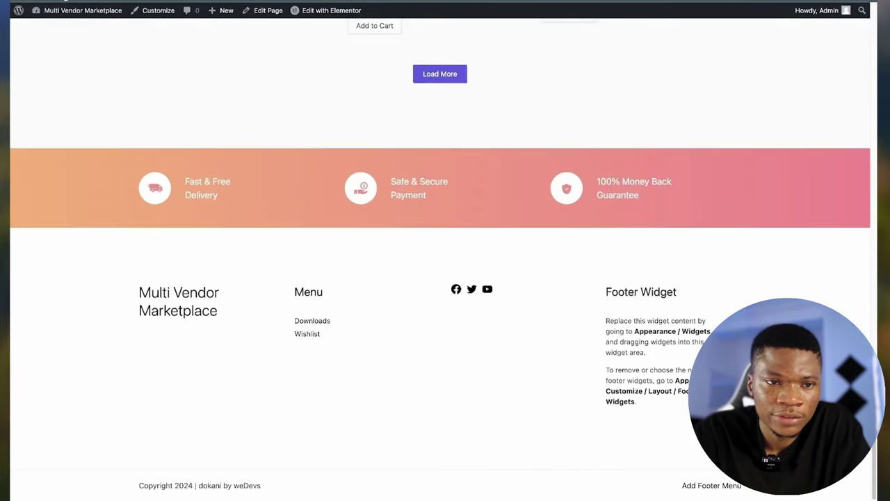
{"action": "key", "text": "ctrl+r"}
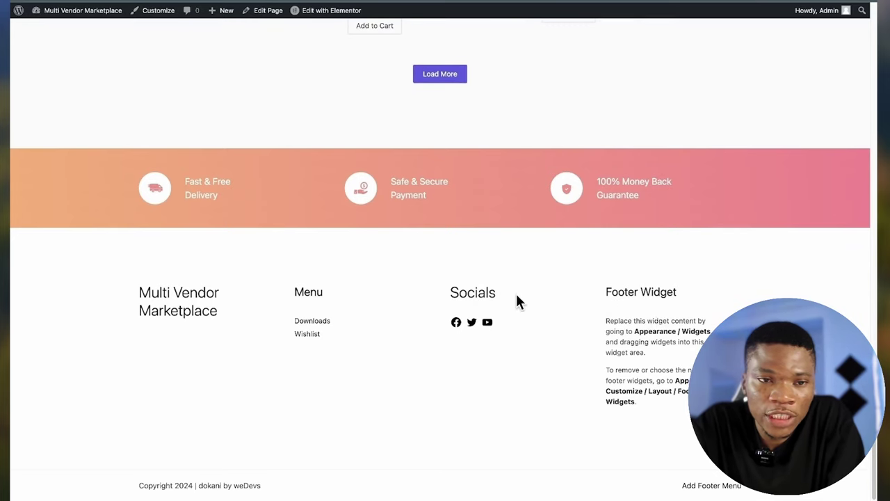
{"action": "scroll", "coordinate": [517, 301], "scroll_direction": "up", "scroll_amount": 2}
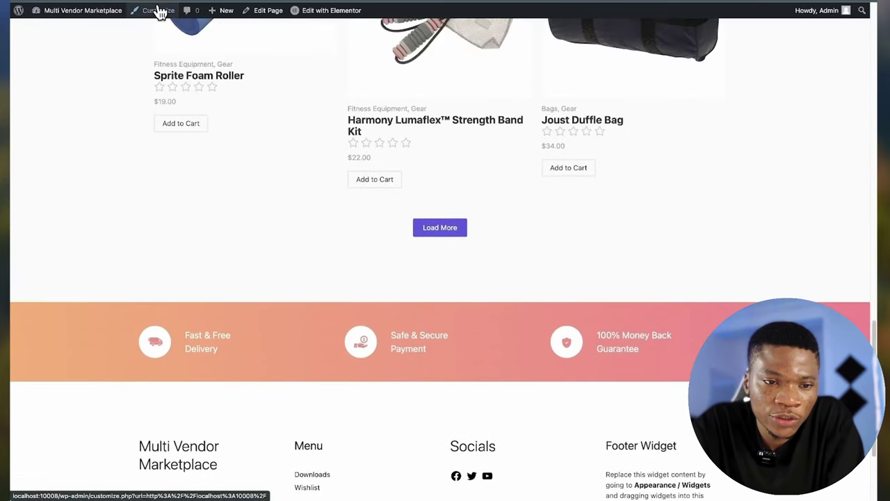
- Set the Customizer footer to 3 widget columns and publish
{"action": "left_click", "coordinate": [157, 10]}
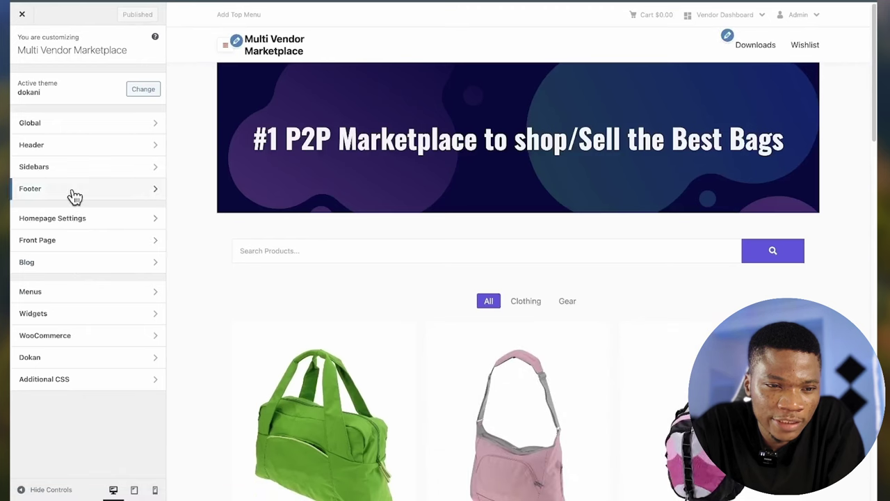
{"action": "left_click", "coordinate": [76, 198]}
{"action": "left_click", "coordinate": [93, 83]}
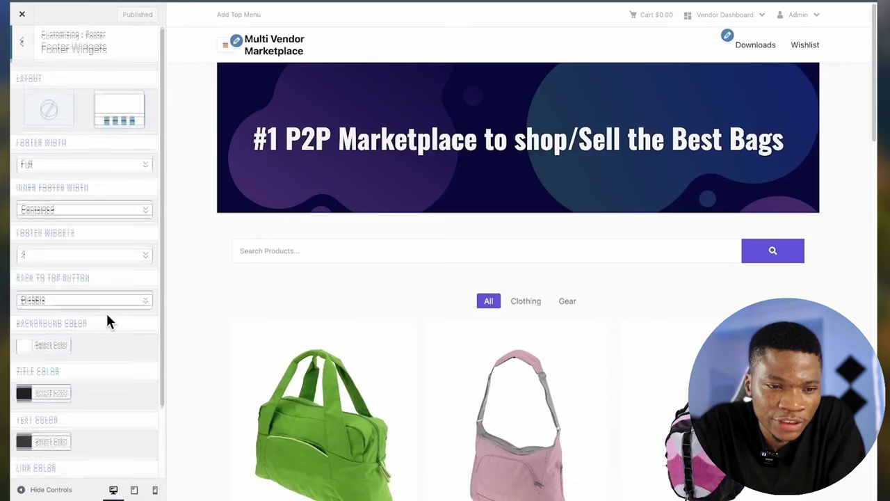
{"action": "left_click", "coordinate": [90, 240]}
{"action": "left_click", "coordinate": [89, 235]}
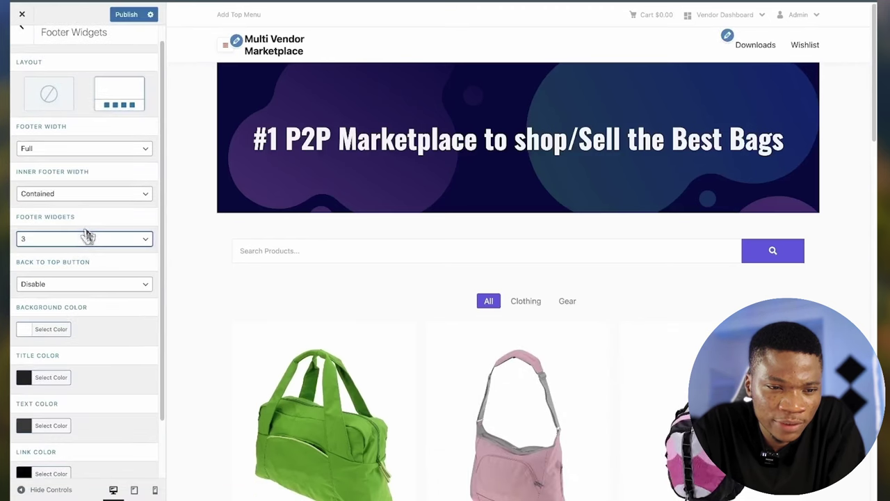
{"action": "left_click", "coordinate": [121, 17]}
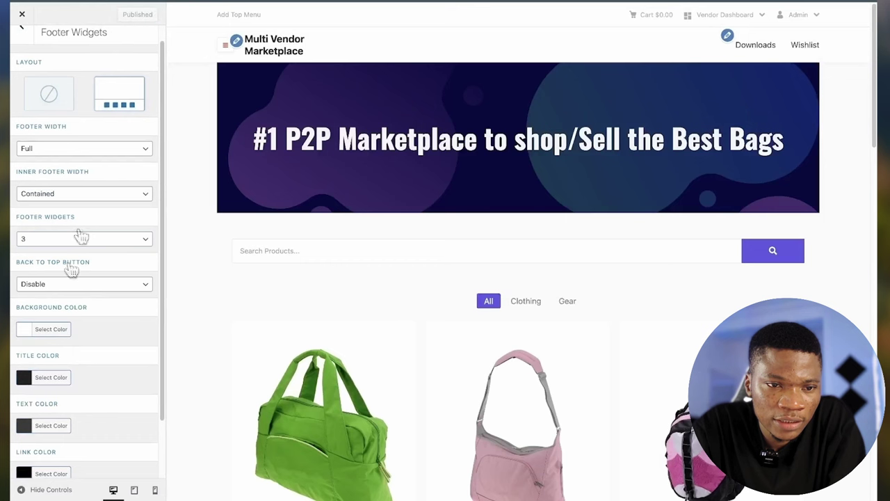
{"action": "scroll", "coordinate": [70, 308], "scroll_direction": "down", "scroll_amount": 2}
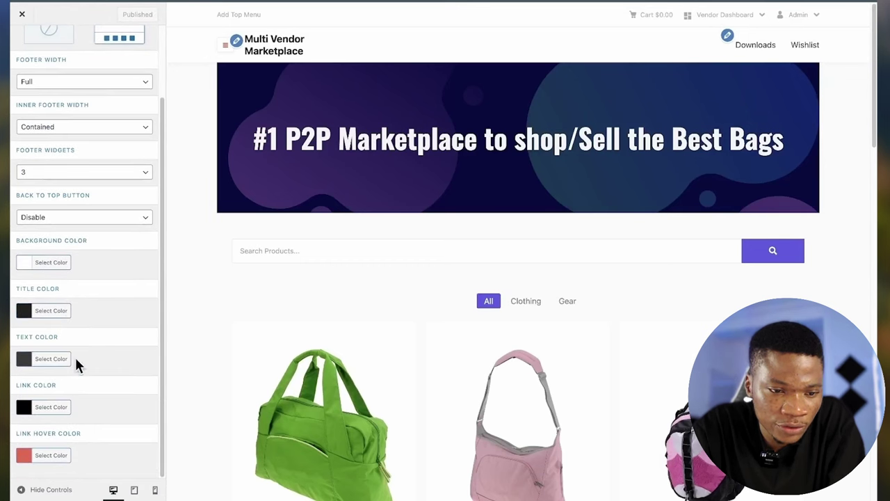
{"action": "scroll", "coordinate": [75, 362], "scroll_direction": "up", "scroll_amount": 3}
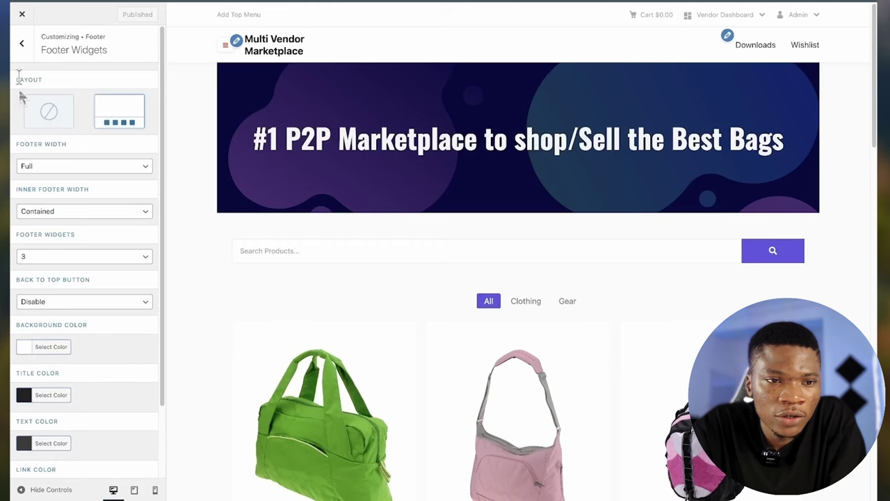
- Go back to the main Customizer menu and close the Customizer
{"action": "left_click", "coordinate": [22, 43]}
{"action": "left_click", "coordinate": [21, 45]}
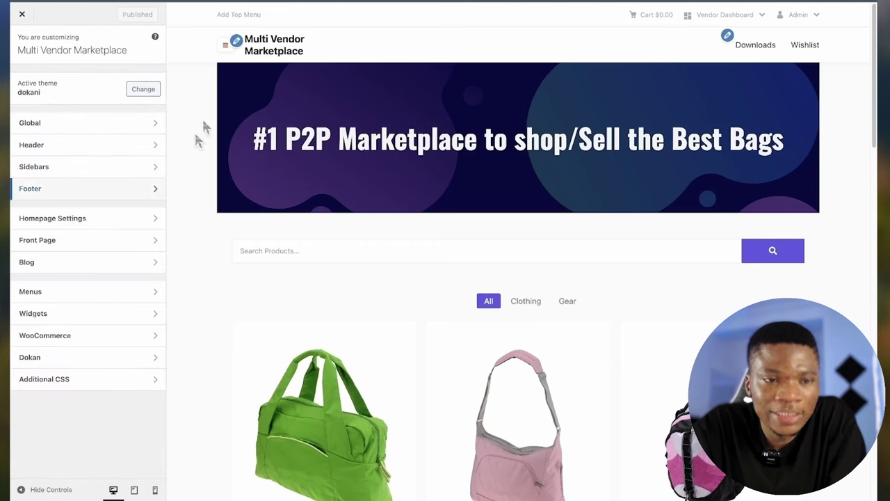
{"action": "left_click", "coordinate": [21, 14]}
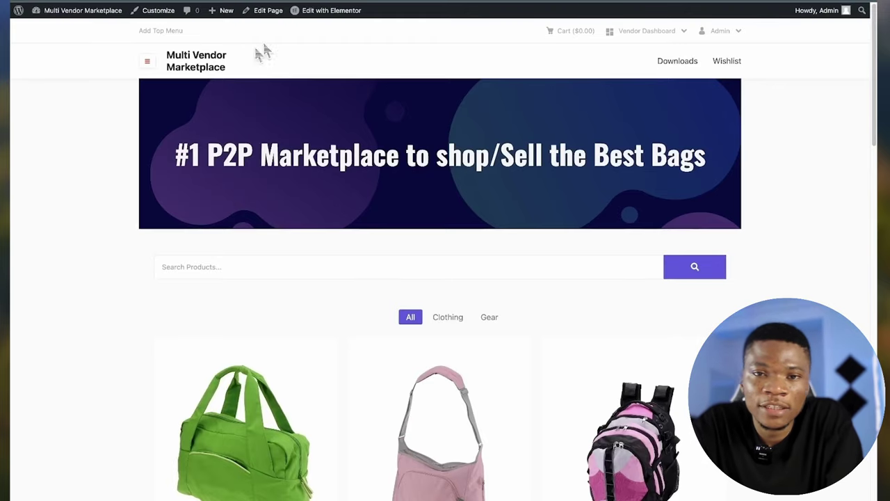
- Check the three-column footer, then open the vendor dashboard's Products page, which returns 404
{"action": "scroll", "coordinate": [572, 319], "scroll_direction": "down", "scroll_amount": 15}
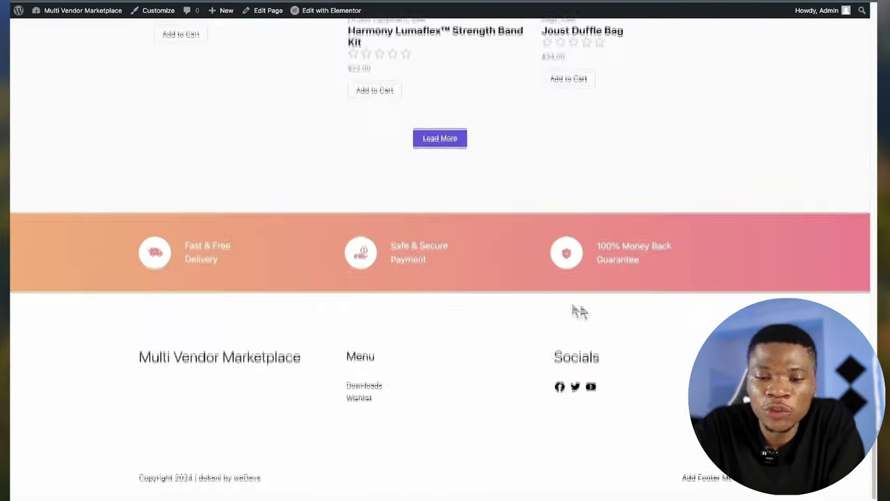
{"action": "scroll", "coordinate": [505, 444], "scroll_direction": "up", "scroll_amount": 15}
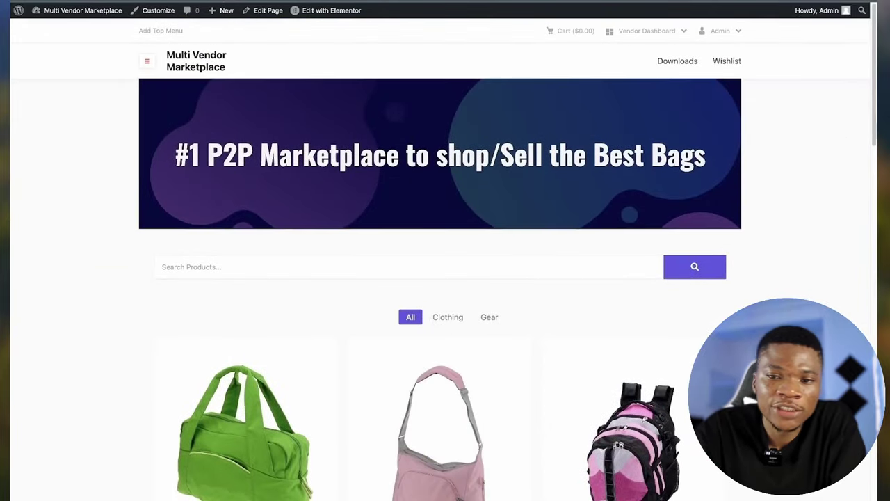
{"action": "mouse_move", "coordinate": [662, 32]}
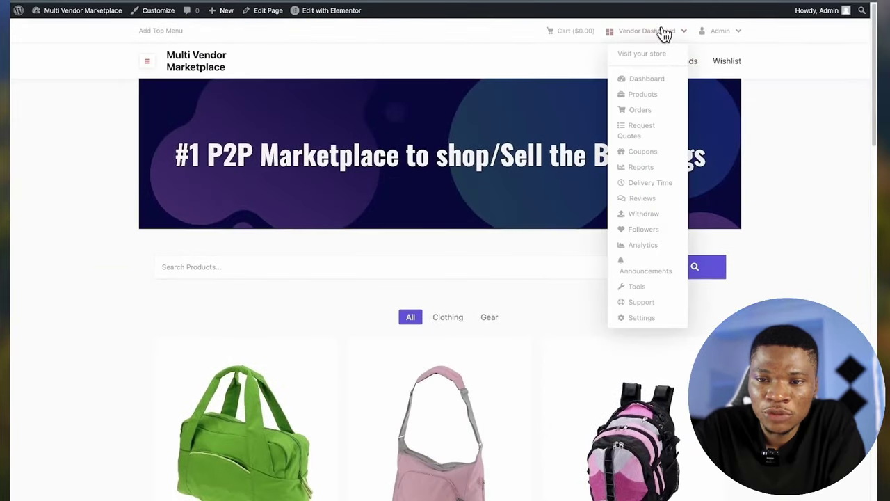
{"action": "left_click", "coordinate": [651, 81]}
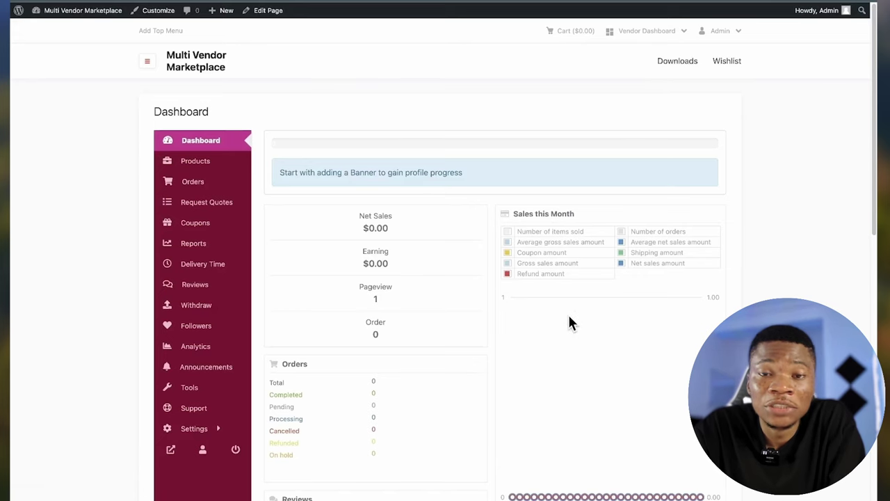
{"action": "left_click", "coordinate": [212, 169]}
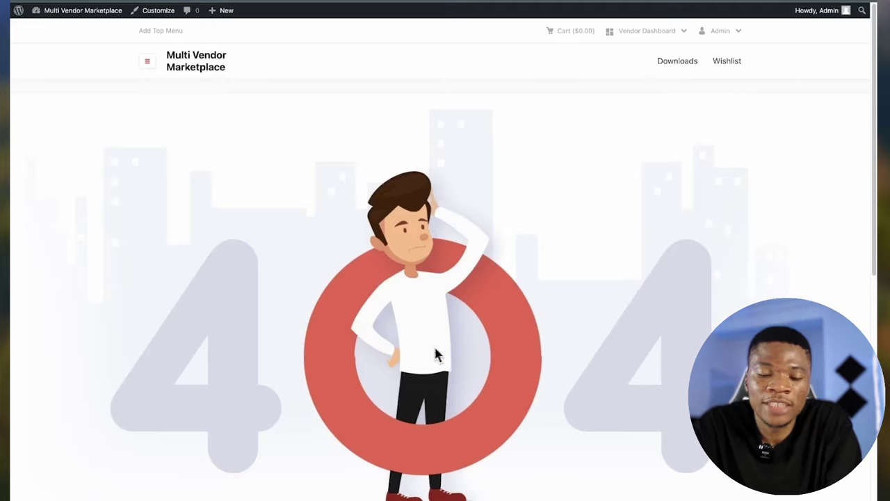
{"action": "scroll", "coordinate": [310, 222], "scroll_direction": "down", "scroll_amount": 5}
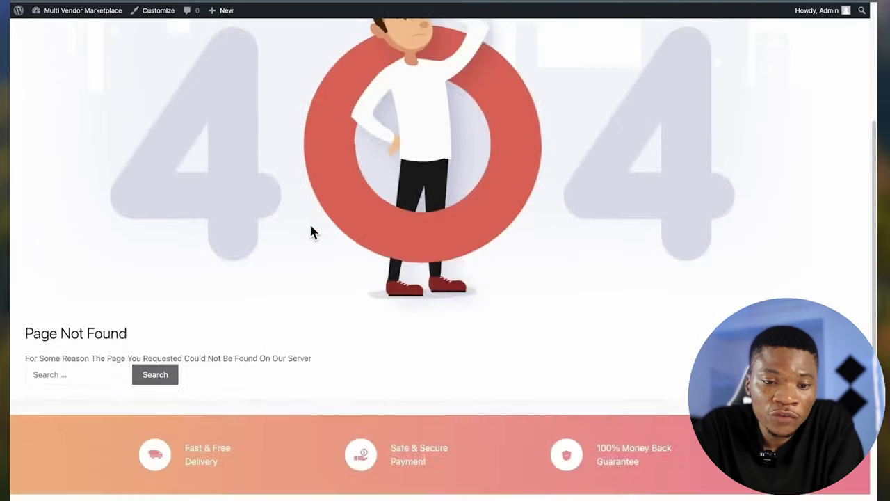
{"action": "scroll", "coordinate": [310, 222], "scroll_direction": "up", "scroll_amount": 4}
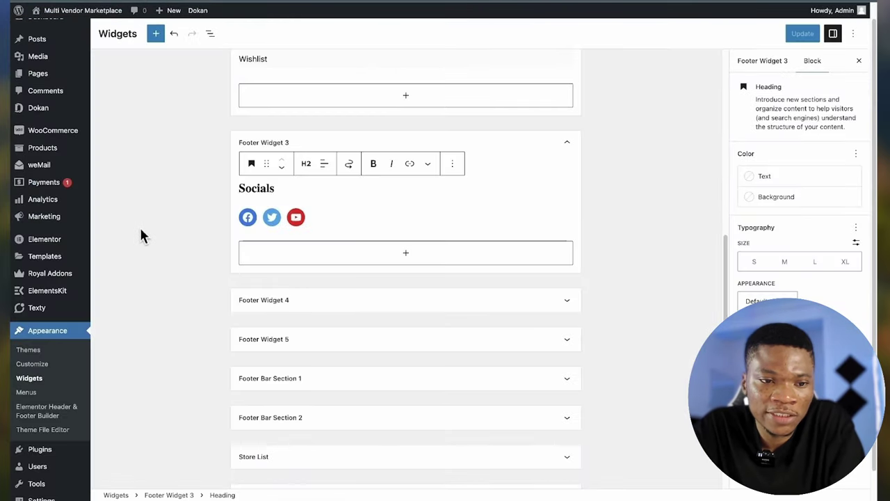
- Open Dokan's General settings page
{"action": "scroll", "coordinate": [139, 230], "scroll_direction": "up", "scroll_amount": 3}
{"action": "mouse_move", "coordinate": [35, 115]}
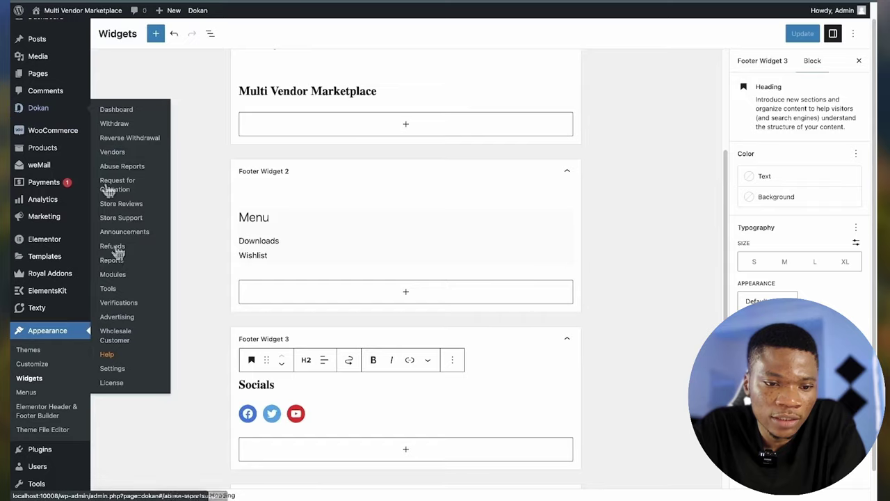
{"action": "left_click", "coordinate": [114, 370]}
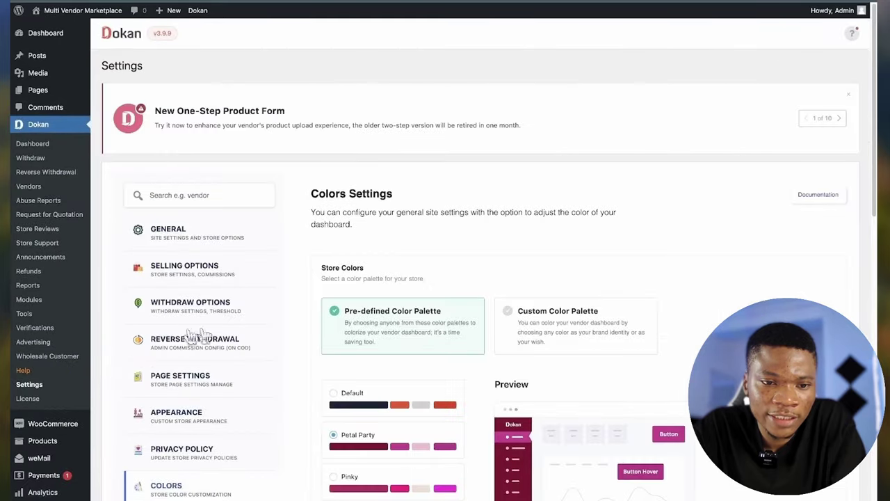
{"action": "scroll", "coordinate": [202, 338], "scroll_direction": "down", "scroll_amount": 3}
{"action": "left_click", "coordinate": [189, 154]}
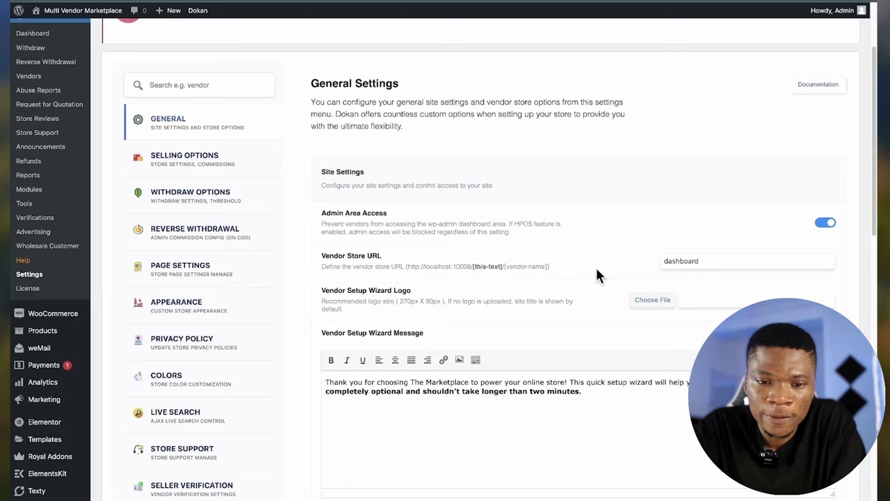
{"action": "scroll", "coordinate": [596, 276], "scroll_direction": "up", "scroll_amount": 1}
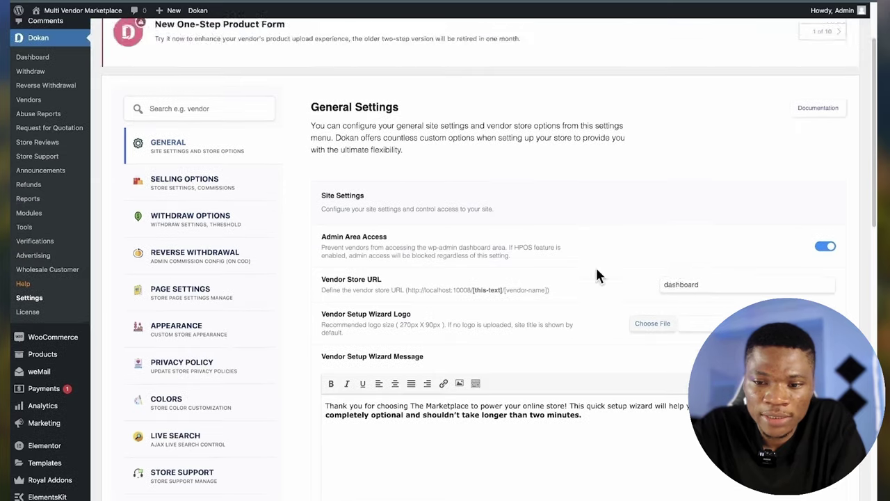
- Change the Vendor Store URL from 'dashboard' to 'account' and save the settings
{"action": "double_click", "coordinate": [692, 282]}
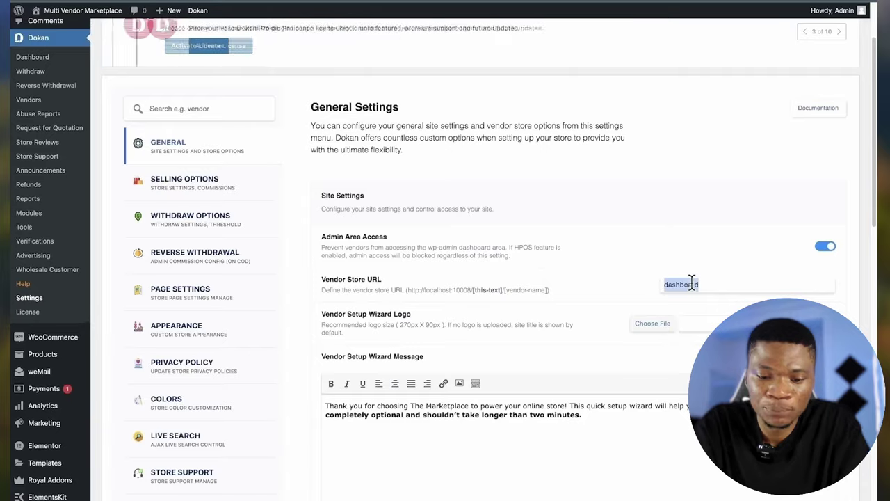
{"action": "type", "text": "account"}
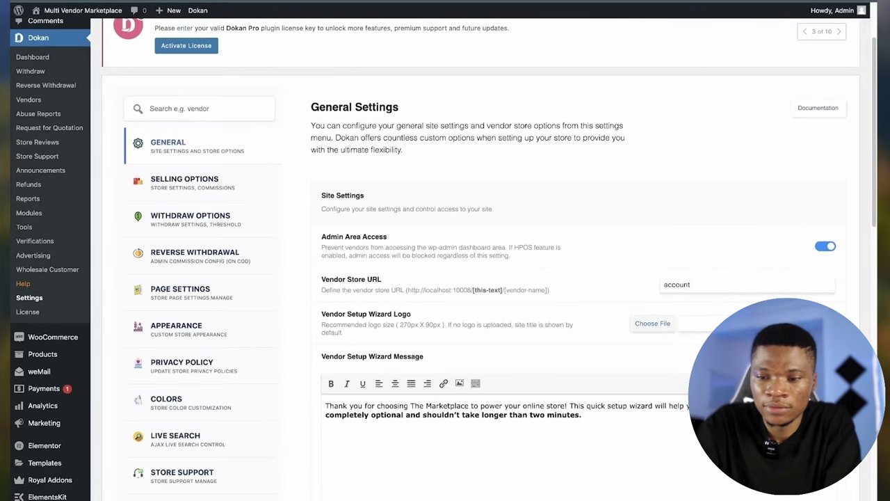
{"action": "scroll", "coordinate": [480, 279], "scroll_direction": "down", "scroll_amount": 10}
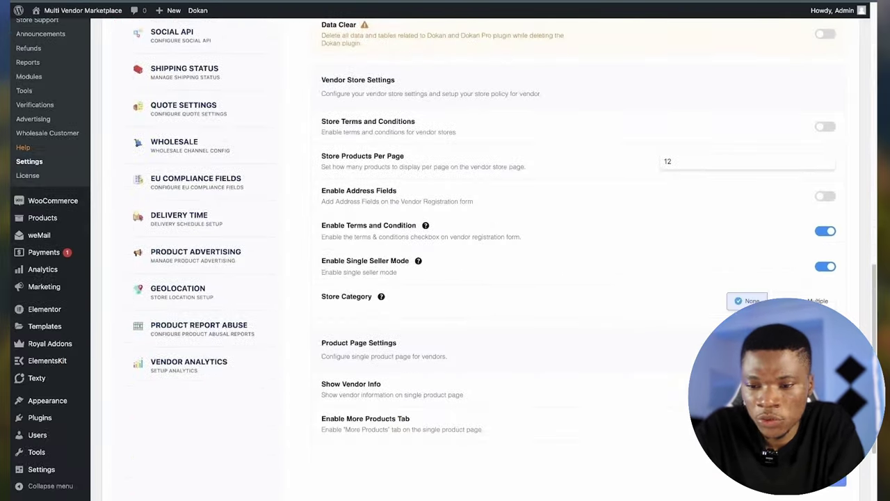
{"action": "scroll", "coordinate": [525, 104], "scroll_direction": "up", "scroll_amount": 10}
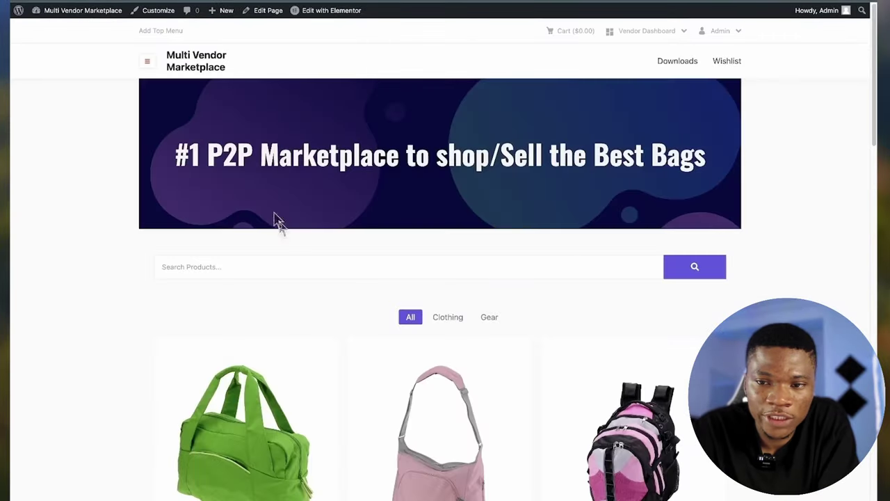
- Open the vendor dashboard and confirm its Products list now loads
{"action": "mouse_move", "coordinate": [618, 28]}
{"action": "left_click", "coordinate": [641, 82]}
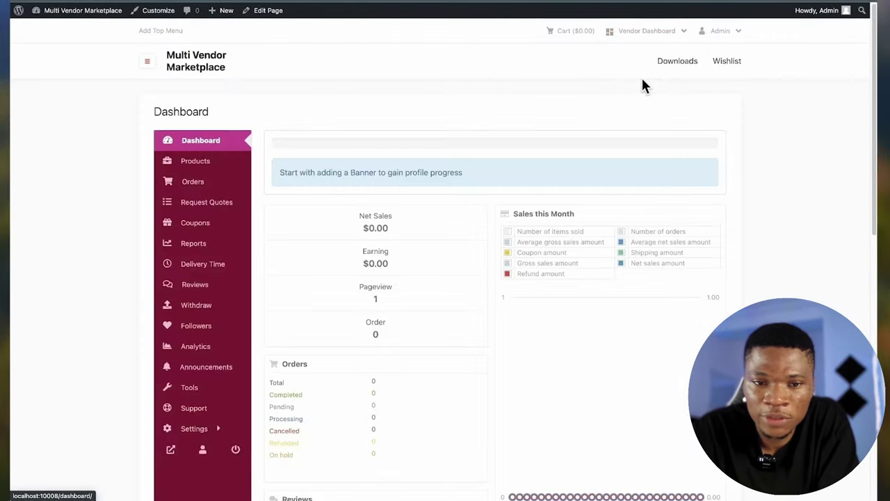
{"action": "left_click", "coordinate": [217, 167]}
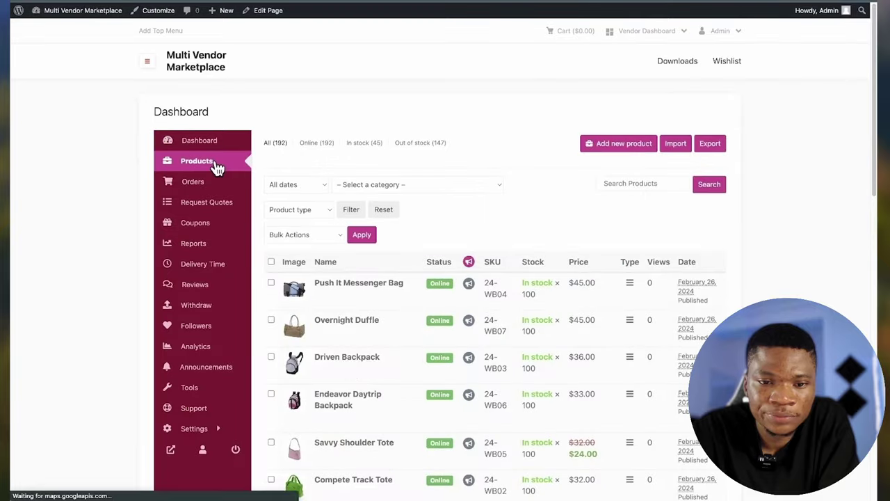
{"action": "scroll", "coordinate": [462, 362], "scroll_direction": "down", "scroll_amount": 10}
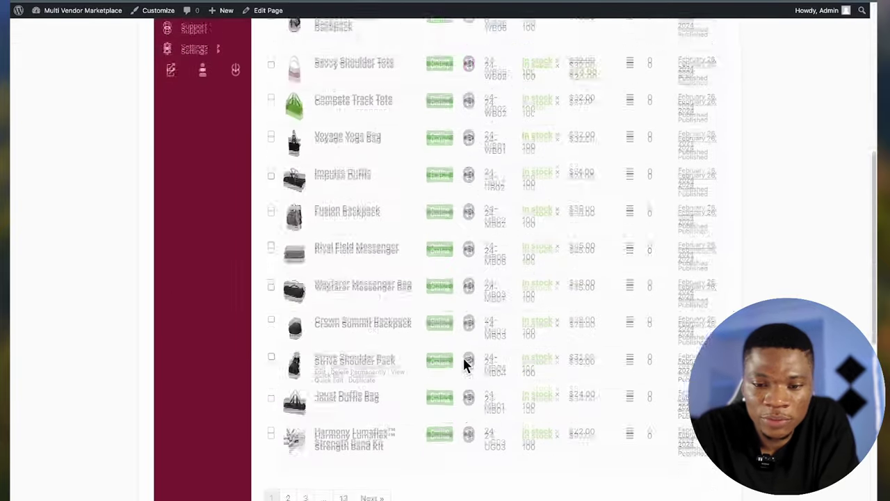
{"action": "scroll", "coordinate": [464, 362], "scroll_direction": "up", "scroll_amount": 10}
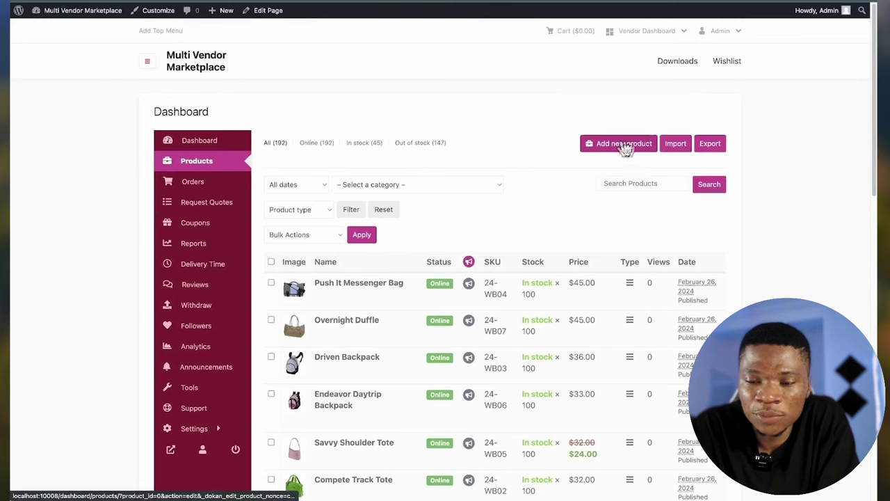
- Visit the vendor's Orders, Request Quotes, Coupons, Reports and Reviews pages
{"action": "left_click", "coordinate": [201, 182]}
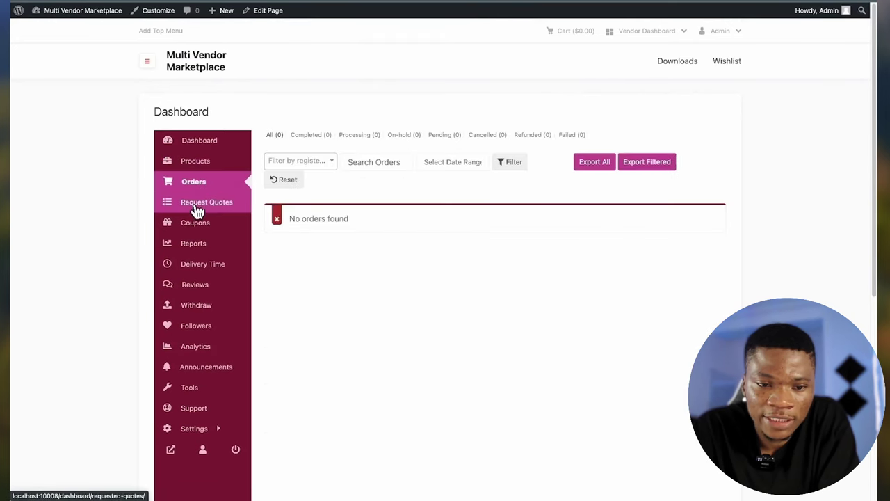
{"action": "left_click", "coordinate": [198, 208]}
{"action": "left_click", "coordinate": [195, 230]}
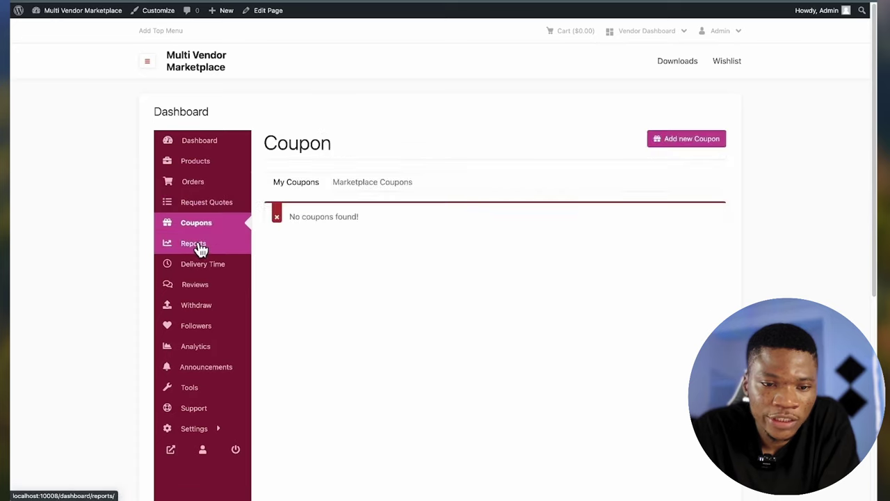
{"action": "left_click", "coordinate": [199, 243]}
{"action": "left_click", "coordinate": [207, 287]}
- Return to the marketplace home page and browse the product grid
{"action": "left_click", "coordinate": [202, 67]}
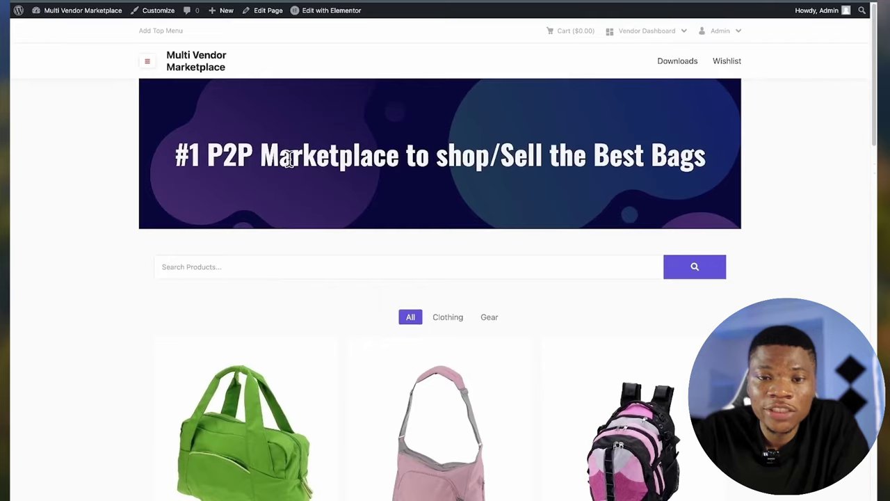
{"action": "scroll", "coordinate": [336, 302], "scroll_direction": "down", "scroll_amount": 8}
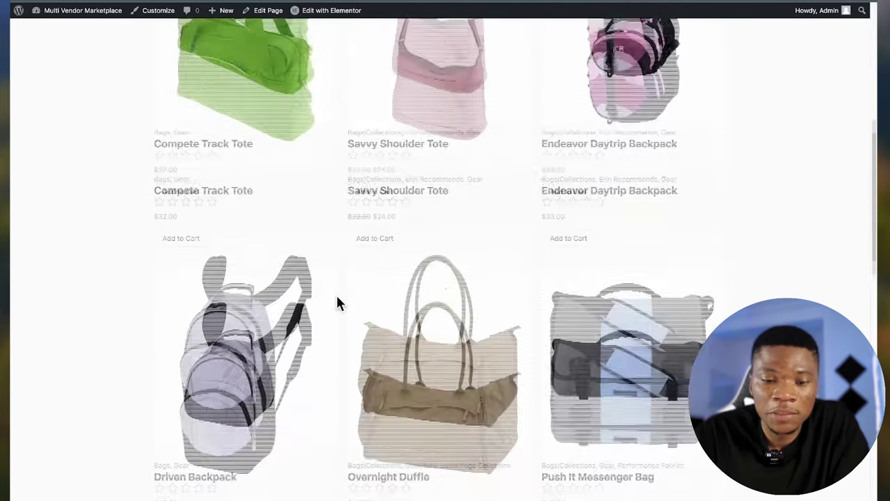
{"action": "scroll", "coordinate": [339, 305], "scroll_direction": "down", "scroll_amount": 4}
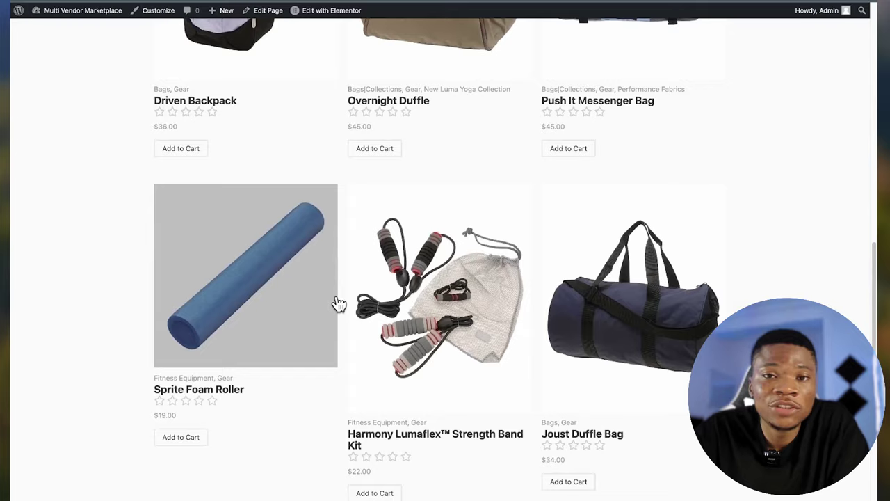
{"action": "scroll", "coordinate": [389, 358], "scroll_direction": "down", "scroll_amount": 4}
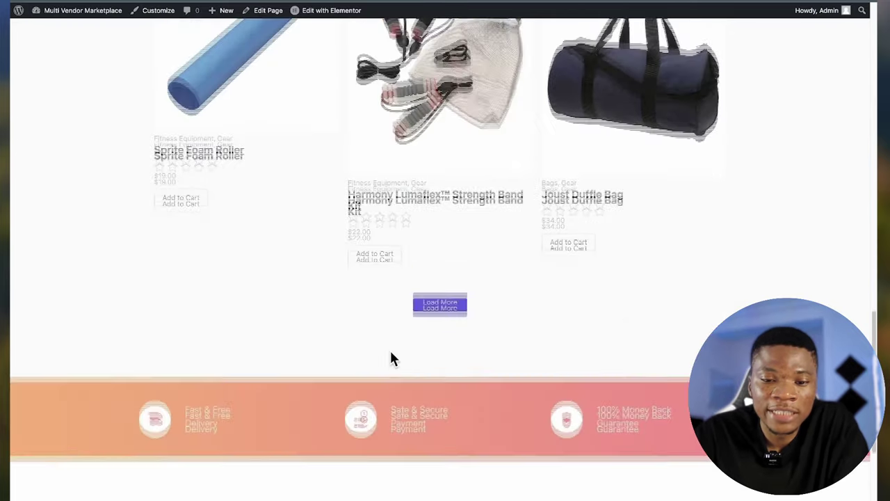
{"action": "scroll", "coordinate": [391, 356], "scroll_direction": "up", "scroll_amount": 6}
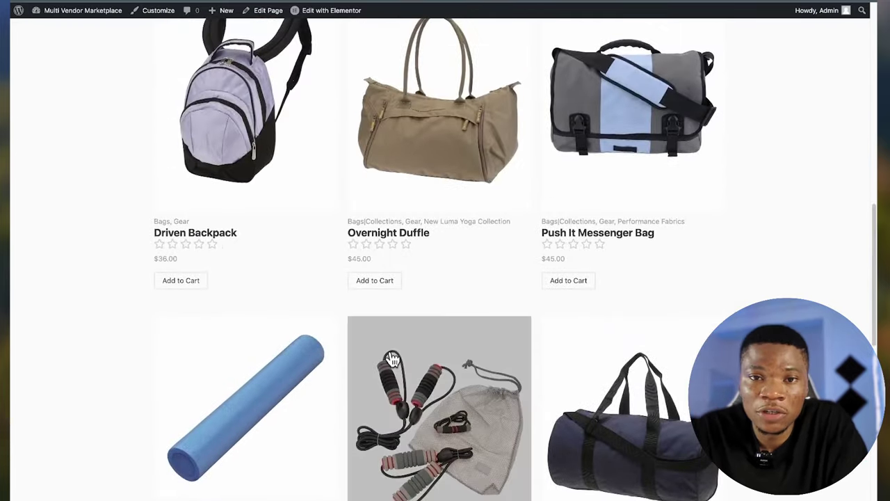